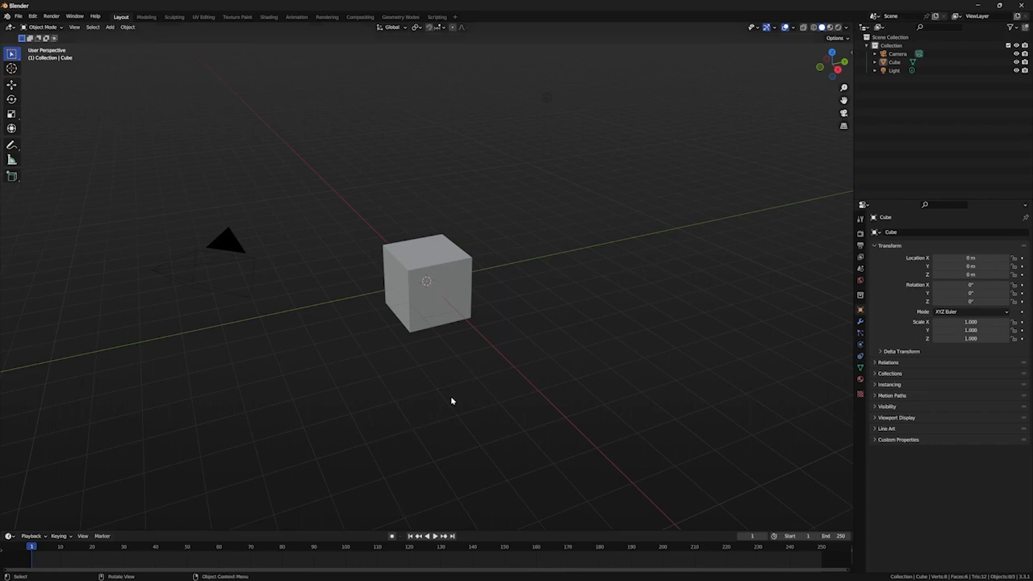
Step: Bring the dice reference board over the viewport and fit both reference images inside its frame
{"action": "middle_click_drag", "start_coordinate": [452, 402], "coordinate": [671, 296]}
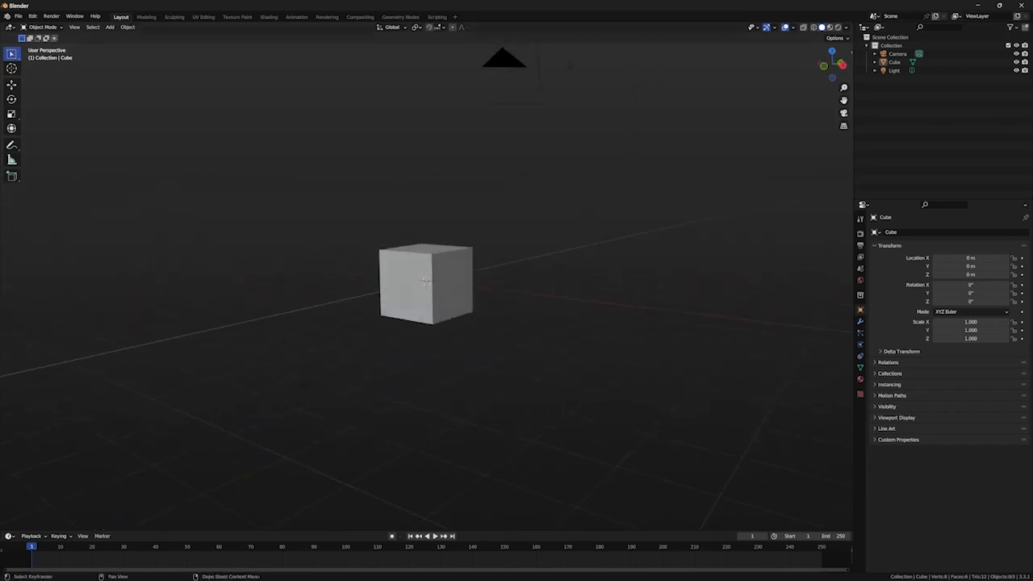
{"action": "right_click_drag", "start_coordinate": [717, 580], "coordinate": [702, 276]}
{"action": "scroll", "coordinate": [676, 313], "scroll_direction": "down", "scroll_amount": 1}
{"action": "scroll", "coordinate": [676, 313], "scroll_direction": "up", "scroll_amount": 1}
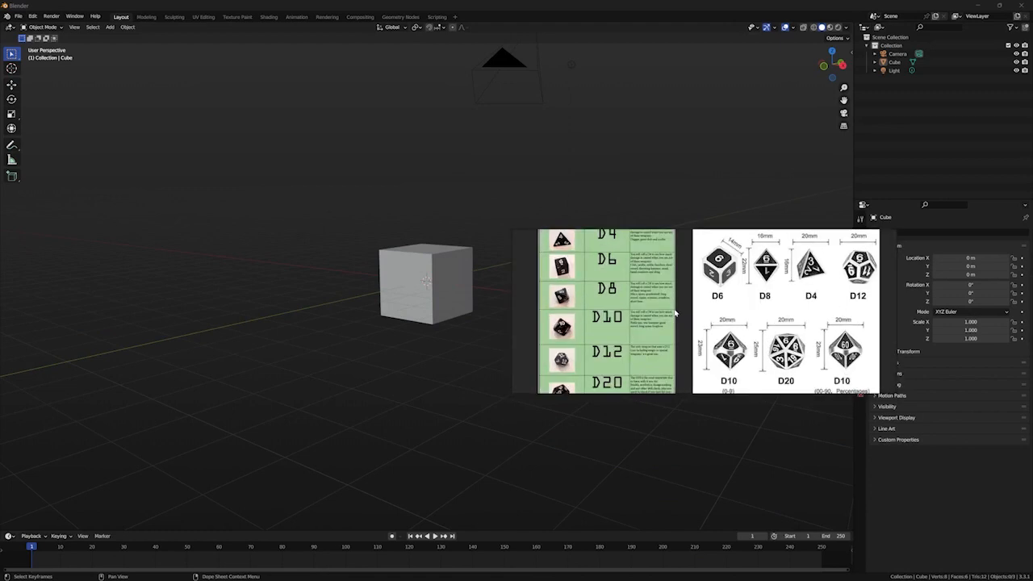
{"action": "scroll", "coordinate": [676, 313], "scroll_direction": "down", "scroll_amount": 1}
{"action": "scroll", "coordinate": [675, 313], "scroll_direction": "down", "scroll_amount": 1}
{"action": "scroll", "coordinate": [676, 313], "scroll_direction": "up", "scroll_amount": 1}
{"action": "scroll", "coordinate": [675, 313], "scroll_direction": "up", "scroll_amount": 1}
{"action": "scroll", "coordinate": [676, 313], "scroll_direction": "down", "scroll_amount": 1}
{"action": "scroll", "coordinate": [663, 303], "scroll_direction": "up", "scroll_amount": 1}
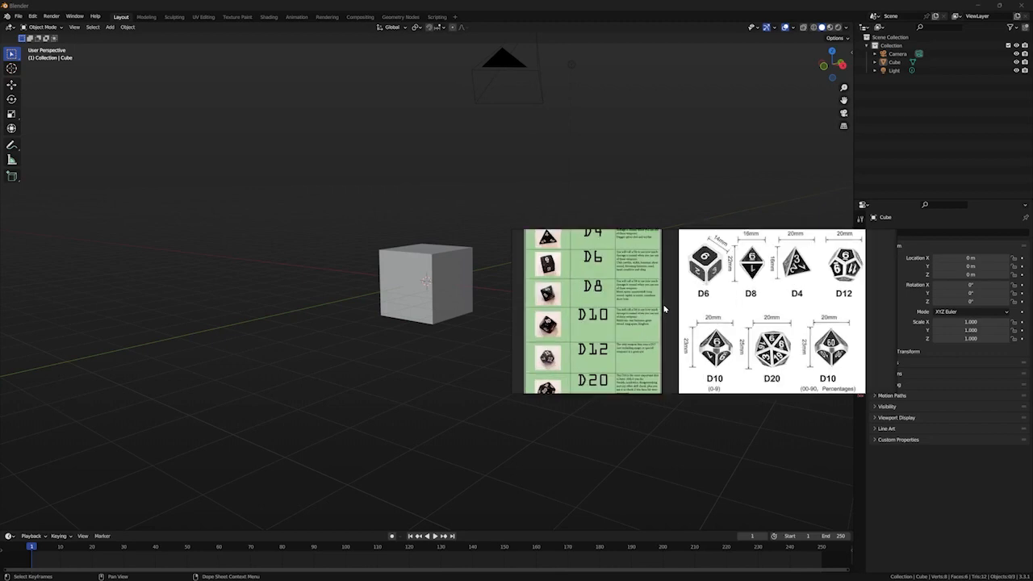
{"action": "scroll", "coordinate": [663, 304], "scroll_direction": "down", "scroll_amount": 1}
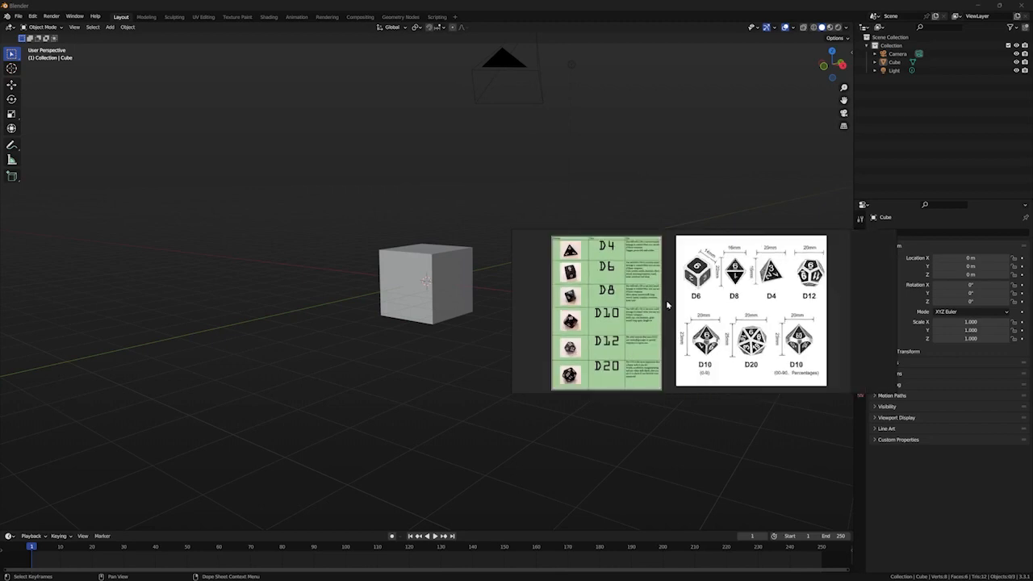
Step: Move the reference board to an empty corner of the viewport clear of the cube and enlarge its images
{"action": "left_click_drag", "start_coordinate": [667, 304], "coordinate": [193, 140]}
{"action": "scroll", "coordinate": [212, 170], "scroll_direction": "up", "scroll_amount": 2}
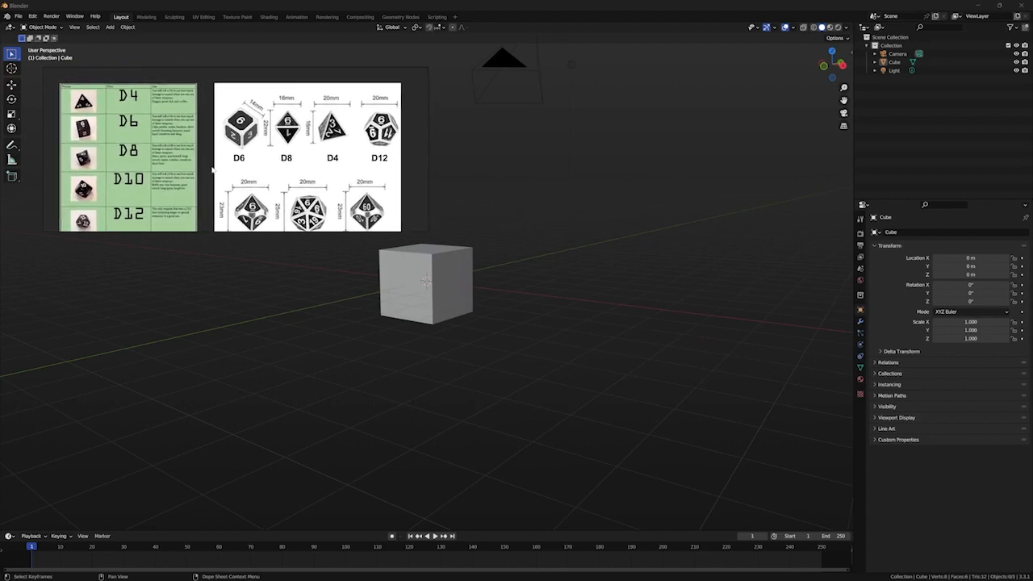
{"action": "scroll", "coordinate": [200, 171], "scroll_direction": "down", "scroll_amount": 1}
{"action": "scroll", "coordinate": [201, 170], "scroll_direction": "up", "scroll_amount": 1}
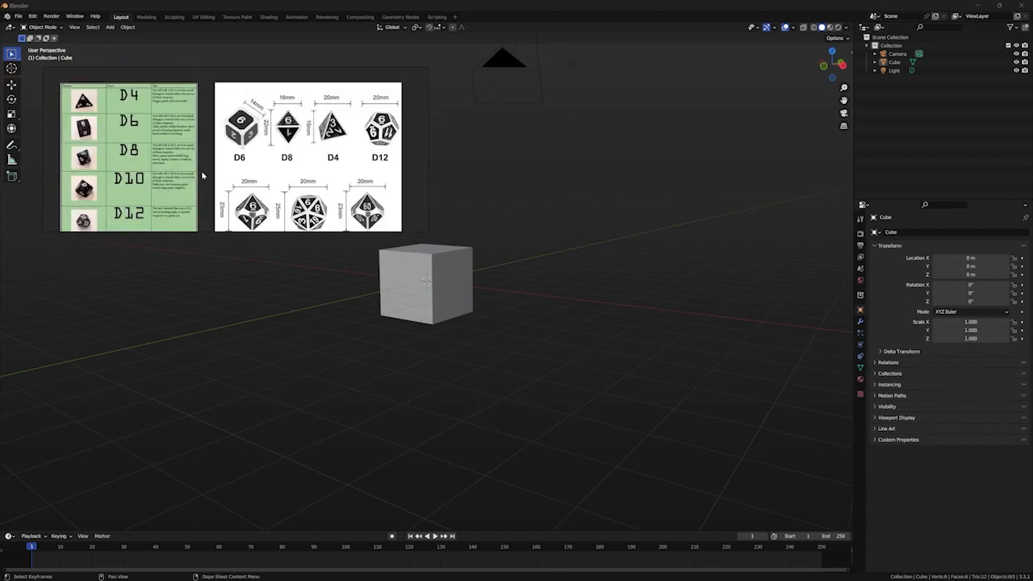
{"action": "mouse_move", "coordinate": [201, 171]}
{"action": "left_mouse_down"}
{"action": "mouse_move", "coordinate": [231, 157]}
{"action": "mouse_move", "coordinate": [191, 163]}
{"action": "left_mouse_up"}
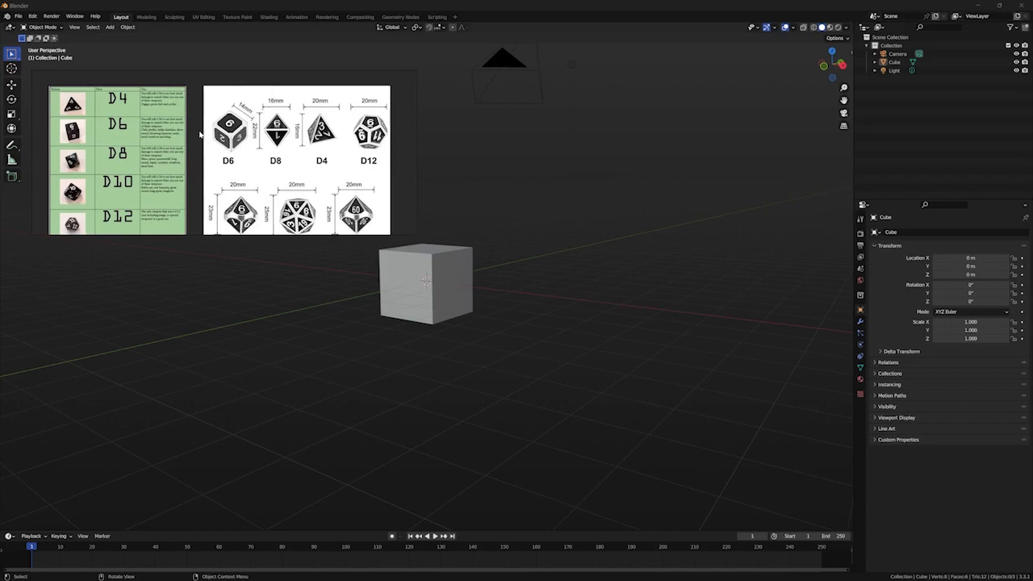
Step: Examine the die types from D4 to D20 and their dimensions on the reference board
{"action": "mouse_move", "coordinate": [201, 135]}
{"action": "right_mouse_down"}
{"action": "mouse_move", "coordinate": [593, 135]}
{"action": "mouse_move", "coordinate": [162, 126]}
{"action": "mouse_move", "coordinate": [205, 129]}
{"action": "right_mouse_up"}
{"action": "scroll", "coordinate": [160, 147], "scroll_direction": "up", "scroll_amount": 2}
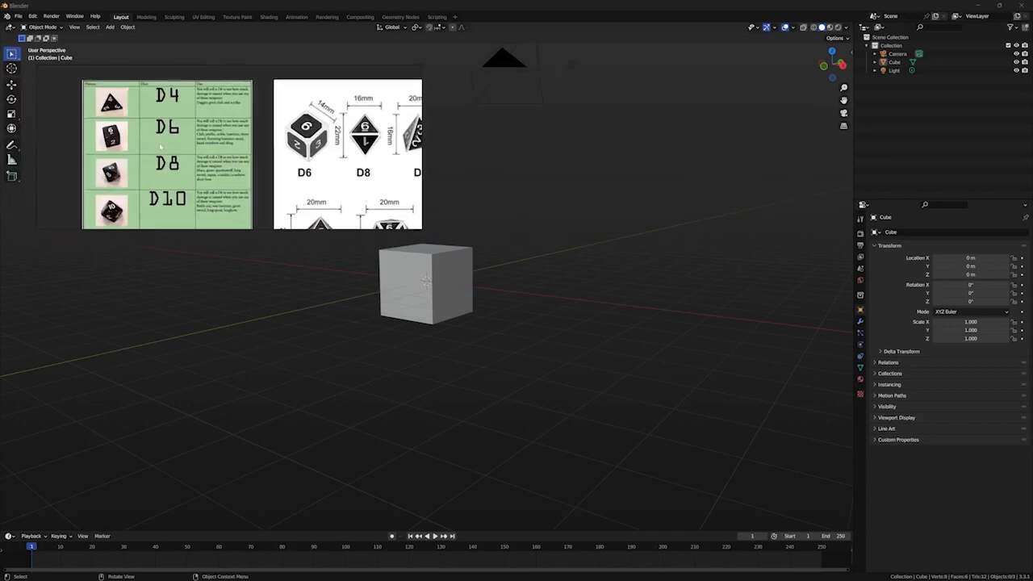
{"action": "scroll", "coordinate": [162, 147], "scroll_direction": "up", "scroll_amount": 1}
{"action": "scroll", "coordinate": [174, 149], "scroll_direction": "down", "scroll_amount": 4}
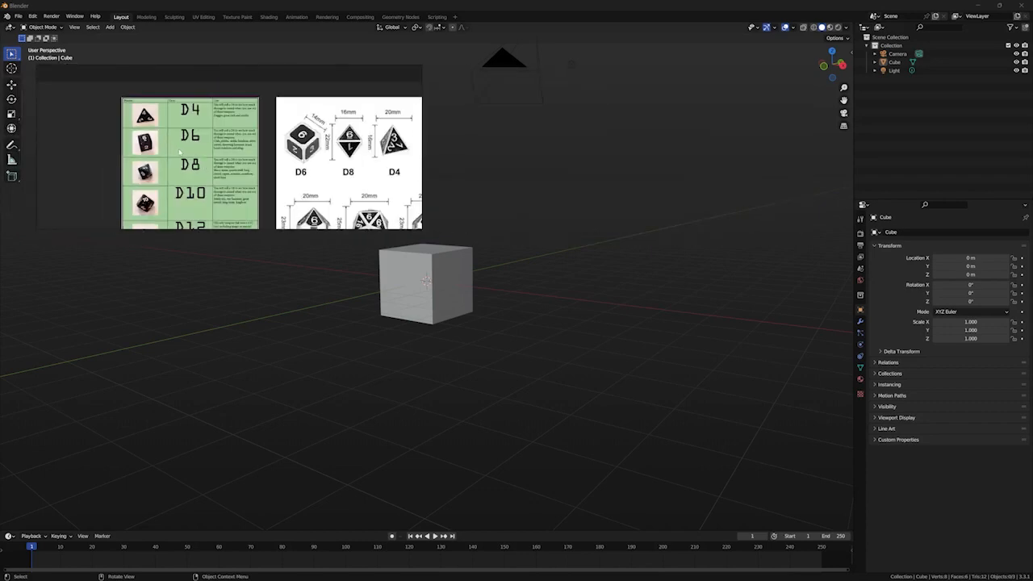
{"action": "scroll", "coordinate": [179, 152], "scroll_direction": "down", "scroll_amount": 1}
{"action": "scroll", "coordinate": [192, 163], "scroll_direction": "up", "scroll_amount": 2}
{"action": "scroll", "coordinate": [198, 168], "scroll_direction": "down", "scroll_amount": 2}
{"action": "middle_click_drag", "start_coordinate": [199, 168], "coordinate": [158, 134]}
{"action": "scroll", "coordinate": [153, 135], "scroll_direction": "up", "scroll_amount": 1}
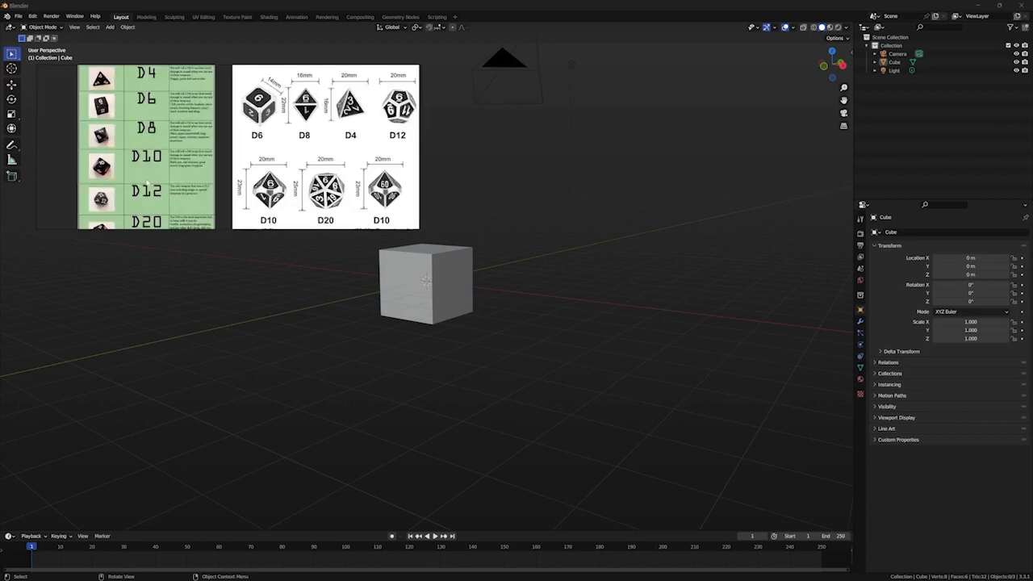
{"action": "middle_click_drag", "start_coordinate": [148, 184], "coordinate": [182, 151]}
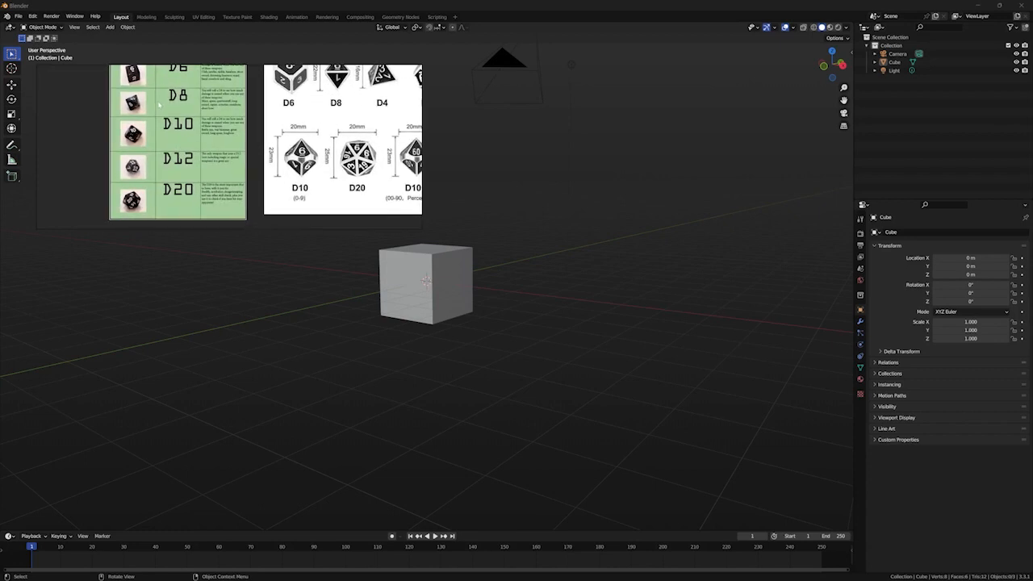
{"action": "middle_click_drag", "start_coordinate": [159, 105], "coordinate": [128, 126]}
{"action": "scroll", "coordinate": [146, 204], "scroll_direction": "down", "scroll_amount": 1}
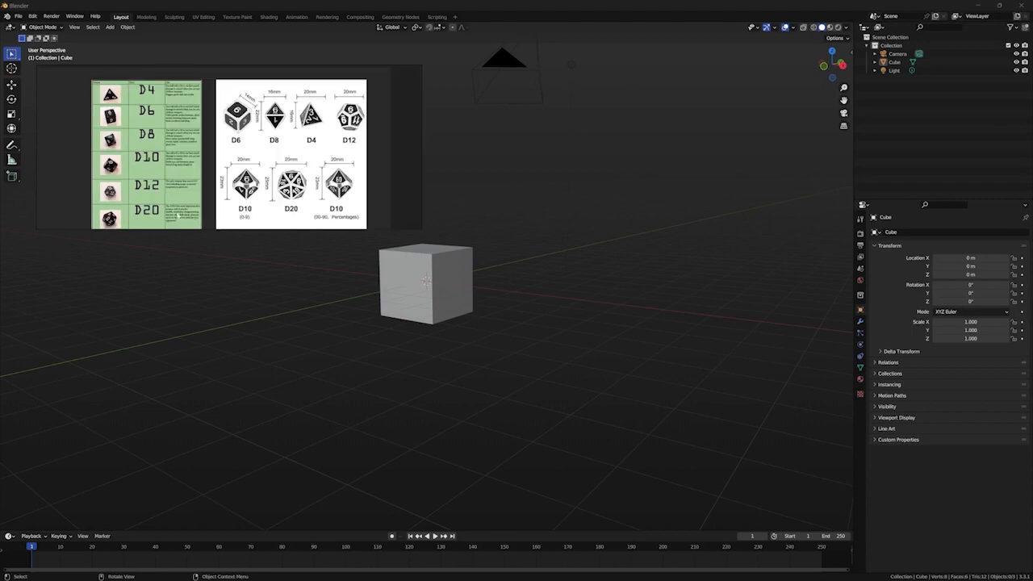
{"action": "scroll", "coordinate": [191, 196], "scroll_direction": "up", "scroll_amount": 1}
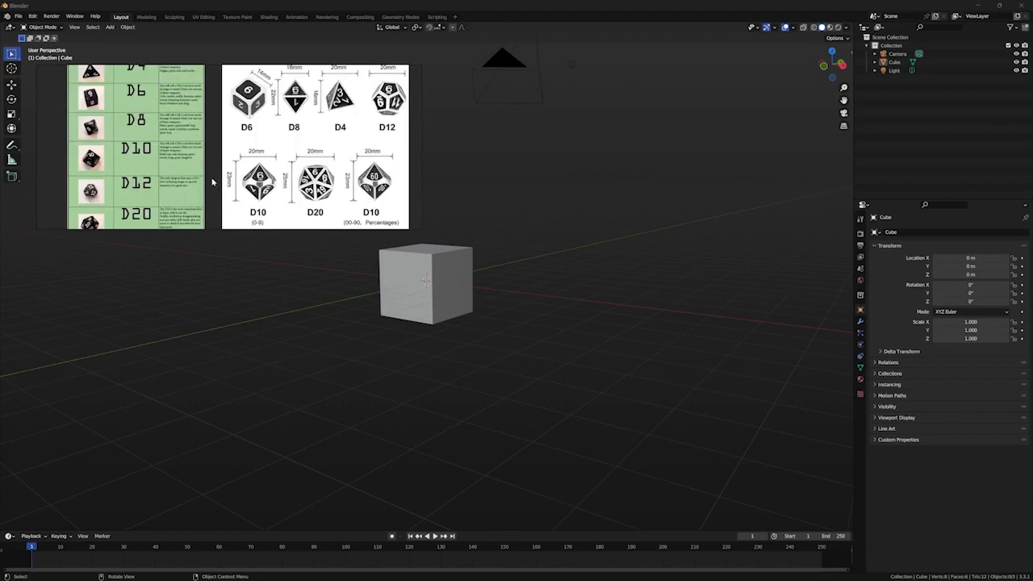
{"action": "scroll", "coordinate": [211, 181], "scroll_direction": "down", "scroll_amount": 2}
{"action": "scroll", "coordinate": [210, 181], "scroll_direction": "up", "scroll_amount": 2}
{"action": "scroll", "coordinate": [209, 180], "scroll_direction": "down", "scroll_amount": 1}
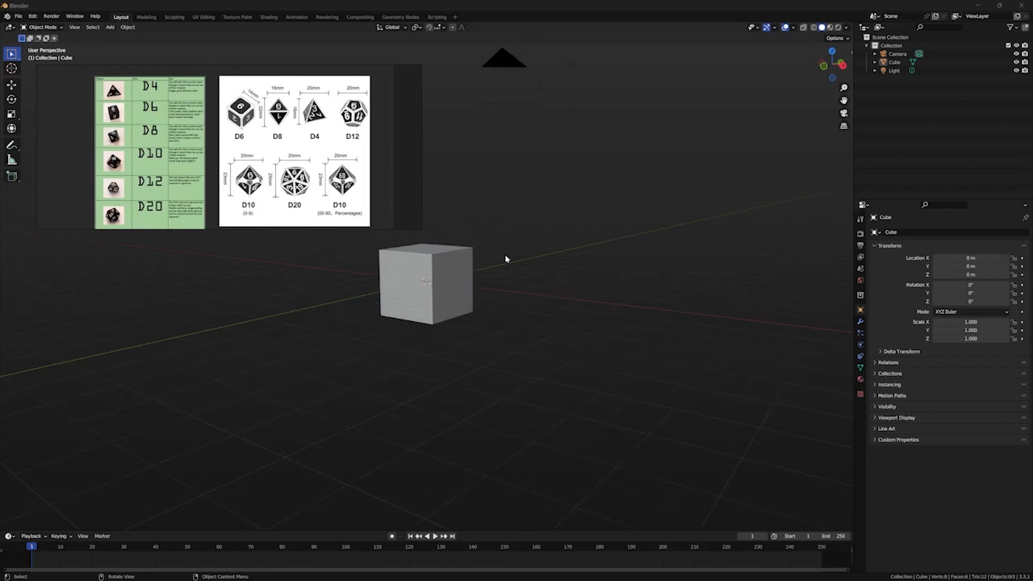
{"action": "right_click_drag", "start_coordinate": [298, 190], "coordinate": [292, 188]}
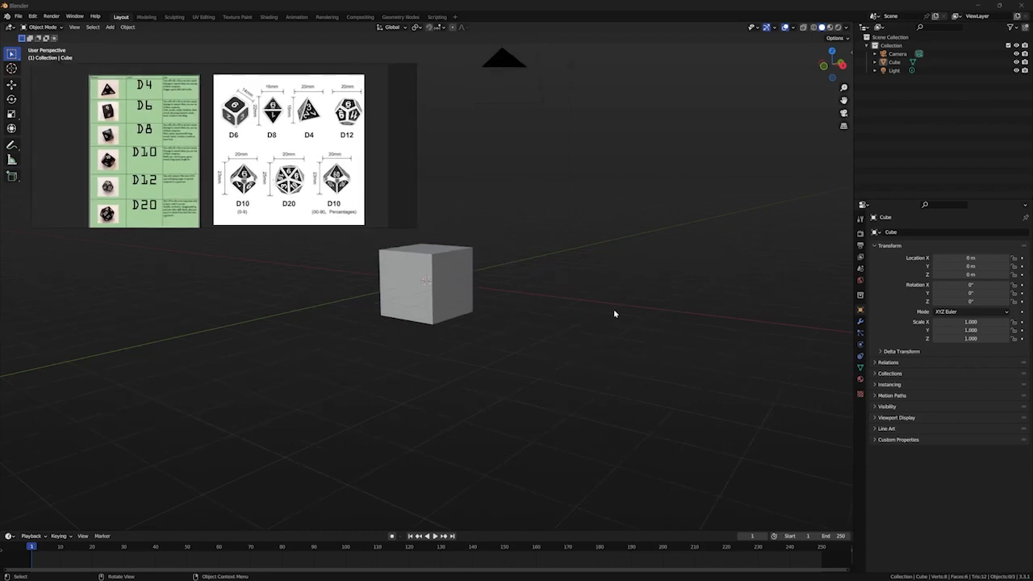
Step: Compare the default cube with the D6 die on the reference board
{"action": "left_click", "coordinate": [445, 306]}
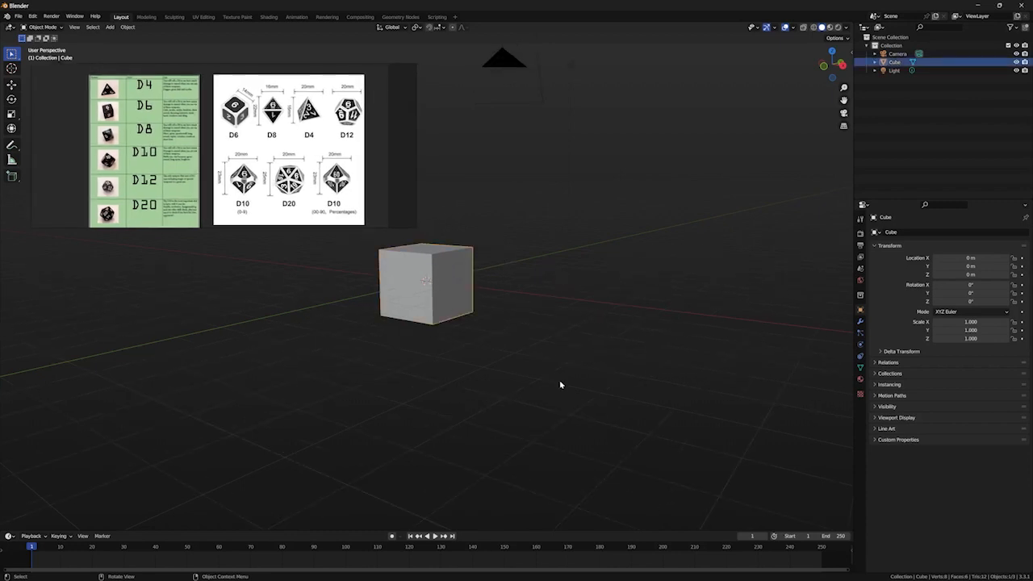
{"action": "left_click", "coordinate": [561, 385]}
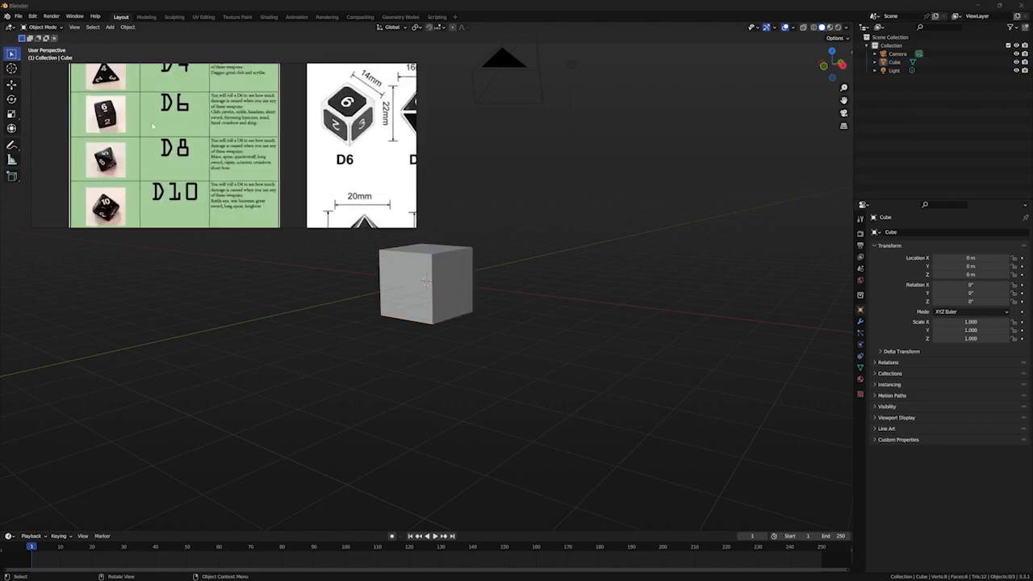
{"action": "left_click", "coordinate": [441, 283]}
{"action": "scroll", "coordinate": [441, 283], "scroll_direction": "up", "scroll_amount": 5}
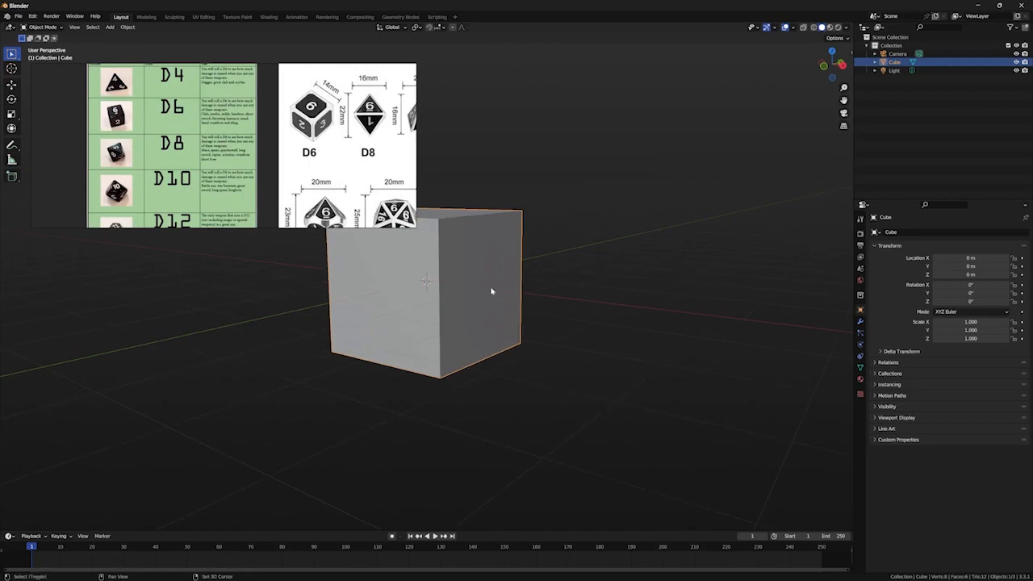
{"action": "scroll", "coordinate": [565, 303], "scroll_direction": "down", "scroll_amount": 3}
{"action": "left_click", "coordinate": [662, 310]}
{"action": "middle_click_drag", "start_coordinate": [657, 314], "coordinate": [617, 356]}
{"action": "scroll", "coordinate": [121, 130], "scroll_direction": "down", "scroll_amount": 1}
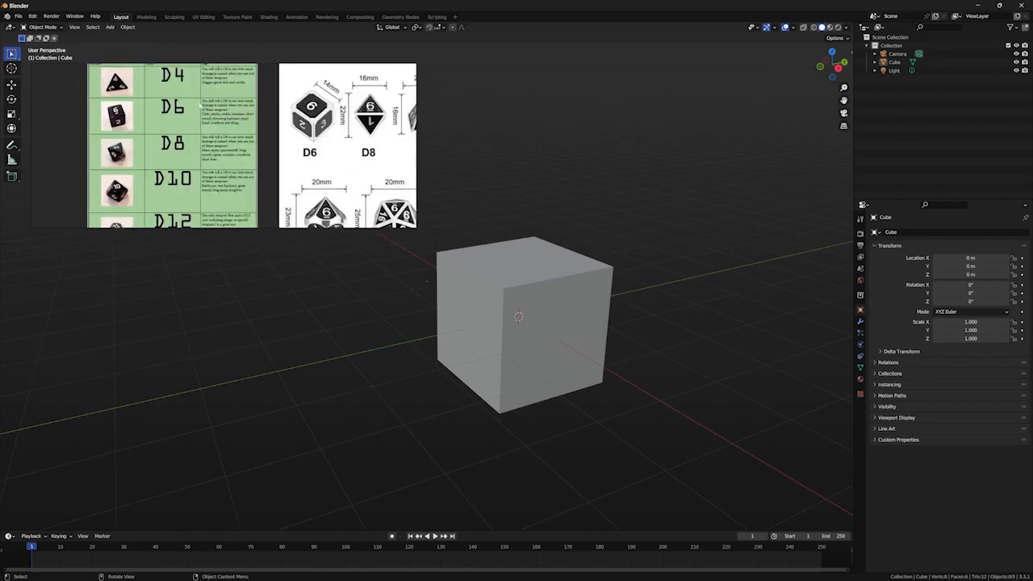
{"action": "scroll", "coordinate": [311, 162], "scroll_direction": "down", "scroll_amount": 2}
{"action": "middle_click_drag", "start_coordinate": [310, 162], "coordinate": [252, 173]}
{"action": "scroll", "coordinate": [187, 157], "scroll_direction": "up", "scroll_amount": 2}
{"action": "middle_click_drag", "start_coordinate": [435, 234], "coordinate": [557, 339]}
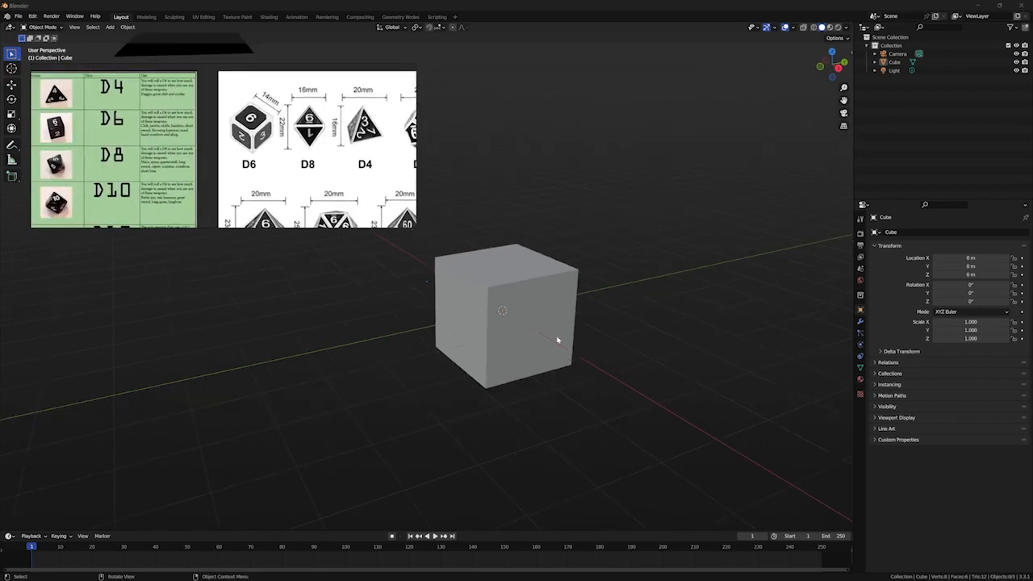
{"action": "left_click", "coordinate": [540, 282]}
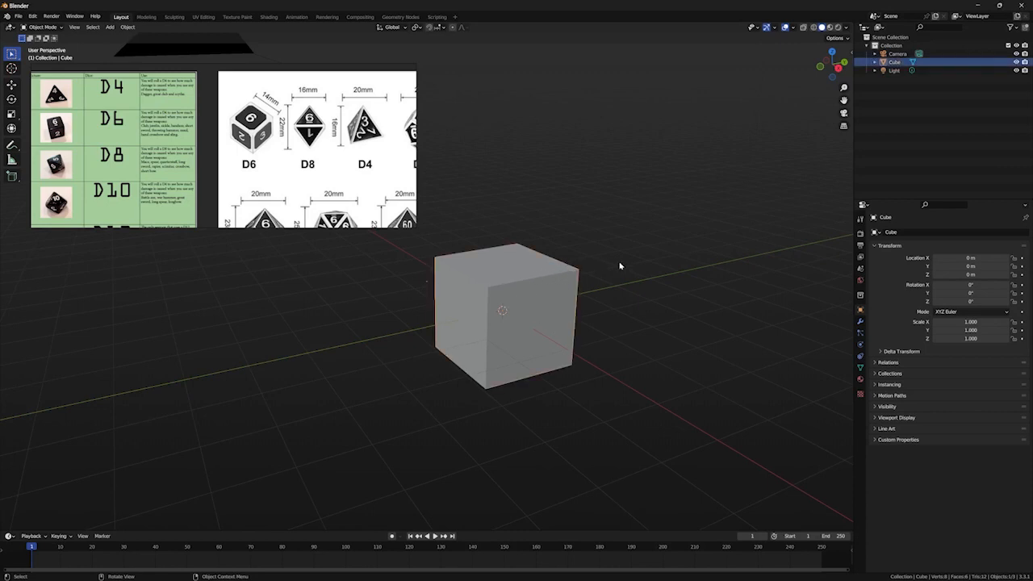
{"action": "middle_click_drag", "start_coordinate": [615, 288], "coordinate": [614, 300]}
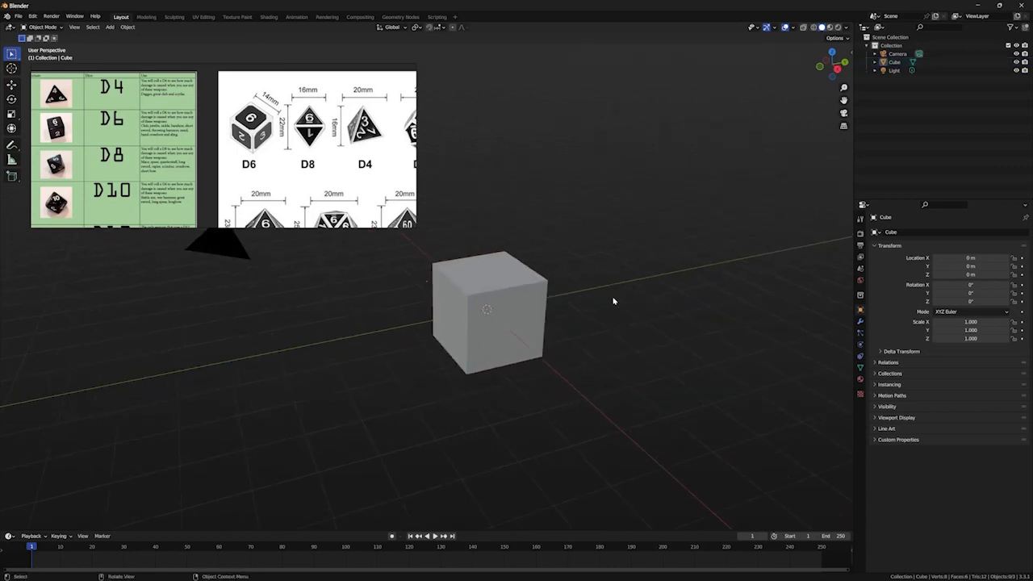
{"action": "middle_click_drag", "start_coordinate": [543, 253], "coordinate": [554, 288]}
{"action": "key", "text": "shift+a"}
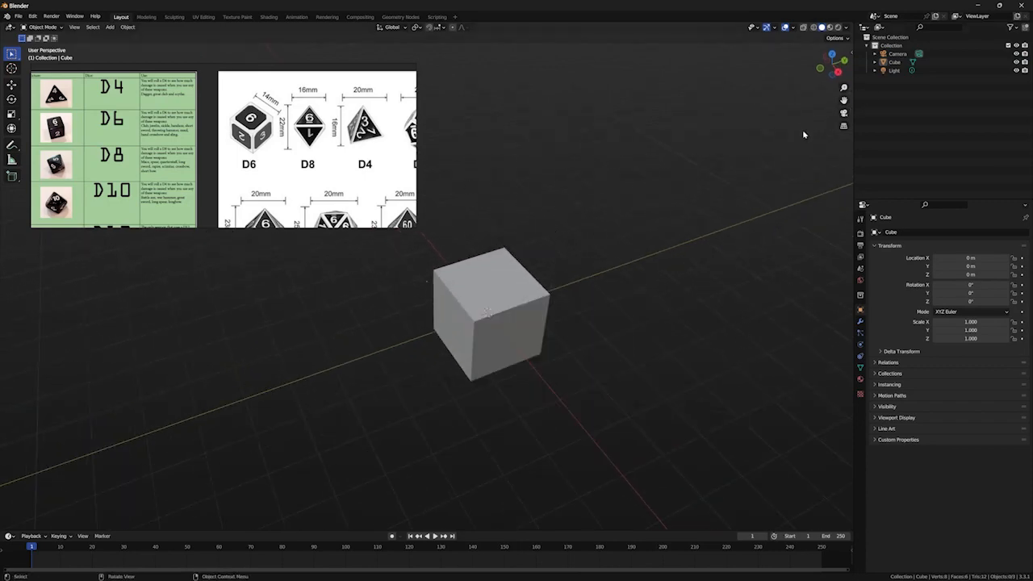
Step: Start the Shortcut VUr add-on to display pressed keys in the viewport
{"action": "key", "text": "n"}
{"action": "left_click", "coordinate": [850, 161]}
{"action": "left_click", "coordinate": [849, 141]}
{"action": "left_click", "coordinate": [849, 161]}
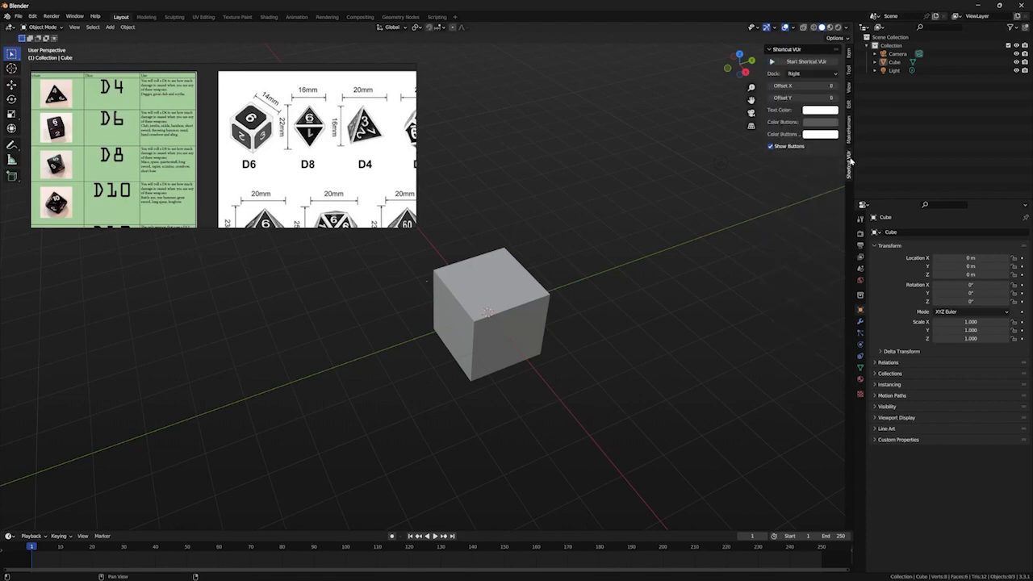
{"action": "left_click", "coordinate": [807, 61]}
{"action": "key", "text": "n"}
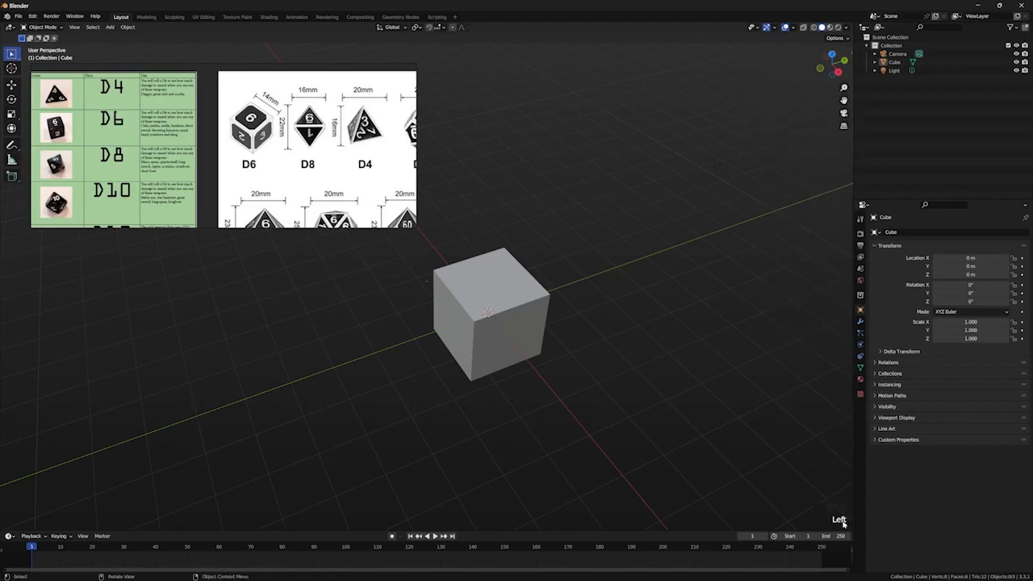
Step: Add a text object to the scene at the 3D cursor
{"action": "left_click", "coordinate": [720, 164]}
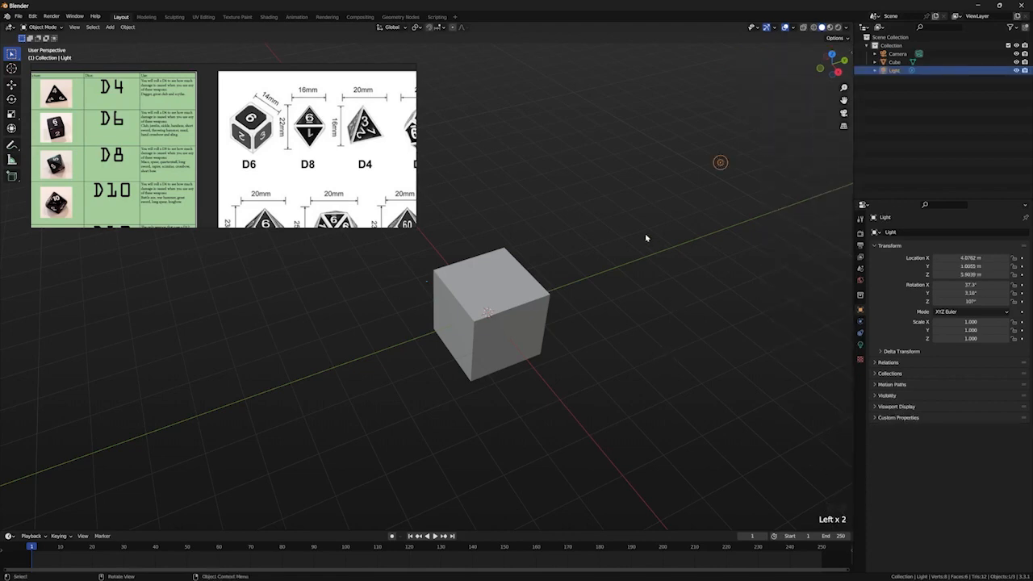
{"action": "key", "text": "shift+a"}
{"action": "mouse_move", "coordinate": [598, 268]}
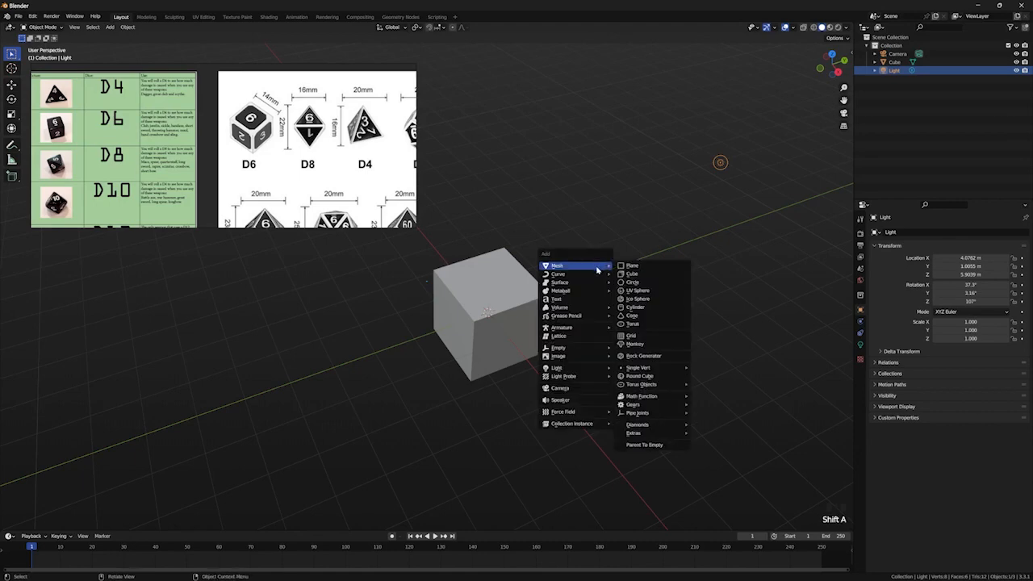
{"action": "key", "text": "shift+a"}
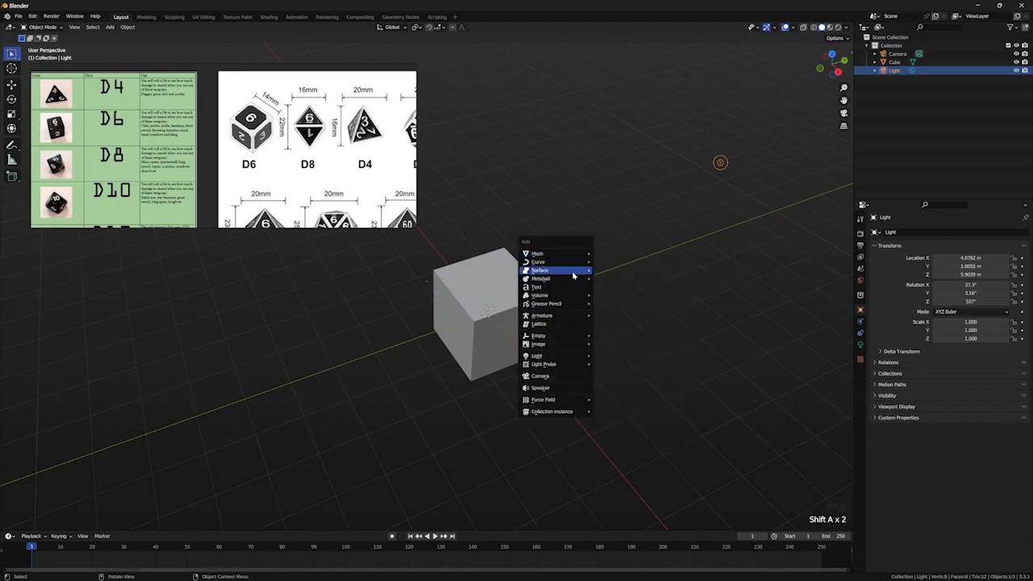
{"action": "mouse_move", "coordinate": [566, 286]}
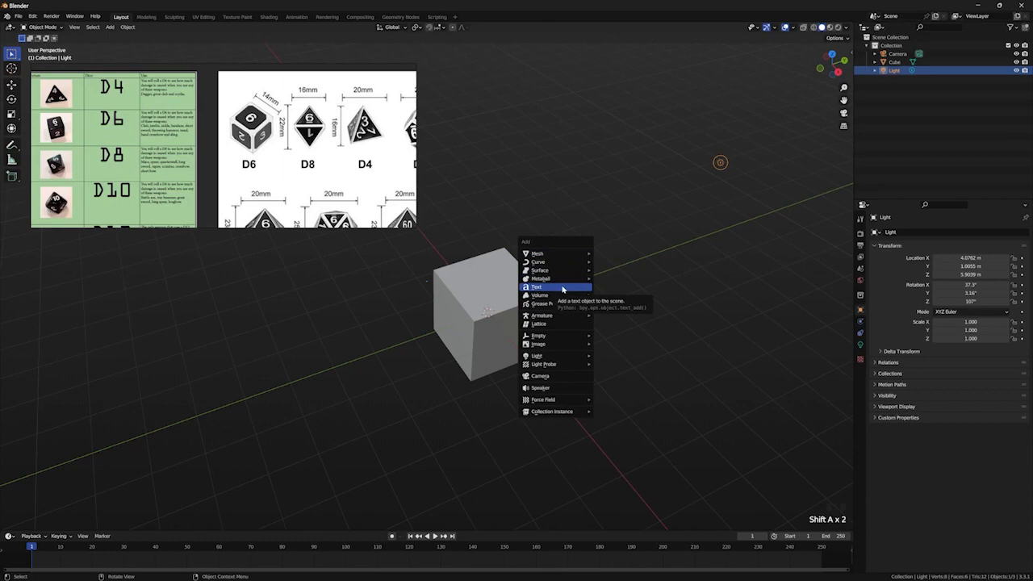
{"action": "left_click", "coordinate": [563, 289]}
Step: Move the text object about 3.04 m along the X axis, clear of the cube
{"action": "middle_click_drag", "start_coordinate": [563, 289], "coordinate": [443, 346]}
{"action": "scroll", "coordinate": [509, 324], "scroll_direction": "up", "scroll_amount": 2}
{"action": "key", "text": "g"}
{"action": "key", "text": "x"}
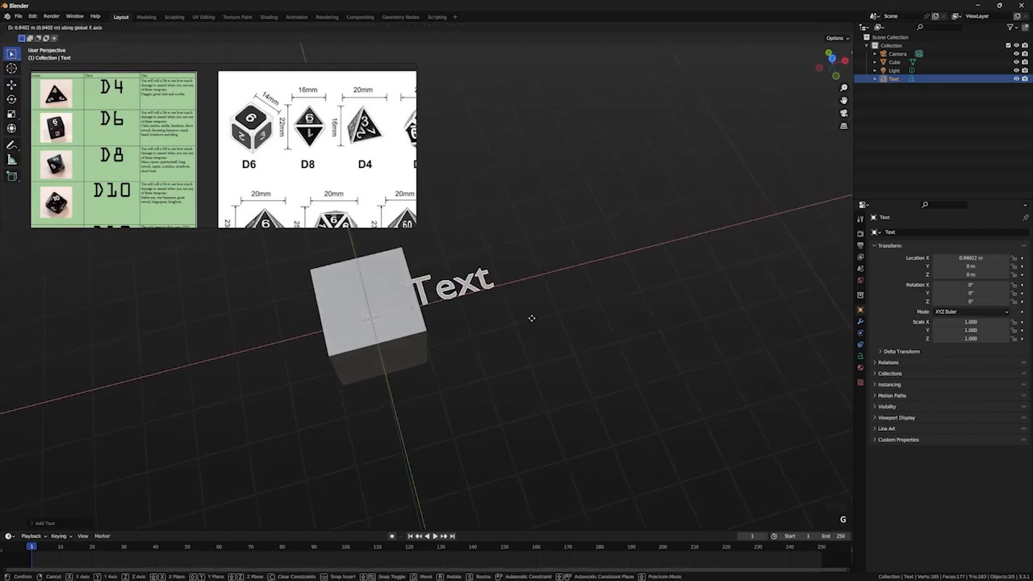
{"action": "left_click", "coordinate": [601, 275]}
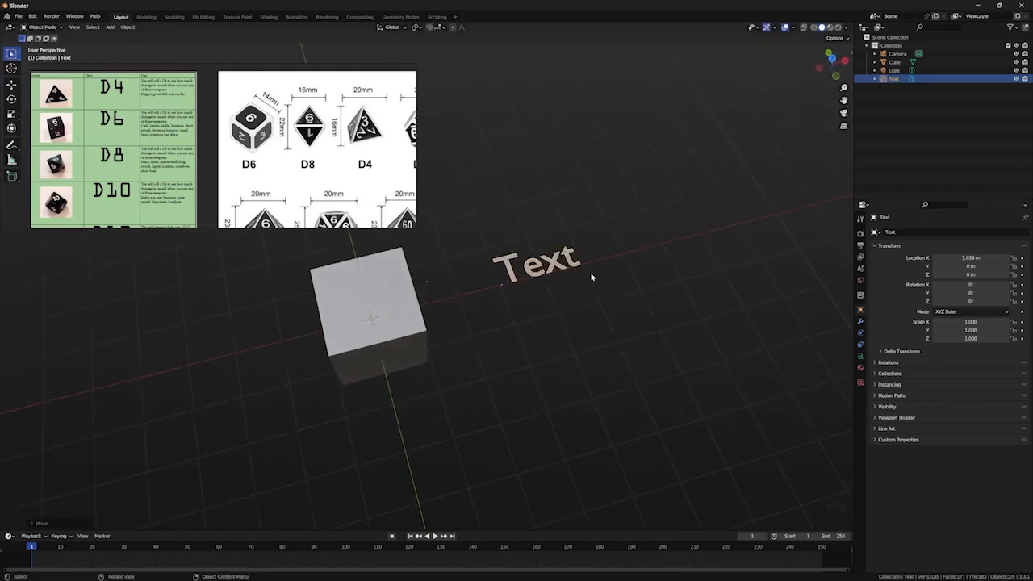
Step: Replace the text object's default content with "1 2 3"
{"action": "key", "text": "Tab"}
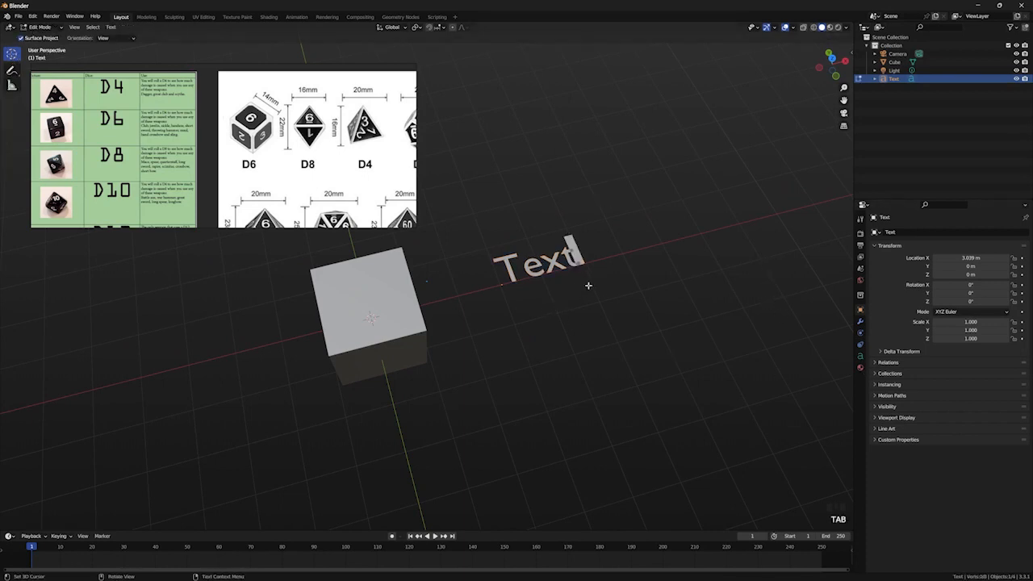
{"action": "key", "text": "ctrl+a"}
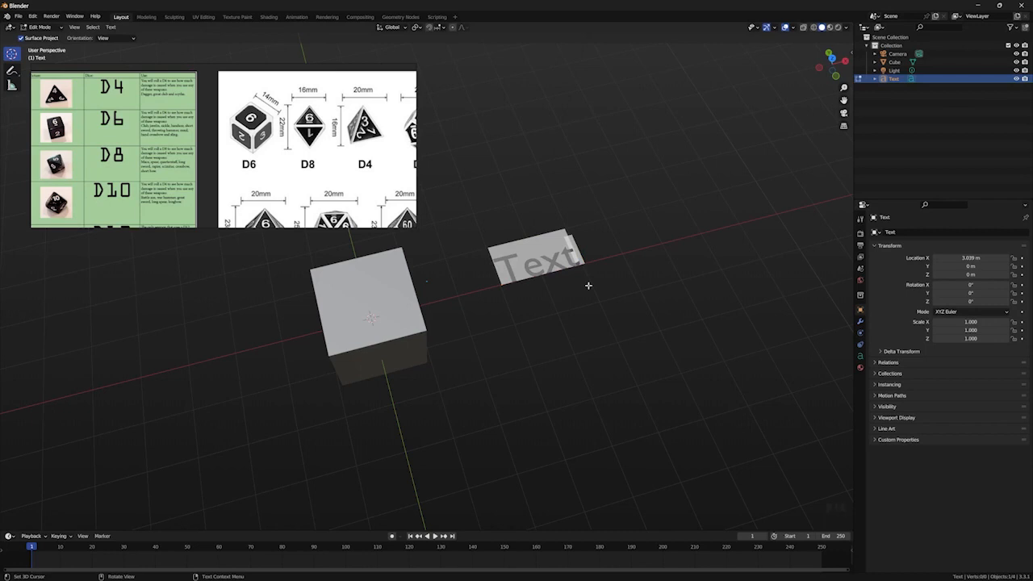
{"action": "key", "text": "BackSpace"}
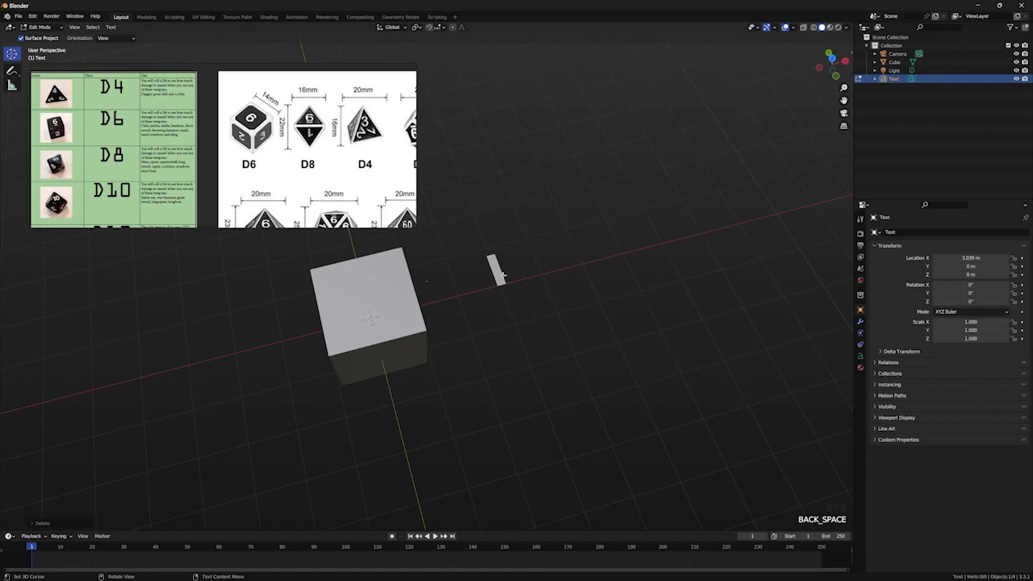
{"action": "type", "text": "1 2 3"}
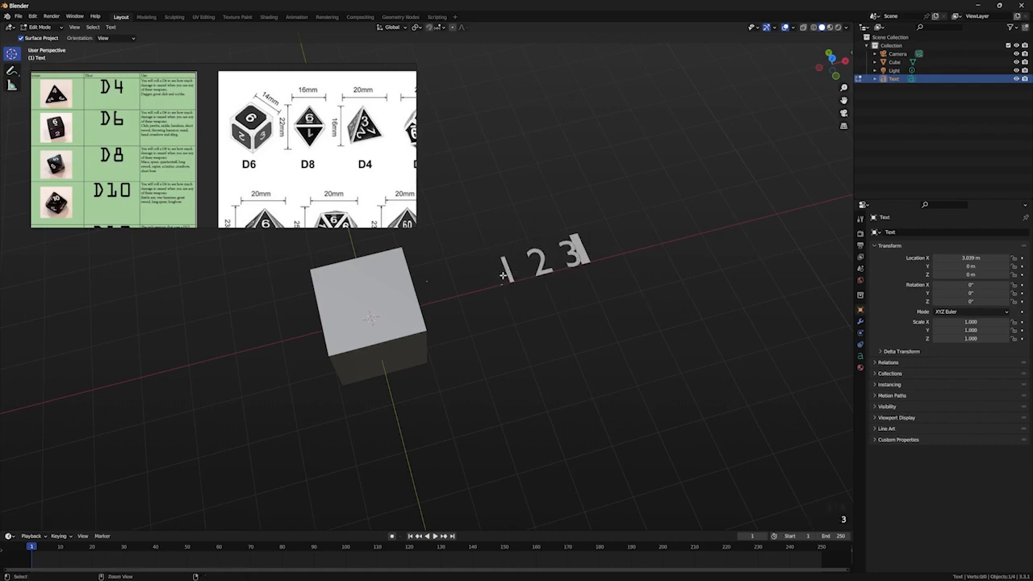
{"action": "key", "text": "ctrl+a"}
{"action": "key", "text": "BackSpace"}
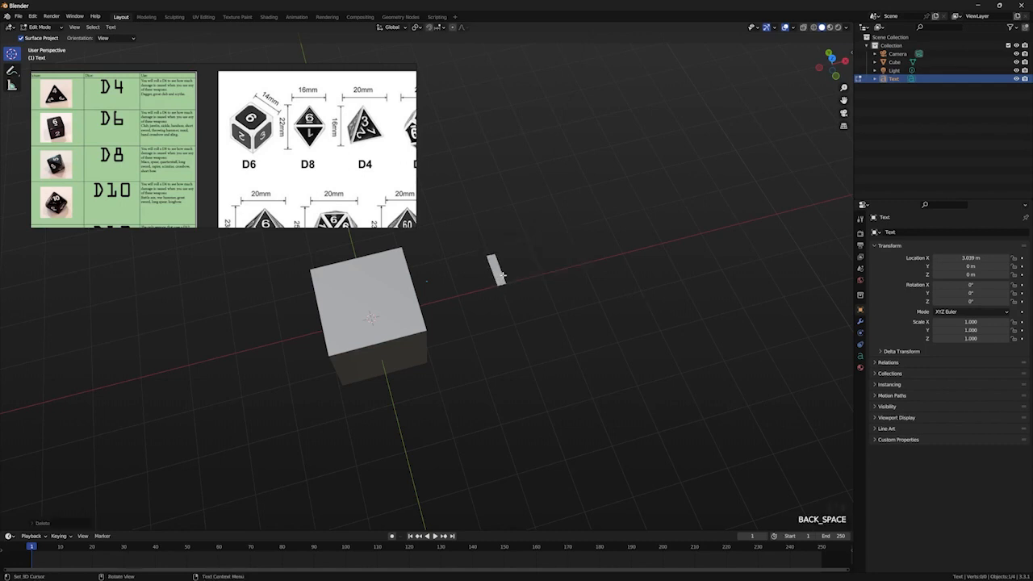
{"action": "type", "text": "1"}
{"action": "key", "text": "ctrl+BackSpace"}
{"action": "type", "text": "1 2"}
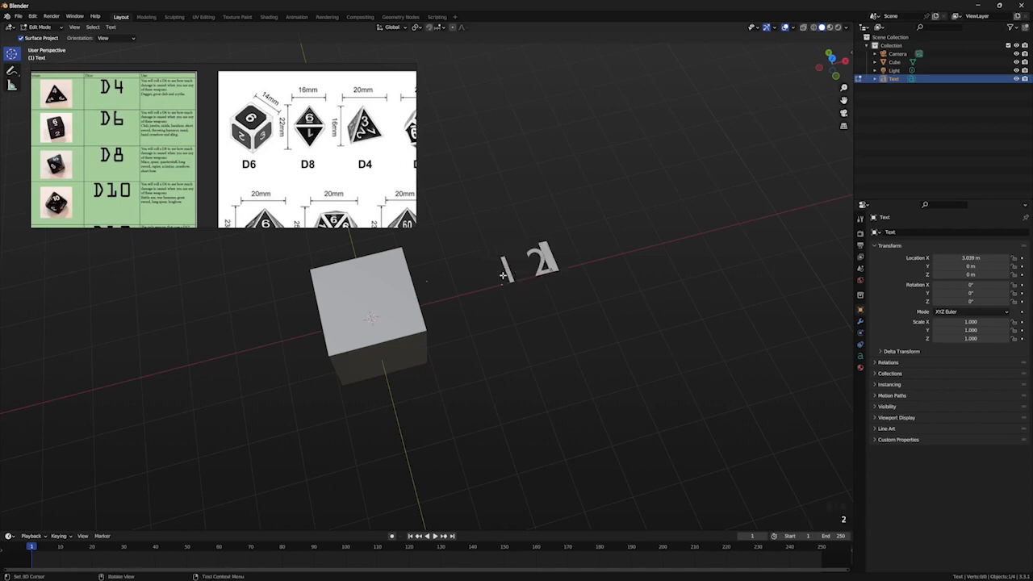
{"action": "key", "text": "BackSpace"}
{"action": "type", "text": "2"}
{"action": "type", "text": " 3"}
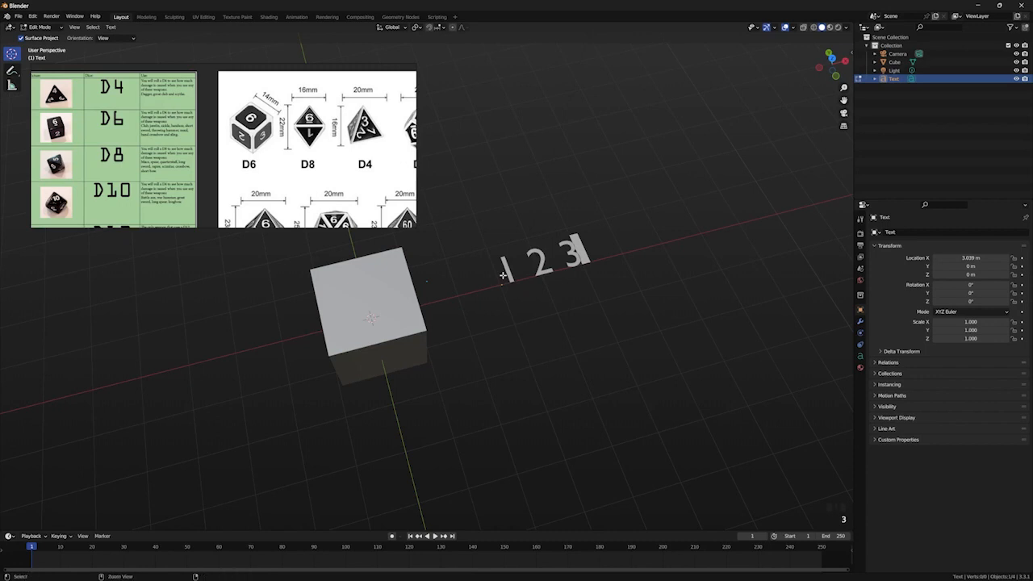
Step: Replace the text object's content with "1 2 3 4"
{"action": "key", "text": "BackSpace"}
{"action": "key", "text": "BackSpace"}
{"action": "key", "text": "BackSpace"}
{"action": "key", "text": "BackSpace"}
{"action": "key", "text": "BackSpace"}
{"action": "type", "text": "1 2 3 4"}
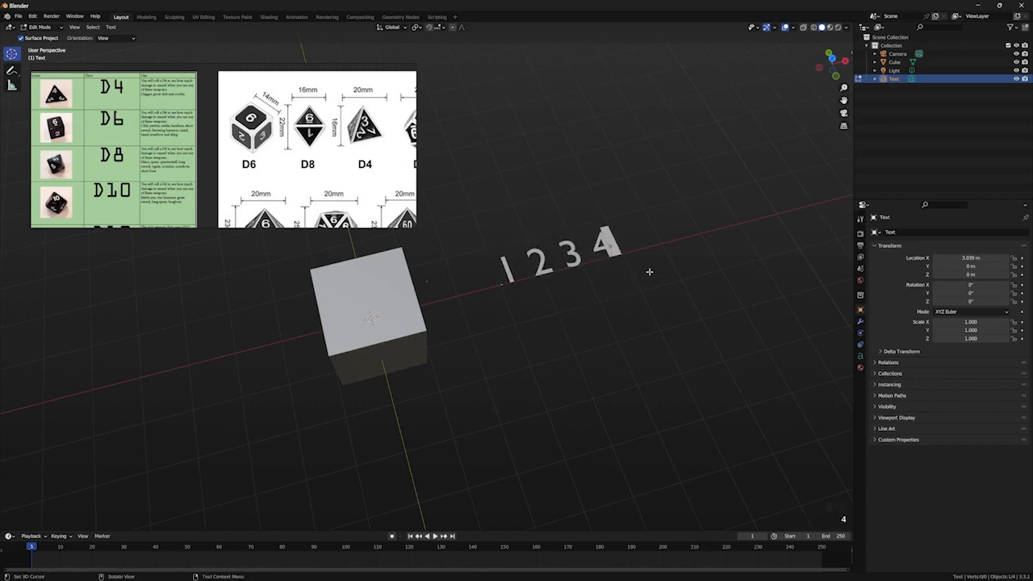
Step: Load Arial Black from the Windows Fonts folder as the text object's regular font
{"action": "left_click", "coordinate": [861, 357]}
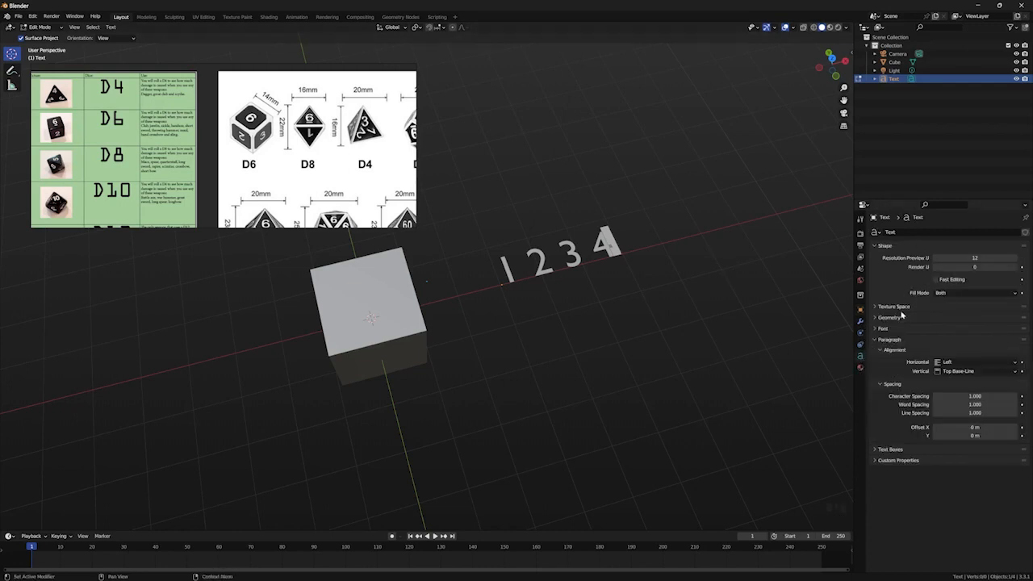
{"action": "left_click", "coordinate": [879, 339]}
{"action": "left_click", "coordinate": [884, 330]}
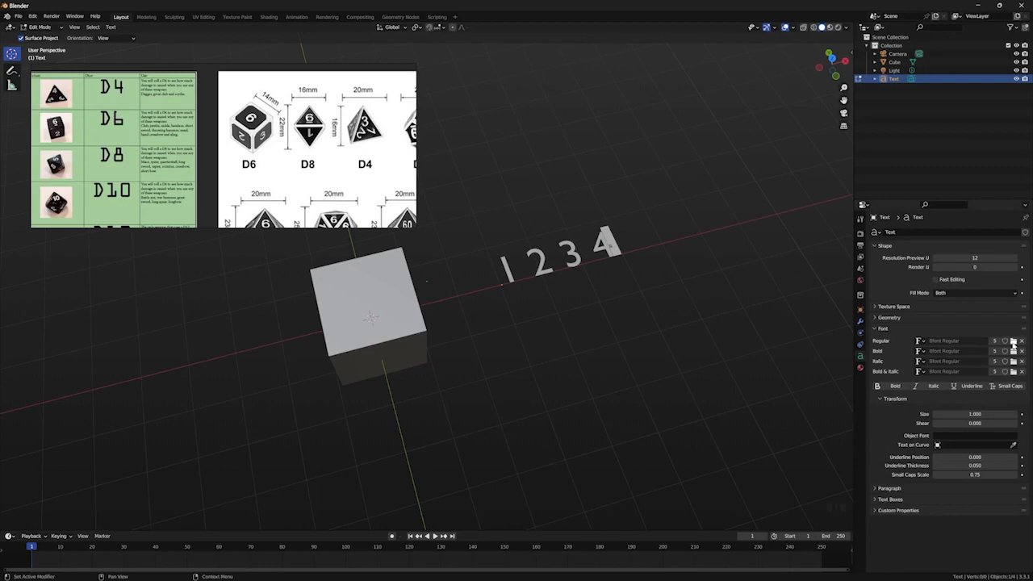
{"action": "left_click", "coordinate": [1014, 341]}
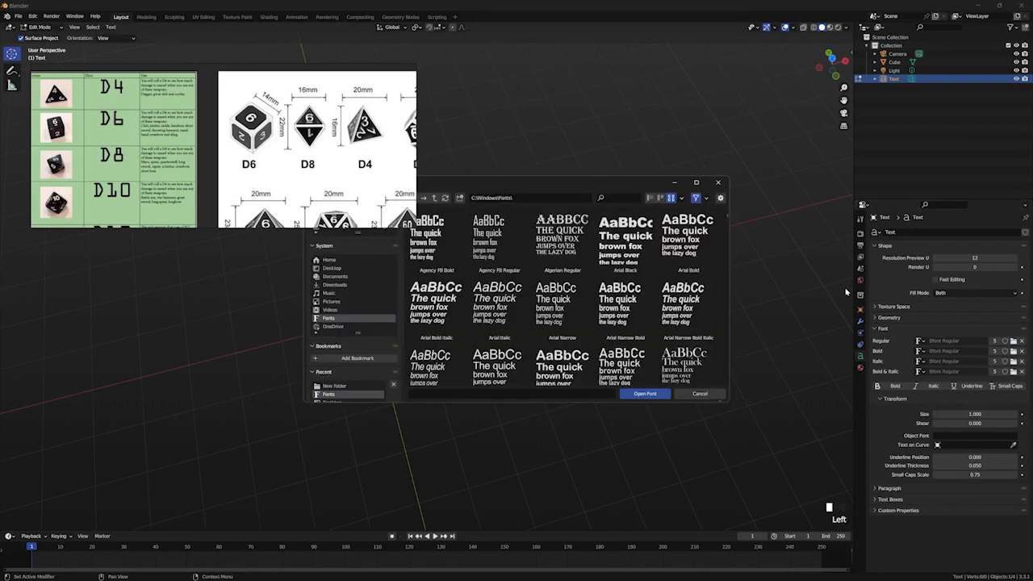
{"action": "left_click_drag", "start_coordinate": [611, 190], "coordinate": [738, 127]}
{"action": "scroll", "coordinate": [691, 167], "scroll_direction": "down", "scroll_amount": 6}
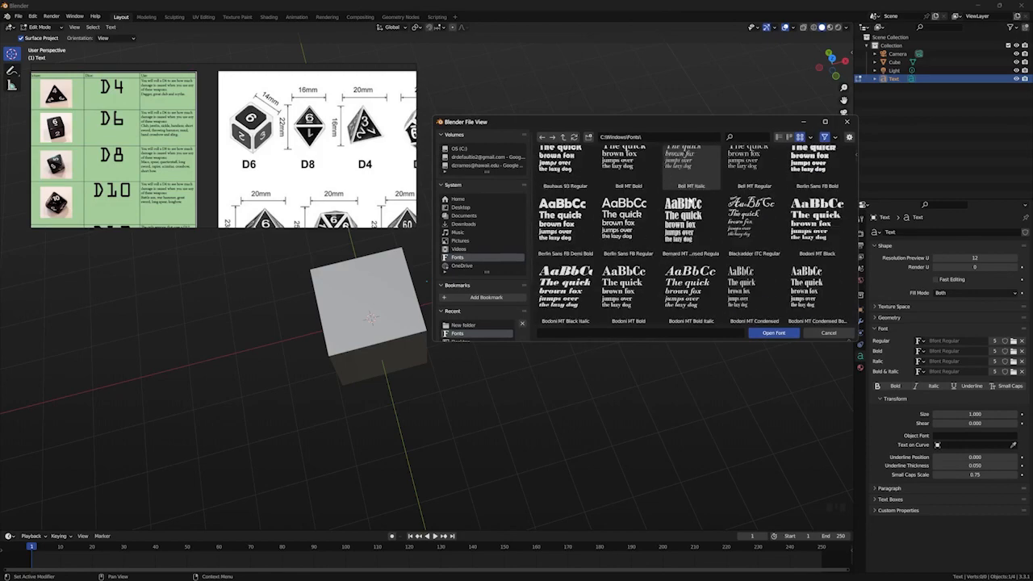
{"action": "scroll", "coordinate": [691, 166], "scroll_direction": "up", "scroll_amount": 6}
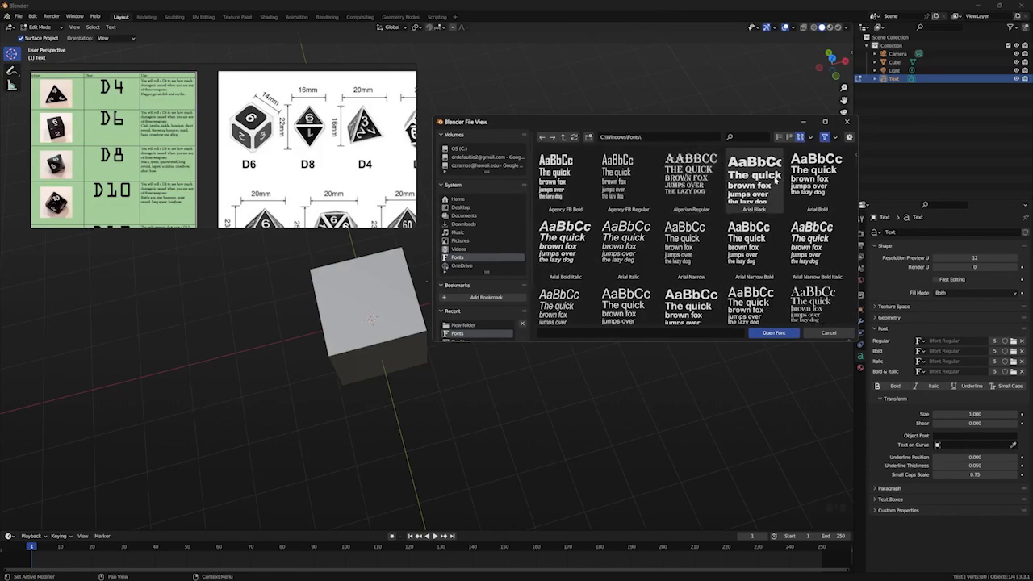
{"action": "scroll", "coordinate": [772, 181], "scroll_direction": "down", "scroll_amount": 8}
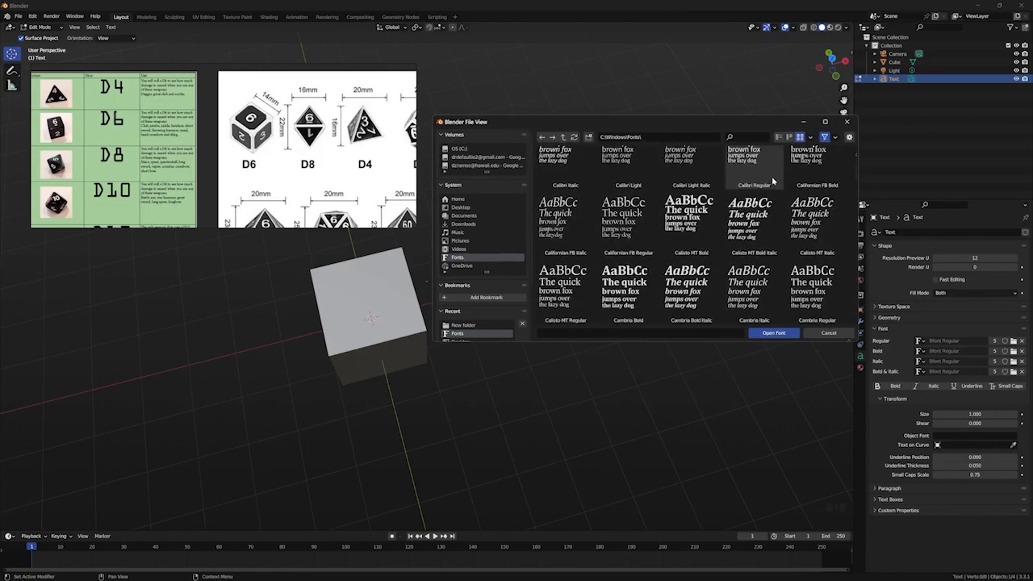
{"action": "scroll", "coordinate": [772, 181], "scroll_direction": "up", "scroll_amount": 8}
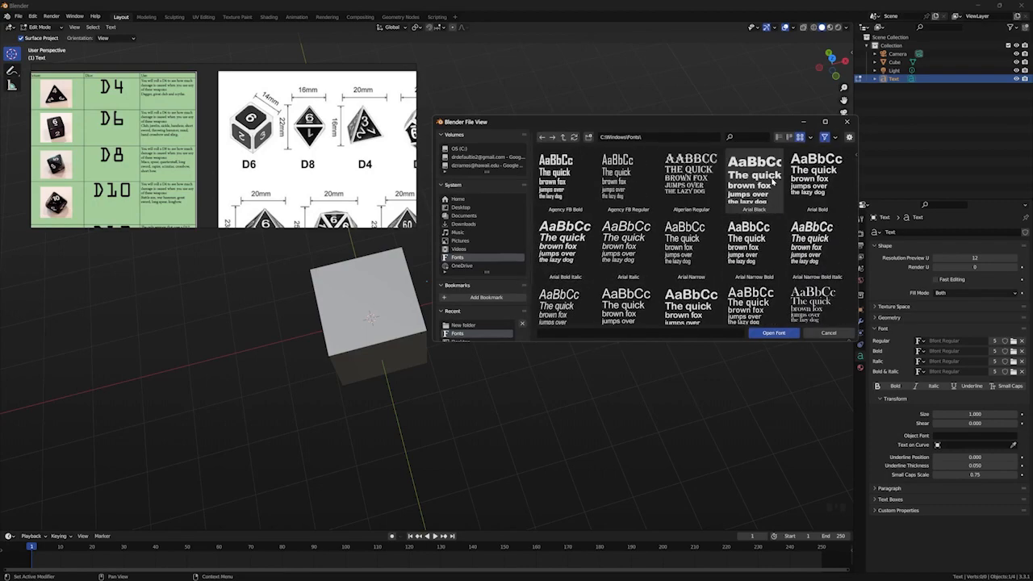
{"action": "left_click_drag", "start_coordinate": [816, 182], "coordinate": [795, 190]}
{"action": "left_click", "coordinate": [767, 189]}
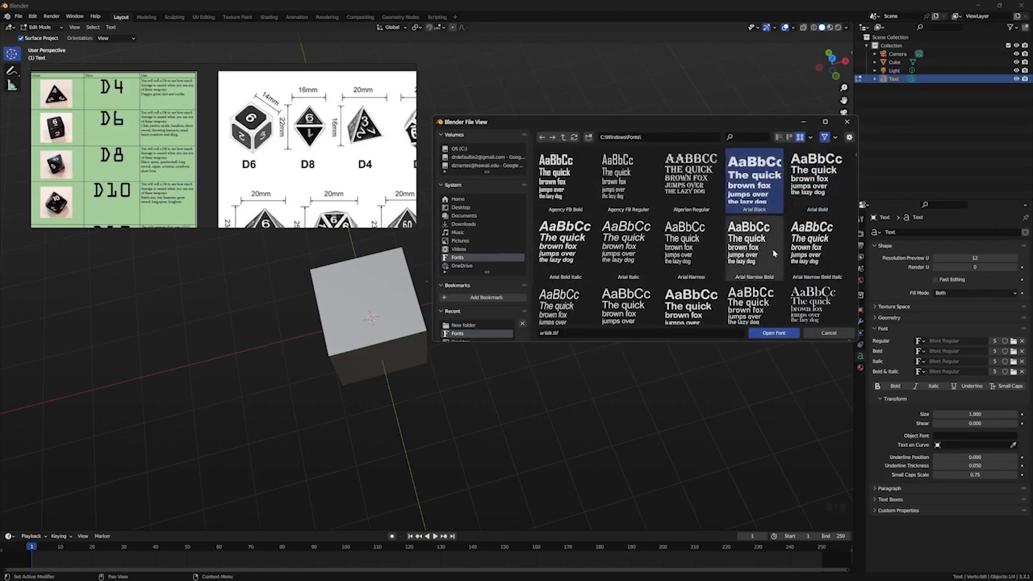
{"action": "left_click", "coordinate": [773, 333]}
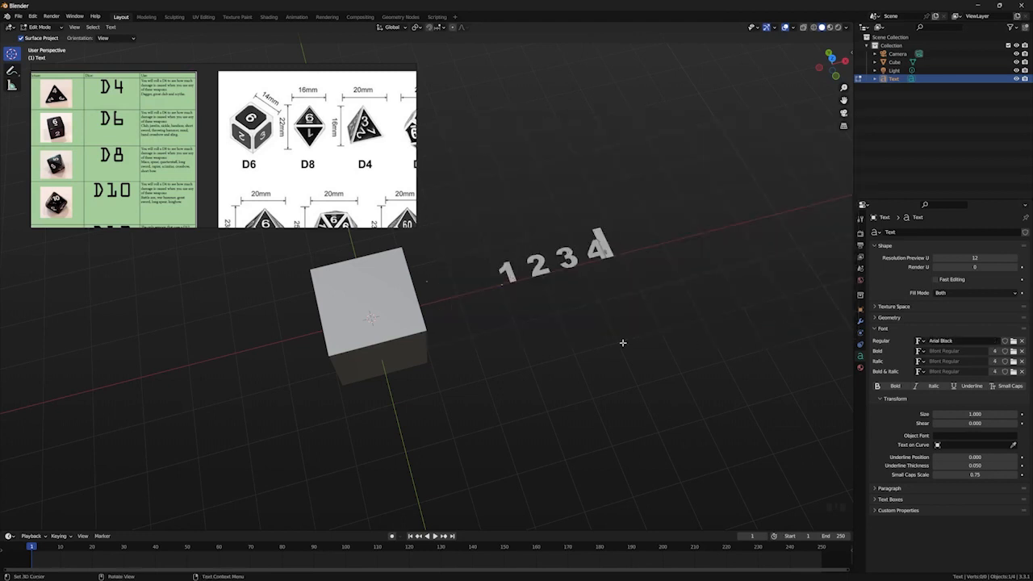
Step: Append the number 5 to the end of the text's first line
{"action": "middle_click_drag", "start_coordinate": [638, 341], "coordinate": [622, 346]}
{"action": "scroll", "coordinate": [623, 347], "scroll_direction": "down", "scroll_amount": 2}
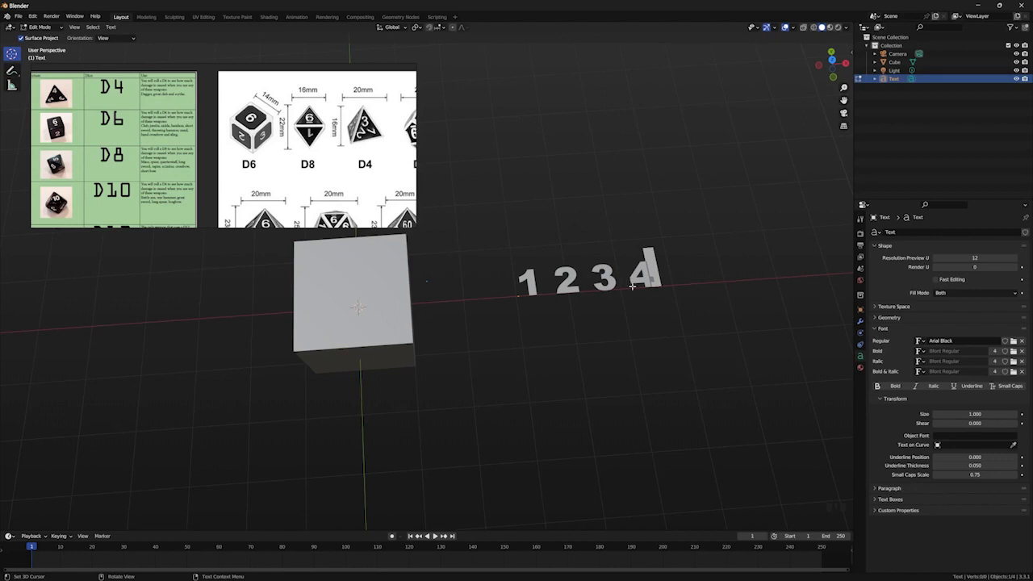
{"action": "type", "text": "5"}
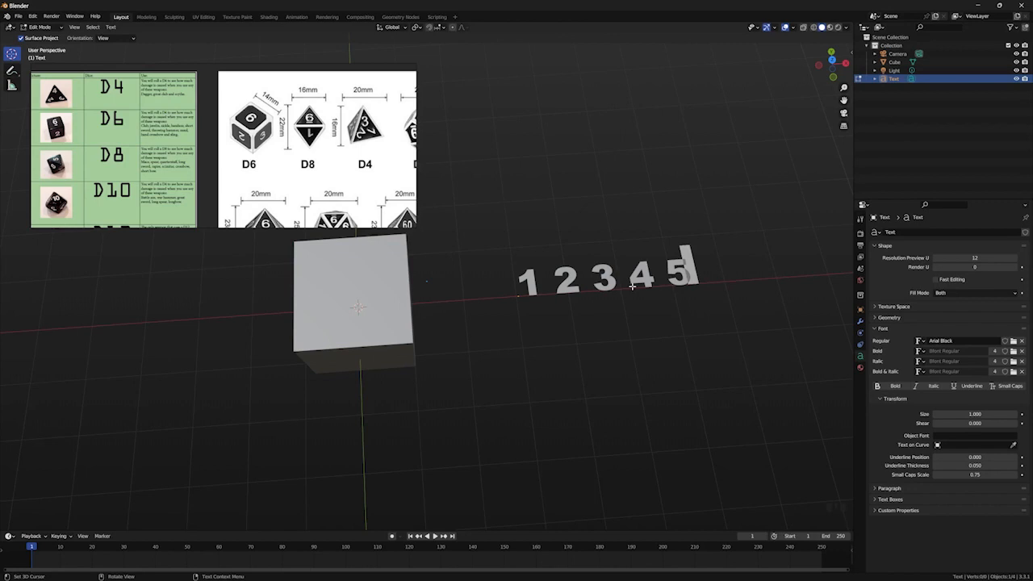
Step: Check the dice reference images and add a second text line reading "6 7 8 9 10"
{"action": "middle_click_drag", "start_coordinate": [359, 304], "coordinate": [502, 435]}
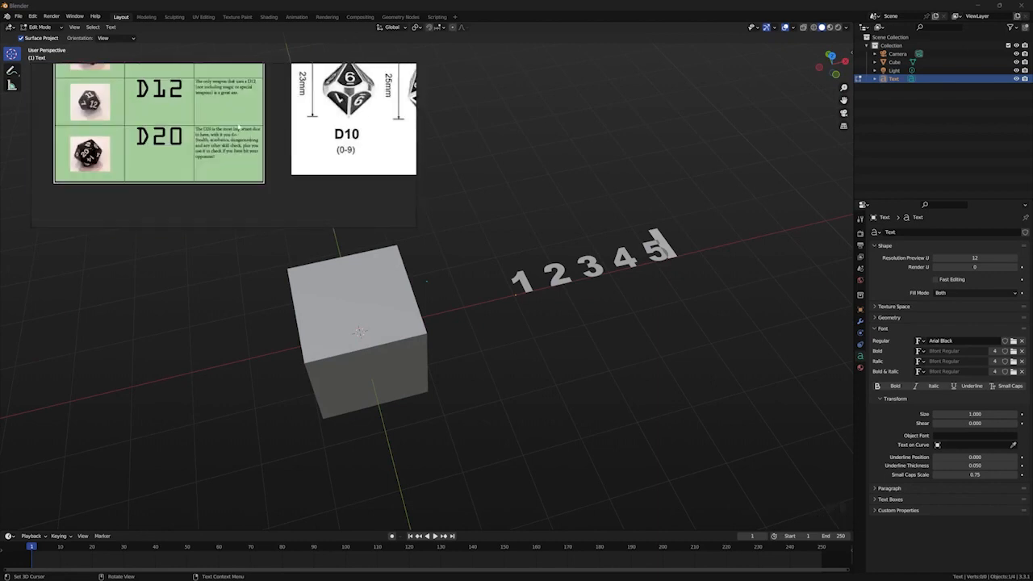
{"action": "scroll", "coordinate": [662, 296], "scroll_direction": "up", "scroll_amount": 2}
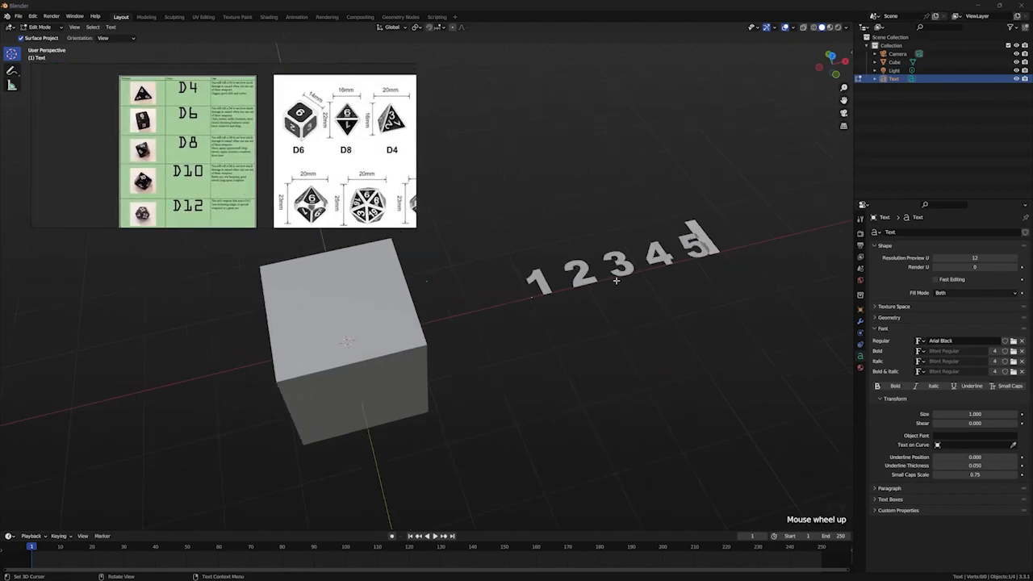
{"action": "scroll", "coordinate": [658, 307], "scroll_direction": "down", "scroll_amount": 2}
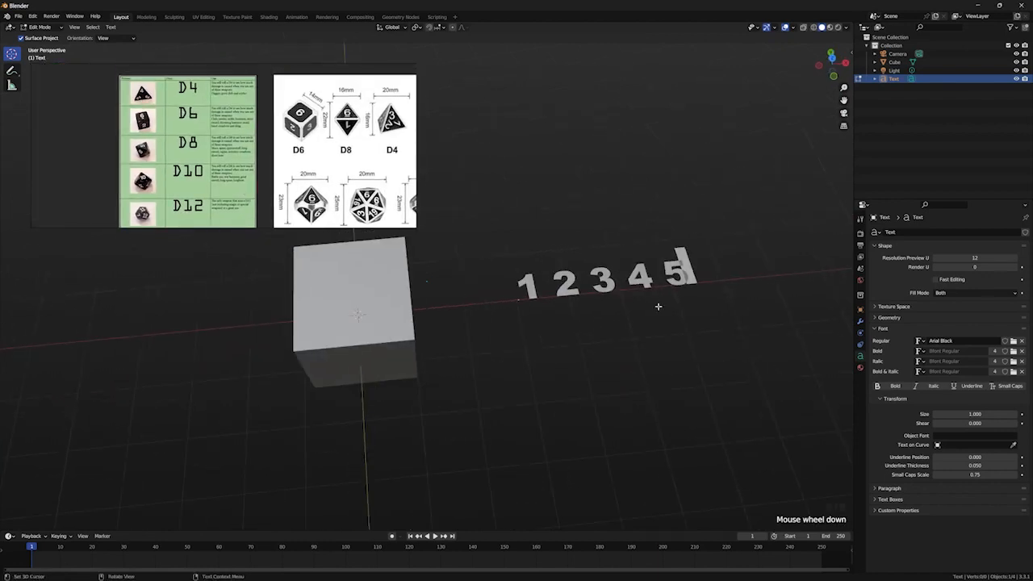
{"action": "key", "text": "Return"}
{"action": "type", "text": "6"}
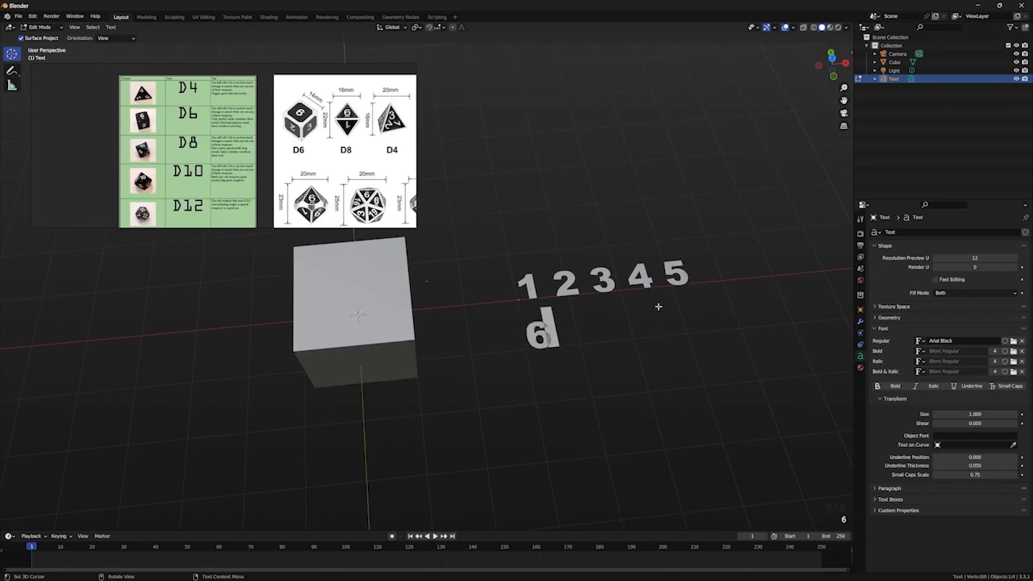
{"action": "type", "text": " 7 8 "}
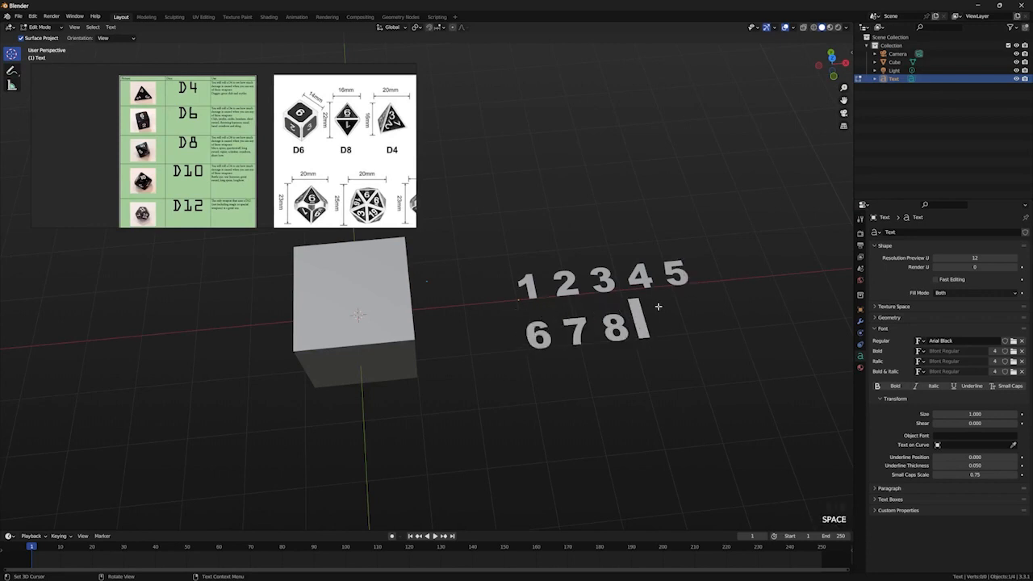
{"action": "type", "text": "9 10"}
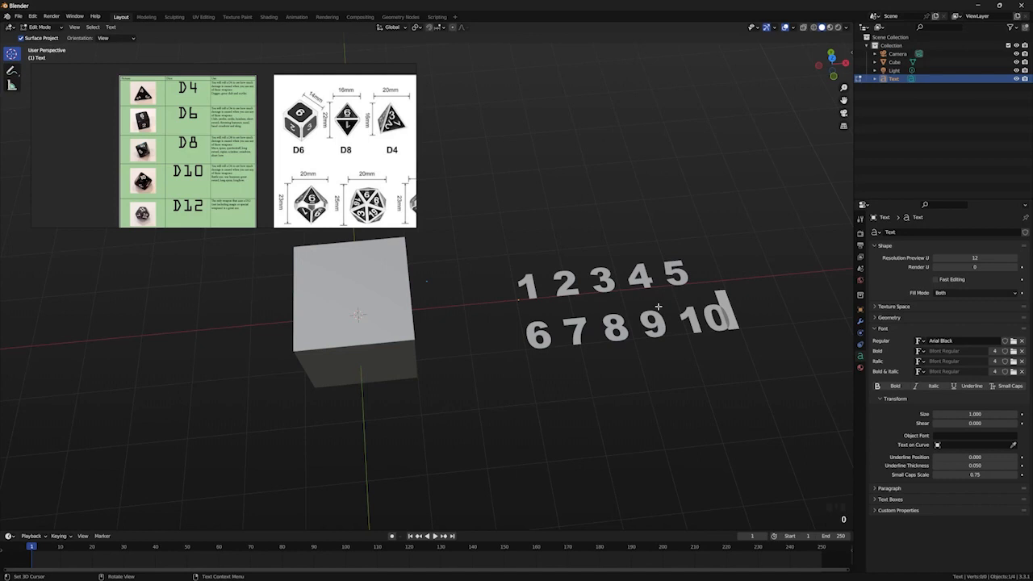
{"action": "key", "text": "Return"}
{"action": "type", "text": "11 12"}
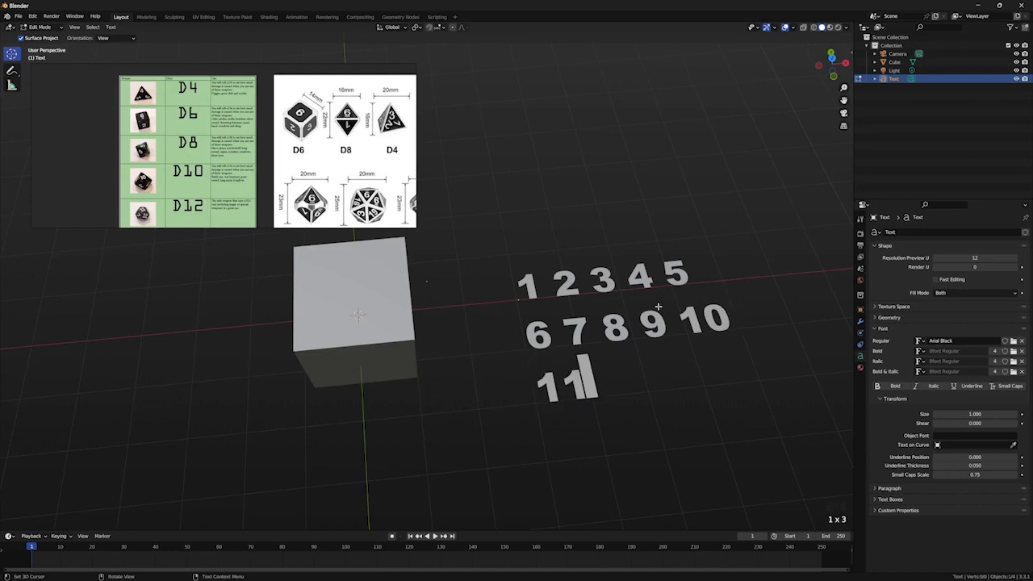
{"action": "type", "text": " 13"}
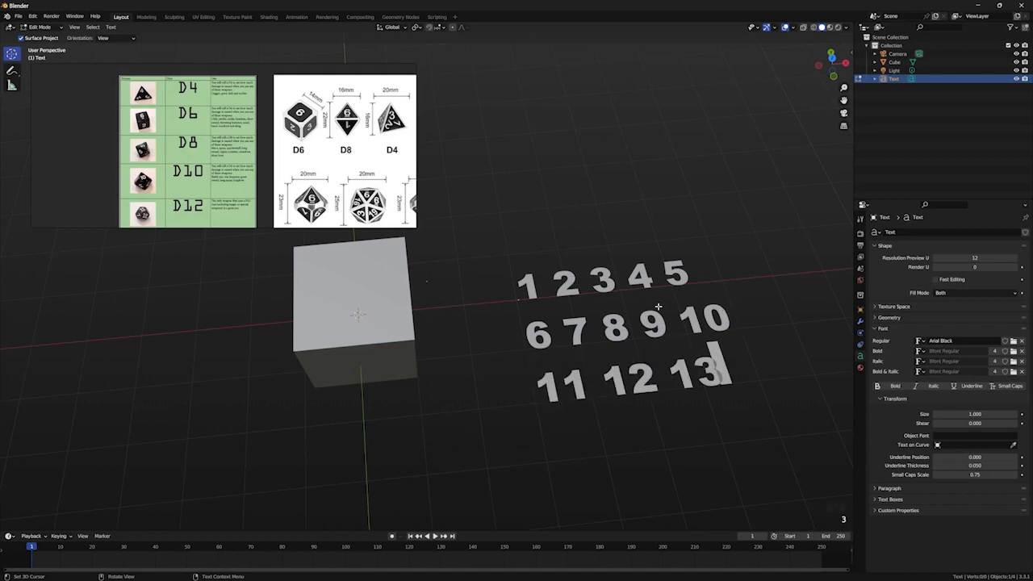
{"action": "type", "text": " 14"}
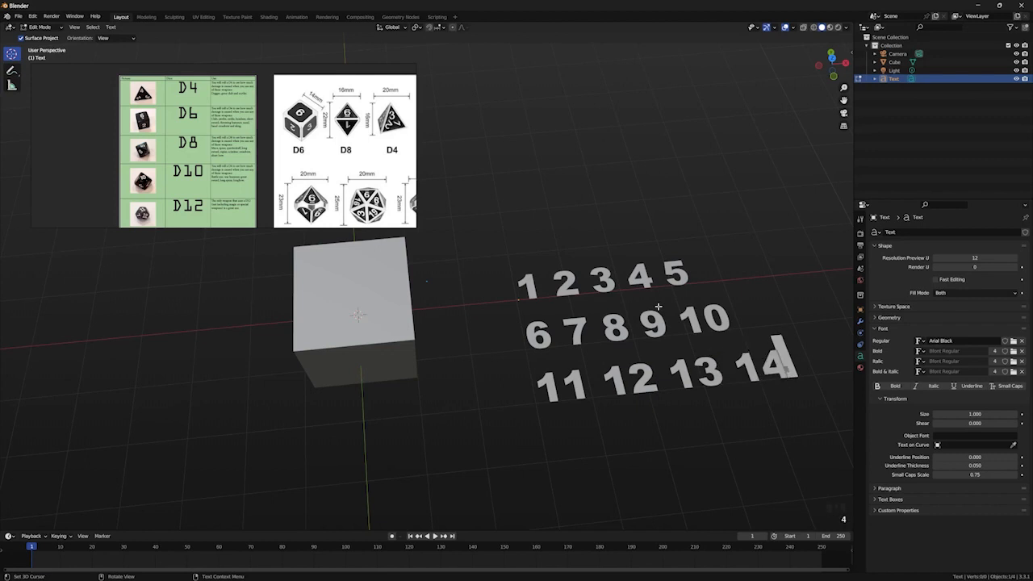
{"action": "type", "text": " 15"}
{"action": "key", "text": "Return"}
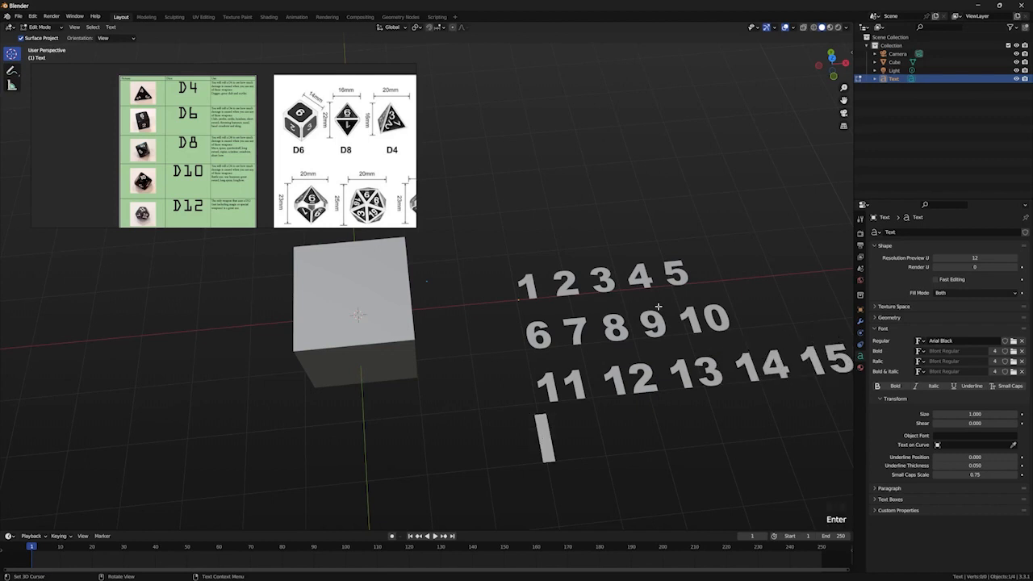
{"action": "type", "text": "16 17 18 "}
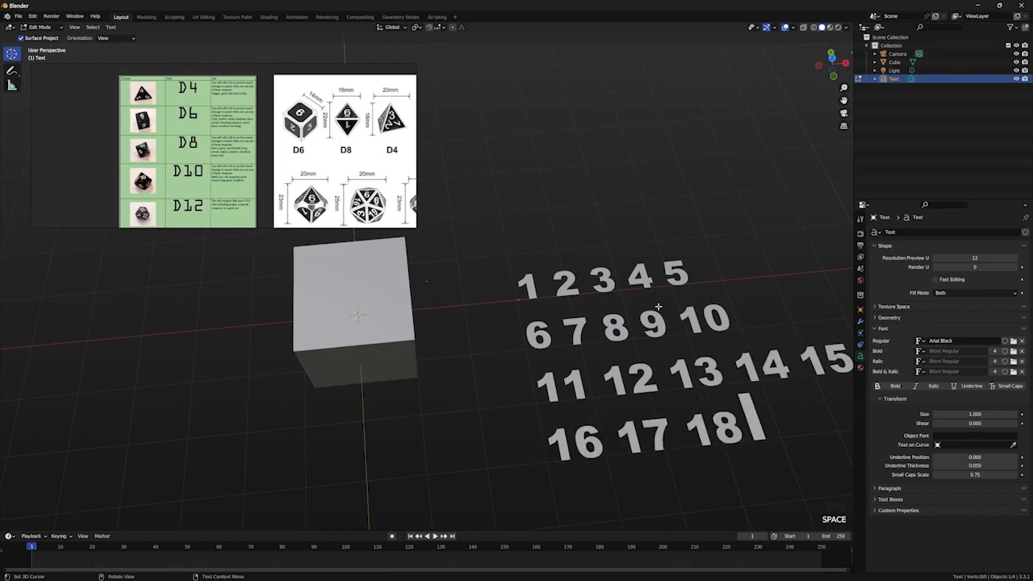
{"action": "type", "text": "19 20"}
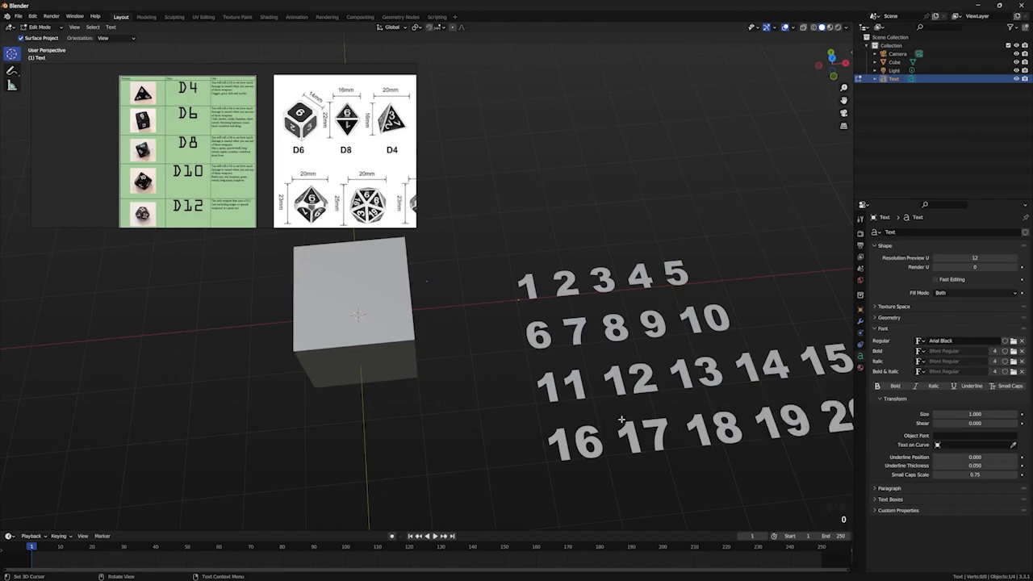
{"action": "middle_click_drag", "start_coordinate": [623, 419], "coordinate": [499, 380], "text": "shift"}
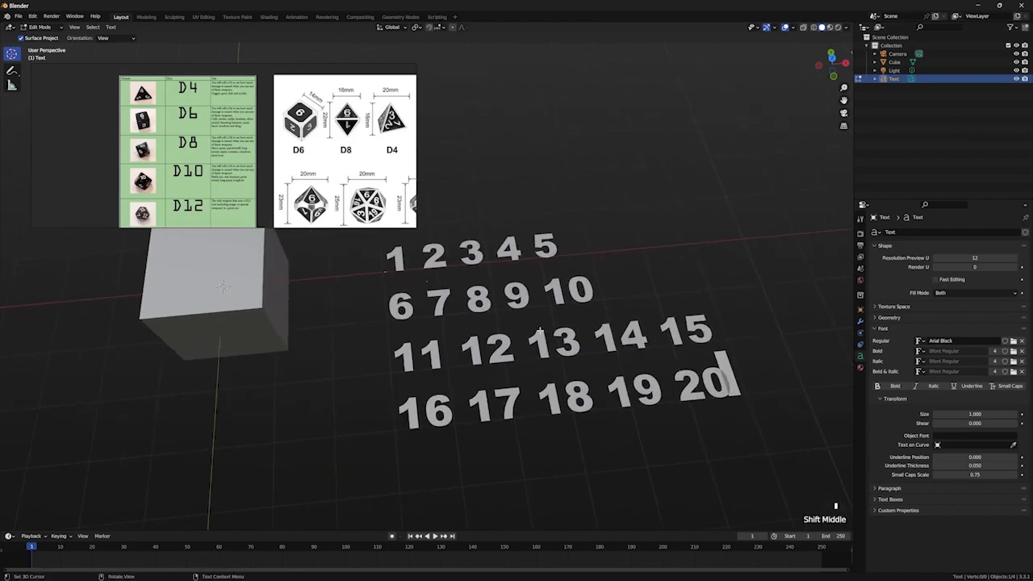
{"action": "key", "text": "Tab"}
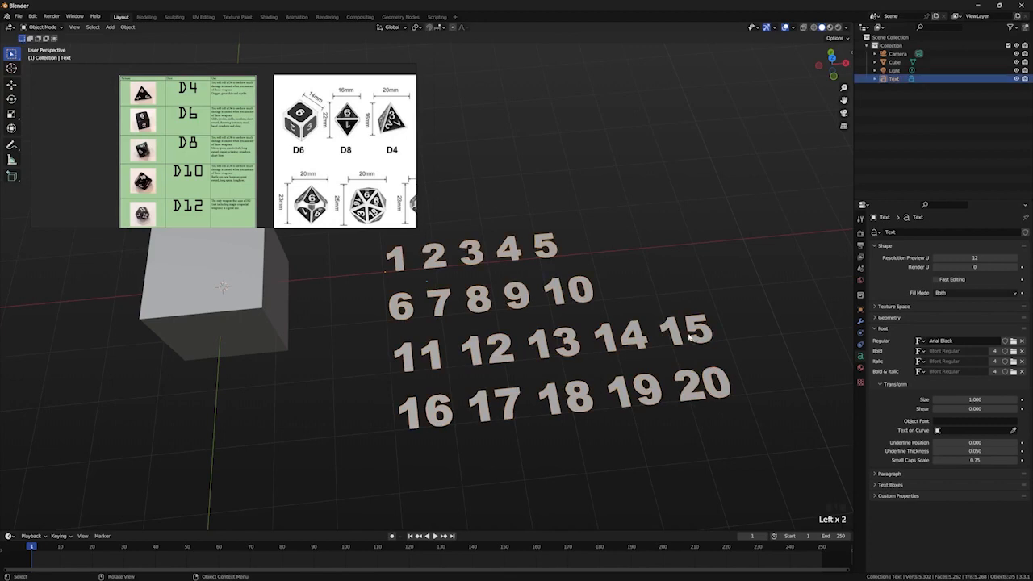
{"action": "scroll", "coordinate": [692, 340], "scroll_direction": "up", "scroll_amount": 1}
{"action": "scroll", "coordinate": [692, 340], "scroll_direction": "down", "scroll_amount": 1}
{"action": "key", "text": "g"}
{"action": "key", "text": "g"}
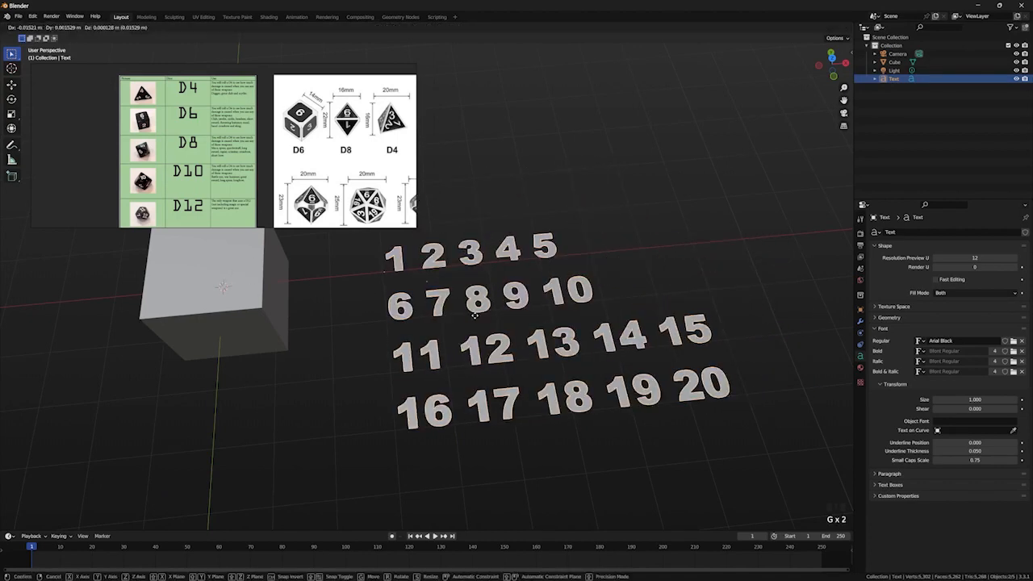
{"action": "right_click", "coordinate": [515, 269]}
{"action": "left_click", "coordinate": [565, 263]}
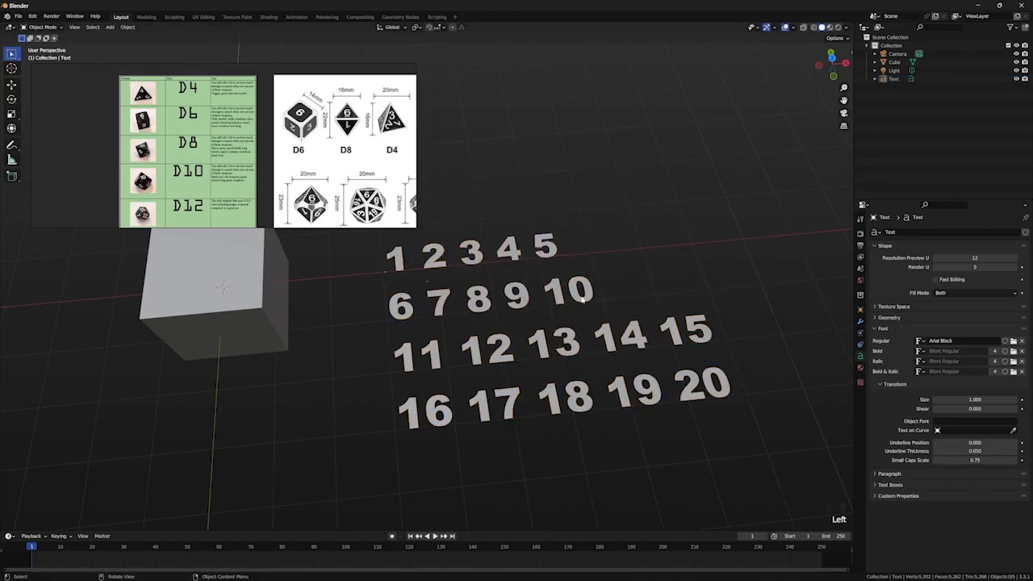
{"action": "left_click", "coordinate": [573, 298]}
{"action": "key", "text": "Tab"}
{"action": "key", "text": "Tab"}
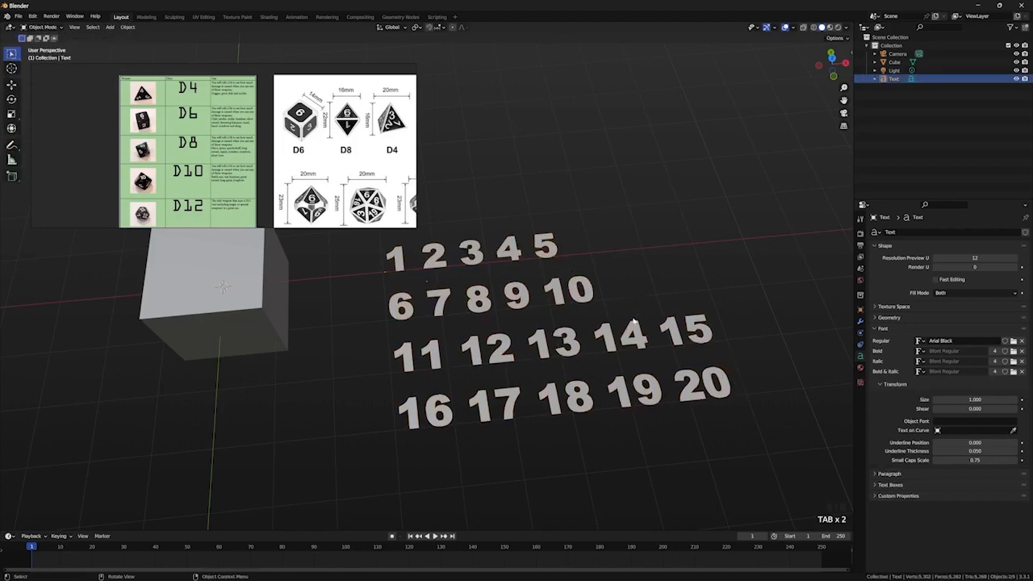
{"action": "key", "text": "Tab"}
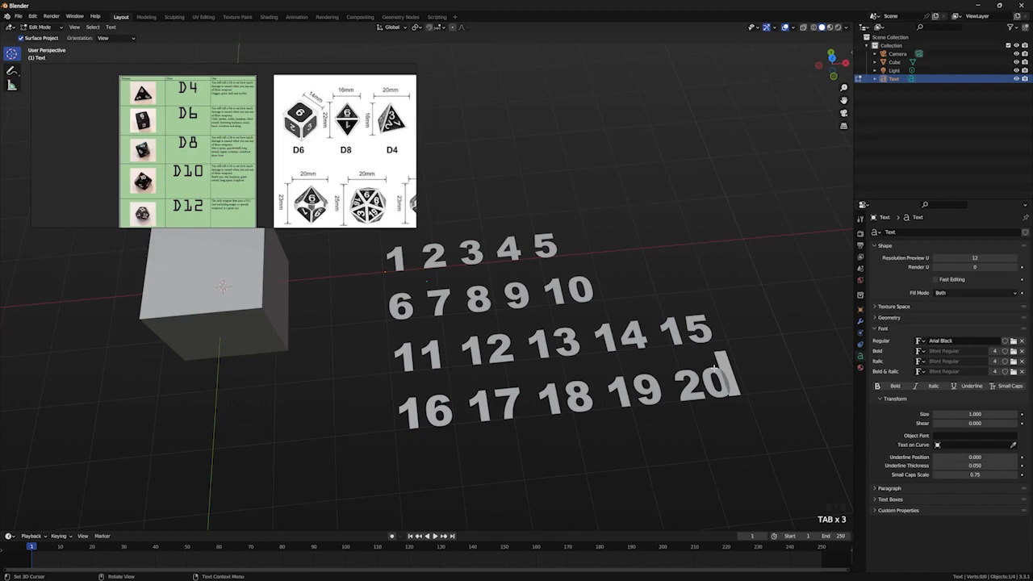
{"action": "key", "text": "BackSpace"}
{"action": "type", "text": "0"}
{"action": "key", "text": "Tab"}
{"action": "key", "text": "Tab"}
{"action": "key", "text": "Tab"}
Step: Convert the number text object to a mesh
{"action": "left_click", "coordinate": [654, 272]}
{"action": "left_click", "coordinate": [585, 299]}
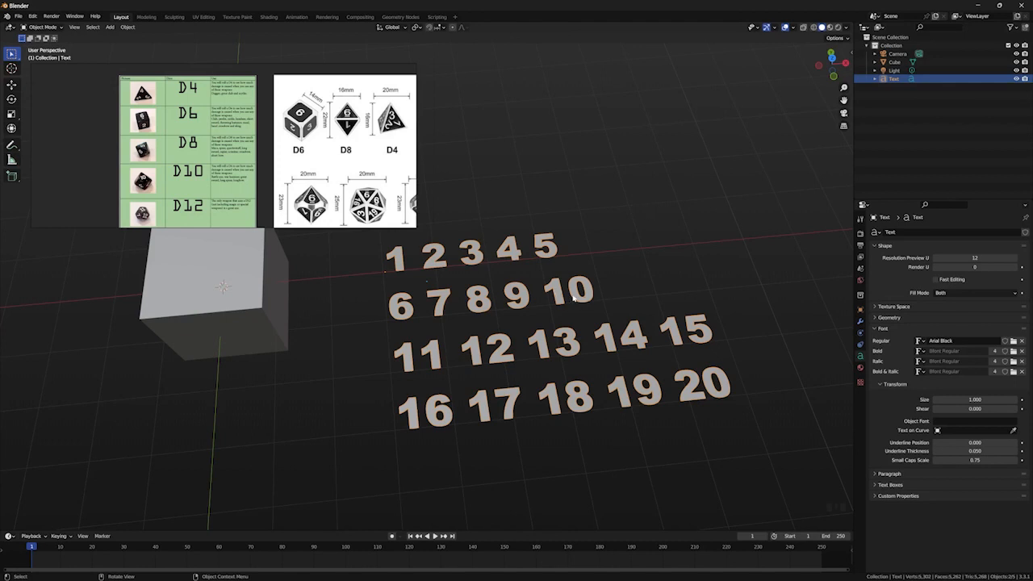
{"action": "right_click", "coordinate": [573, 298]}
{"action": "right_click", "coordinate": [583, 301]}
{"action": "right_click", "coordinate": [583, 286]}
{"action": "left_click", "coordinate": [598, 251]}
{"action": "left_click", "coordinate": [573, 291]}
{"action": "right_click", "coordinate": [575, 289]}
{"action": "mouse_move", "coordinate": [557, 315]}
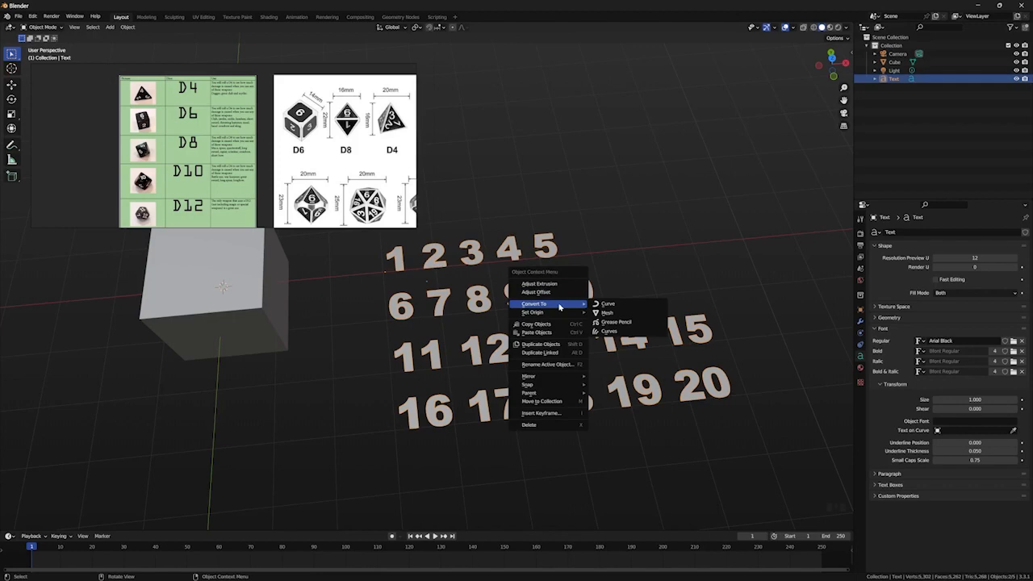
{"action": "left_click", "coordinate": [620, 311]}
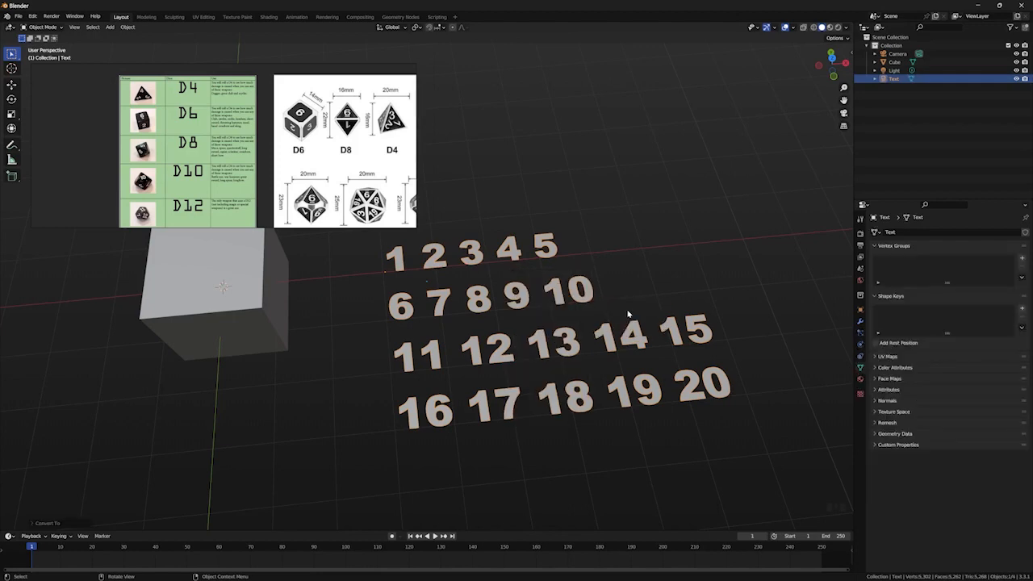
Step: Examine the converted numbers' mesh geometry in Edit Mode, especially the curved digits, and return to Object Mode
{"action": "left_click", "coordinate": [626, 314]}
{"action": "left_click", "coordinate": [581, 305]}
{"action": "key", "text": "Tab"}
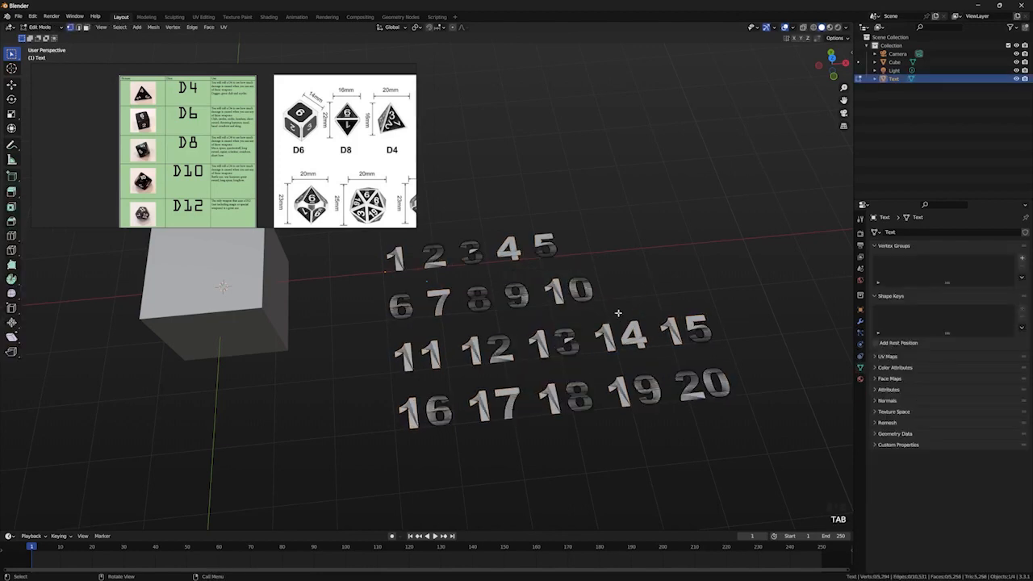
{"action": "scroll", "coordinate": [619, 313], "scroll_direction": "up", "scroll_amount": 5}
{"action": "scroll", "coordinate": [638, 352], "scroll_direction": "down", "scroll_amount": 2}
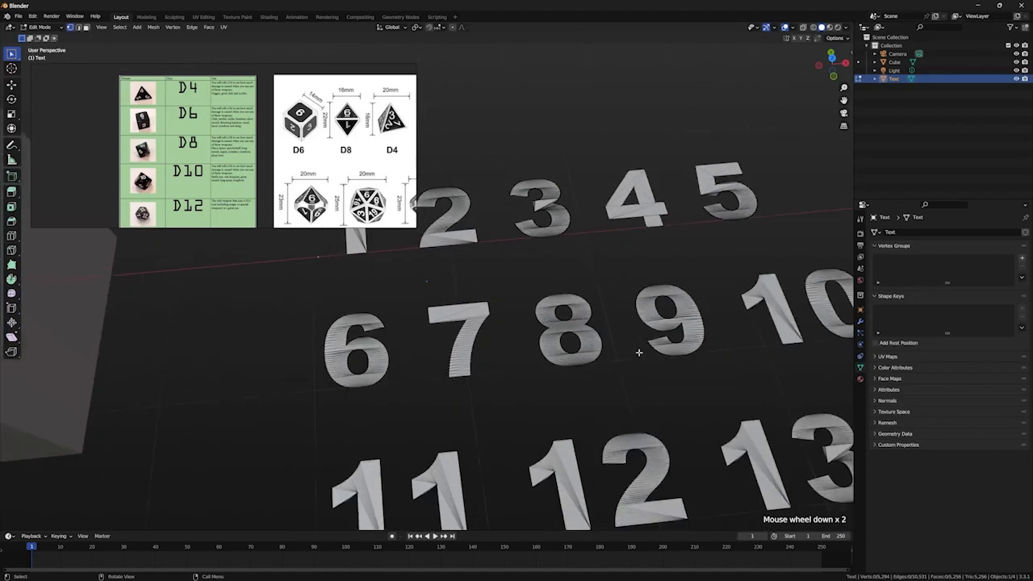
{"action": "scroll", "coordinate": [639, 352], "scroll_direction": "down", "scroll_amount": 6}
{"action": "left_click", "coordinate": [703, 511]}
{"action": "scroll", "coordinate": [598, 291], "scroll_direction": "up", "scroll_amount": 1}
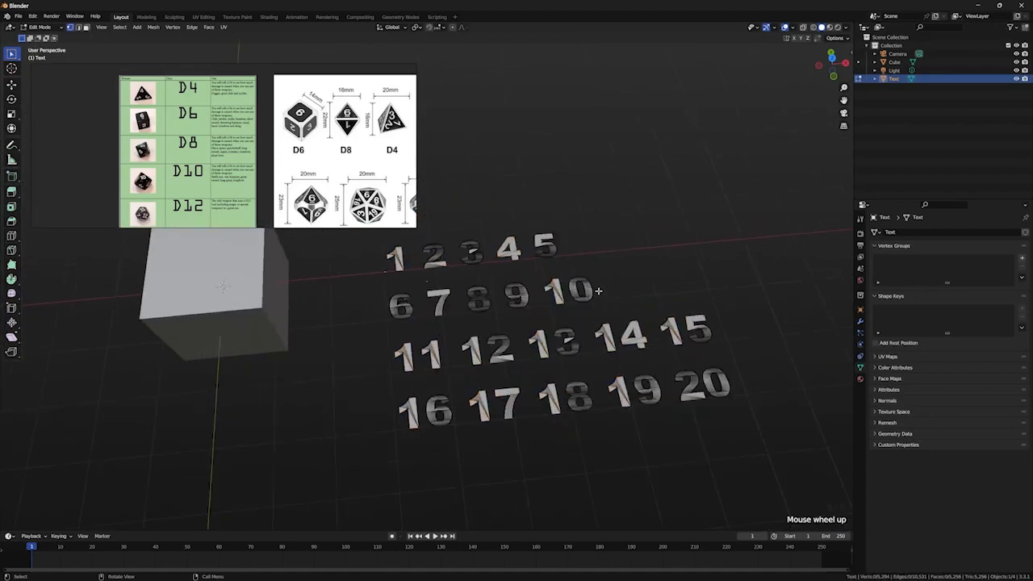
{"action": "scroll", "coordinate": [598, 293], "scroll_direction": "up", "scroll_amount": 1}
{"action": "key", "text": "Tab"}
{"action": "key", "text": "Tab"}
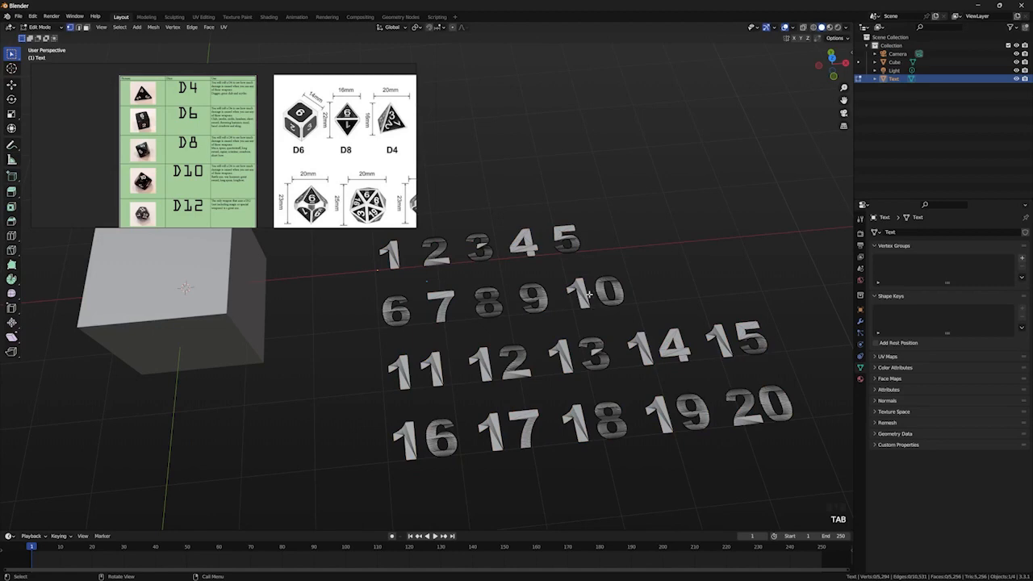
{"action": "scroll", "coordinate": [566, 302], "scroll_direction": "up", "scroll_amount": 5}
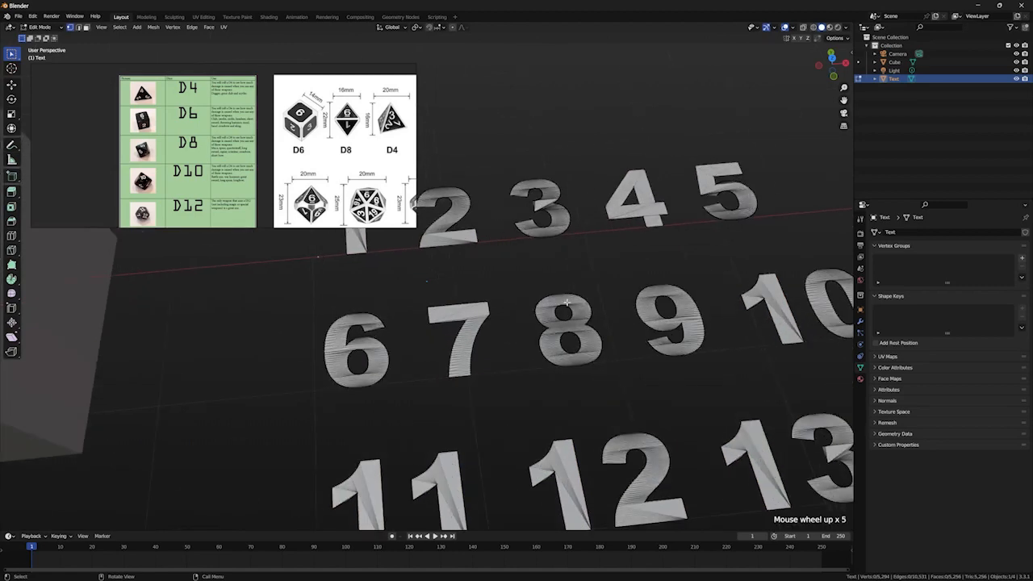
{"action": "scroll", "coordinate": [566, 302], "scroll_direction": "up", "scroll_amount": 1}
{"action": "middle_click_drag", "start_coordinate": [565, 323], "coordinate": [512, 329], "text": "shift"}
{"action": "left_click", "coordinate": [557, 335]}
{"action": "left_click", "coordinate": [557, 335]}
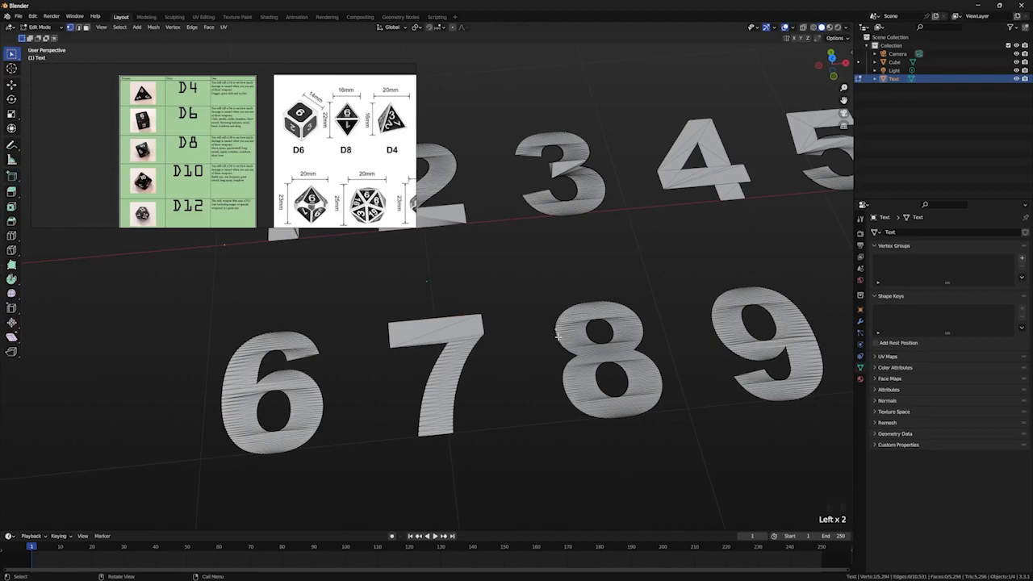
{"action": "scroll", "coordinate": [557, 335], "scroll_direction": "down", "scroll_amount": 3}
{"action": "left_click", "coordinate": [588, 323]}
{"action": "scroll", "coordinate": [585, 314], "scroll_direction": "down", "scroll_amount": 4}
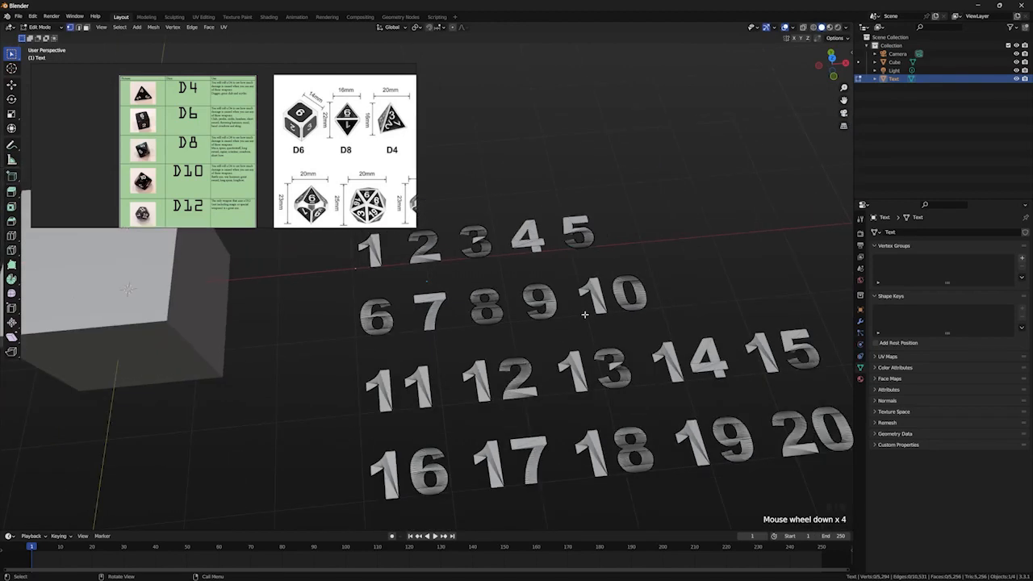
{"action": "left_click", "coordinate": [643, 309]}
{"action": "key", "text": "Tab"}
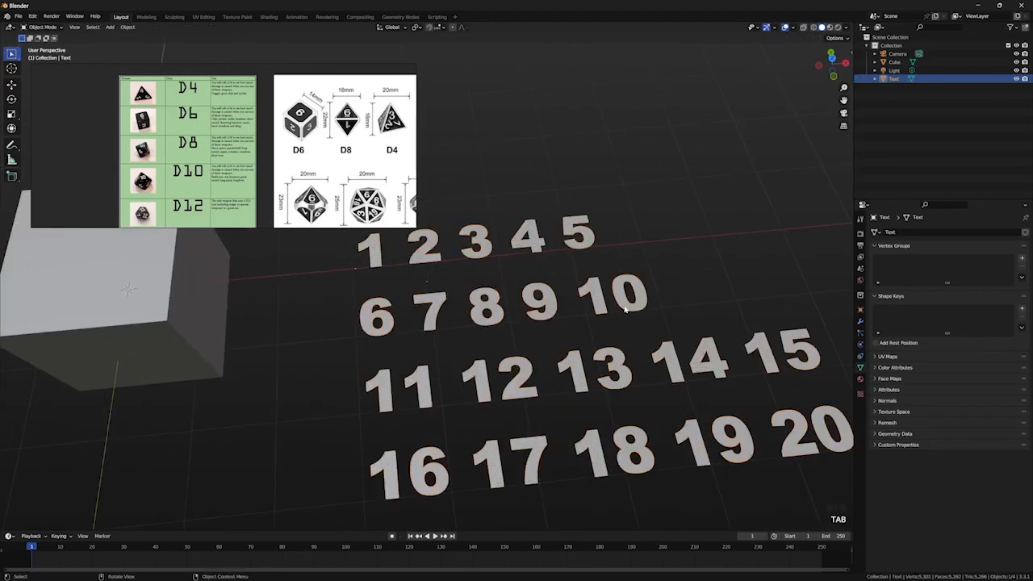
{"action": "scroll", "coordinate": [623, 308], "scroll_direction": "down", "scroll_amount": 1}
{"action": "scroll", "coordinate": [609, 305], "scroll_direction": "up", "scroll_amount": 1}
{"action": "scroll", "coordinate": [609, 301], "scroll_direction": "down", "scroll_amount": 1}
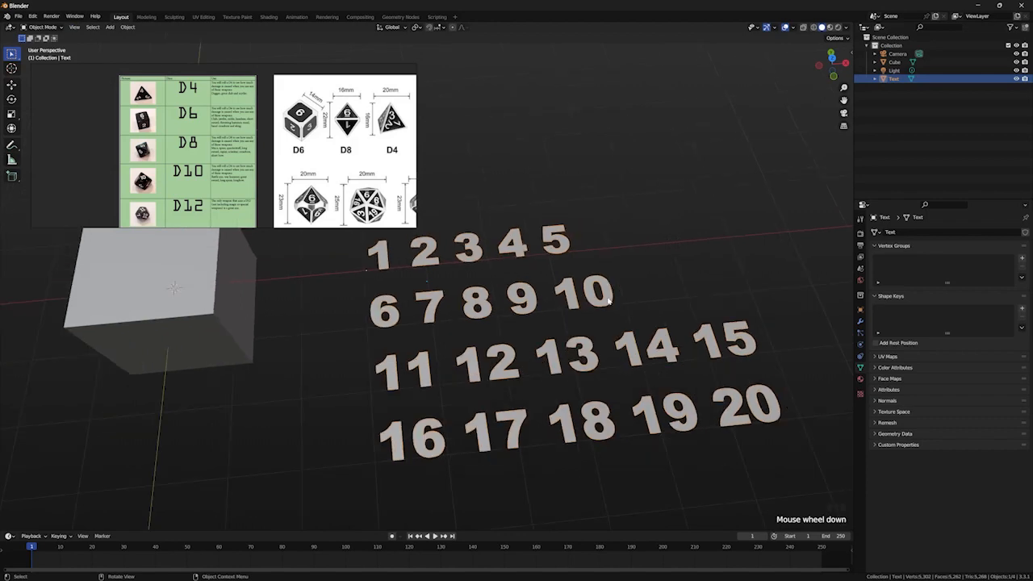
{"action": "scroll", "coordinate": [611, 303], "scroll_direction": "up", "scroll_amount": 3}
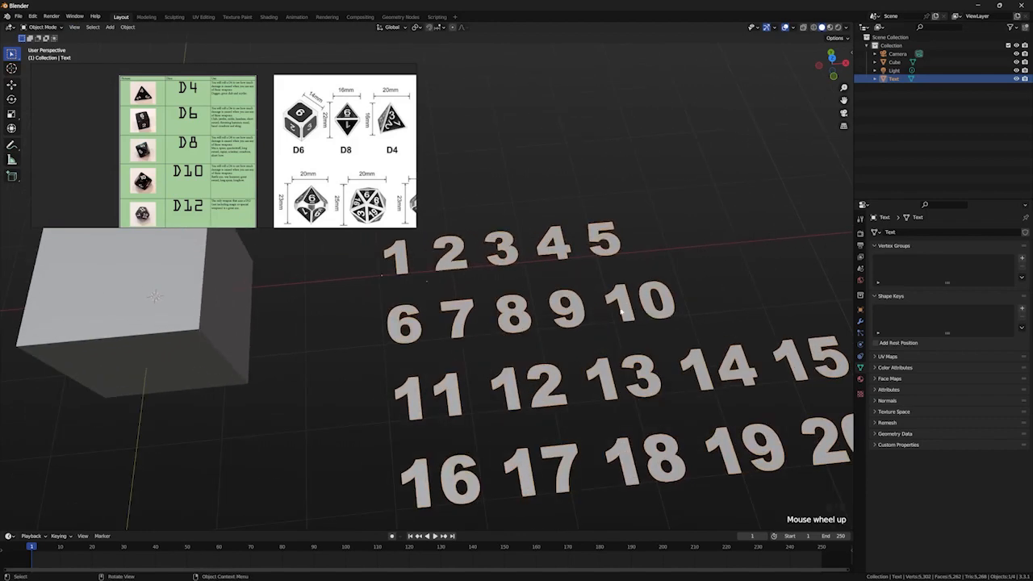
{"action": "scroll", "coordinate": [621, 314], "scroll_direction": "down", "scroll_amount": 1}
{"action": "left_click", "coordinate": [617, 305]}
{"action": "scroll", "coordinate": [801, 209], "scroll_direction": "up", "scroll_amount": 1}
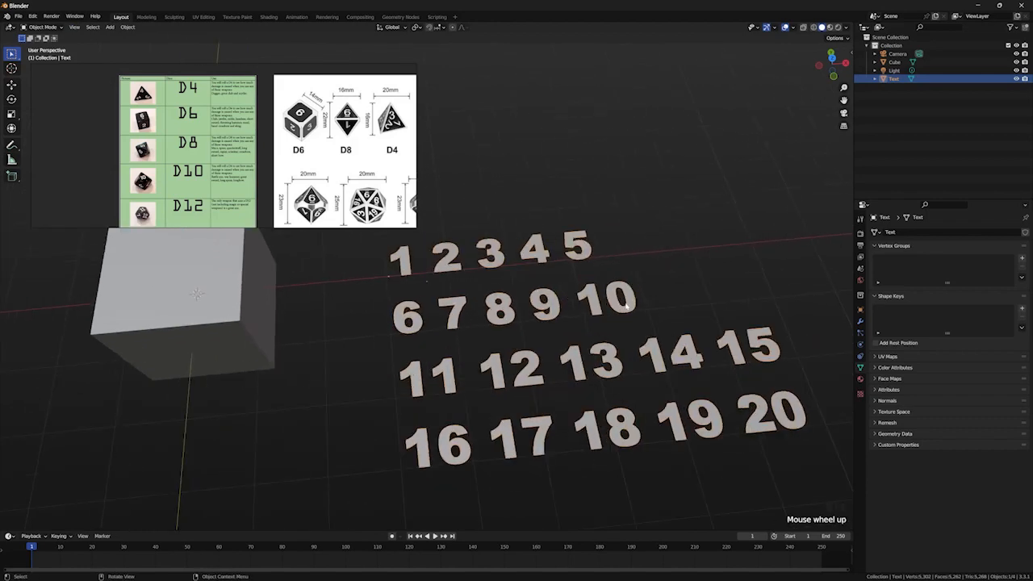
Step: Separate the entire number mesh by loose parts in Edit Mode and return to Object Mode
{"action": "key", "text": "Tab"}
{"action": "key", "text": "Tab"}
{"action": "left_click", "coordinate": [581, 245]}
{"action": "left_click", "coordinate": [574, 253]}
{"action": "key", "text": "Tab"}
{"action": "scroll", "coordinate": [602, 284], "scroll_direction": "down", "scroll_amount": 2}
{"action": "scroll", "coordinate": [602, 285], "scroll_direction": "up", "scroll_amount": 1}
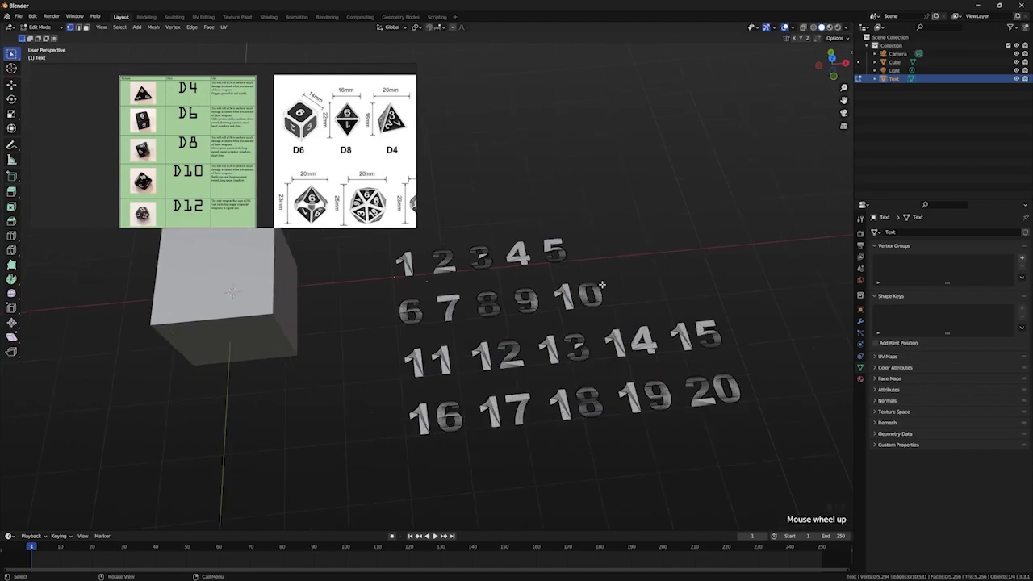
{"action": "scroll", "coordinate": [649, 295], "scroll_direction": "up", "scroll_amount": 2}
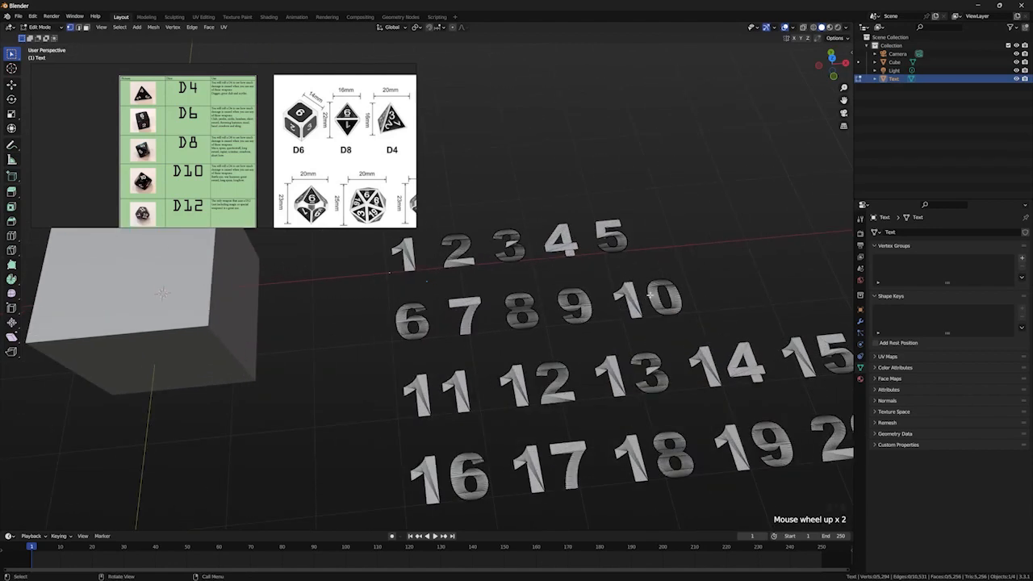
{"action": "scroll", "coordinate": [653, 314], "scroll_direction": "down", "scroll_amount": 1}
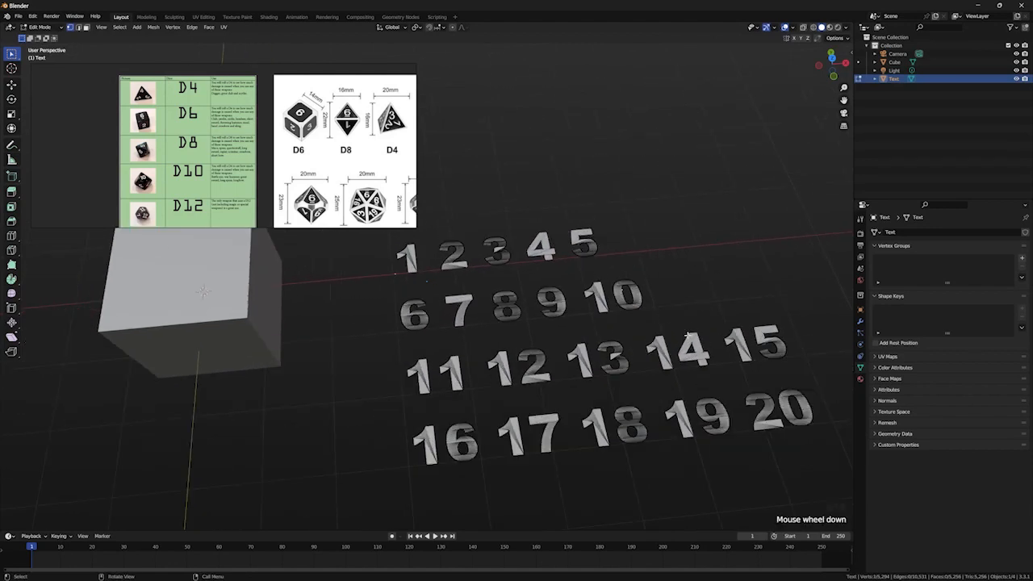
{"action": "scroll", "coordinate": [687, 336], "scroll_direction": "up", "scroll_amount": 1}
{"action": "middle_click_drag", "start_coordinate": [687, 341], "coordinate": [625, 323], "text": "shift"}
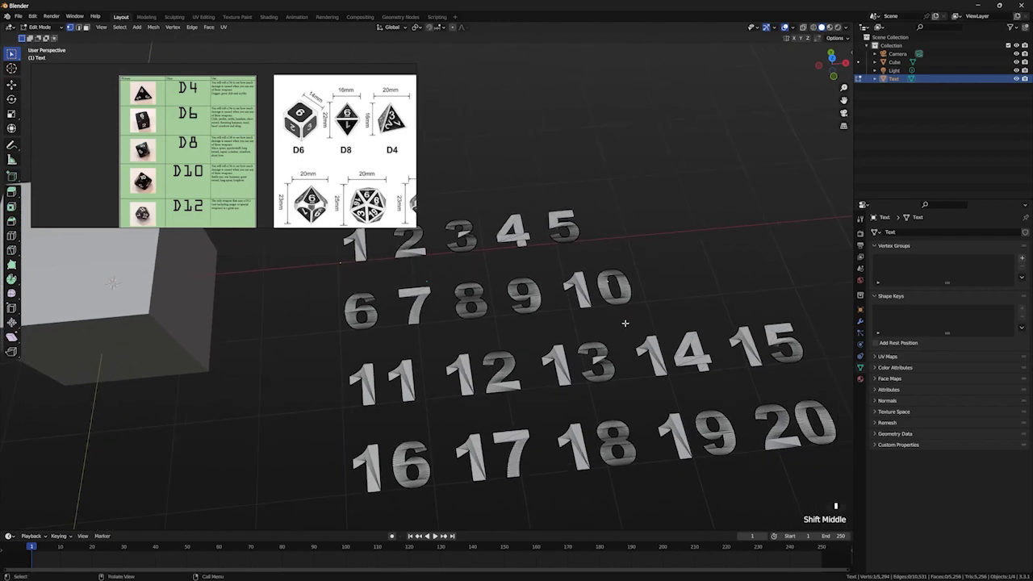
{"action": "key", "text": "a"}
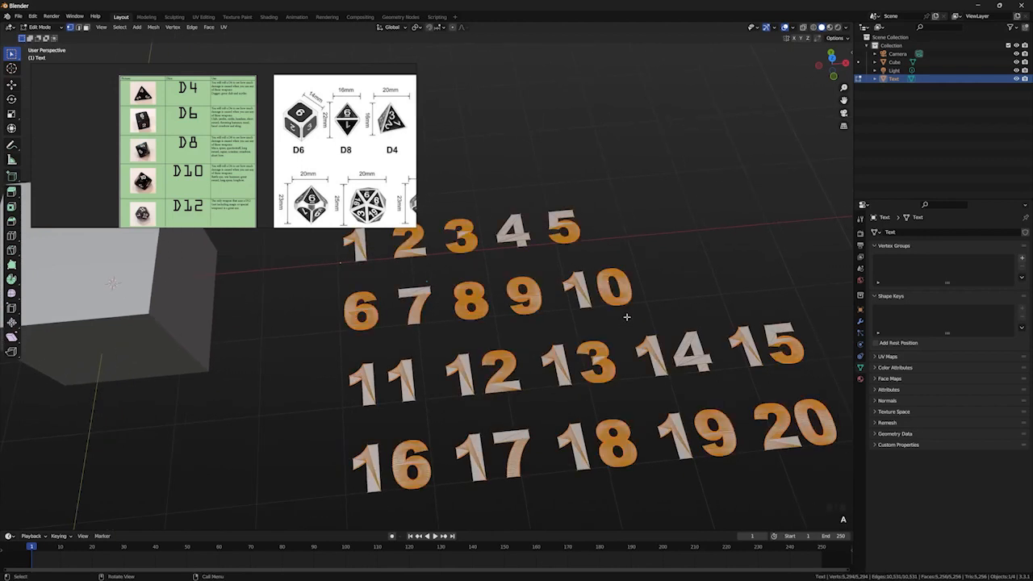
{"action": "key", "text": "p"}
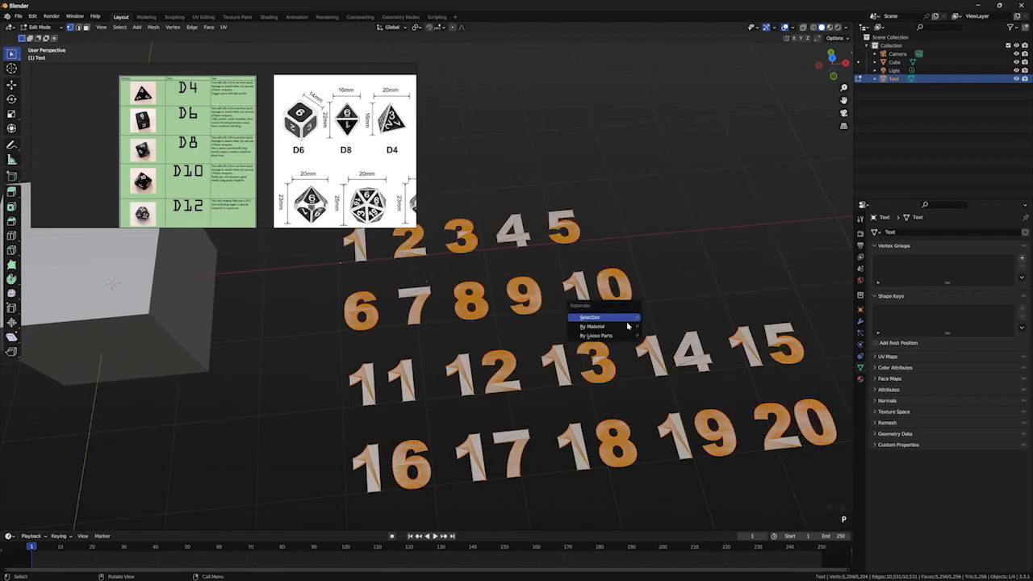
{"action": "left_click", "coordinate": [633, 338]}
{"action": "key", "text": "Tab"}
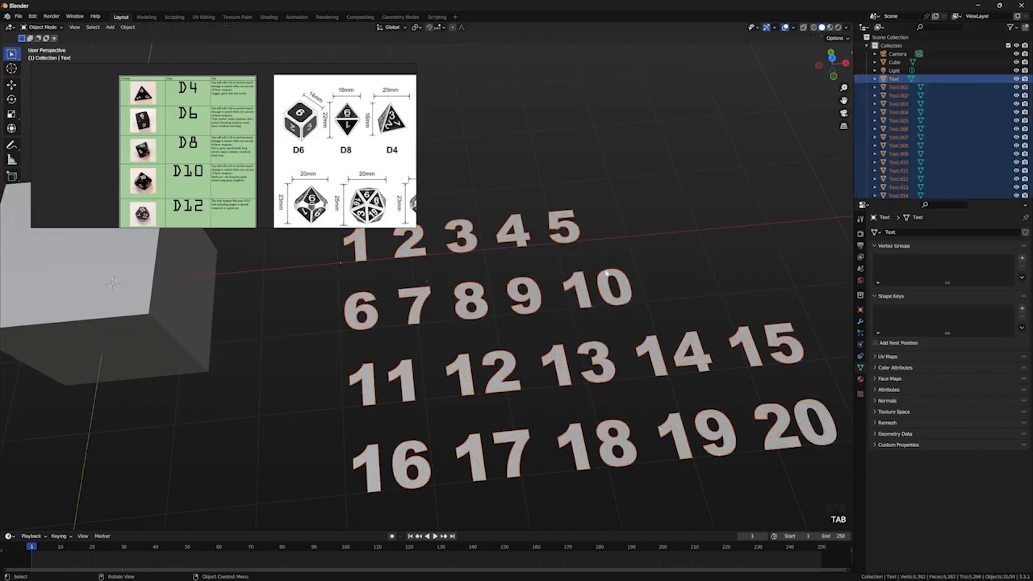
Step: Select individual digits in the first two rows to check that each is its own object
{"action": "left_click", "coordinate": [579, 245]}
{"action": "left_click", "coordinate": [515, 243]}
{"action": "left_click", "coordinate": [477, 245]}
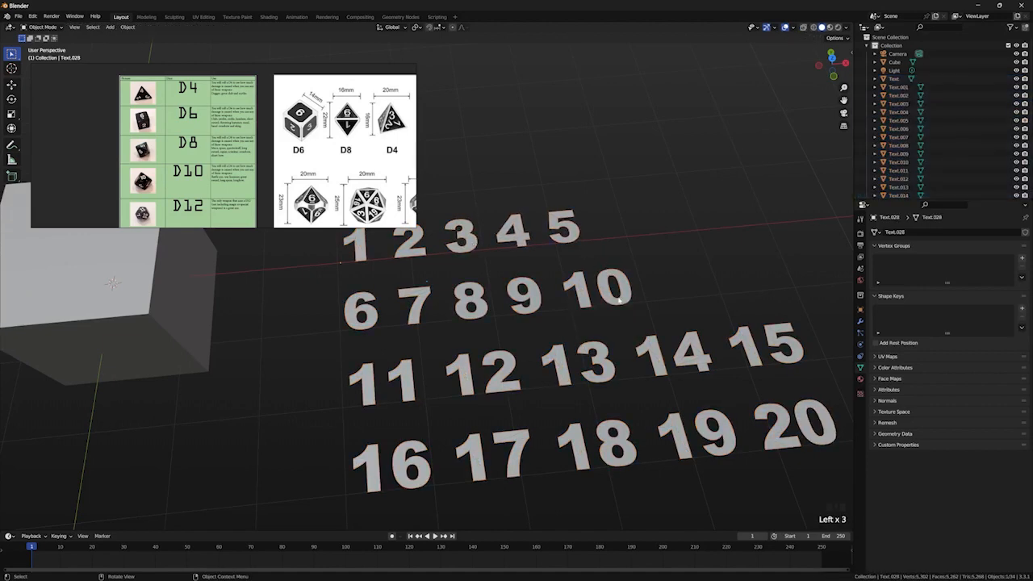
{"action": "left_click", "coordinate": [602, 298]}
{"action": "scroll", "coordinate": [632, 304], "scroll_direction": "down", "scroll_amount": 2}
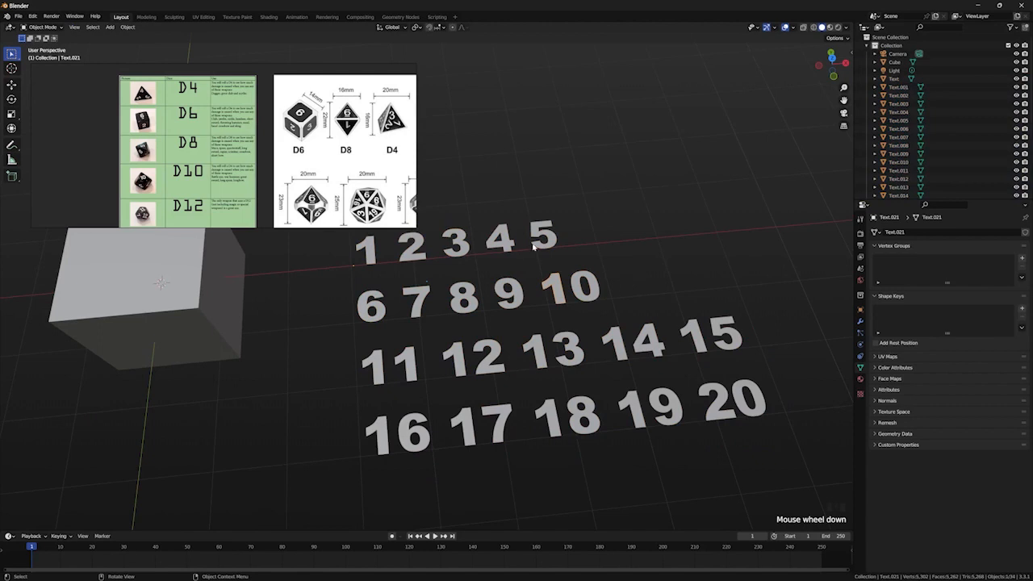
{"action": "left_click", "coordinate": [494, 249]}
{"action": "left_click", "coordinate": [466, 253]}
{"action": "left_click", "coordinate": [421, 255]}
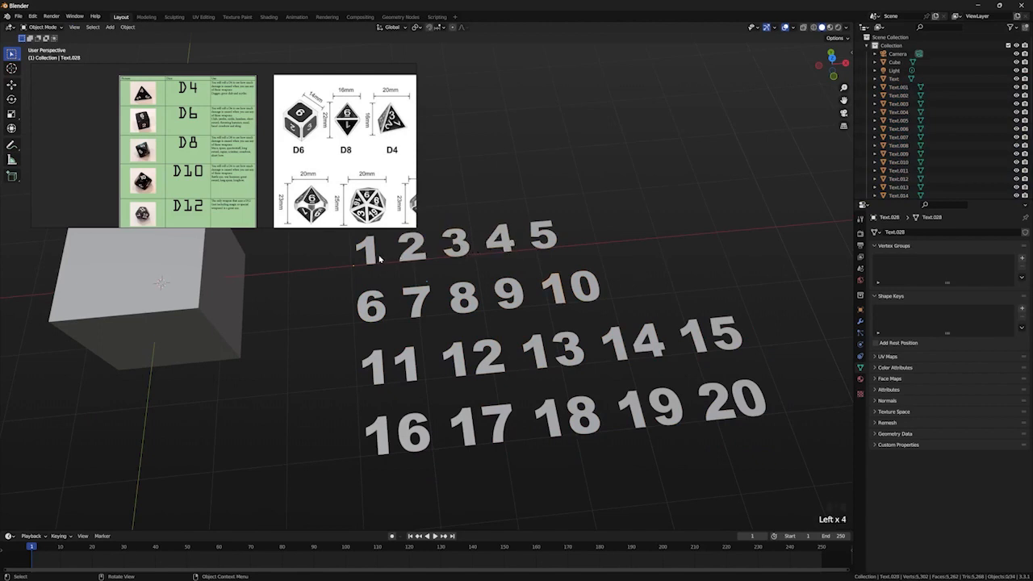
{"action": "left_click", "coordinate": [368, 257]}
{"action": "left_click", "coordinate": [411, 246]}
Step: Select digits of the 15 and 20 and look up their objects in the scene's object list
{"action": "left_click", "coordinate": [731, 401]}
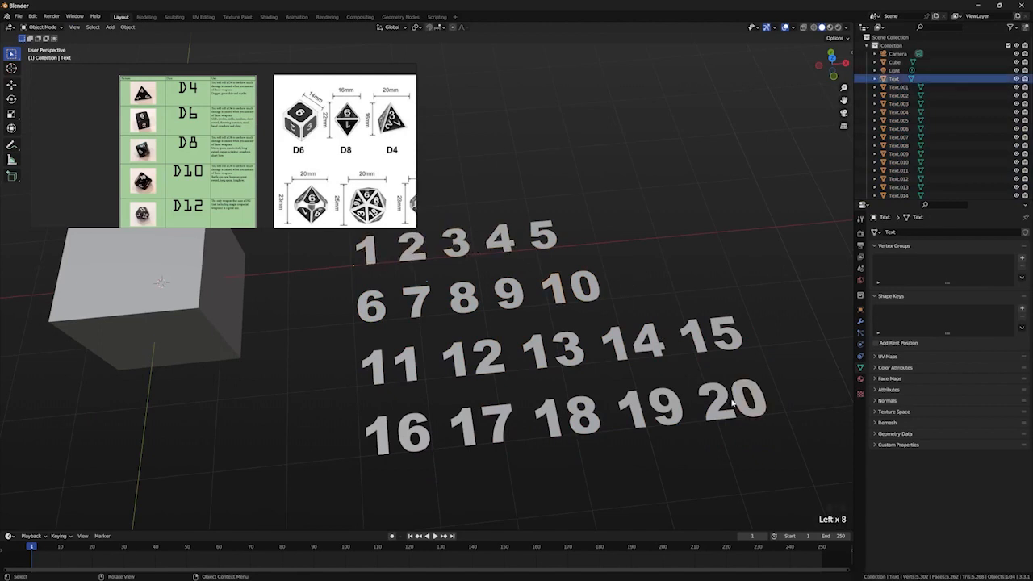
{"action": "left_click", "coordinate": [731, 402]}
{"action": "left_click", "coordinate": [908, 162]}
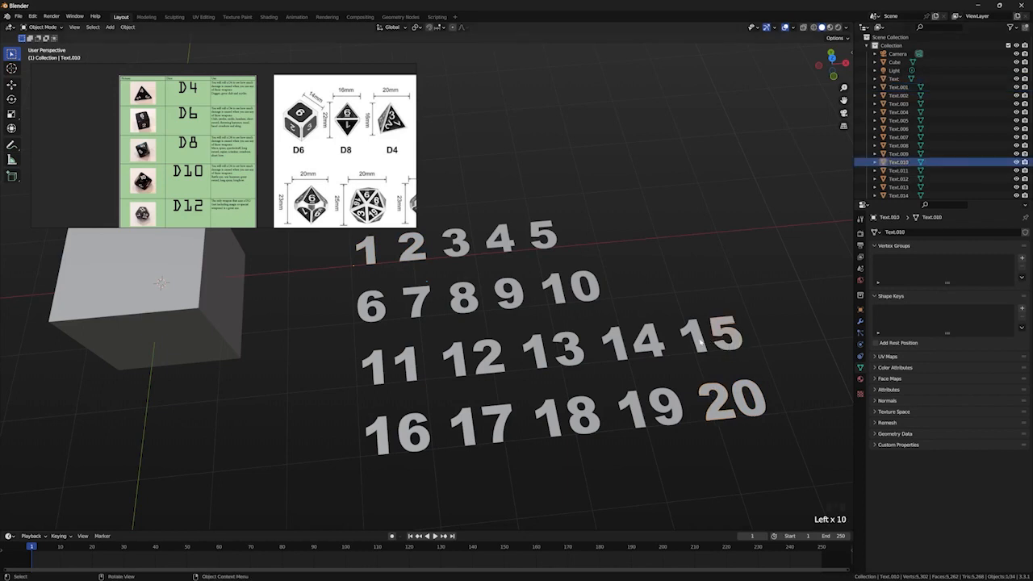
{"action": "left_click", "coordinate": [916, 170]}
{"action": "scroll", "coordinate": [899, 147], "scroll_direction": "up", "scroll_amount": 3}
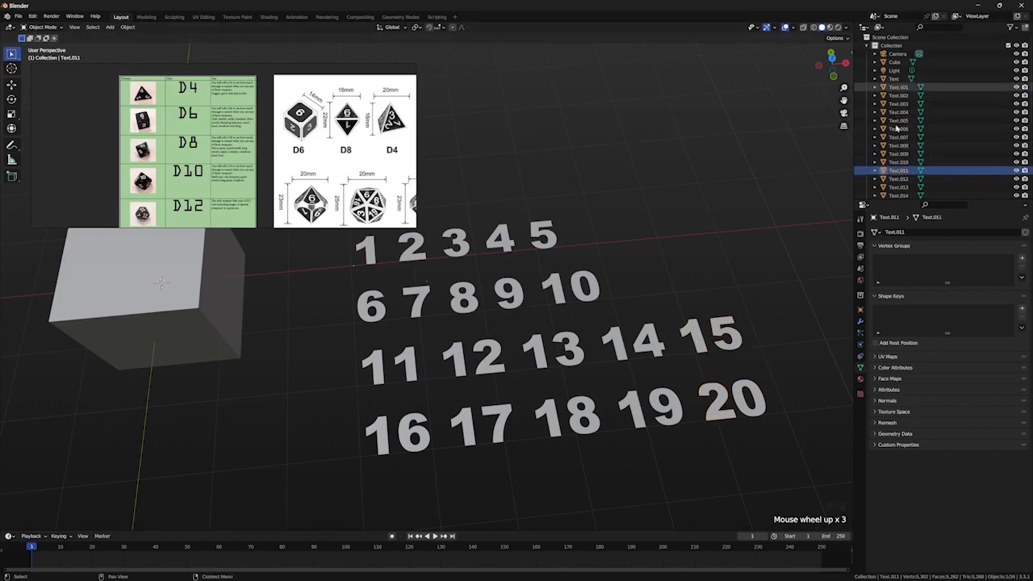
{"action": "scroll", "coordinate": [894, 149], "scroll_direction": "down", "scroll_amount": 4}
{"action": "scroll", "coordinate": [888, 172], "scroll_direction": "down", "scroll_amount": 3}
{"action": "left_click", "coordinate": [731, 402]}
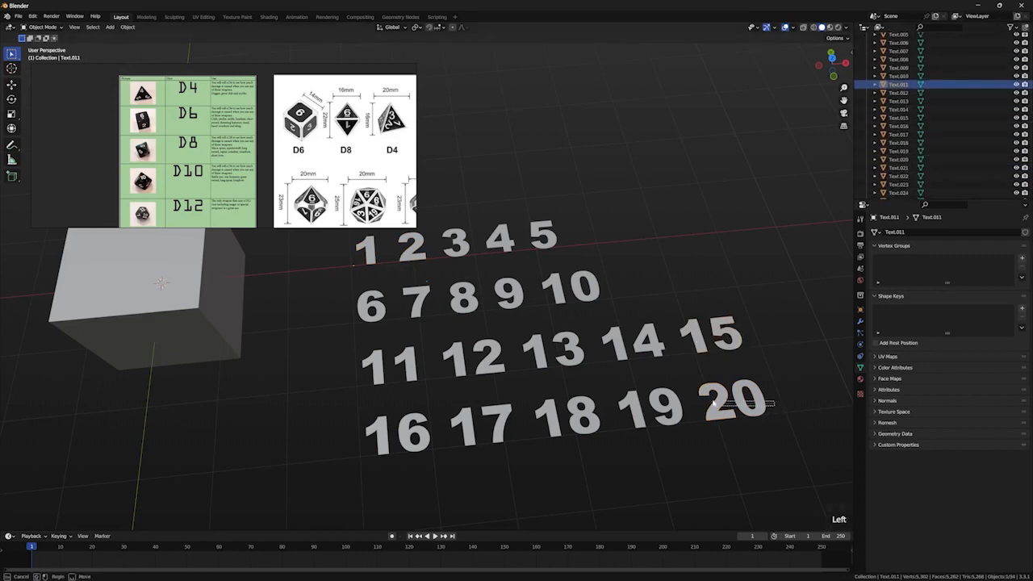
{"action": "scroll", "coordinate": [920, 96], "scroll_direction": "up", "scroll_amount": 11}
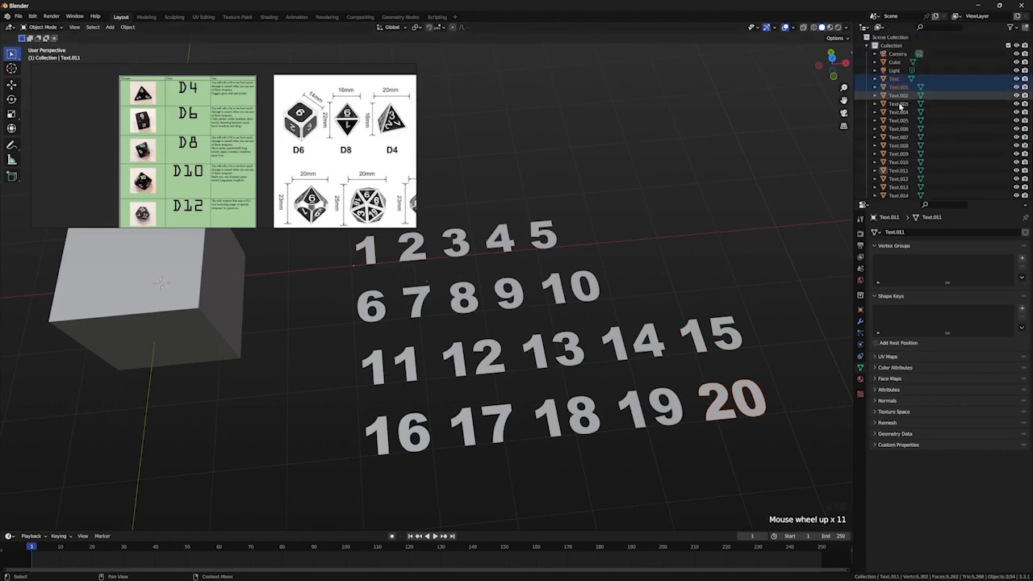
{"action": "left_click", "coordinate": [775, 351]}
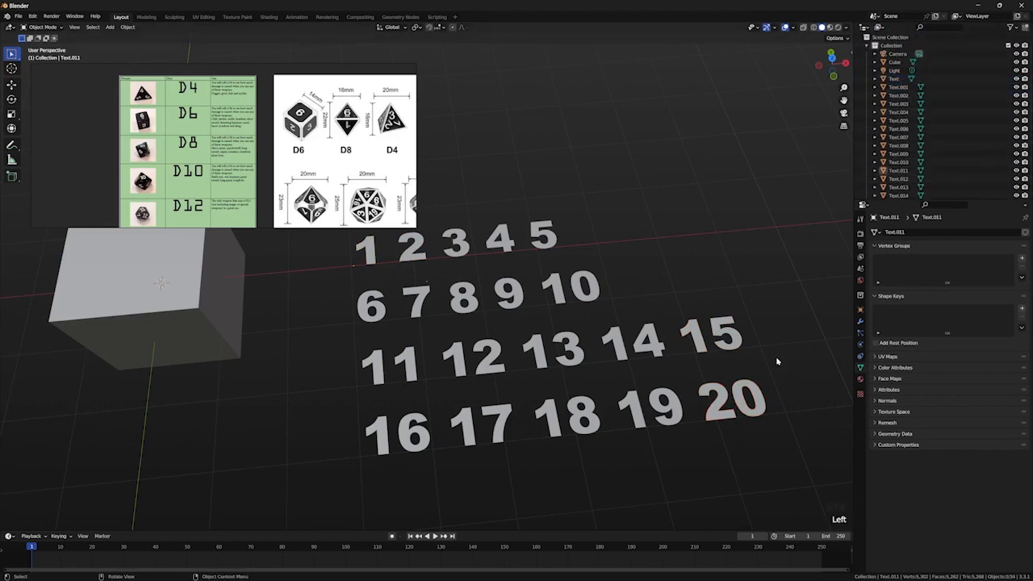
Step: Select the two separate digits of the number 20 in the last row
{"action": "middle_click_drag", "start_coordinate": [776, 356], "coordinate": [768, 355]}
{"action": "middle_click_drag", "start_coordinate": [708, 452], "coordinate": [694, 426]}
{"action": "scroll", "coordinate": [629, 413], "scroll_direction": "up", "scroll_amount": 2}
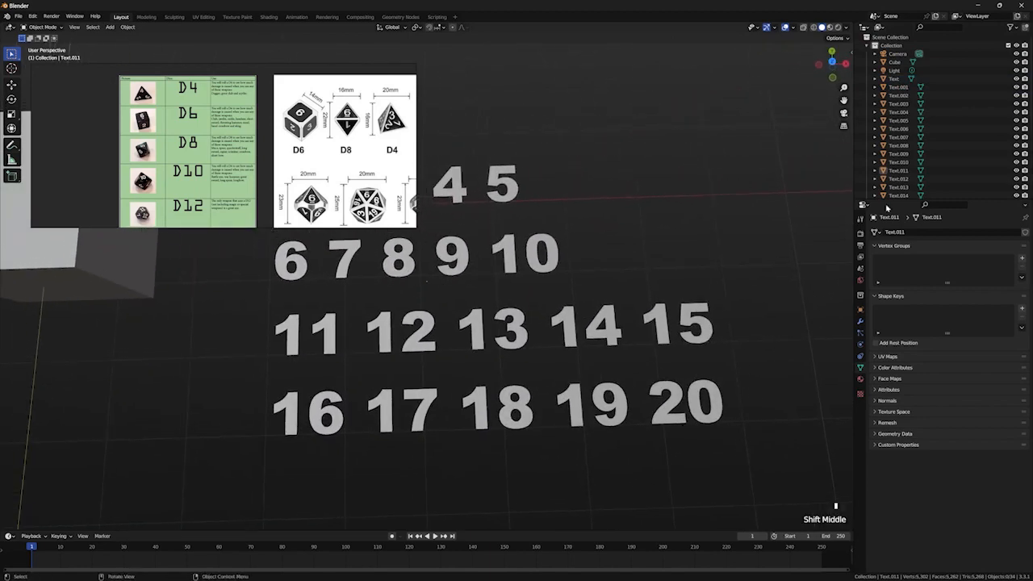
{"action": "left_click", "coordinate": [721, 406]}
{"action": "left_click", "coordinate": [733, 409]}
{"action": "left_click", "coordinate": [721, 412]}
{"action": "left_click", "coordinate": [730, 398]}
{"action": "left_click", "coordinate": [733, 408]}
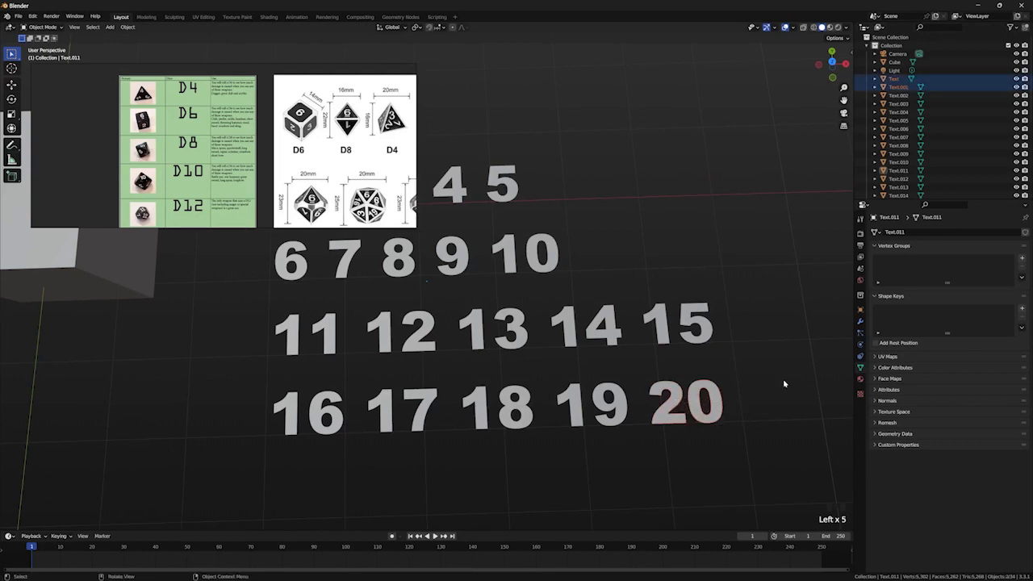
{"action": "key", "text": "Tab"}
{"action": "key", "text": "Tab"}
Step: Extend the selection from the 0 to the 2 of the 20, try box-selecting both digits, and clear the selection
{"action": "left_click", "coordinate": [702, 395]}
{"action": "left_click", "coordinate": [674, 402], "text": "shift"}
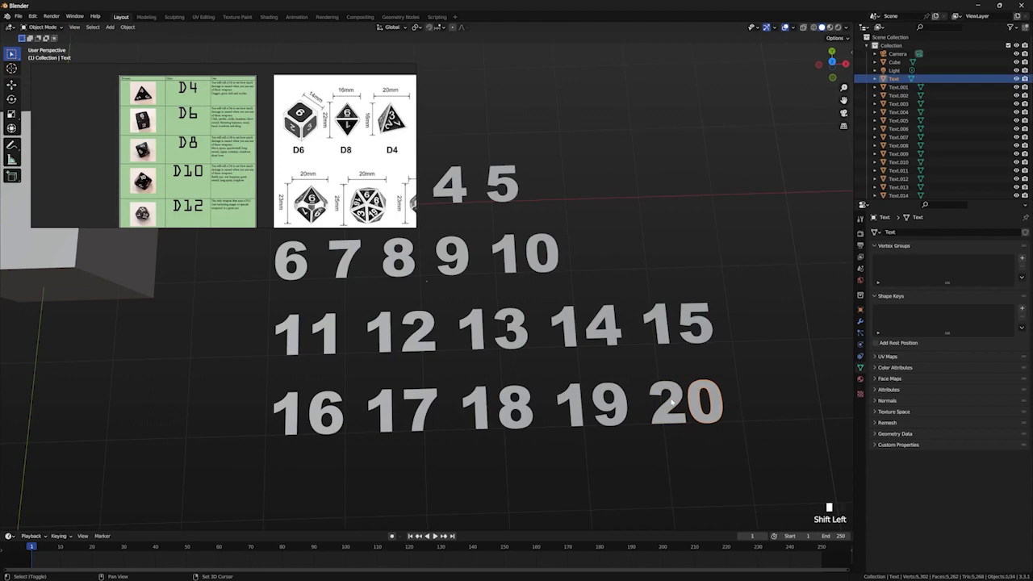
{"action": "left_click", "coordinate": [730, 424]}
{"action": "left_click", "coordinate": [731, 424]}
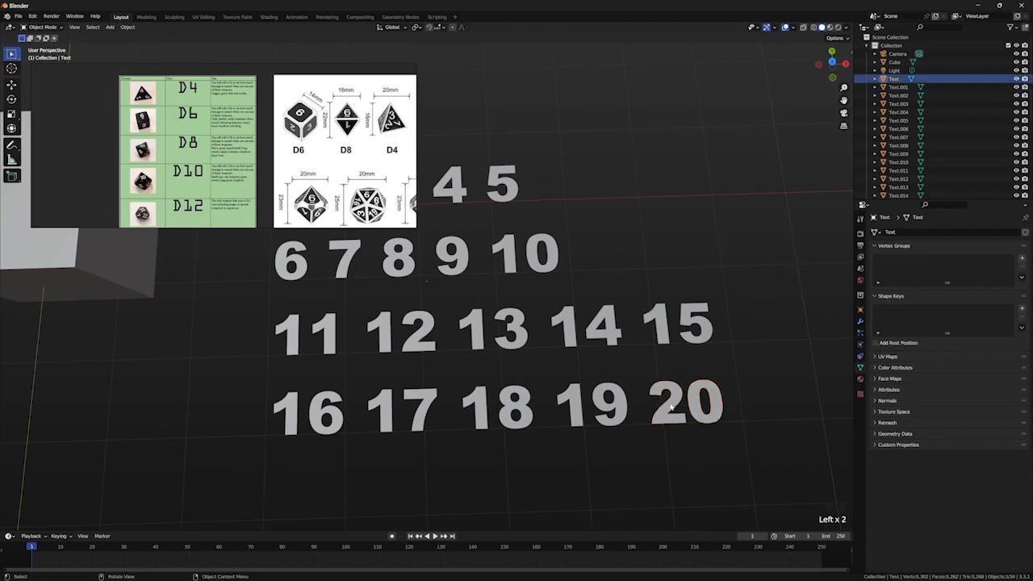
{"action": "left_click", "coordinate": [733, 423]}
{"action": "left_click_drag", "start_coordinate": [740, 427], "coordinate": [696, 416]}
{"action": "left_click", "coordinate": [710, 420]}
{"action": "left_click", "coordinate": [742, 447]}
{"action": "left_click_drag", "start_coordinate": [755, 441], "coordinate": [668, 388]}
{"action": "left_click", "coordinate": [744, 416]}
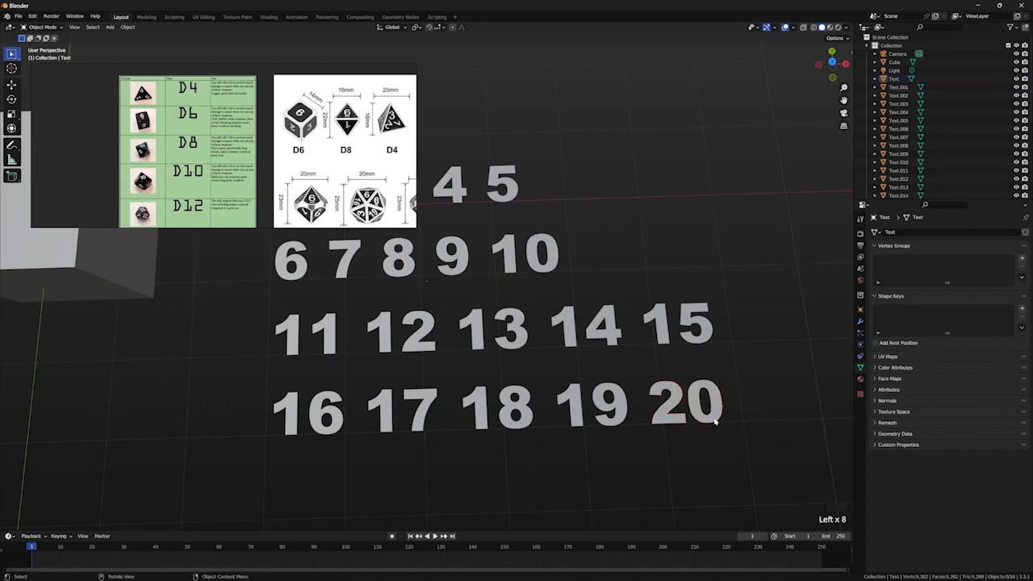
Step: Join the 0 and the 2 of the number 20 in the last row into a single object
{"action": "left_click", "coordinate": [713, 419]}
{"action": "left_click", "coordinate": [679, 416], "text": "shift"}
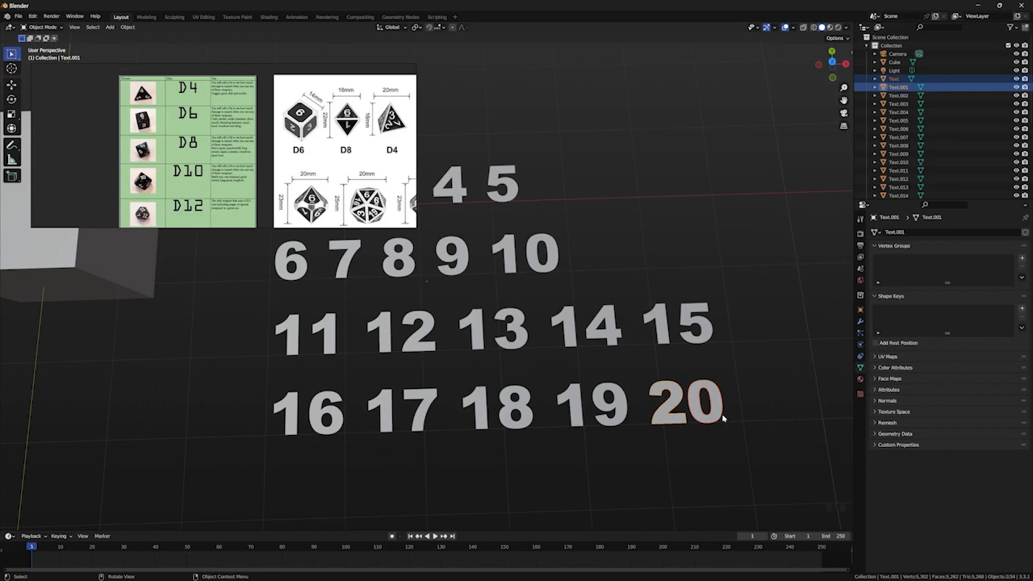
{"action": "key", "text": "ctrl+j"}
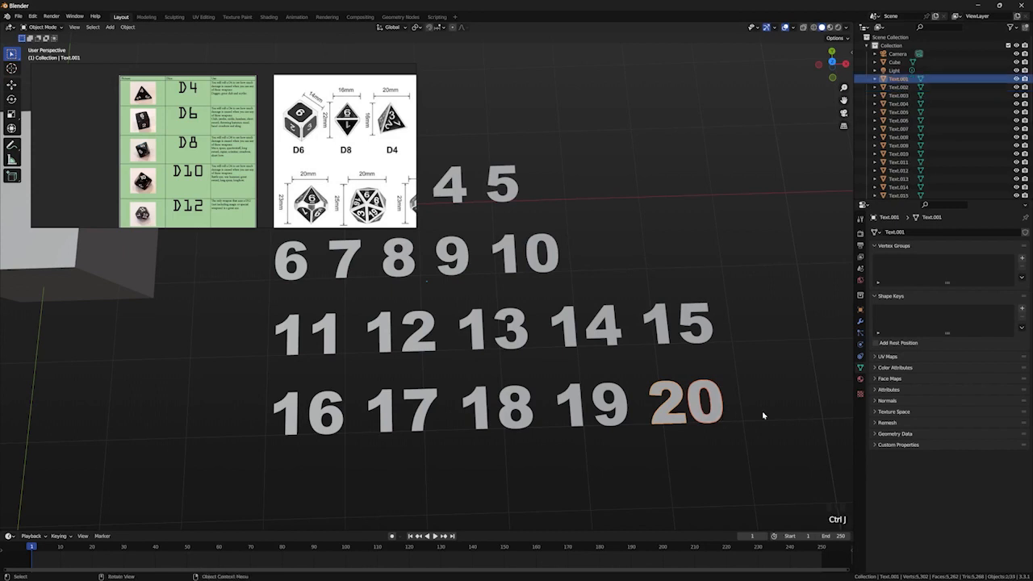
{"action": "key", "text": "Tab"}
{"action": "key", "text": "Tab"}
Step: Try moving the joined 20 to check that both digits move together as one object
{"action": "key", "text": "g"}
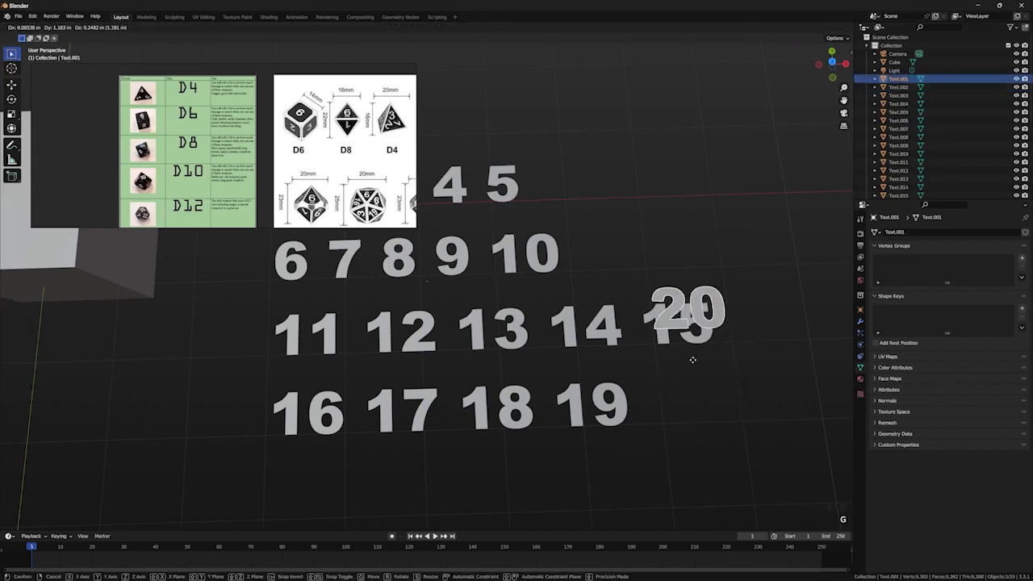
{"action": "left_click", "coordinate": [702, 381]}
{"action": "left_click", "coordinate": [714, 431]}
{"action": "left_click", "coordinate": [702, 423]}
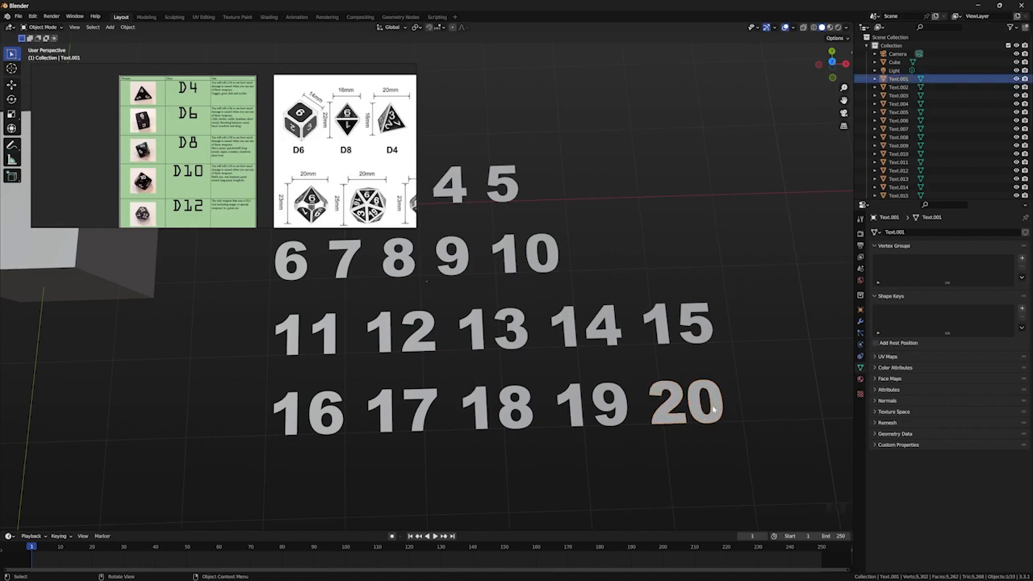
Step: Rename the joined number object in the last row as 20
{"action": "key", "text": "F2"}
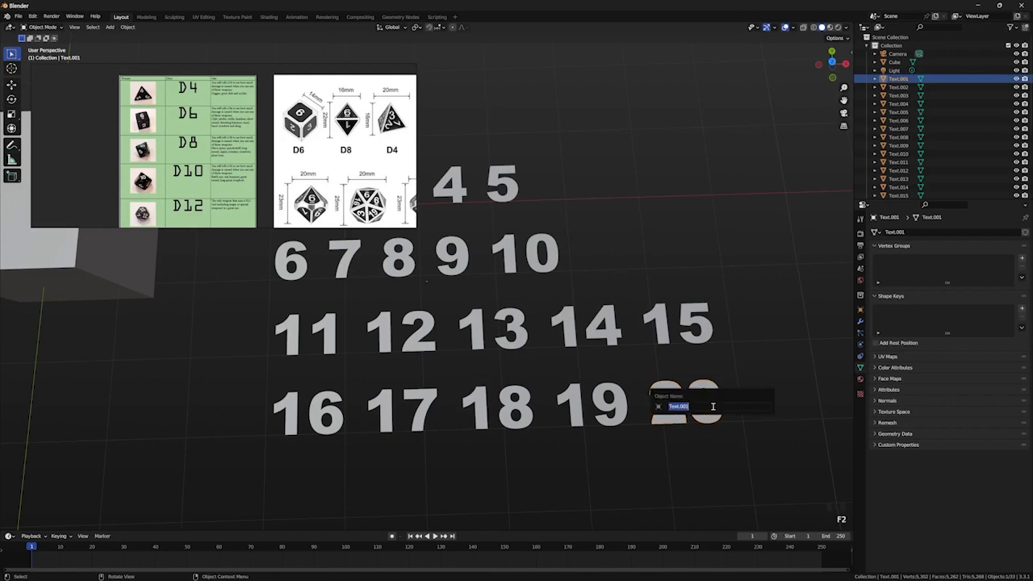
{"action": "type", "text": "20"}
{"action": "key", "text": "Return"}
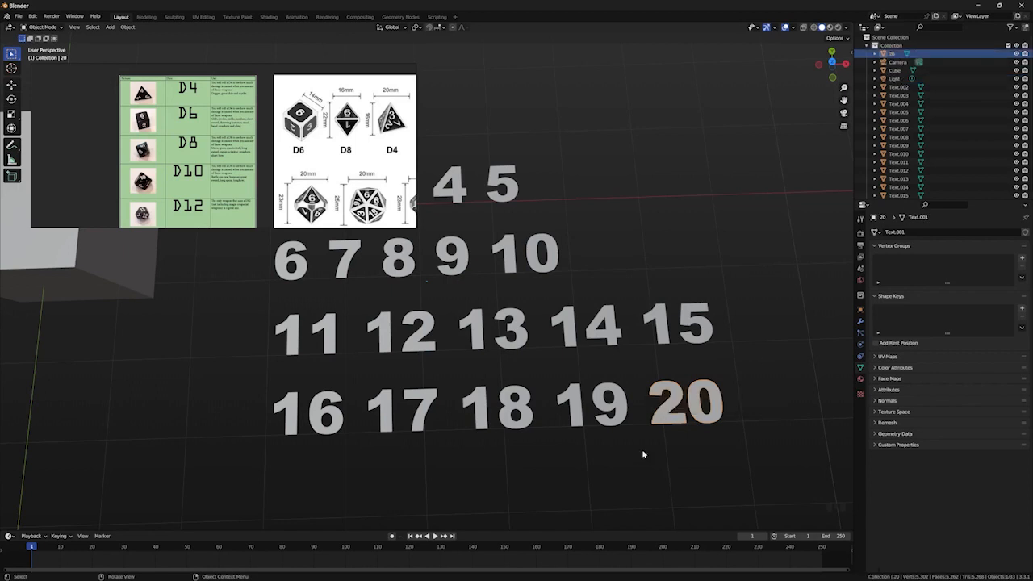
Step: Join the two digits of the 19 into one object and name it 19
{"action": "left_click", "coordinate": [615, 423]}
{"action": "left_click", "coordinate": [606, 434], "text": "shift"}
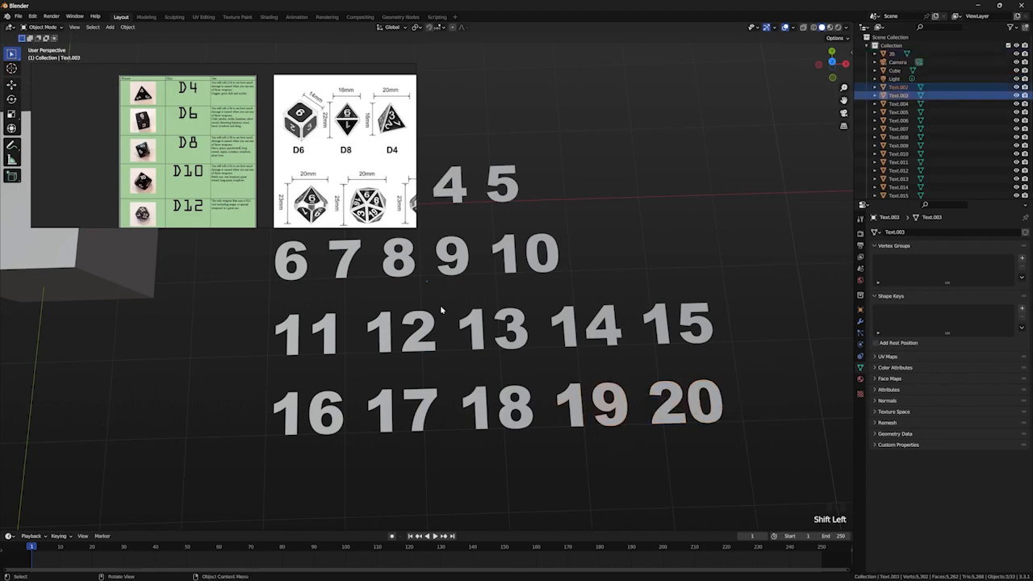
{"action": "middle_click_drag", "start_coordinate": [598, 449], "coordinate": [690, 390], "text": "shift"}
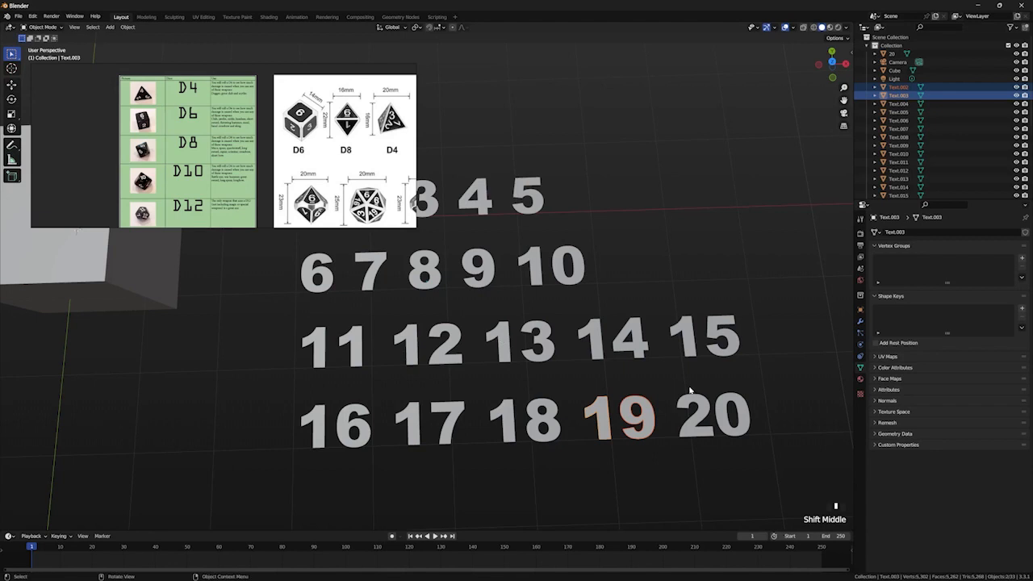
{"action": "key", "text": "ctrl+j"}
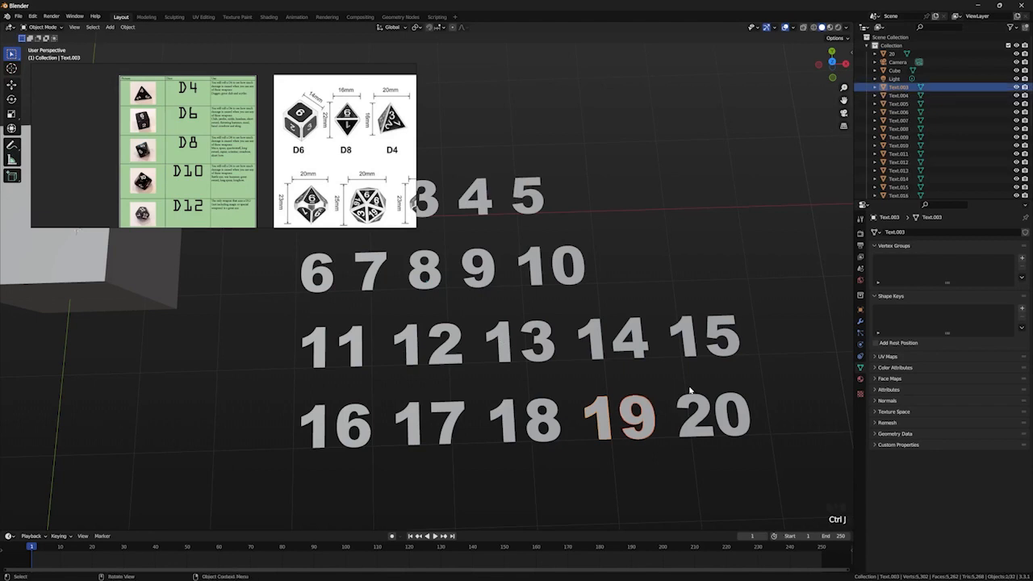
{"action": "key", "text": "F2"}
{"action": "type", "text": "19"}
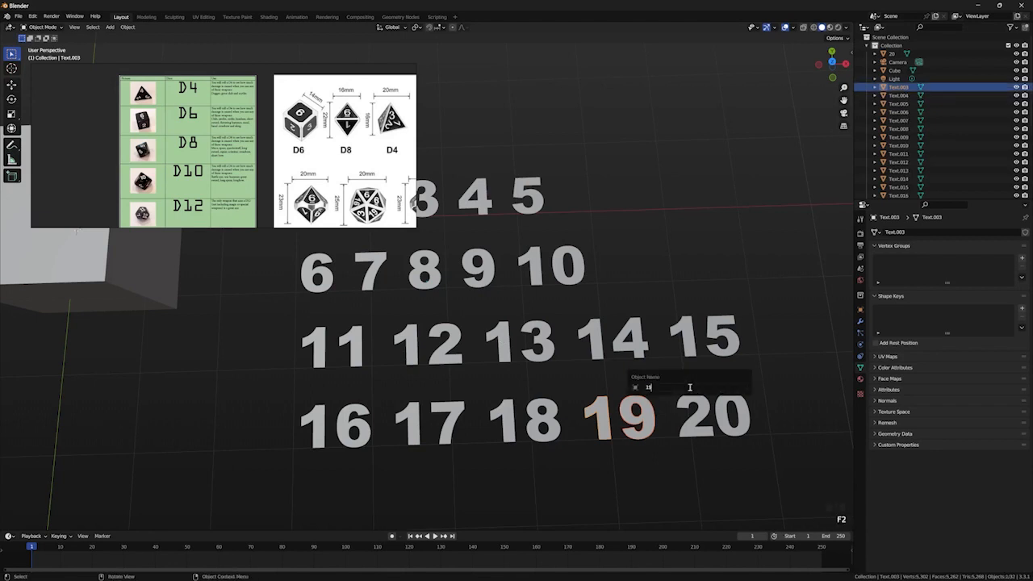
{"action": "key", "text": "Return"}
Step: Join the two digits of the 18 into one object and name it 18
{"action": "left_click", "coordinate": [549, 426]}
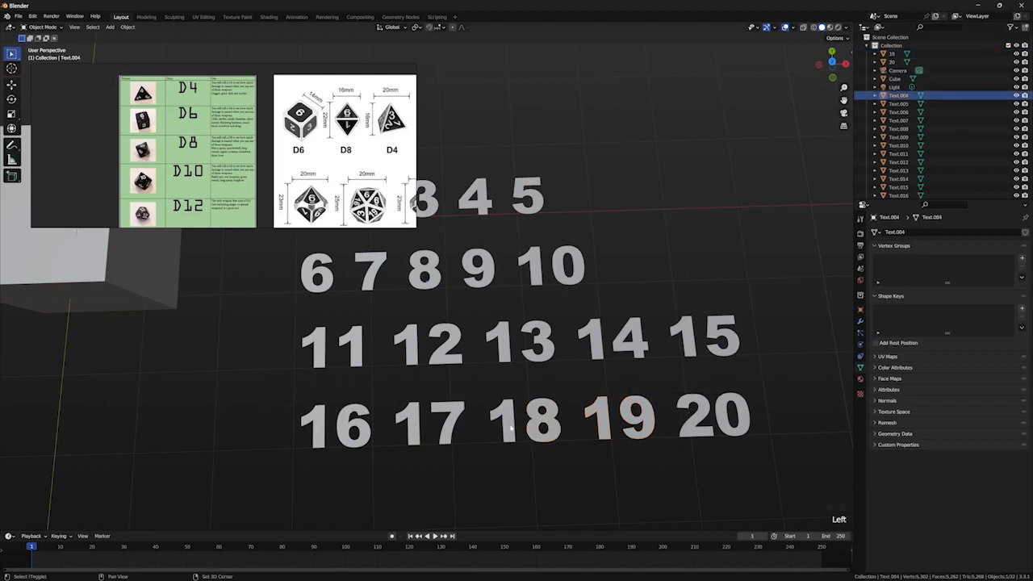
{"action": "left_click", "coordinate": [503, 420], "text": "shift"}
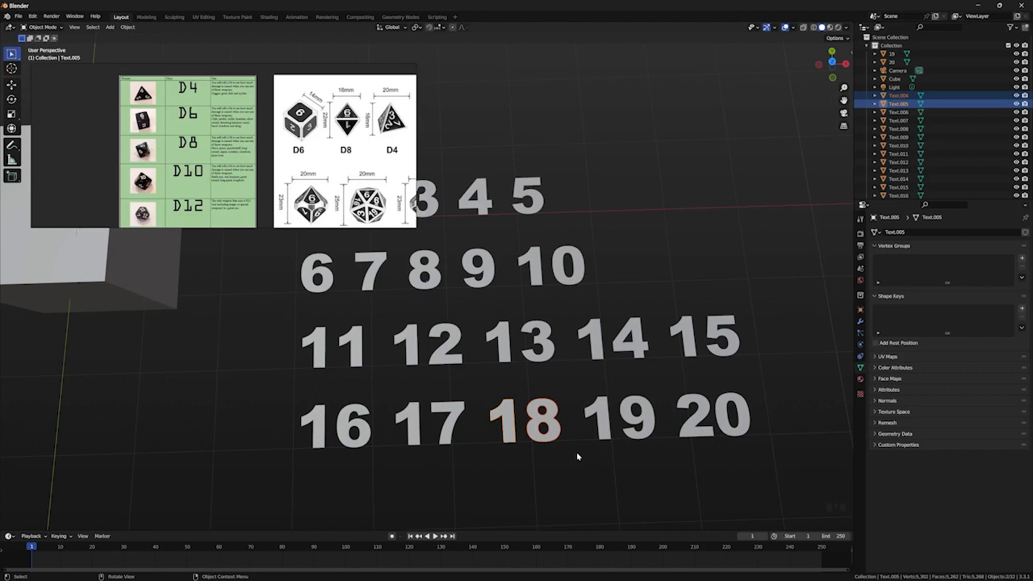
{"action": "key", "text": "ctrl+j"}
{"action": "key", "text": "F2"}
{"action": "type", "text": "18"}
{"action": "key", "text": "Return"}
Step: Join the two digits of the 17 into one object and name it 17
{"action": "left_click", "coordinate": [450, 422]}
{"action": "left_click", "coordinate": [414, 424], "text": "shift"}
{"action": "key", "text": "ctrl+j"}
{"action": "key", "text": "F2"}
{"action": "type", "text": "17"}
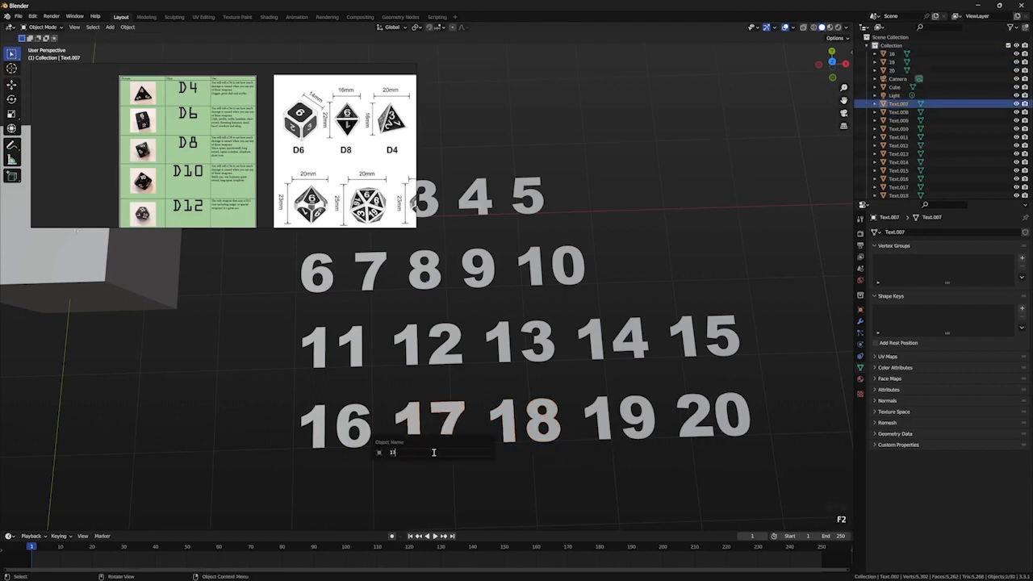
{"action": "key", "text": "Return"}
Step: Join the two digits of the 16 into one object and name it 16
{"action": "left_click", "coordinate": [352, 427]}
{"action": "left_click", "coordinate": [318, 428], "text": "shift"}
{"action": "key", "text": "ctrl+j"}
{"action": "key", "text": "F2"}
{"action": "type", "text": "16"}
{"action": "key", "text": "Return"}
Step: Join the two digits of the 15 into one object and name it 15
{"action": "left_click", "coordinate": [715, 345]}
{"action": "left_click", "coordinate": [687, 342], "text": "shift"}
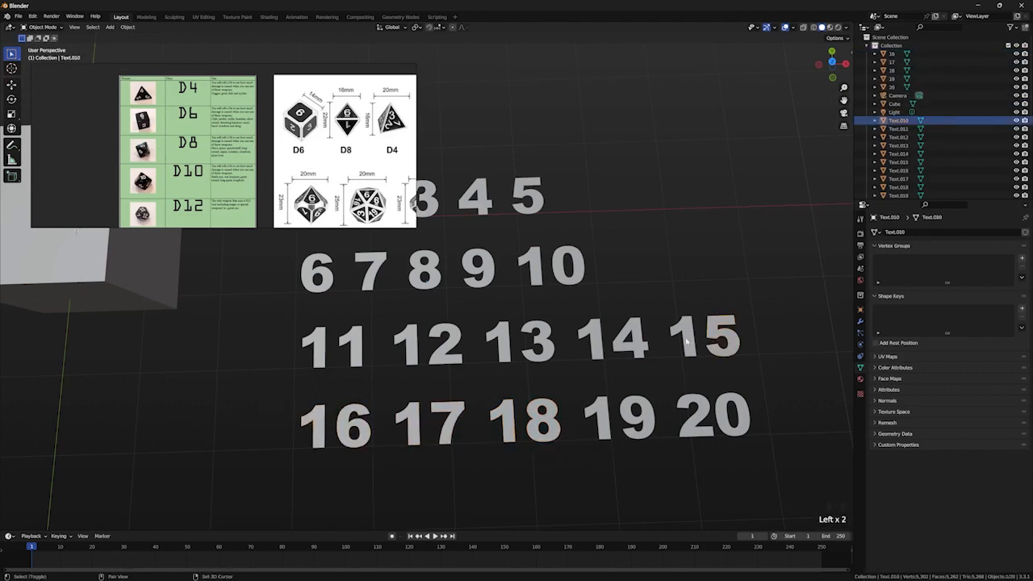
{"action": "key", "text": "ctrl+j"}
{"action": "key", "text": "F2"}
{"action": "type", "text": "15"}
{"action": "key", "text": "Return"}
Step: Join the two digits of the 14 into one object and name it 14
{"action": "left_click", "coordinate": [630, 341]}
{"action": "left_click", "coordinate": [591, 339], "text": "shift"}
{"action": "key", "text": "ctrl+j"}
{"action": "key", "text": "F2"}
{"action": "type", "text": "14"}
{"action": "key", "text": "Return"}
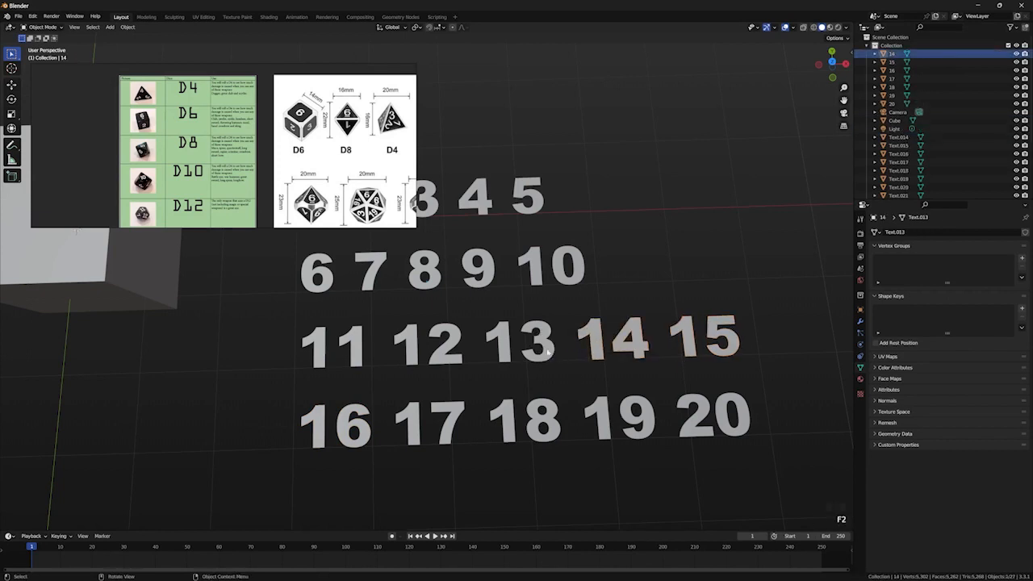
Step: Join the two digits of the 13 into one object and name it 13
{"action": "left_click", "coordinate": [550, 353]}
{"action": "left_click", "coordinate": [498, 343], "text": "shift"}
{"action": "key", "text": "ctrl+j"}
{"action": "key", "text": "F2"}
{"action": "type", "text": "13"}
{"action": "key", "text": "Return"}
Step: Join the two digits of the 12 into one object and name it 12
{"action": "left_click", "coordinate": [442, 345]}
{"action": "left_click", "coordinate": [406, 343], "text": "shift"}
{"action": "key", "text": "ctrl+j"}
{"action": "key", "text": "F2"}
{"action": "type", "text": "12"}
{"action": "key", "text": "Return"}
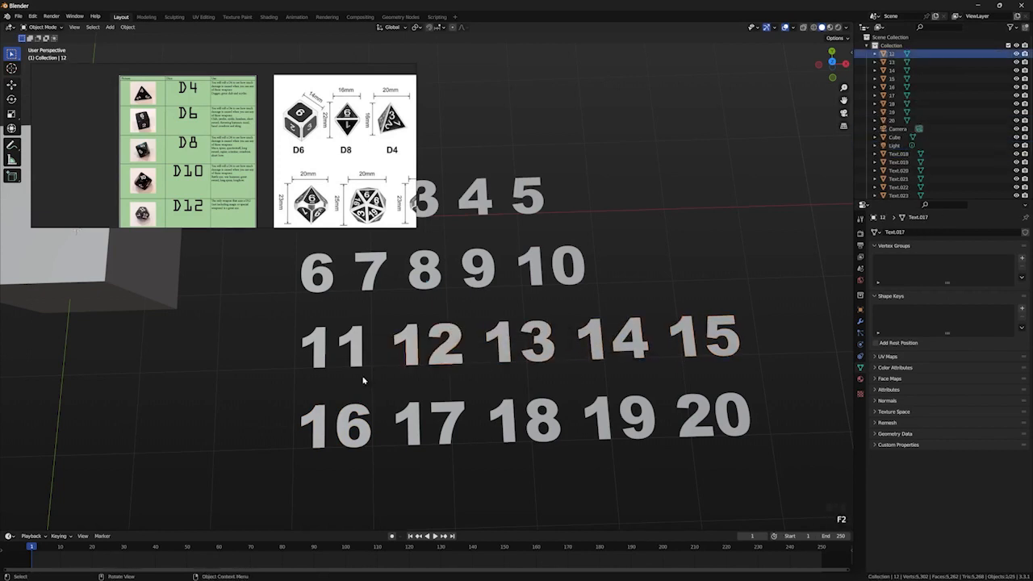
Step: Join the two digits of the 11 into one object and name it 11
{"action": "left_click", "coordinate": [353, 348]}
{"action": "left_click", "coordinate": [321, 347], "text": "shift"}
{"action": "key", "text": "ctrl+j"}
{"action": "key", "text": "F2"}
{"action": "type", "text": "11"}
{"action": "key", "text": "Return"}
Step: Join the two digits of the 10 in the second row into one object and name it 10
{"action": "left_click", "coordinate": [563, 267]}
{"action": "left_click", "coordinate": [530, 267], "text": "shift"}
{"action": "key", "text": "ctrl+j"}
{"action": "key", "text": "F2"}
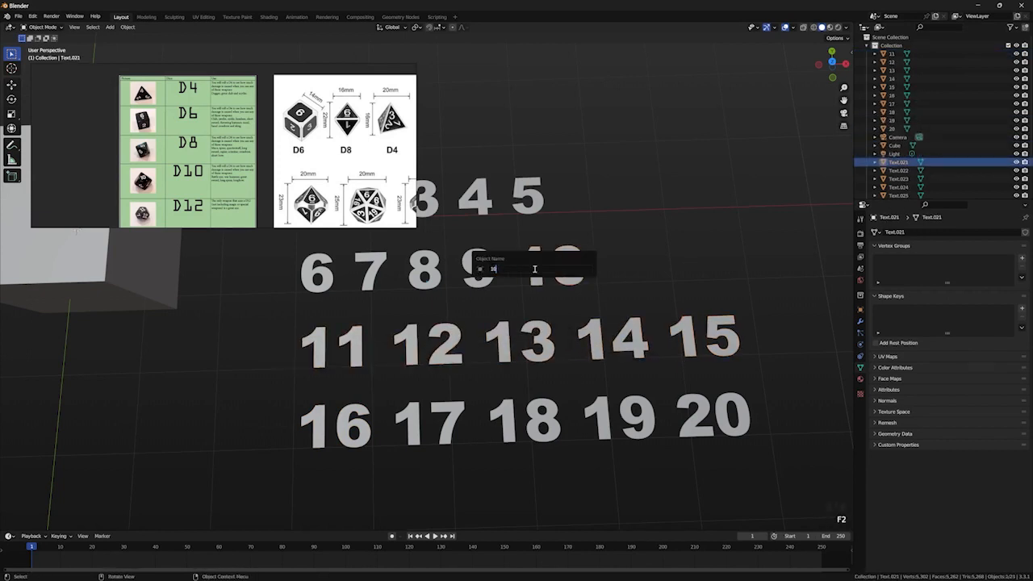
{"action": "type", "text": "10"}
{"action": "key", "text": "Return"}
Step: Check the selection of the 10, and rename the single-digit 9 object beside it as 9
{"action": "left_click", "coordinate": [492, 272]}
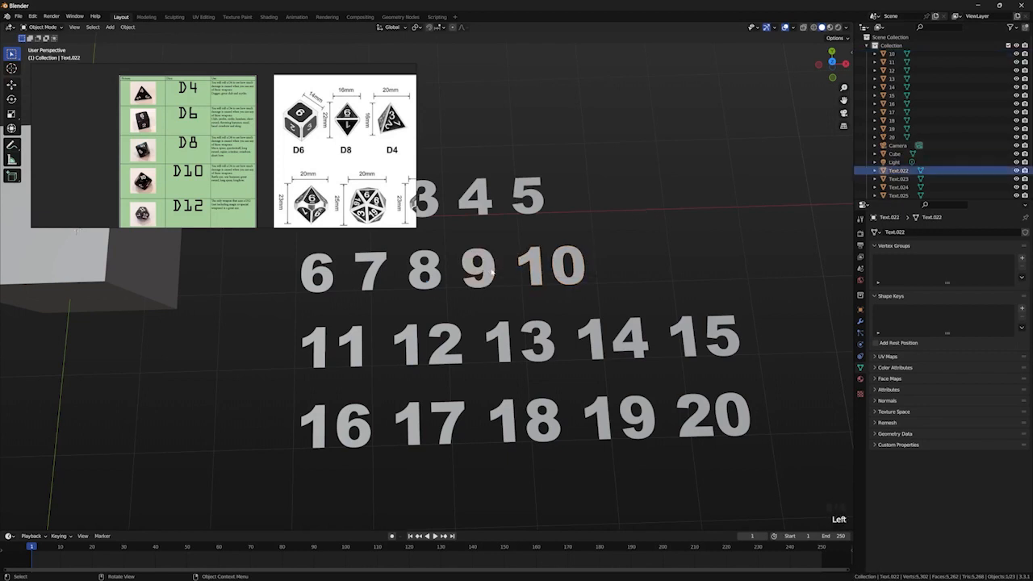
{"action": "left_click", "coordinate": [532, 271]}
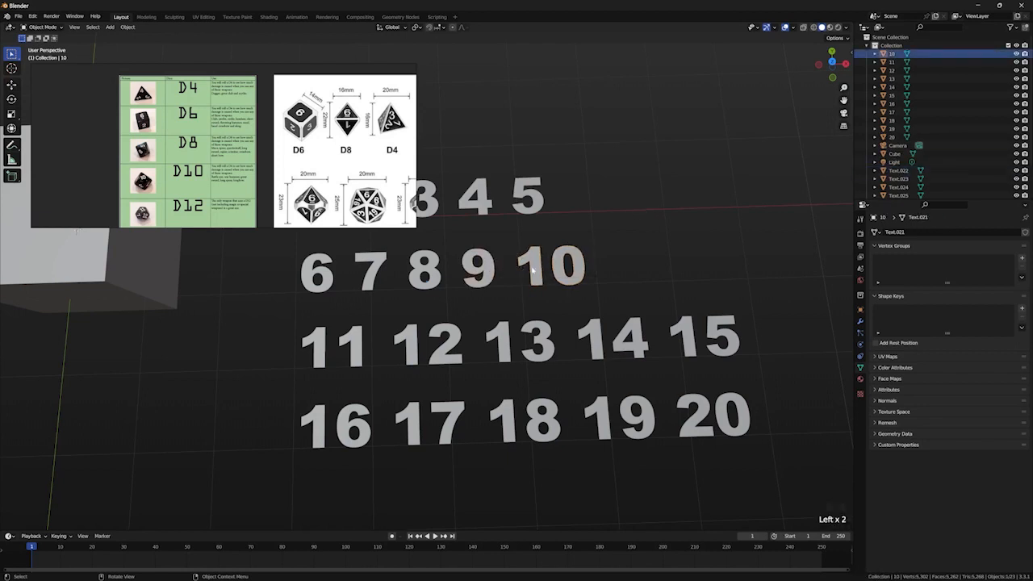
{"action": "left_click", "coordinate": [485, 276]}
{"action": "key", "text": "g"}
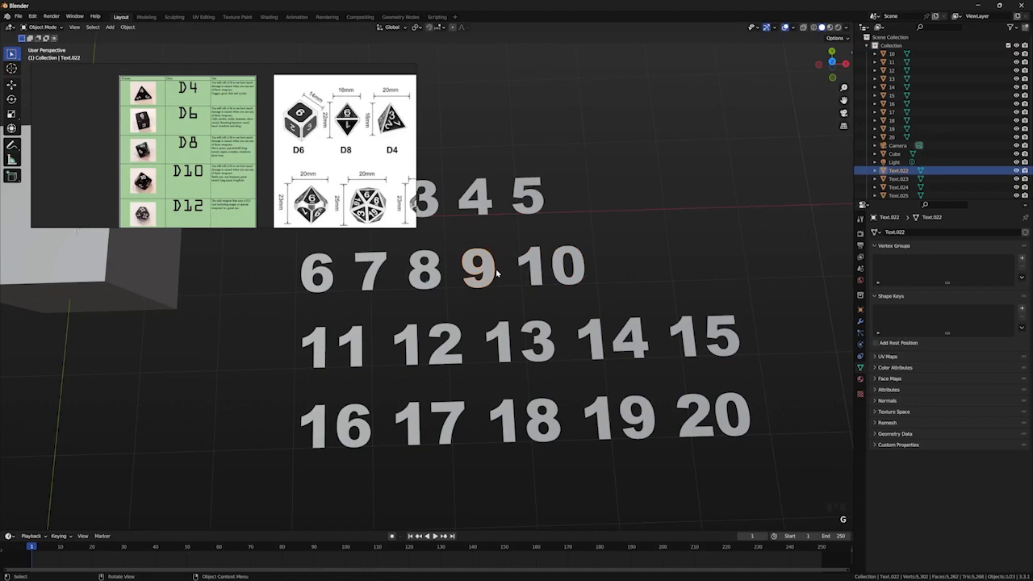
{"action": "key", "text": "F2"}
{"action": "type", "text": "9"}
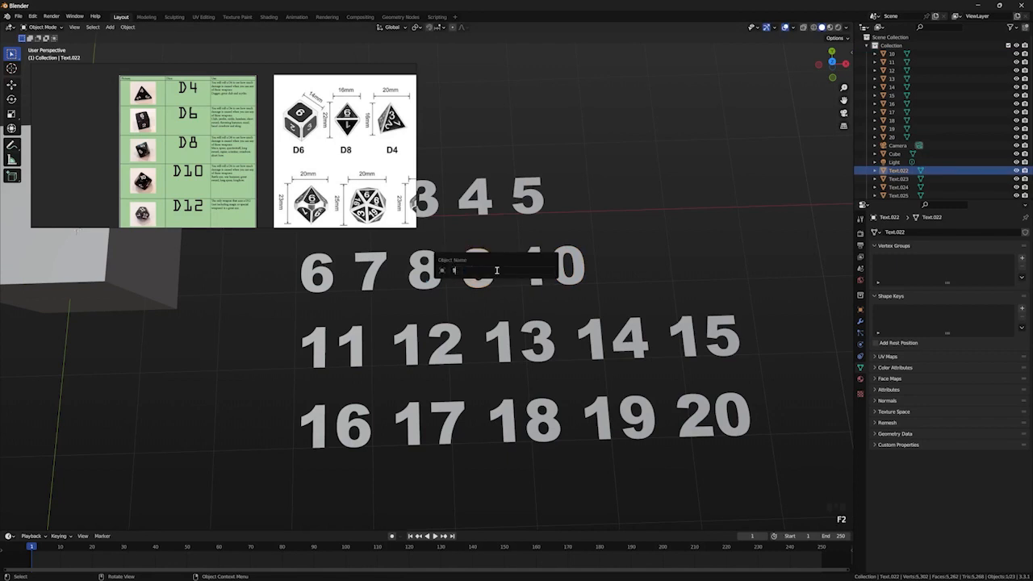
{"action": "key", "text": "Return"}
Step: Rename the next two digit objects in the second row as 8 and 7
{"action": "left_click", "coordinate": [438, 273]}
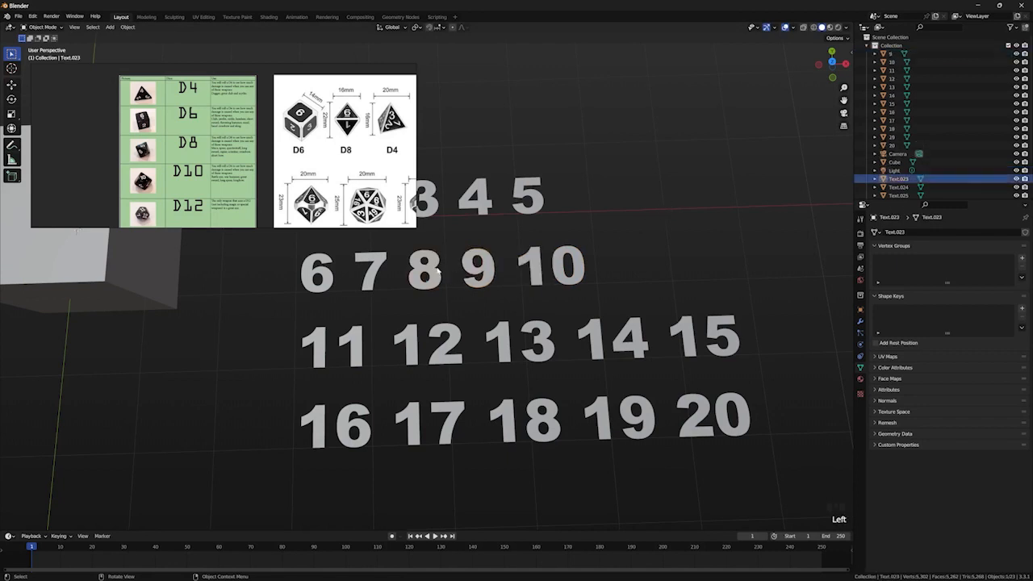
{"action": "key", "text": "F2"}
{"action": "type", "text": "8"}
{"action": "key", "text": "Return"}
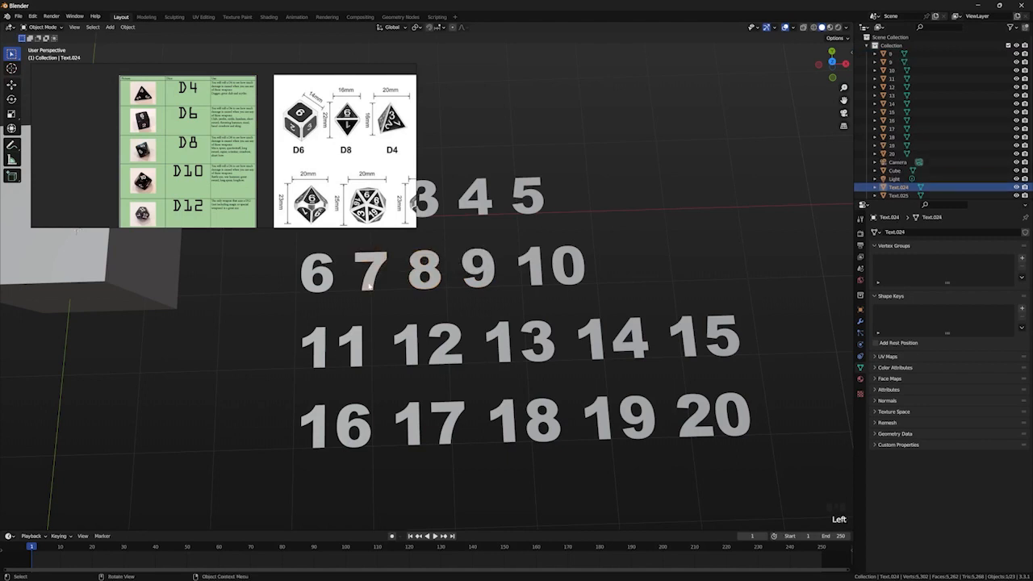
{"action": "left_click", "coordinate": [333, 288]}
{"action": "key", "text": "F2"}
{"action": "type", "text": "7"}
{"action": "key", "text": "Return"}
Step: Rename the first digit object of the second row as 6 and the last one of the first row as 5
{"action": "left_click", "coordinate": [333, 288]}
{"action": "key", "text": "F2"}
{"action": "type", "text": "6"}
{"action": "key", "text": "Return"}
{"action": "middle_click_drag", "start_coordinate": [544, 213], "coordinate": [615, 228], "text": "shift"}
{"action": "left_click", "coordinate": [608, 224]}
{"action": "key", "text": "F2"}
{"action": "type", "text": "5"}
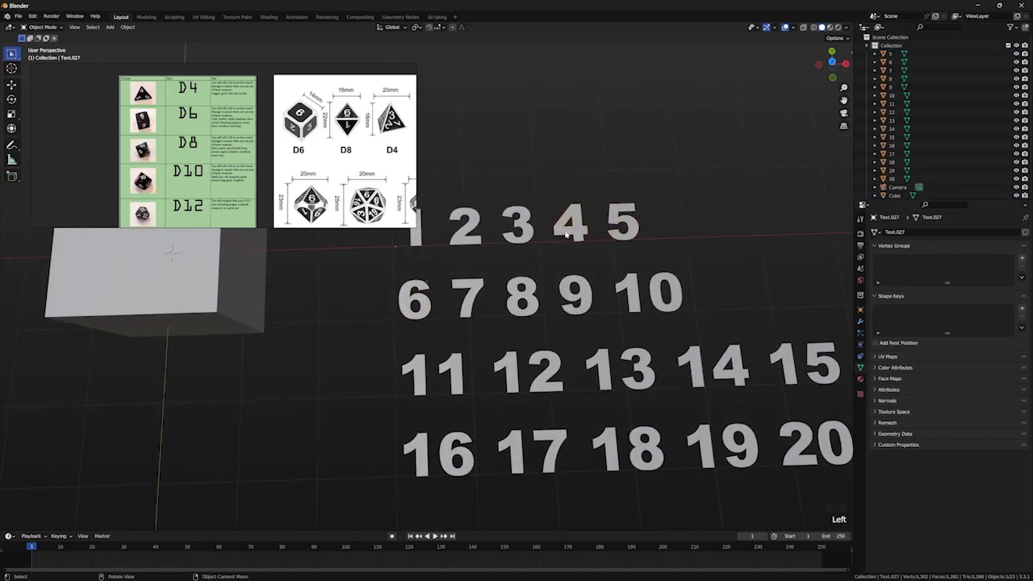
Step: Rename the remaining digit objects in the first row as 4, 3, 2 and 1
{"action": "left_click", "coordinate": [525, 227]}
{"action": "key", "text": "F2"}
{"action": "type", "text": "3"}
{"action": "key", "text": "Return"}
{"action": "left_click", "coordinate": [470, 228]}
{"action": "key", "text": "F2"}
{"action": "type", "text": "2"}
{"action": "key", "text": "Return"}
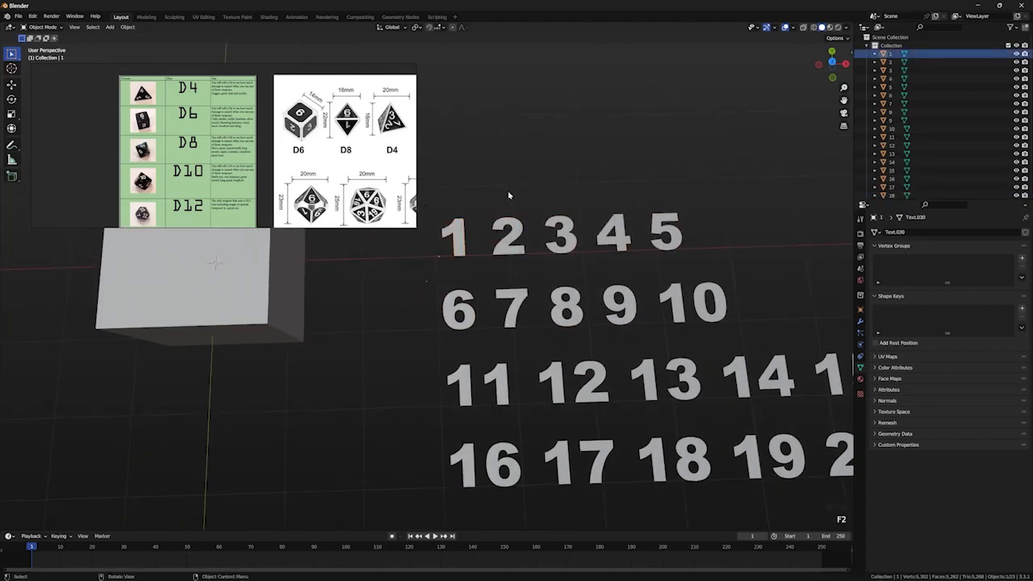
Step: Select the number 20 and look through the scene's object list to review the renamed number objects
{"action": "scroll", "coordinate": [537, 287], "scroll_direction": "down", "scroll_amount": 2}
{"action": "left_click", "coordinate": [751, 416]}
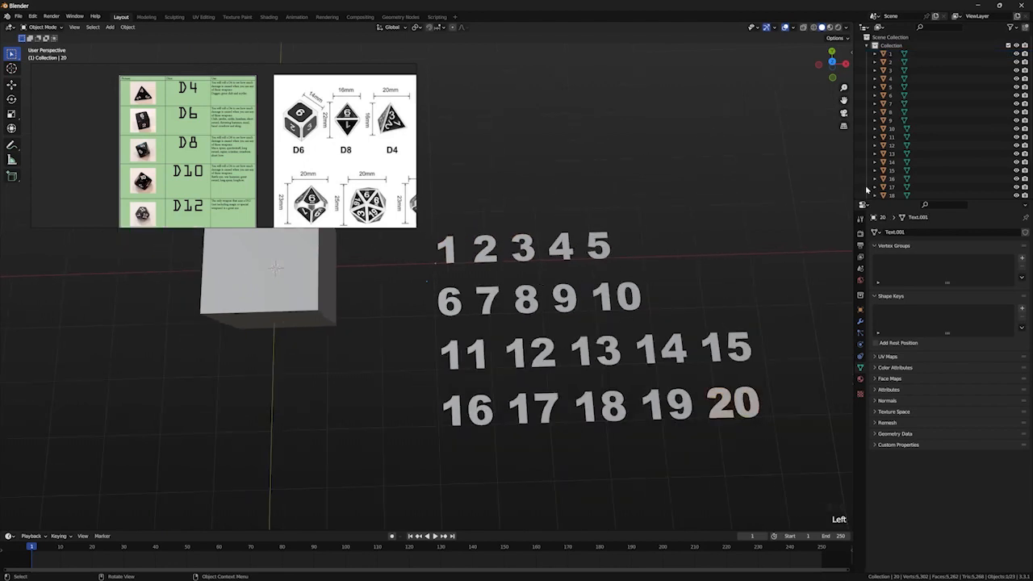
{"action": "scroll", "coordinate": [904, 170], "scroll_direction": "down", "scroll_amount": 8}
{"action": "scroll", "coordinate": [904, 170], "scroll_direction": "up", "scroll_amount": 20}
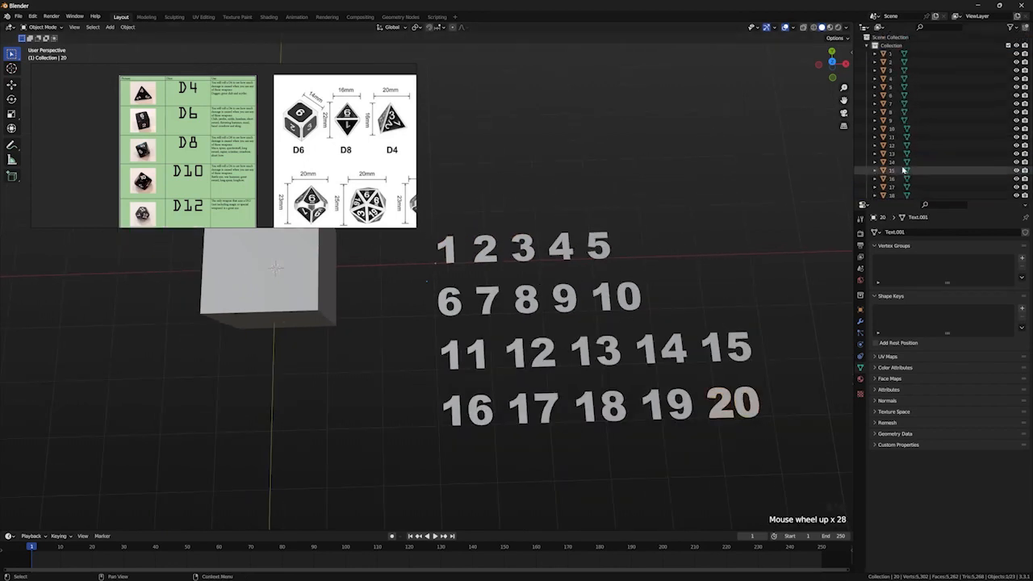
Step: Select the numbers 1, 20, 2 and 3 in turn to check them against their names in the object list
{"action": "middle_click_drag", "start_coordinate": [774, 427], "coordinate": [768, 428]}
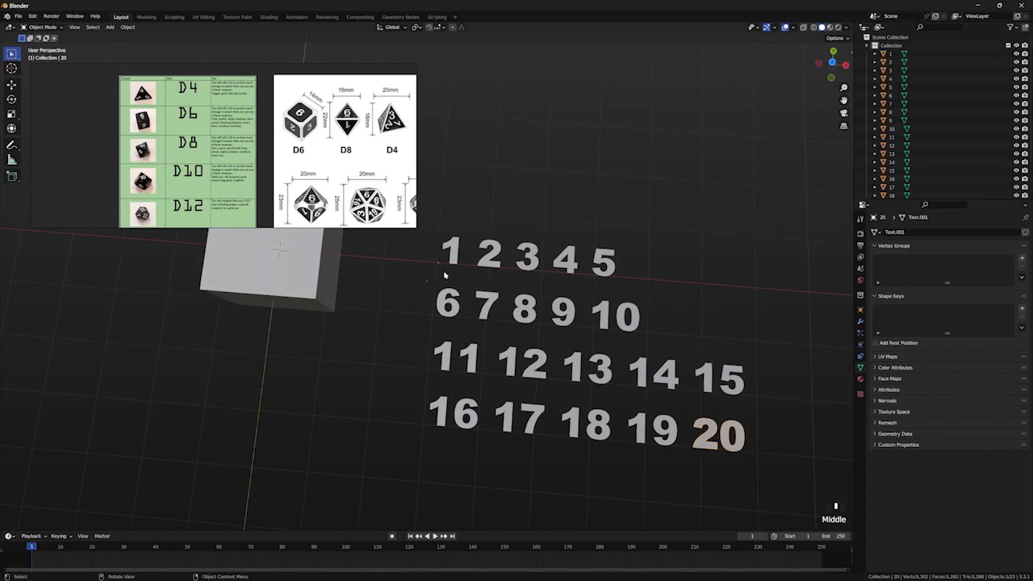
{"action": "middle_click_drag", "start_coordinate": [444, 275], "coordinate": [546, 277], "text": "shift"}
{"action": "left_click", "coordinate": [522, 277]}
{"action": "left_click", "coordinate": [391, 295]}
{"action": "left_click", "coordinate": [565, 283]}
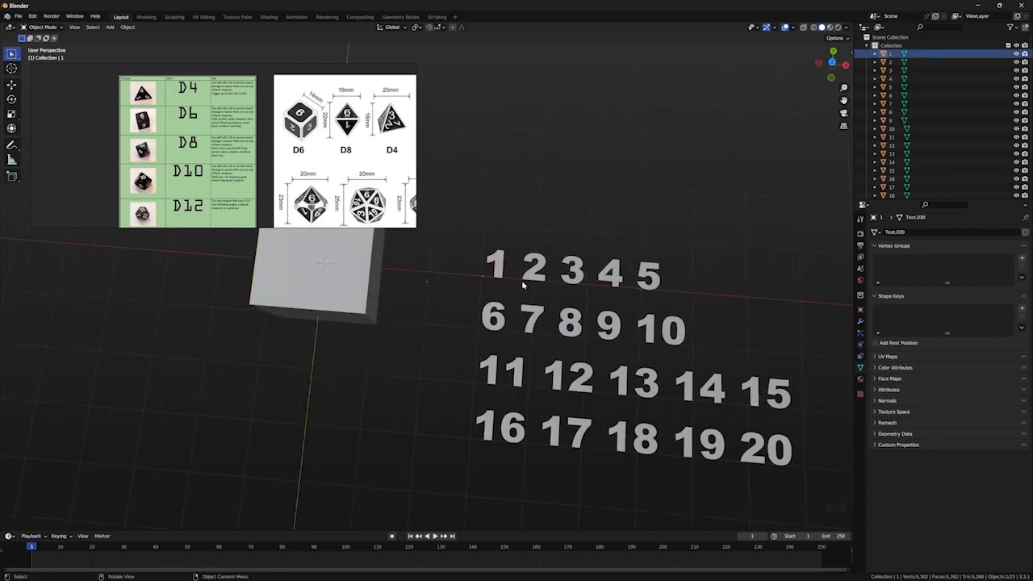
{"action": "left_click", "coordinate": [781, 453]}
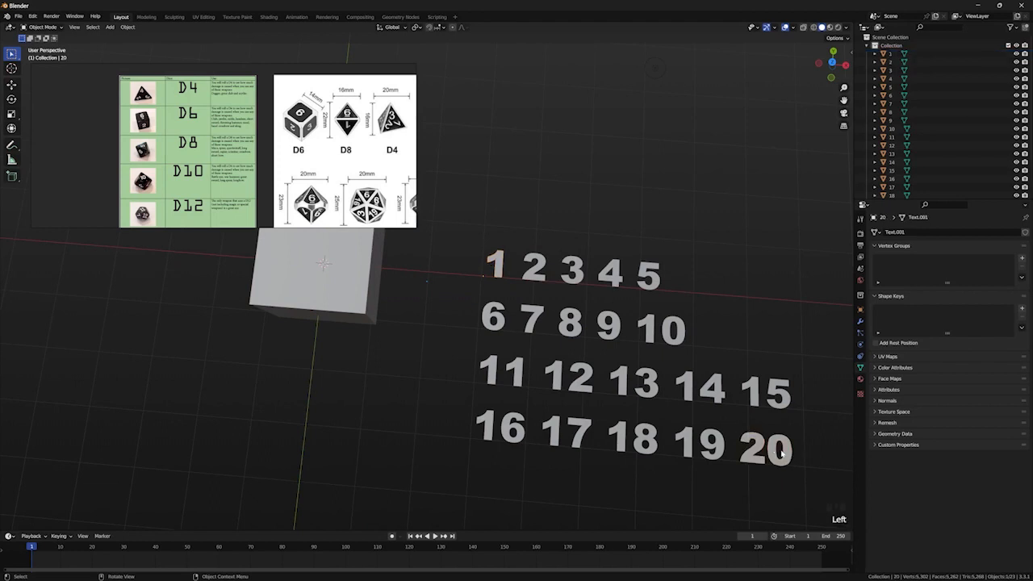
{"action": "left_click", "coordinate": [499, 277]}
{"action": "left_click", "coordinate": [534, 271]}
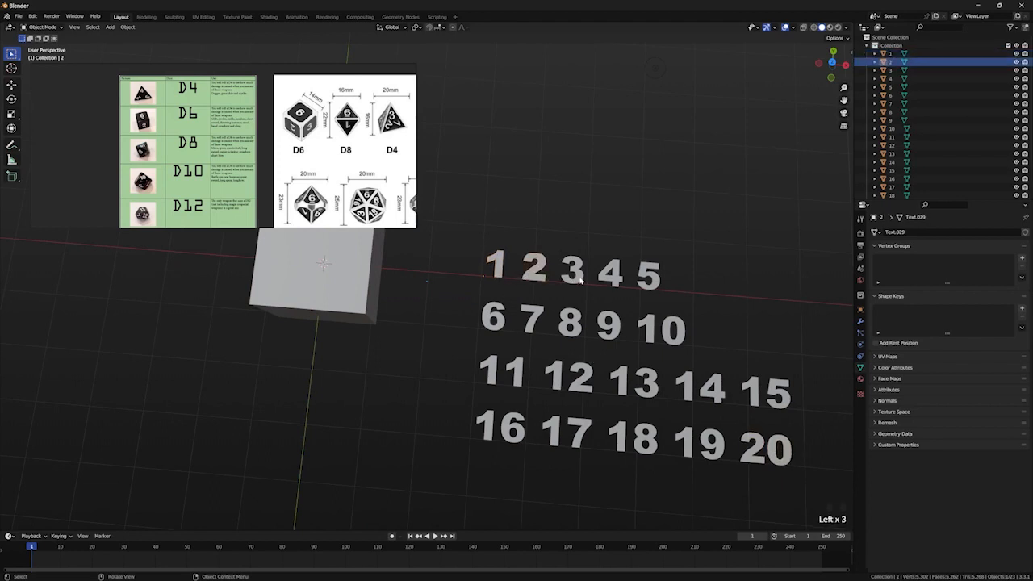
{"action": "left_click", "coordinate": [578, 277]}
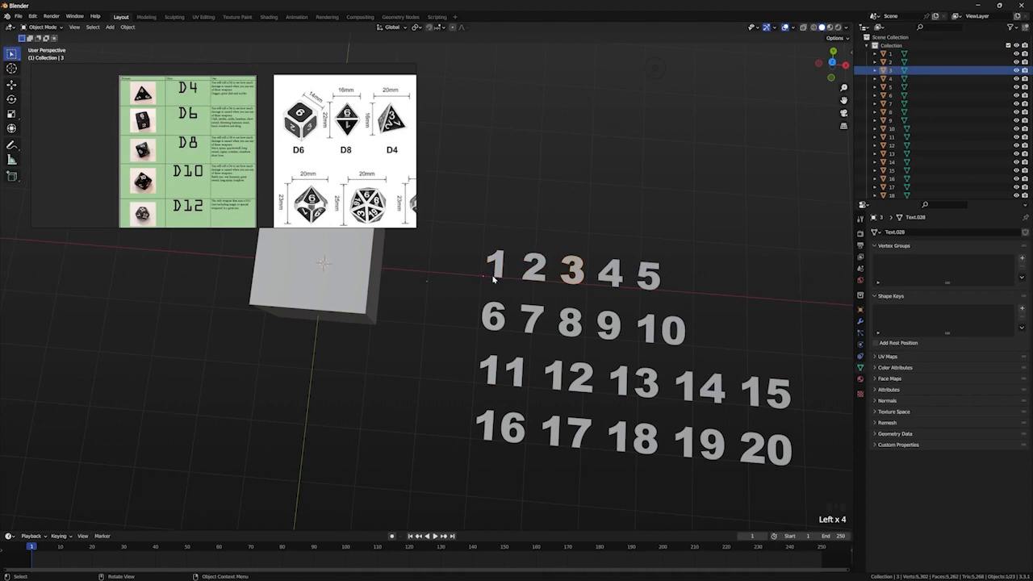
Step: Take a closer look at the numbers, selecting the 9 and then the 1
{"action": "scroll", "coordinate": [506, 291], "scroll_direction": "up", "scroll_amount": 2}
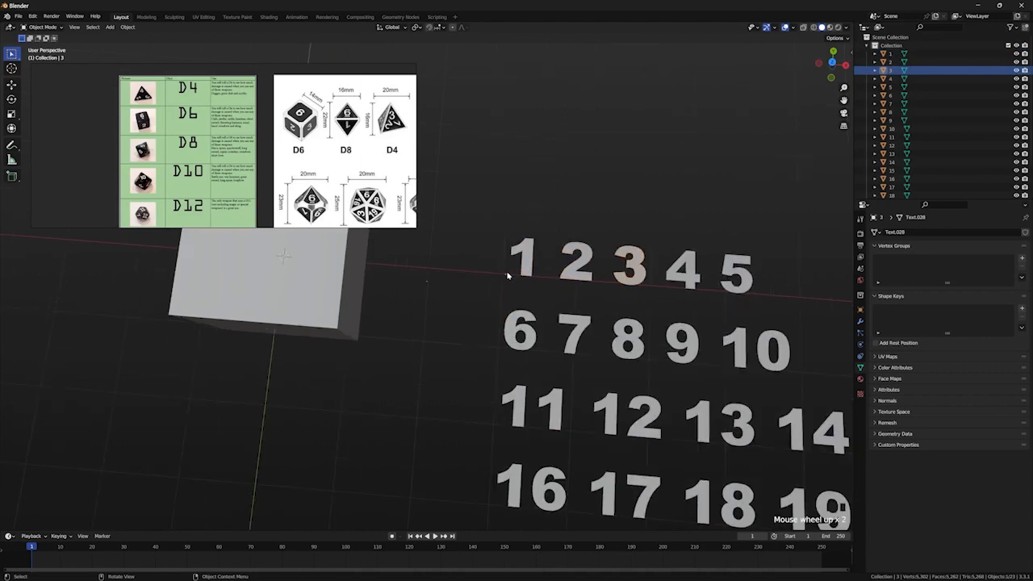
{"action": "scroll", "coordinate": [595, 321], "scroll_direction": "down", "scroll_amount": 1}
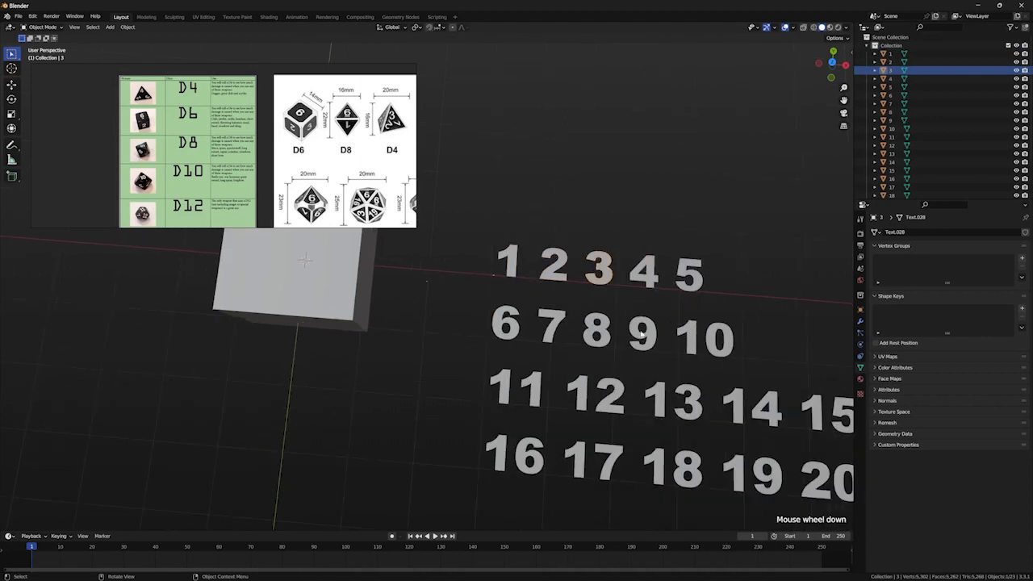
{"action": "left_click", "coordinate": [642, 333]}
{"action": "scroll", "coordinate": [645, 332], "scroll_direction": "down", "scroll_amount": 1}
{"action": "double_click", "coordinate": [502, 271]}
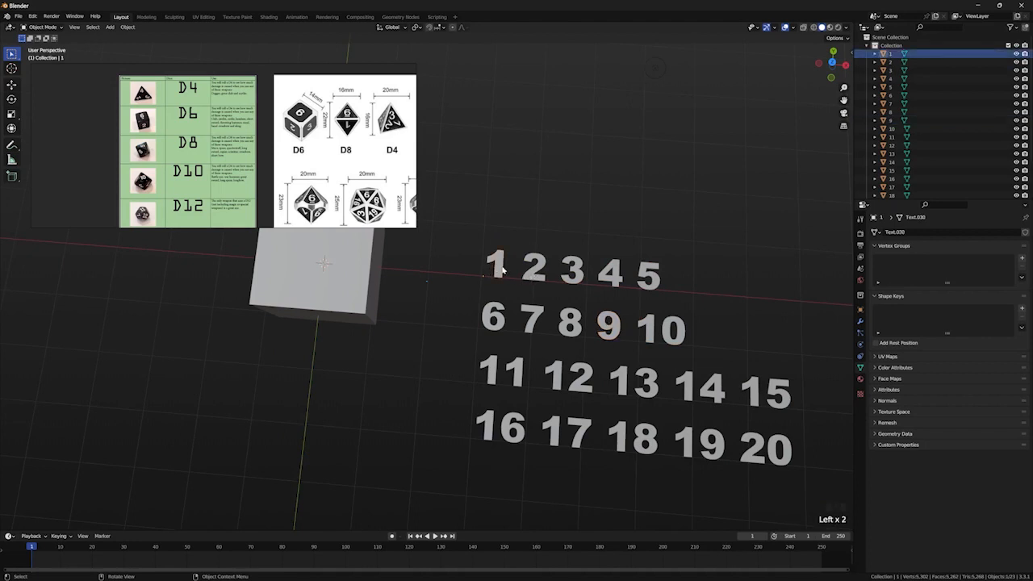
Step: Try rotating the numbers 1 and 20 about the global Z axis to test their pivot points
{"action": "key", "text": "r"}
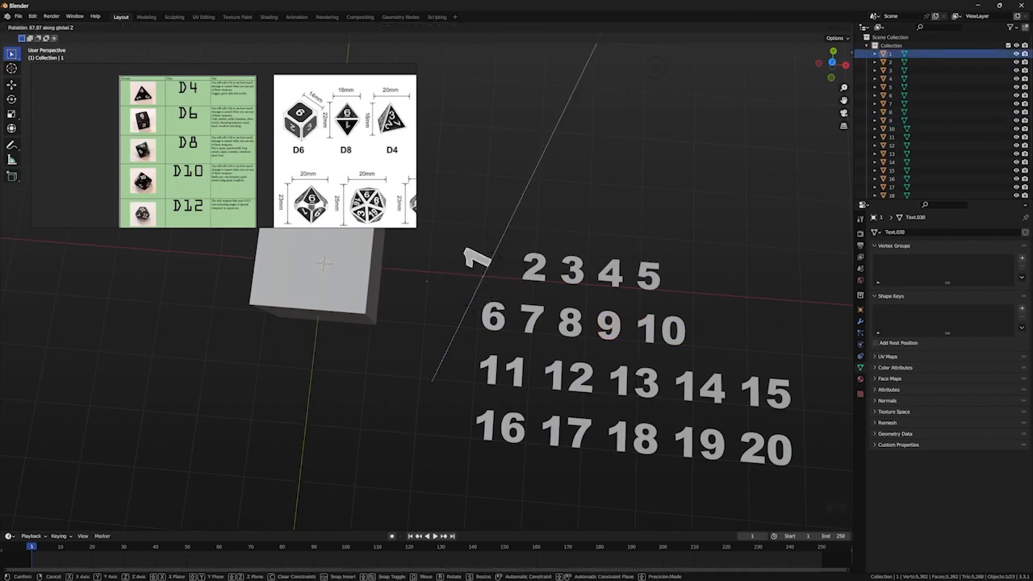
{"action": "right_click", "coordinate": [655, 345]}
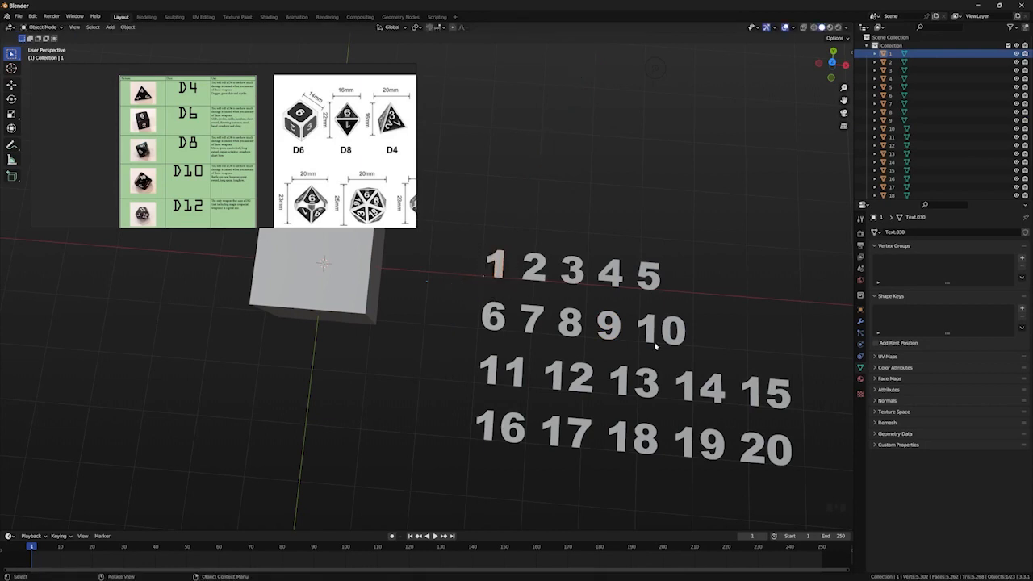
{"action": "scroll", "coordinate": [732, 422], "scroll_direction": "down", "scroll_amount": 1}
{"action": "left_click", "coordinate": [707, 421]}
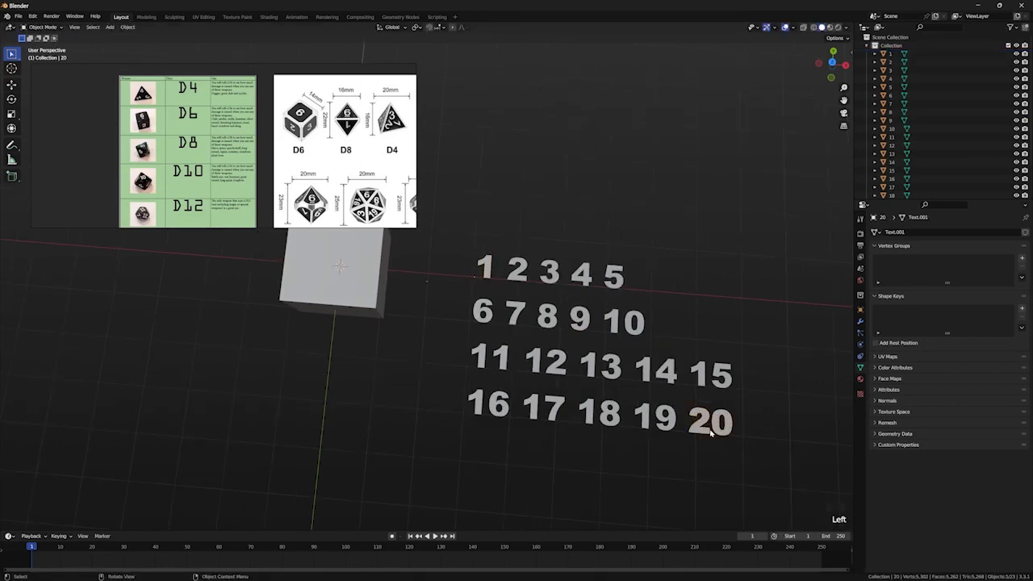
{"action": "key", "text": "r"}
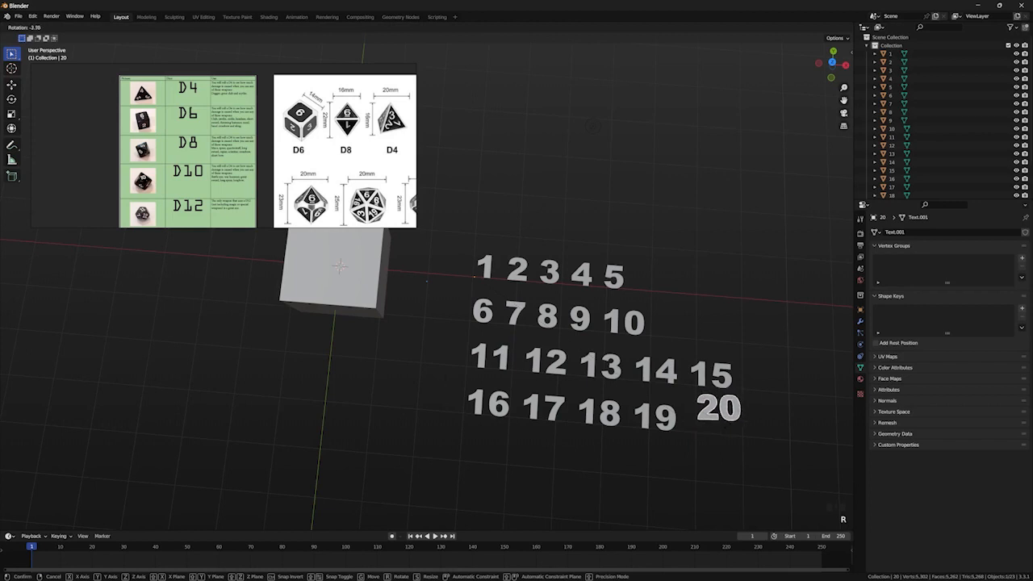
{"action": "key", "text": "z"}
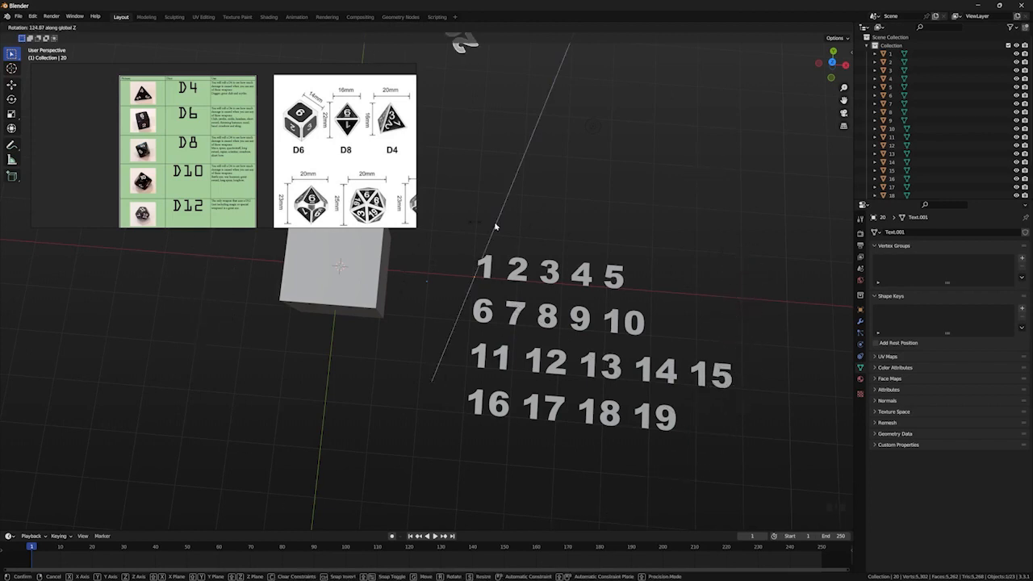
{"action": "left_click", "coordinate": [721, 424]}
{"action": "left_click", "coordinate": [754, 446]}
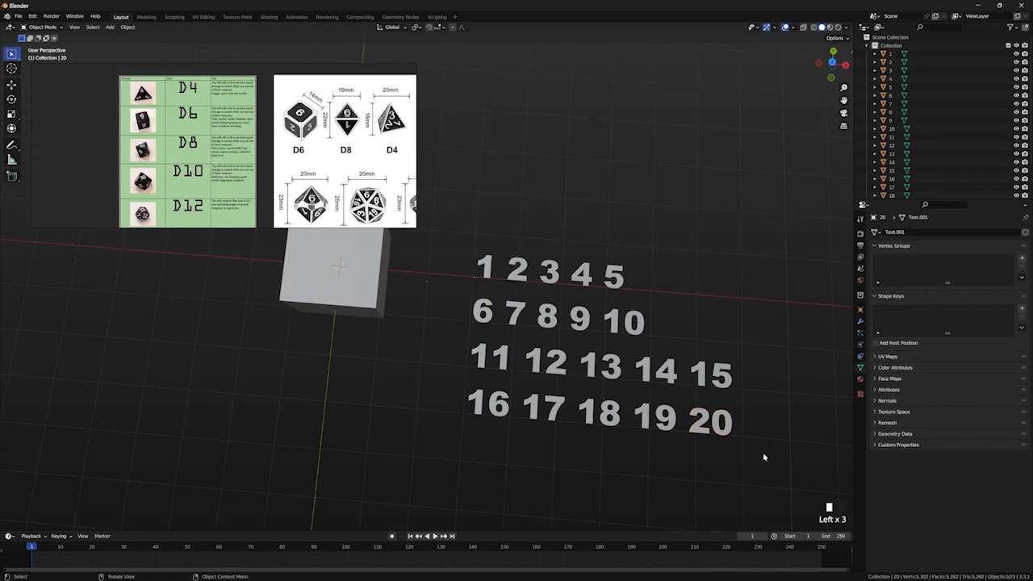
Step: Select all the numbers together and several of them individually, including 1 to 5 and 20, to check their origin points
{"action": "left_click_drag", "start_coordinate": [763, 452], "coordinate": [470, 242]}
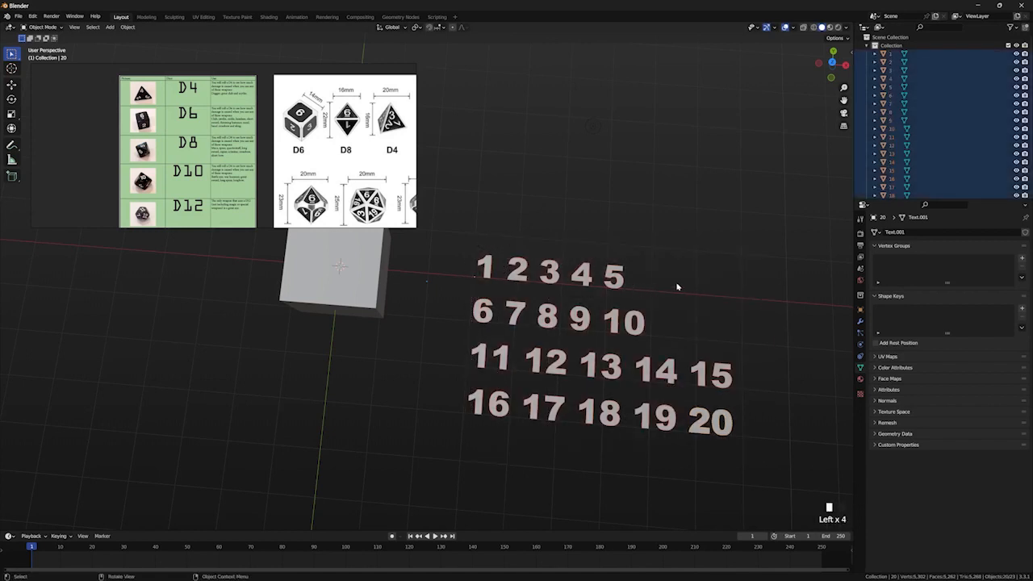
{"action": "left_click", "coordinate": [726, 432]}
{"action": "left_click", "coordinate": [485, 269]}
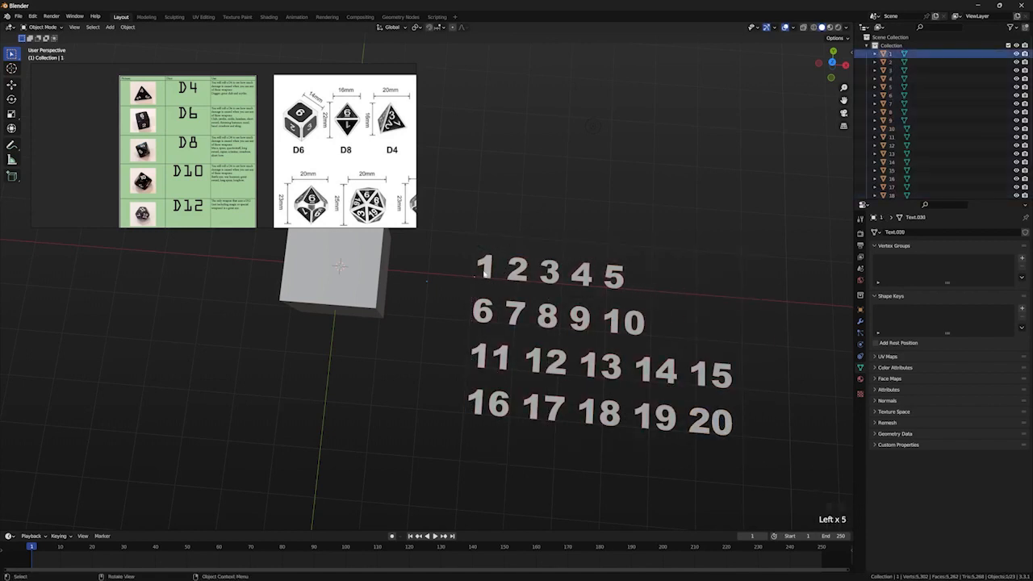
{"action": "left_click", "coordinate": [518, 270]}
{"action": "left_click", "coordinate": [550, 272]}
{"action": "left_click", "coordinate": [592, 282]}
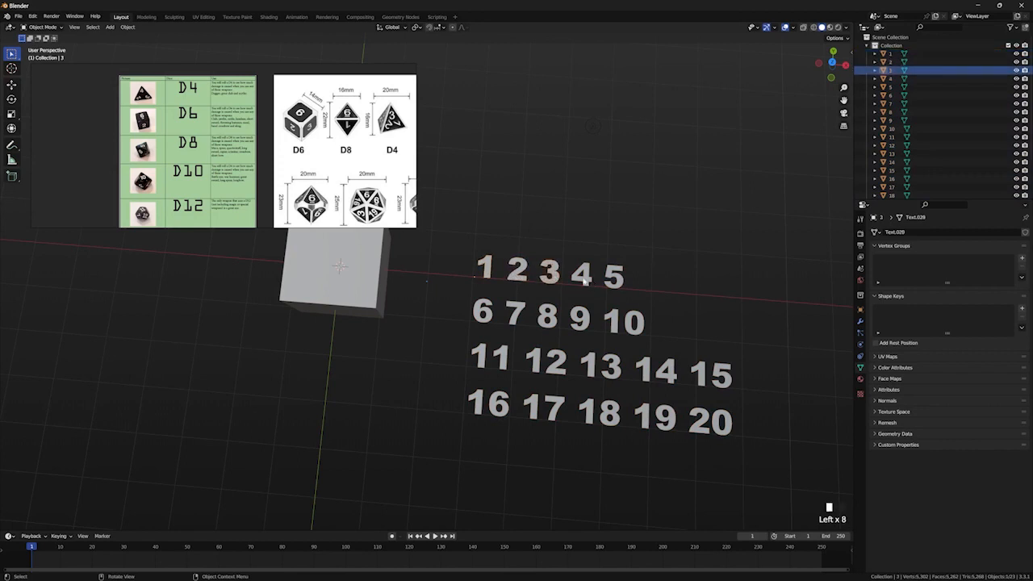
{"action": "left_click", "coordinate": [615, 278]}
{"action": "left_click", "coordinate": [706, 413]}
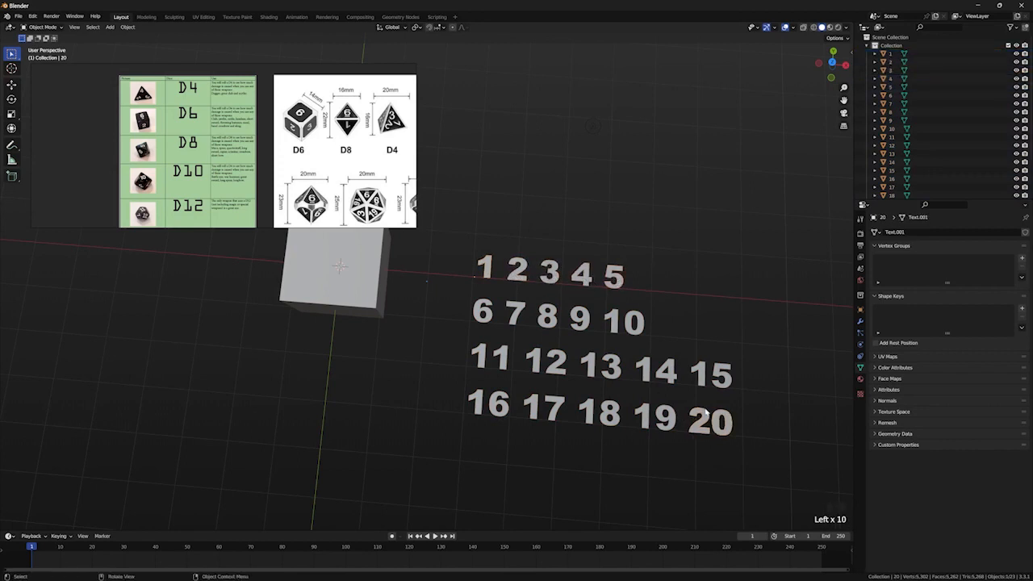
{"action": "left_click", "coordinate": [796, 512]}
Step: Set the origin of all the numbers from 1 to 20 to Center of Mass (Surface)
{"action": "left_click_drag", "start_coordinate": [752, 477], "coordinate": [468, 241]}
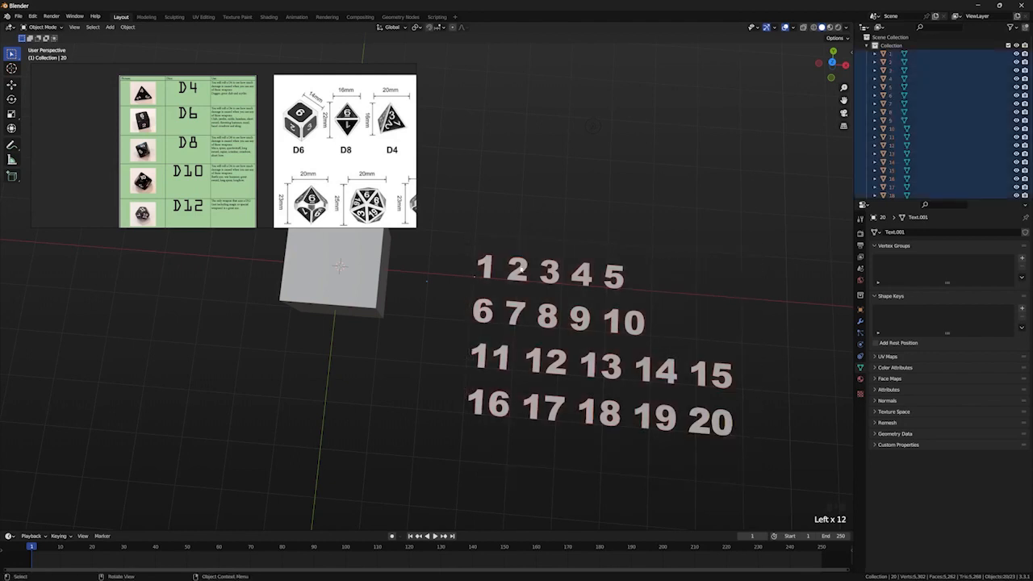
{"action": "right_click", "coordinate": [545, 274]}
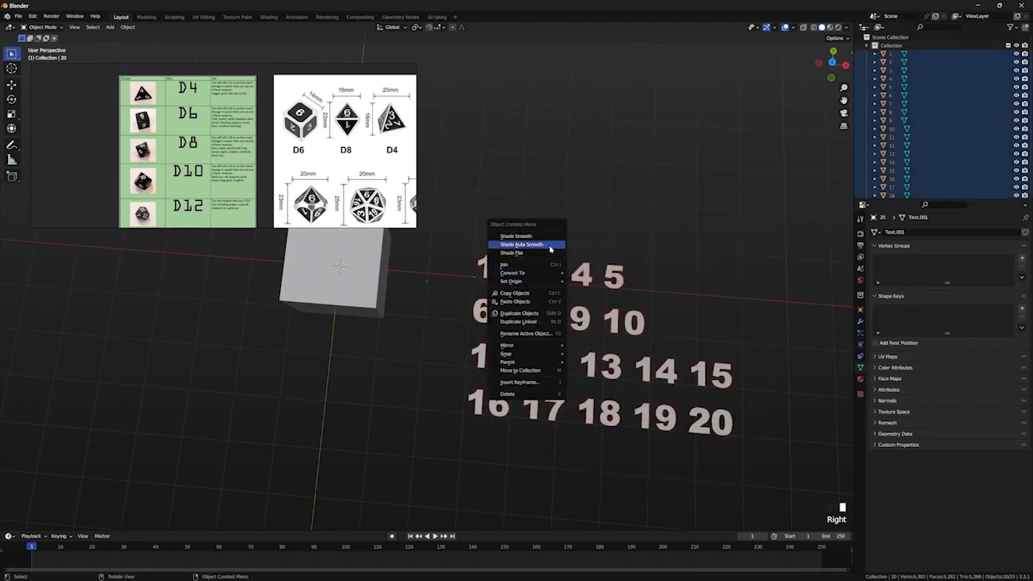
{"action": "mouse_move", "coordinate": [540, 276]}
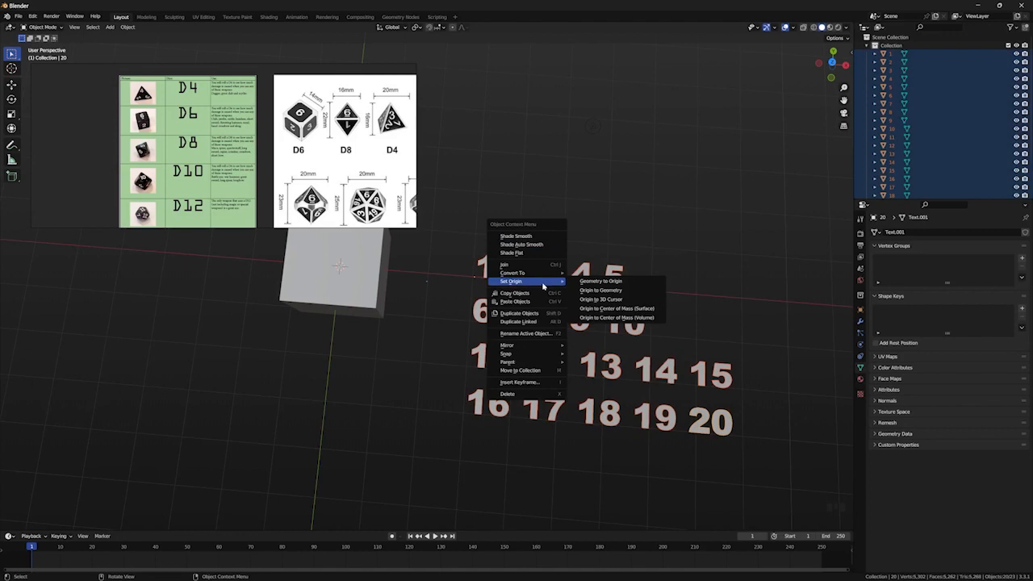
{"action": "left_click", "coordinate": [621, 308]}
Step: Select numbers in the two lower rows in turn to check their individual origin points
{"action": "scroll", "coordinate": [681, 370], "scroll_direction": "up", "scroll_amount": 2}
{"action": "middle_click_drag", "start_coordinate": [680, 370], "coordinate": [636, 363], "text": "shift"}
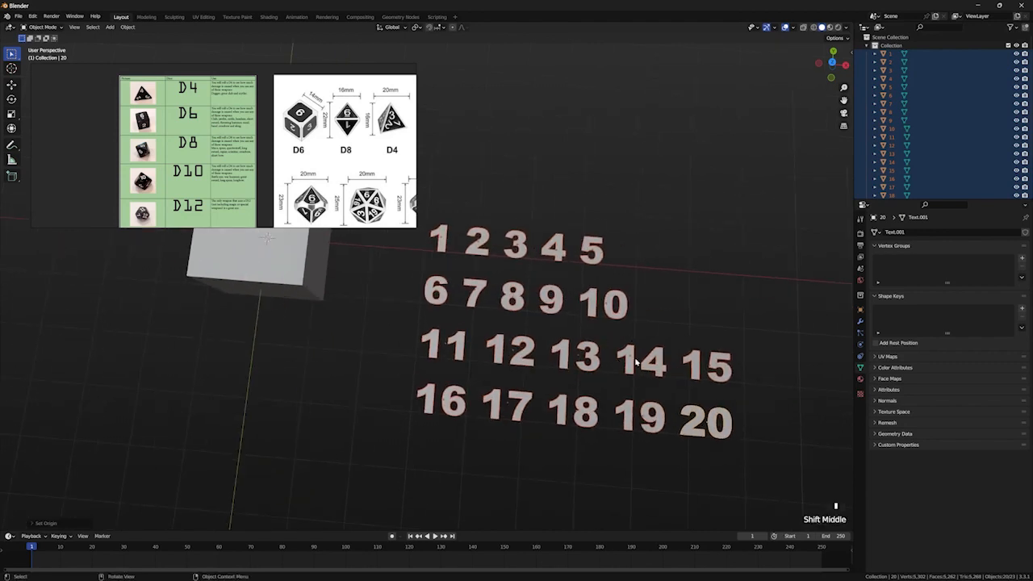
{"action": "left_click", "coordinate": [636, 363]}
{"action": "left_click", "coordinate": [668, 370]}
{"action": "left_click", "coordinate": [715, 370]}
{"action": "left_click", "coordinate": [702, 416]}
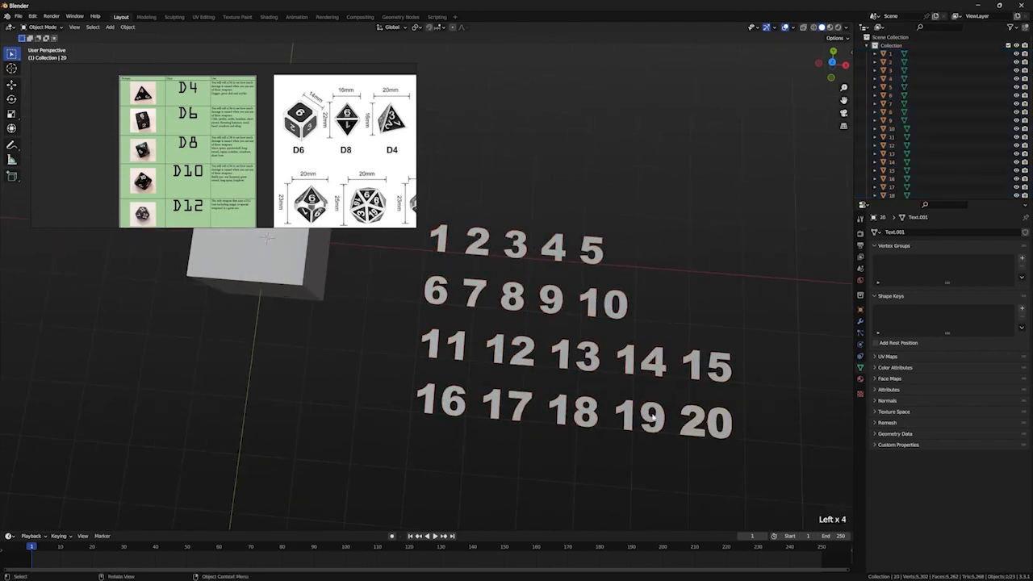
{"action": "left_click", "coordinate": [634, 418]}
{"action": "left_click", "coordinate": [642, 374]}
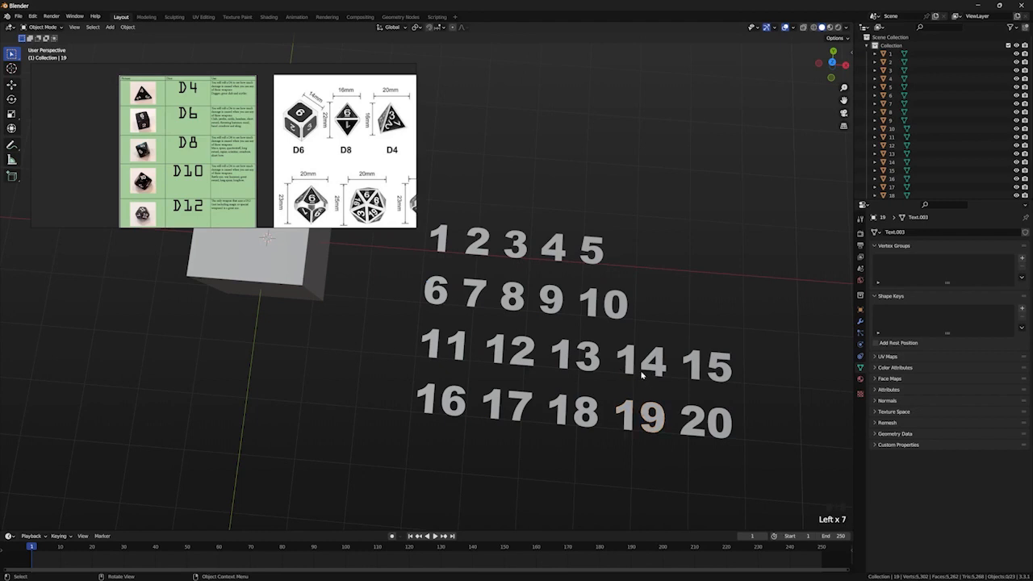
{"action": "left_click", "coordinate": [595, 368]}
{"action": "left_click", "coordinate": [568, 408]}
{"action": "left_click", "coordinate": [534, 401]}
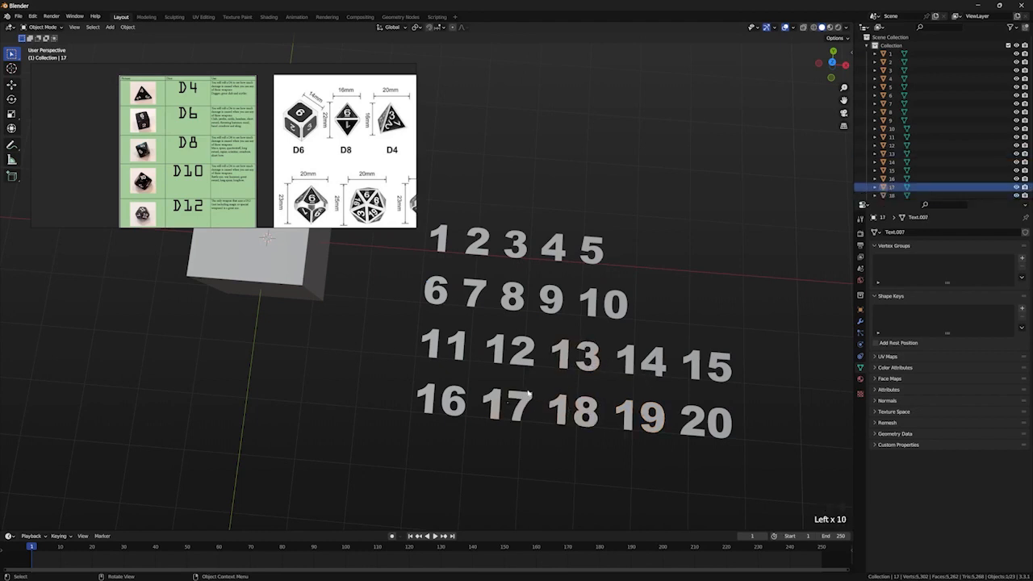
Step: Try rotating the numbers 12 and 10 to test their new origins
{"action": "left_click", "coordinate": [530, 360]}
{"action": "key", "text": "r"}
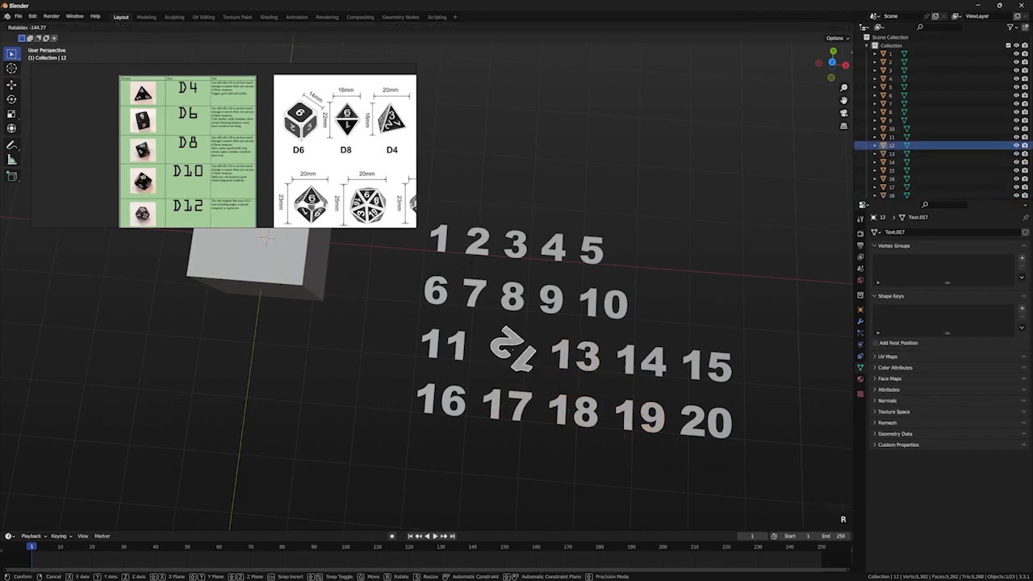
{"action": "right_click", "coordinate": [493, 400]}
{"action": "left_click", "coordinate": [611, 321], "text": "shift"}
{"action": "key", "text": "r"}
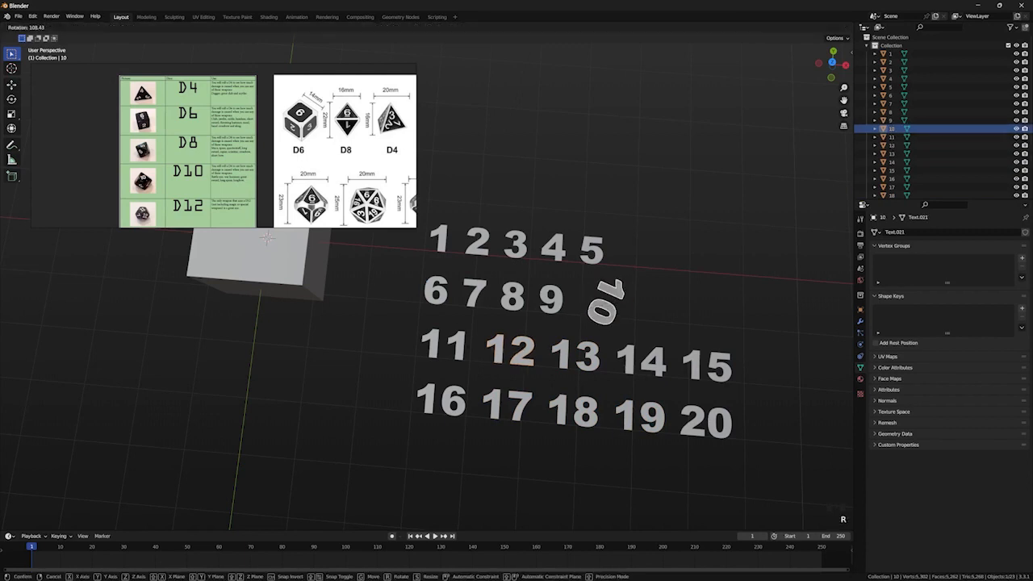
{"action": "right_click", "coordinate": [648, 452]}
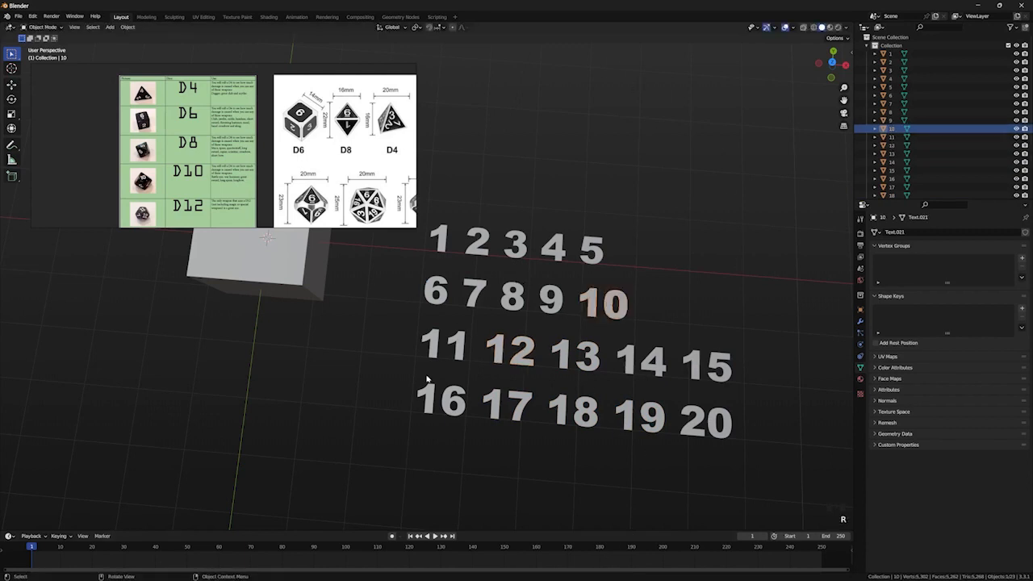
Step: Select the number 1 and the cube in turn, and examine the cube beside the numbers in Object and Edit Mode
{"action": "scroll", "coordinate": [428, 379], "scroll_direction": "down", "scroll_amount": 1}
{"action": "scroll", "coordinate": [428, 379], "scroll_direction": "up", "scroll_amount": 1}
{"action": "middle_click_drag", "start_coordinate": [589, 274], "coordinate": [632, 261], "text": "shift"}
{"action": "scroll", "coordinate": [622, 296], "scroll_direction": "down", "scroll_amount": 1}
{"action": "scroll", "coordinate": [626, 263], "scroll_direction": "up", "scroll_amount": 1}
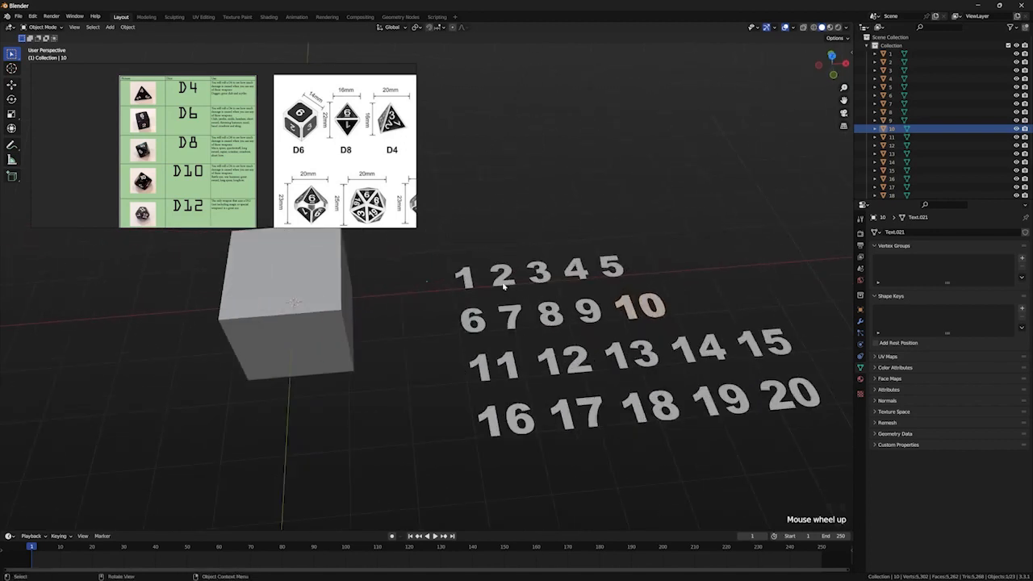
{"action": "left_click", "coordinate": [463, 281]}
{"action": "left_click", "coordinate": [763, 254]}
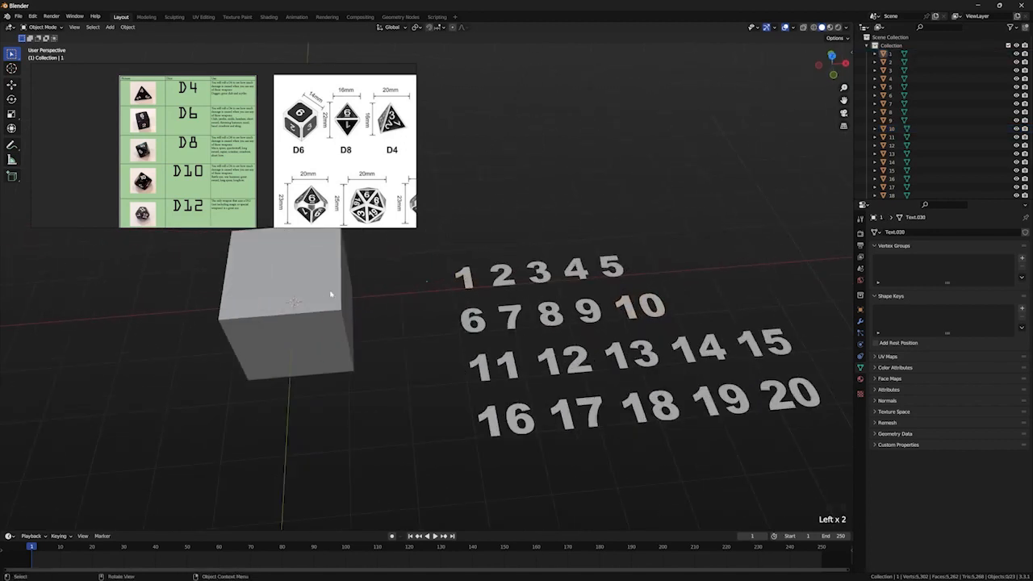
{"action": "left_click", "coordinate": [331, 294]}
{"action": "middle_click_drag", "start_coordinate": [346, 304], "coordinate": [602, 288], "text": "shift"}
{"action": "scroll", "coordinate": [605, 289], "scroll_direction": "down", "scroll_amount": 1}
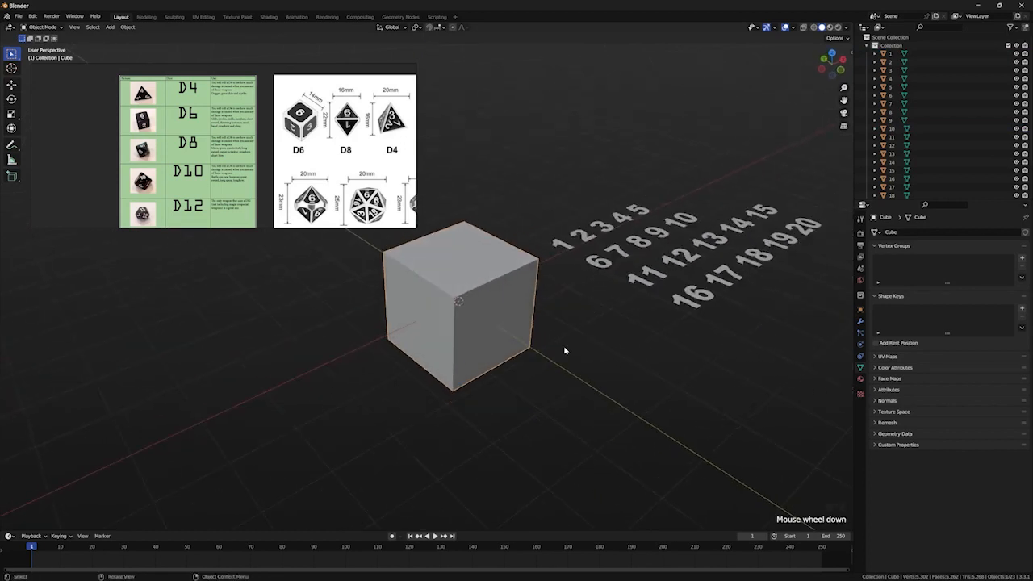
{"action": "scroll", "coordinate": [636, 265], "scroll_direction": "up", "scroll_amount": 1}
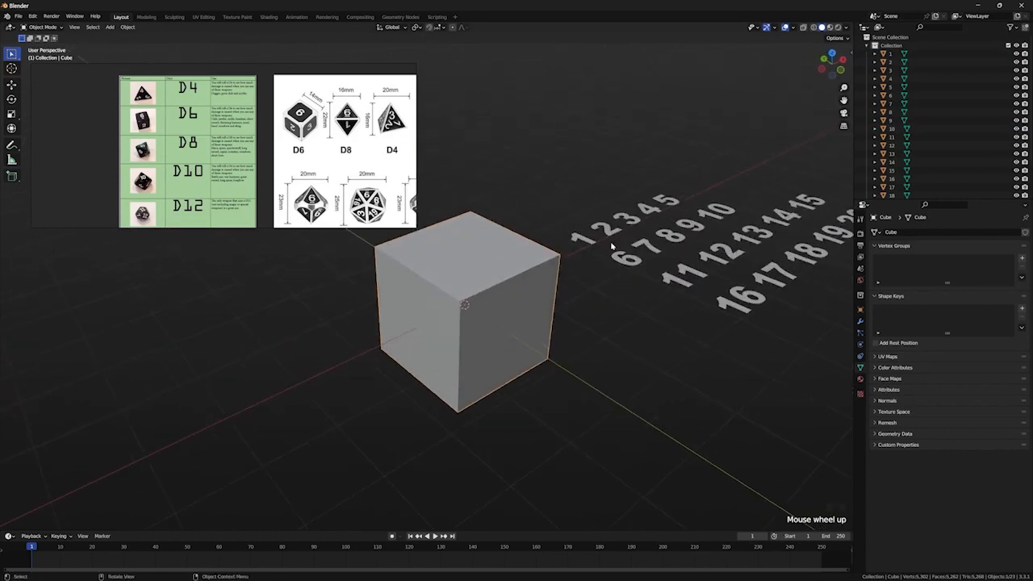
{"action": "middle_click_drag", "start_coordinate": [613, 246], "coordinate": [600, 240]}
{"action": "left_click", "coordinate": [545, 220]}
{"action": "left_click", "coordinate": [490, 285]}
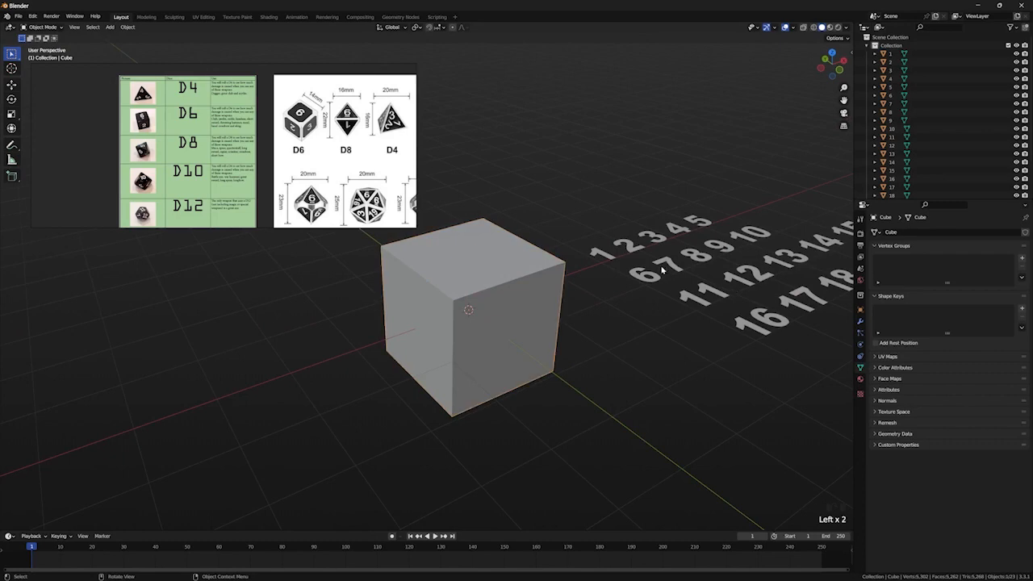
{"action": "key", "text": "Tab"}
{"action": "key", "text": "Tab"}
{"action": "key", "text": "Tab"}
{"action": "key", "text": "Tab"}
Step: Try moving the number 1 onto a side face of the cube
{"action": "left_click", "coordinate": [627, 378]}
{"action": "left_click", "coordinate": [523, 309]}
{"action": "left_click", "coordinate": [605, 256]}
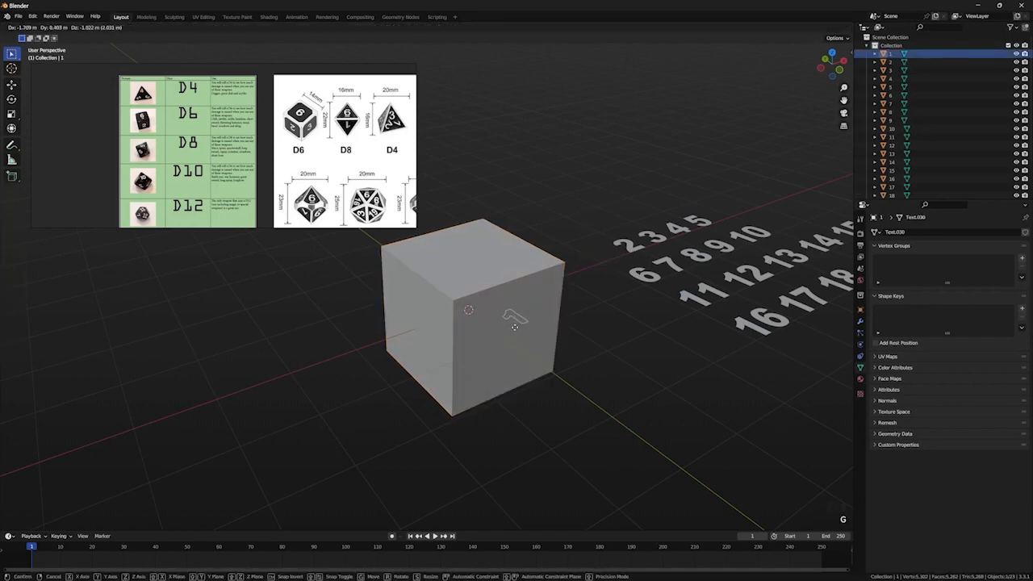
Step: Add a Subdivision Surface modifier to the cube, using the Simple type and a Render level of 1
{"action": "left_click", "coordinate": [529, 290]}
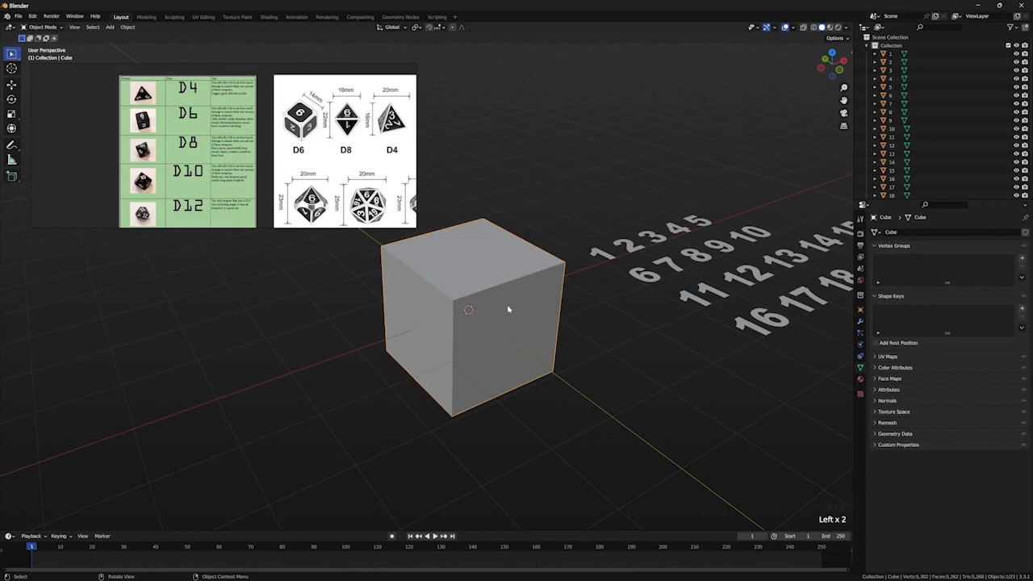
{"action": "left_click", "coordinate": [860, 325]}
{"action": "left_click", "coordinate": [860, 321]}
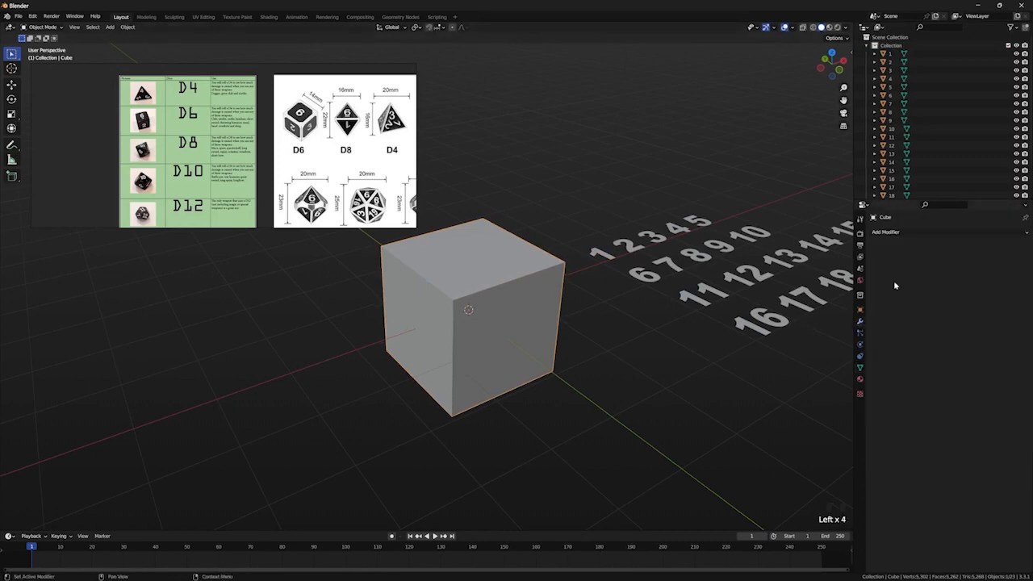
{"action": "left_click_drag", "start_coordinate": [910, 245], "coordinate": [888, 383]}
{"action": "left_click", "coordinate": [980, 258]}
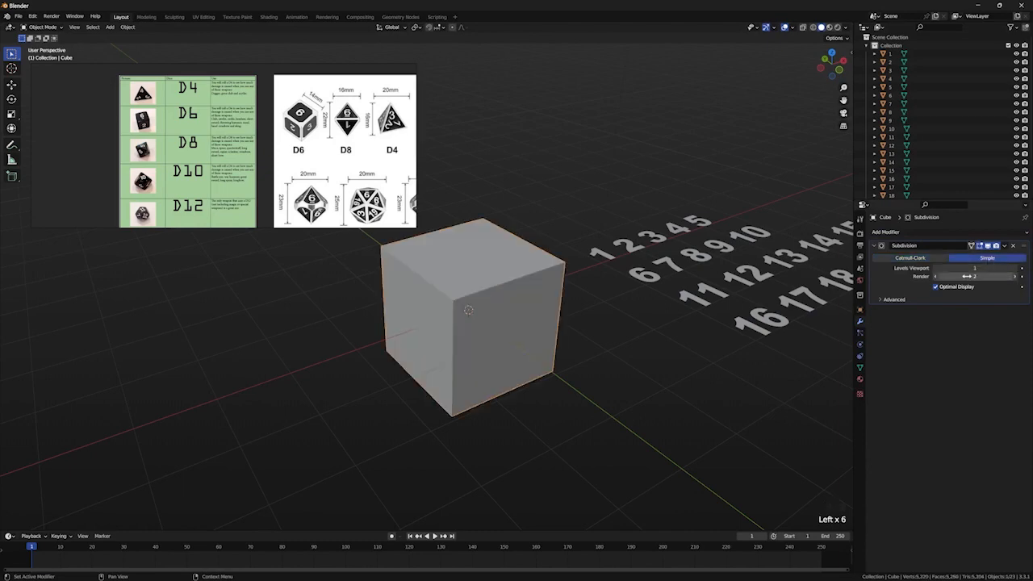
{"action": "left_click", "coordinate": [935, 276]}
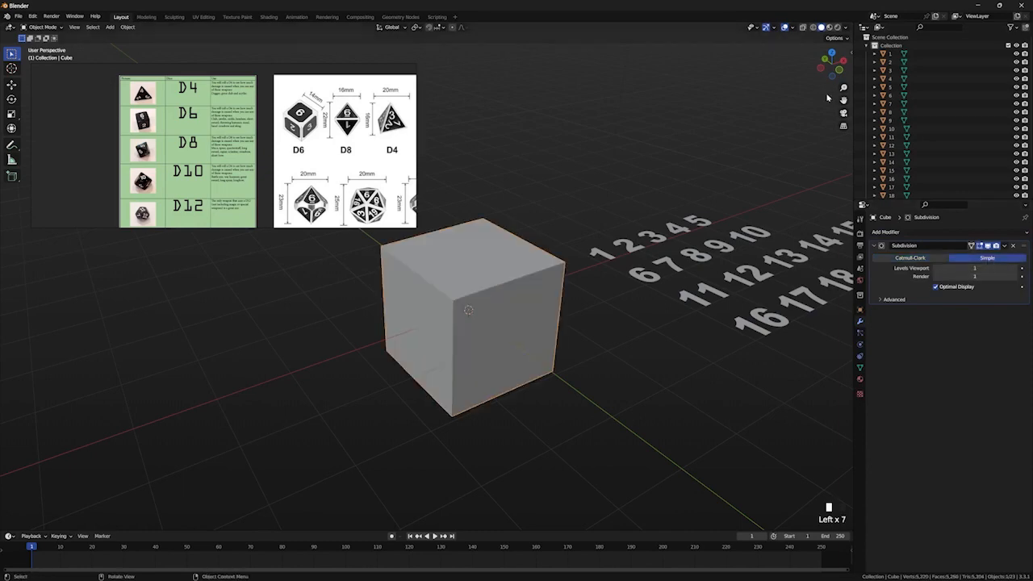
Step: Turn on the wireframe overlay for the meshes in the viewport
{"action": "left_click", "coordinate": [794, 36]}
{"action": "left_click", "coordinate": [792, 27]}
{"action": "left_click", "coordinate": [741, 168]}
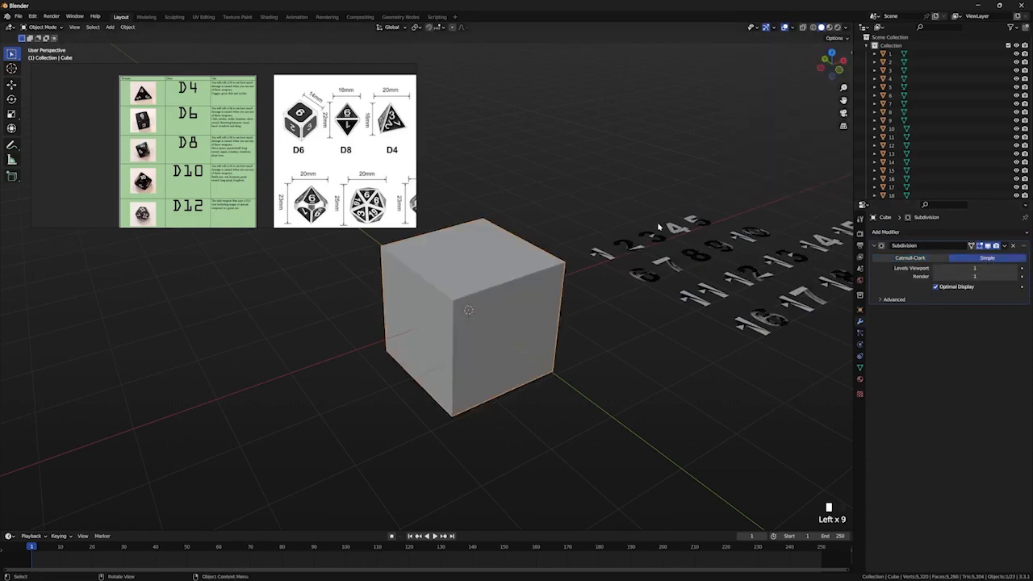
Step: Try viewport and render subdivision levels of 2 on the cube, inspect it with X-ray, and restore both levels to 1
{"action": "left_click", "coordinate": [1014, 269]}
{"action": "scroll", "coordinate": [575, 321], "scroll_direction": "up", "scroll_amount": 1}
{"action": "left_click", "coordinate": [1022, 276]}
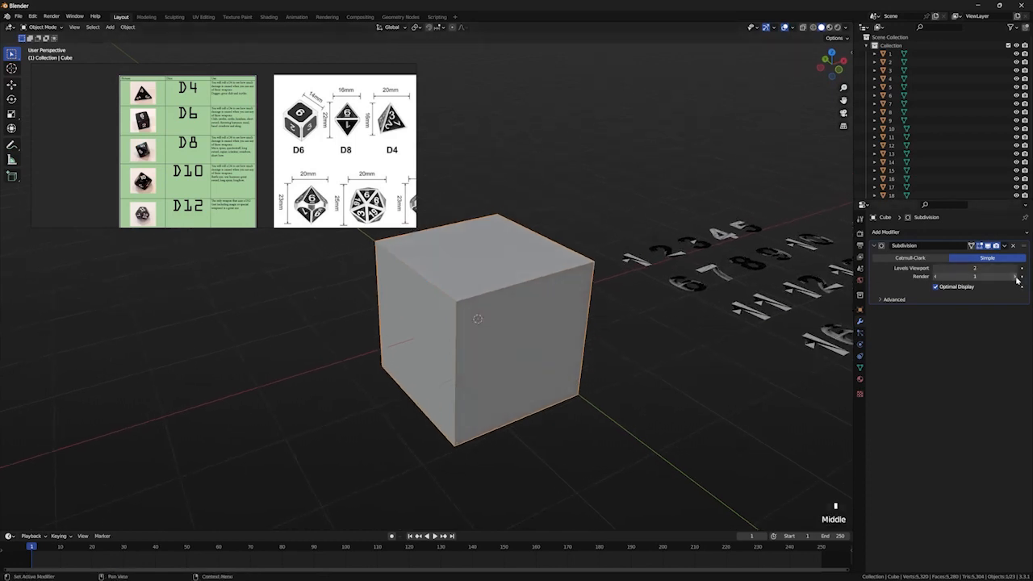
{"action": "left_click", "coordinate": [804, 28]}
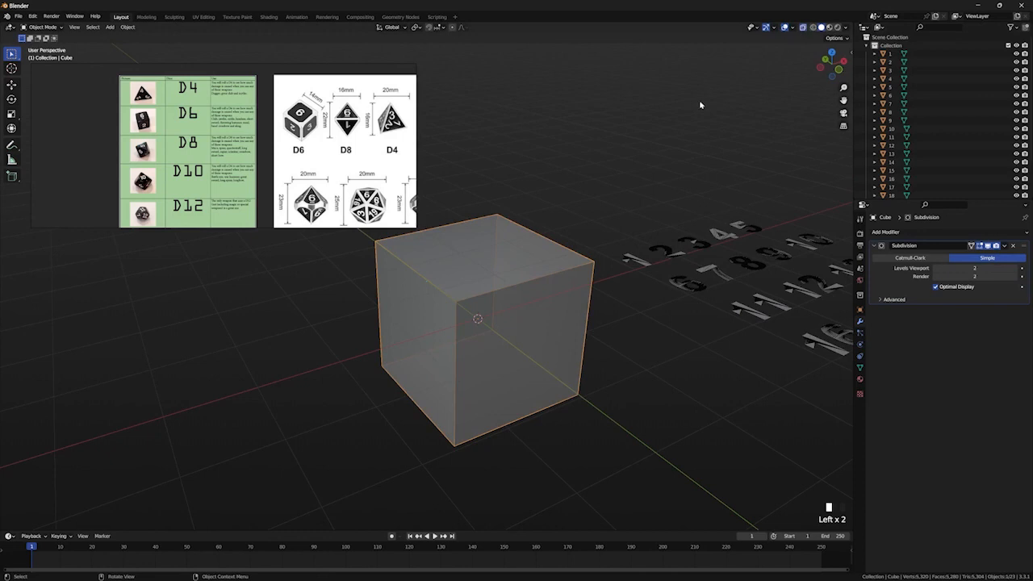
{"action": "left_click", "coordinate": [804, 27]}
{"action": "left_click", "coordinate": [792, 28]}
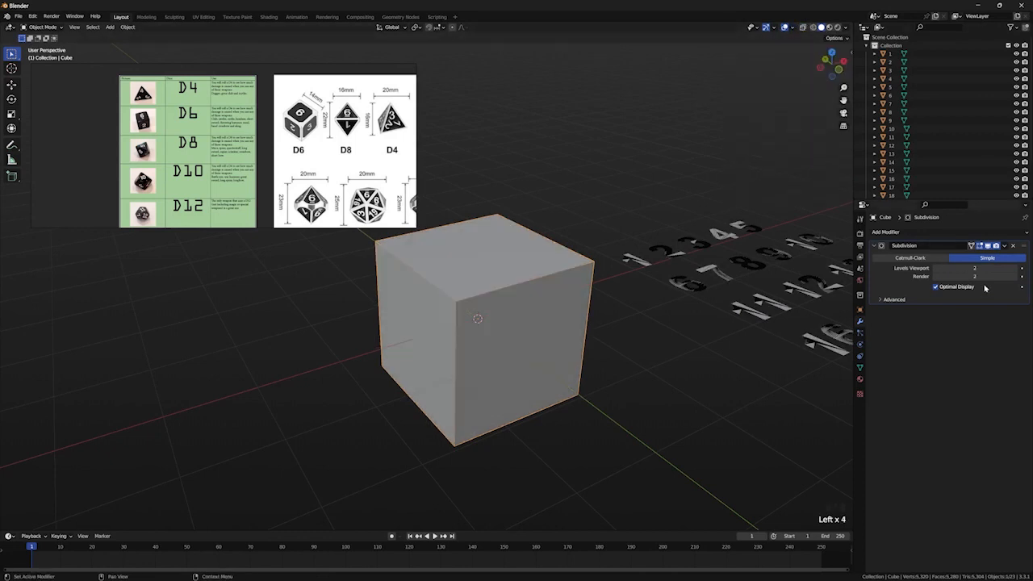
{"action": "left_click", "coordinate": [936, 268]}
{"action": "left_click", "coordinate": [936, 276]}
Step: Add a Bevel modifier to the cube after its Subdivision modifier
{"action": "left_click", "coordinate": [925, 234]}
{"action": "left_click", "coordinate": [876, 264]}
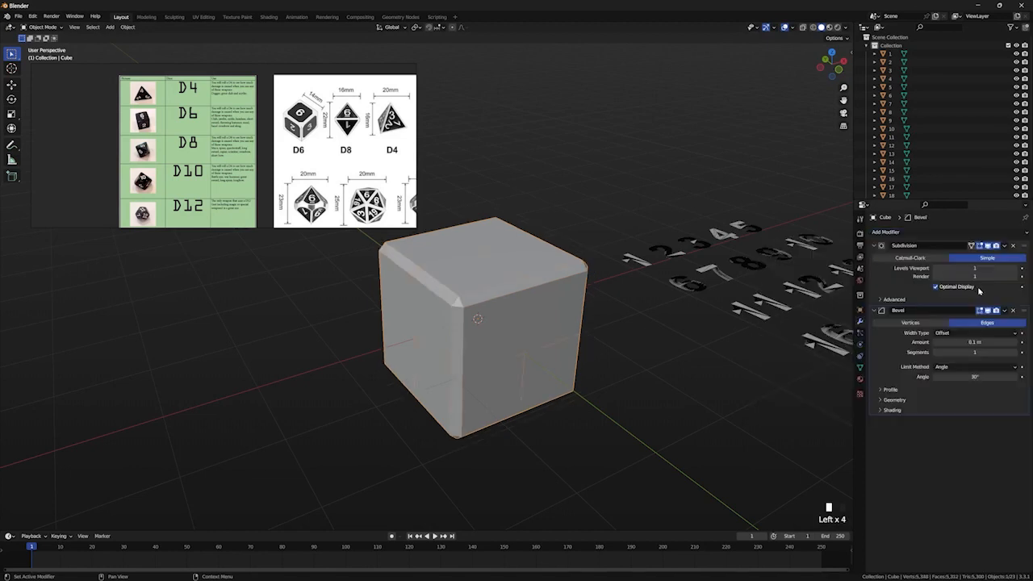
Step: Reduce the Bevel modifier's amount on the cube to 0.06 m
{"action": "middle_click_drag", "start_coordinate": [570, 324], "coordinate": [677, 294]}
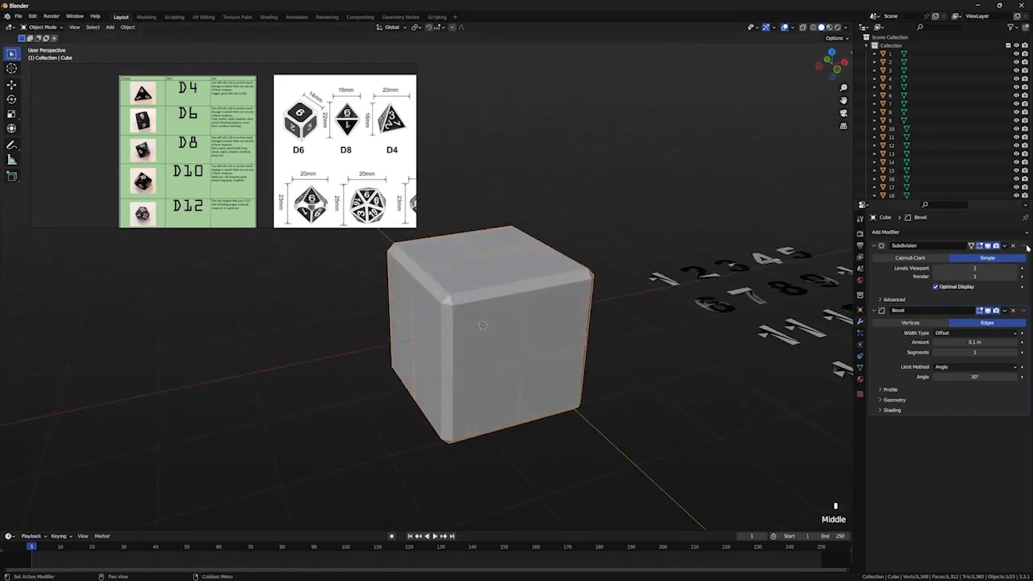
{"action": "mouse_move", "coordinate": [971, 342]}
{"action": "left_mouse_down"}
{"action": "mouse_move", "coordinate": [944, 343]}
{"action": "mouse_move", "coordinate": [981, 342]}
{"action": "mouse_move", "coordinate": [940, 343]}
{"action": "mouse_move", "coordinate": [969, 342]}
{"action": "left_mouse_up"}
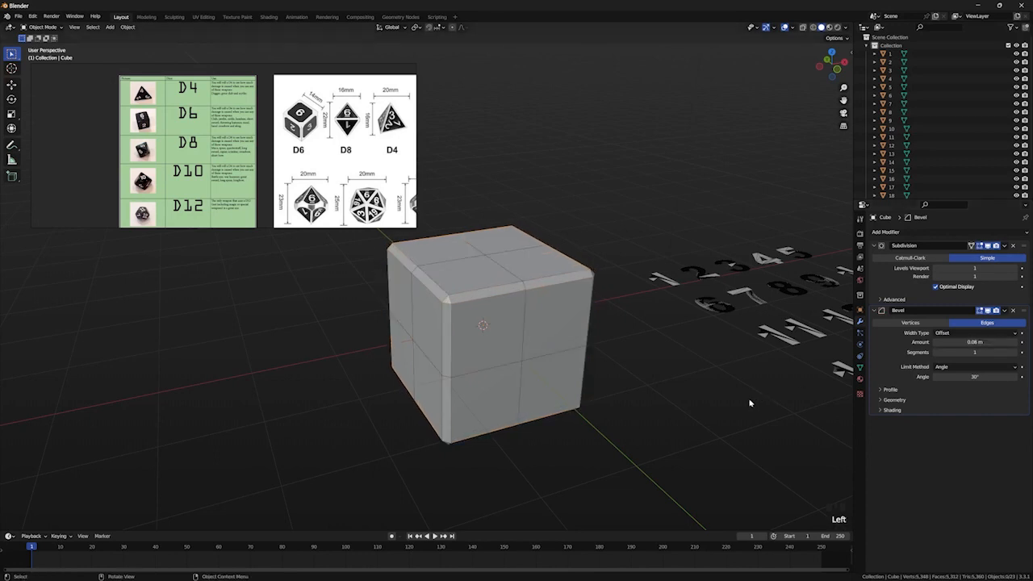
{"action": "scroll", "coordinate": [750, 403], "scroll_direction": "down", "scroll_amount": 1}
{"action": "scroll", "coordinate": [749, 403], "scroll_direction": "up", "scroll_amount": 1}
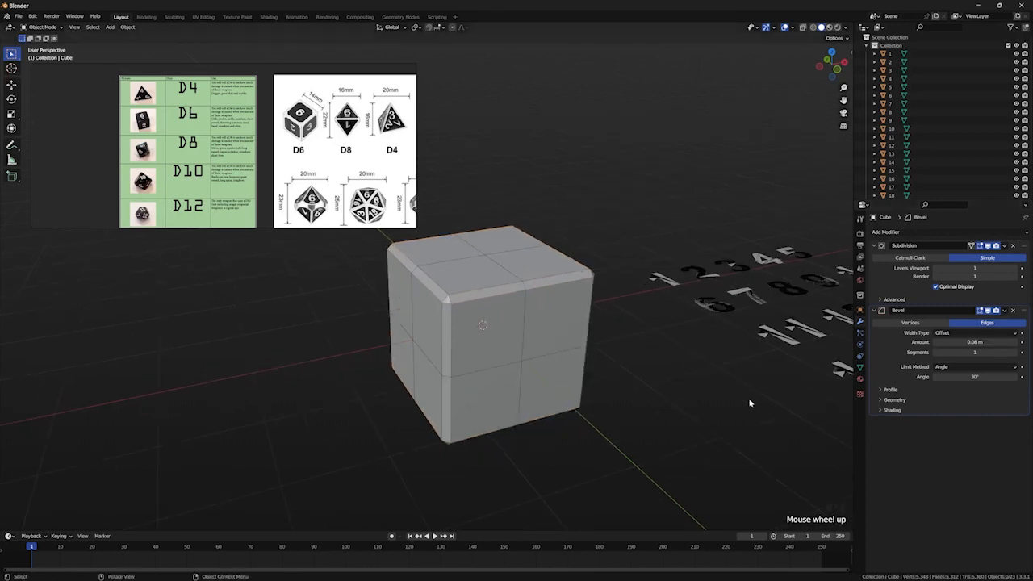
{"action": "left_click", "coordinate": [670, 286]}
{"action": "scroll", "coordinate": [673, 373], "scroll_direction": "down", "scroll_amount": 1}
{"action": "scroll", "coordinate": [673, 373], "scroll_direction": "up", "scroll_amount": 1}
{"action": "middle_click_drag", "start_coordinate": [673, 373], "coordinate": [593, 364], "text": "shift"}
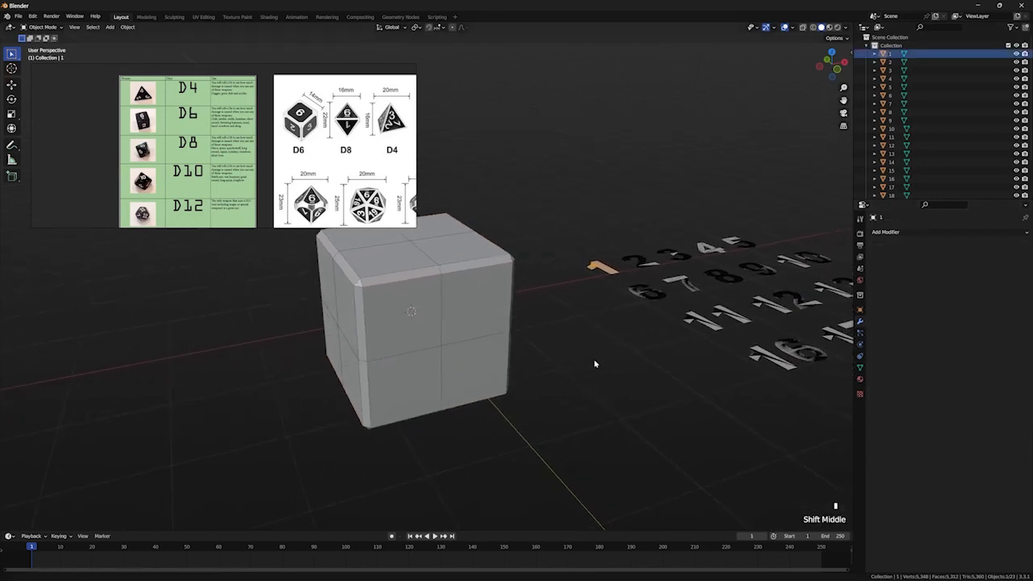
{"action": "left_click", "coordinate": [489, 310]}
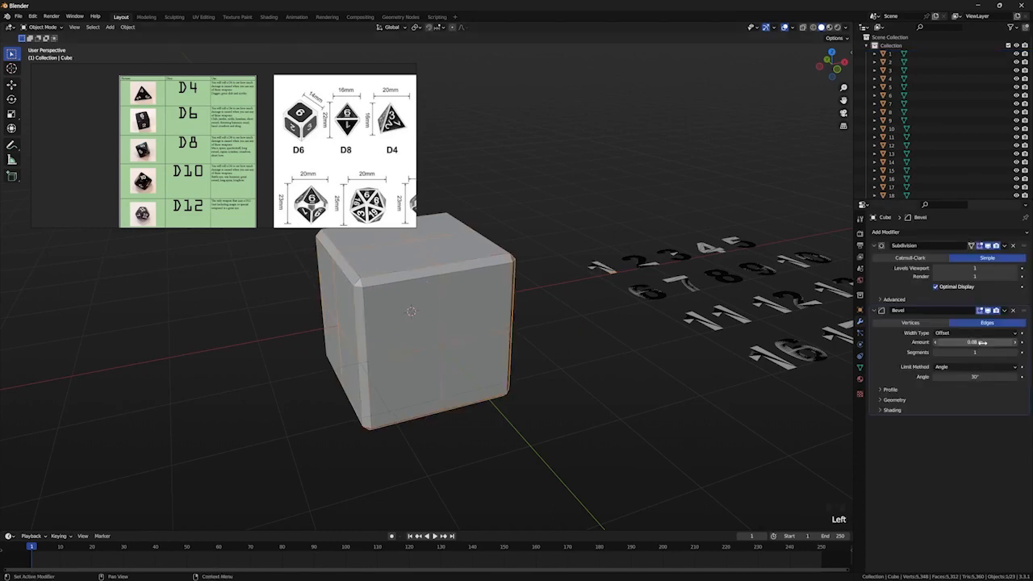
{"action": "left_click", "coordinate": [936, 342]}
{"action": "left_click", "coordinate": [937, 342]}
{"action": "left_click", "coordinate": [623, 280]}
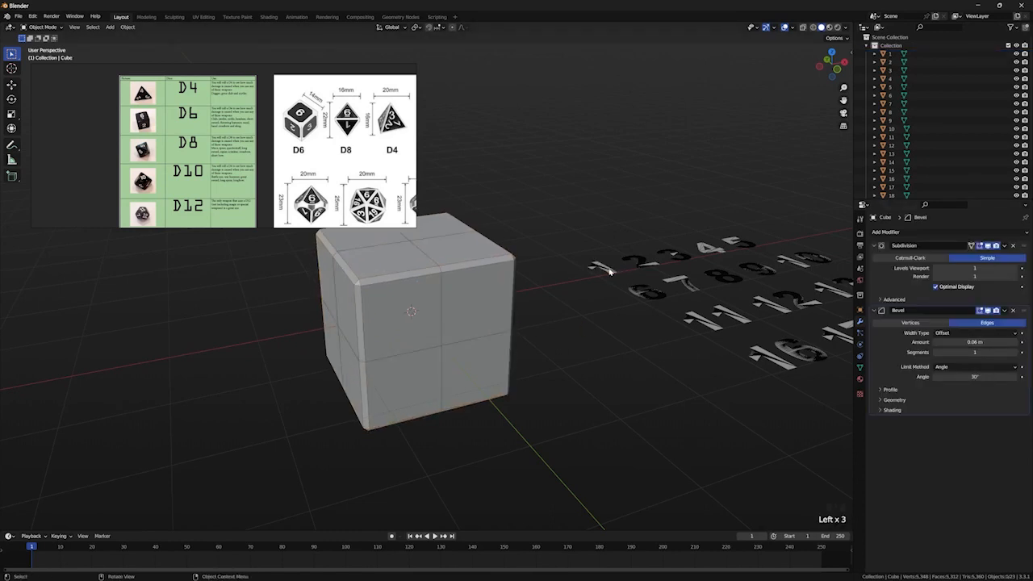
Step: Set snapping to Vertex using Center as the snap base, with rotation aligned to the target
{"action": "left_click", "coordinate": [604, 269]}
{"action": "mouse_move", "coordinate": [610, 277]}
{"action": "middle_mouse_down"}
{"action": "mouse_move", "coordinate": [604, 328]}
{"action": "mouse_move", "coordinate": [598, 273]}
{"action": "middle_mouse_up"}
{"action": "scroll", "coordinate": [597, 273], "scroll_direction": "down", "scroll_amount": 1}
{"action": "scroll", "coordinate": [598, 272], "scroll_direction": "up", "scroll_amount": 1}
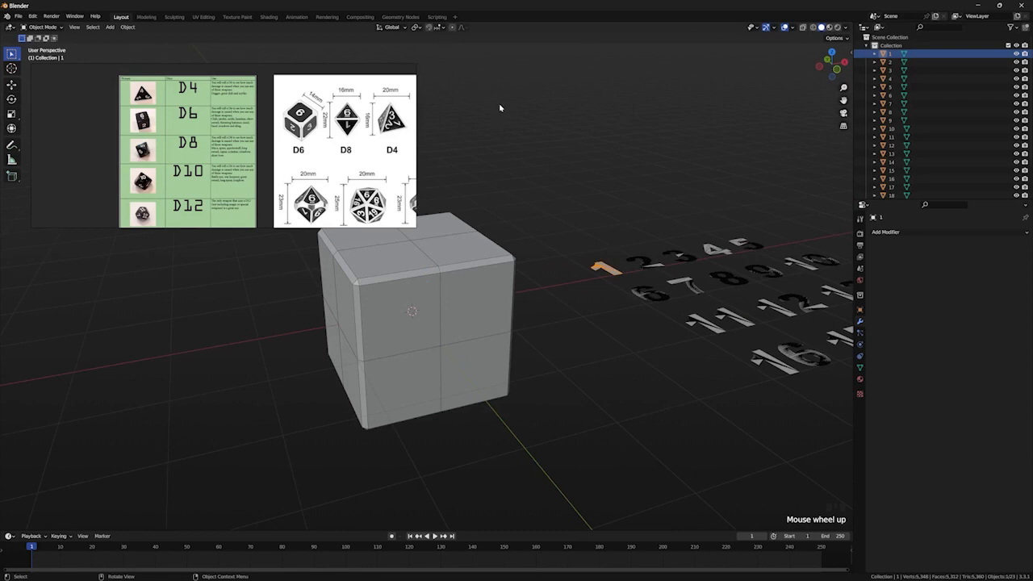
{"action": "left_click", "coordinate": [435, 29]}
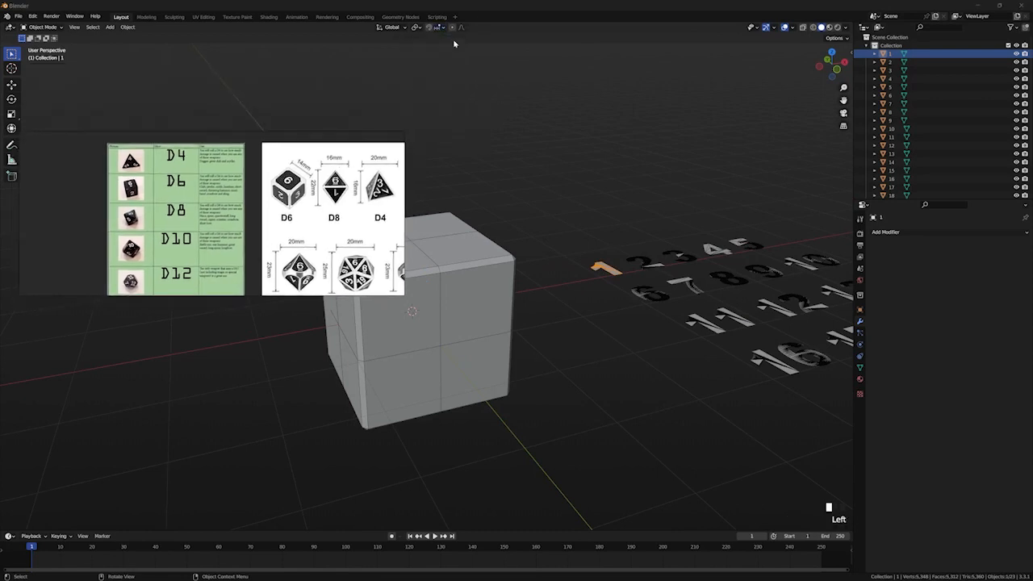
{"action": "left_click", "coordinate": [440, 29]}
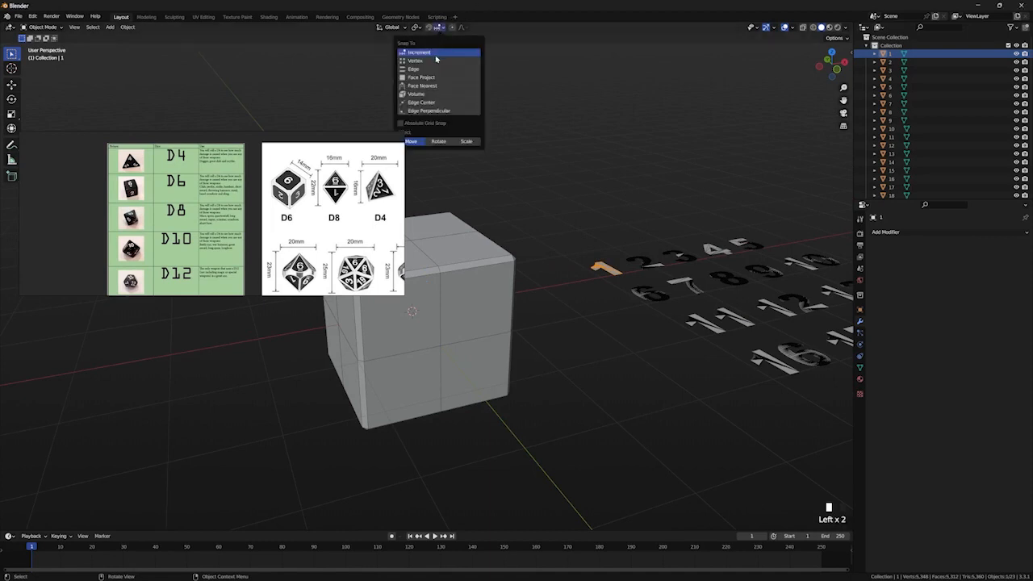
{"action": "left_click", "coordinate": [433, 62]}
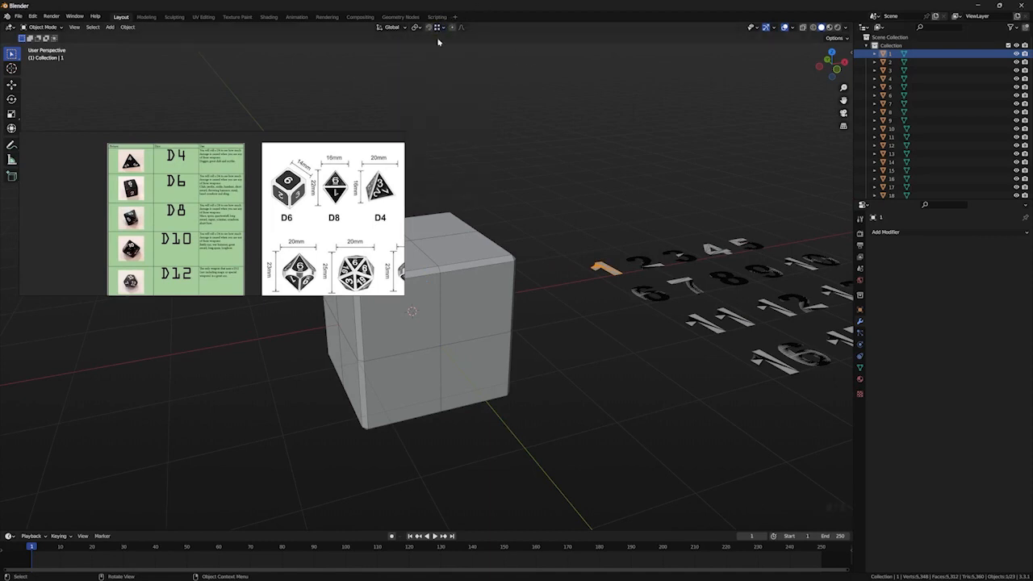
{"action": "left_click", "coordinate": [437, 27]}
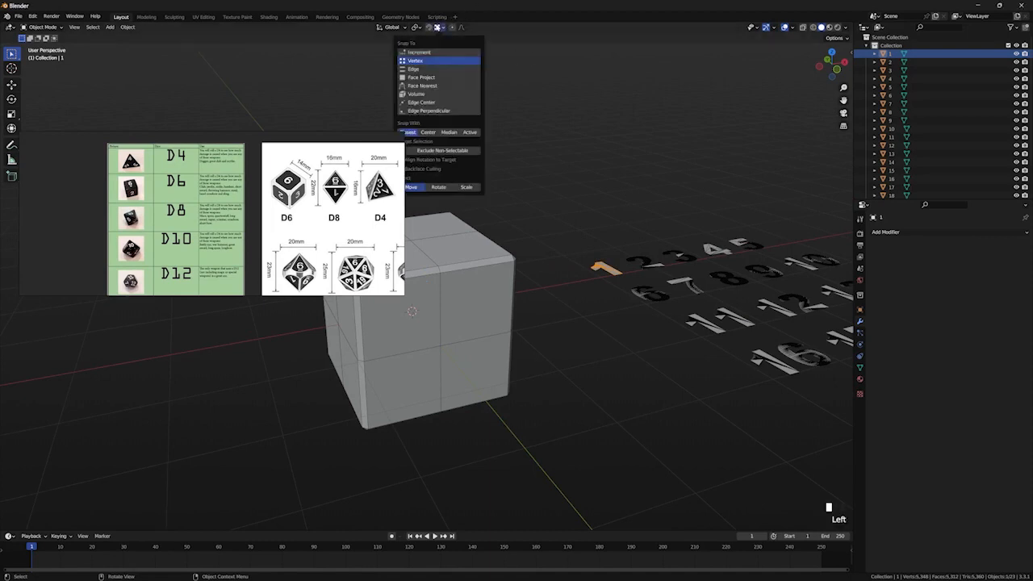
{"action": "left_click", "coordinate": [429, 132]}
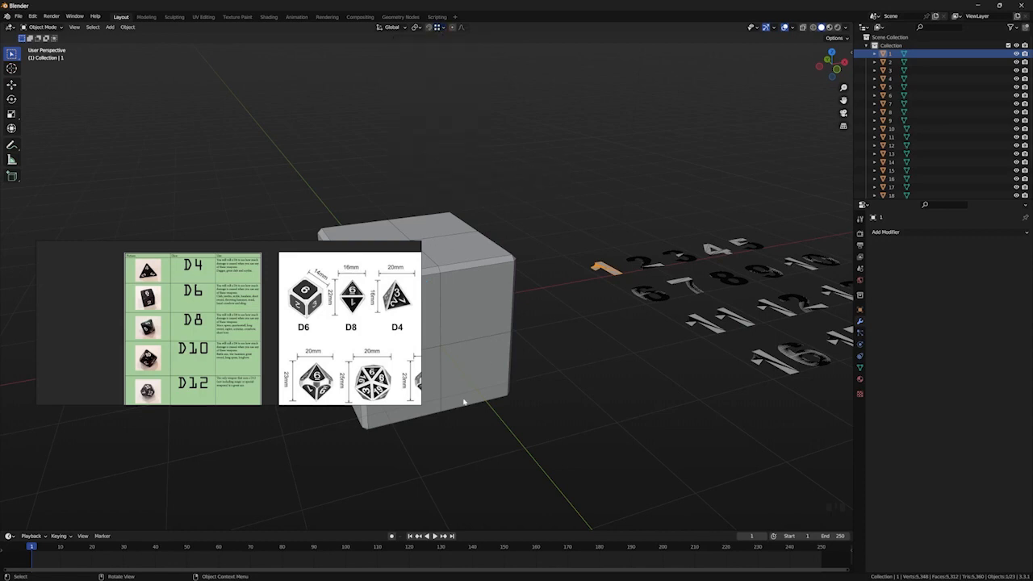
Step: Enable snapping and select the number 1 mesh beside the cube
{"action": "middle_click_drag", "start_coordinate": [574, 331], "coordinate": [633, 307]}
{"action": "left_click", "coordinate": [563, 302]}
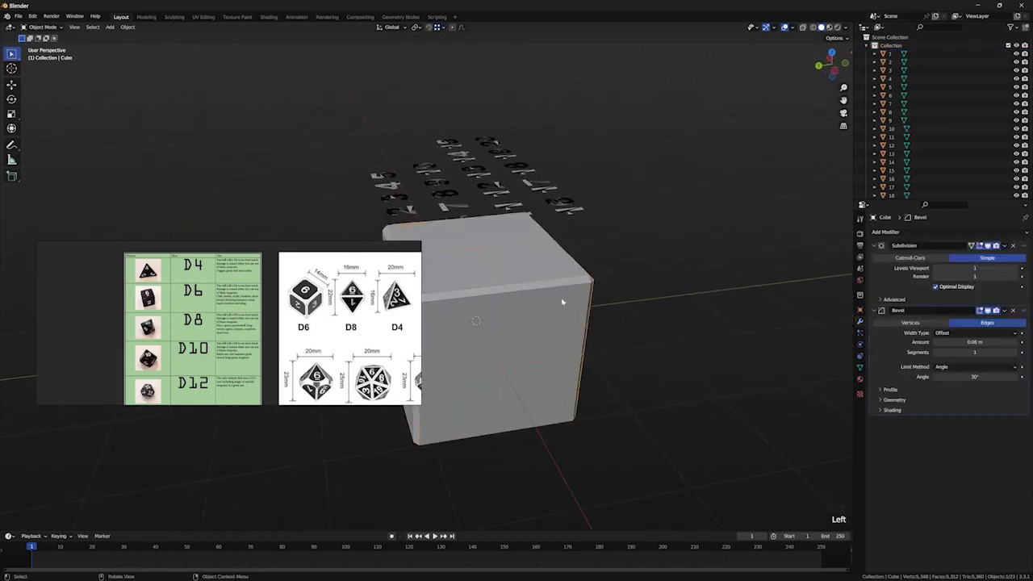
{"action": "left_click", "coordinate": [441, 28]}
{"action": "middle_click_drag", "start_coordinate": [581, 202], "coordinate": [662, 275]}
{"action": "left_click", "coordinate": [667, 285]}
{"action": "scroll", "coordinate": [630, 294], "scroll_direction": "down", "scroll_amount": 2}
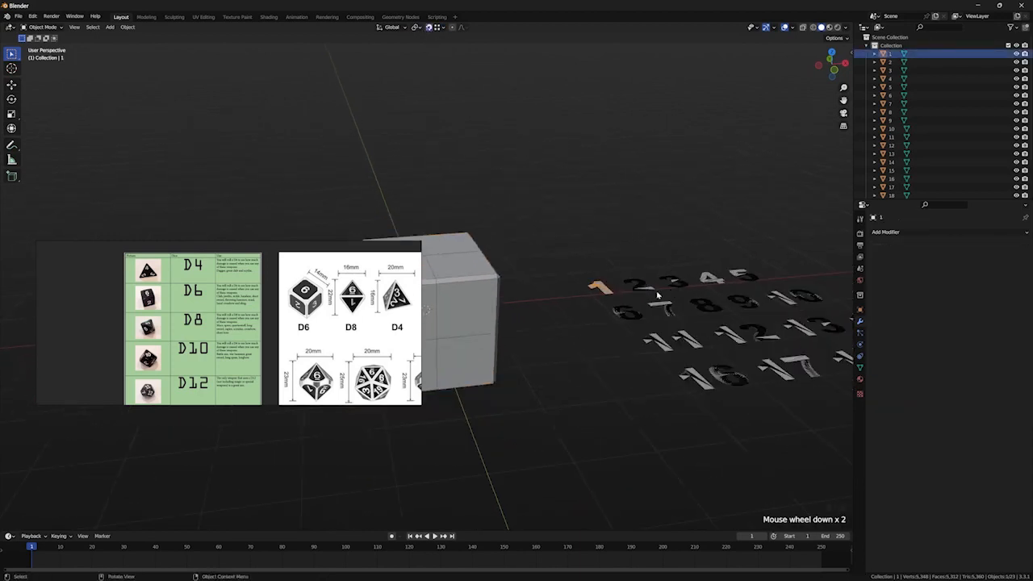
Step: Resize the reference image window to be narrower and taller, and reposition its images so the D20 rows show
{"action": "scroll", "coordinate": [598, 302], "scroll_direction": "up", "scroll_amount": 1}
{"action": "middle_click_drag", "start_coordinate": [617, 304], "coordinate": [701, 270], "text": "shift"}
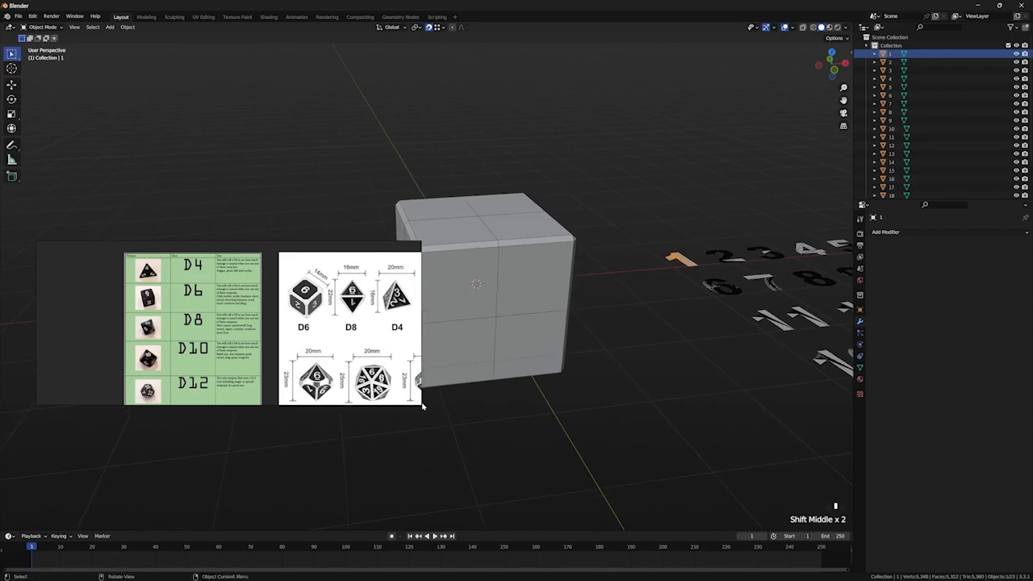
{"action": "left_click_drag", "start_coordinate": [422, 406], "coordinate": [311, 499]}
{"action": "middle_click_drag", "start_coordinate": [262, 420], "coordinate": [176, 423]}
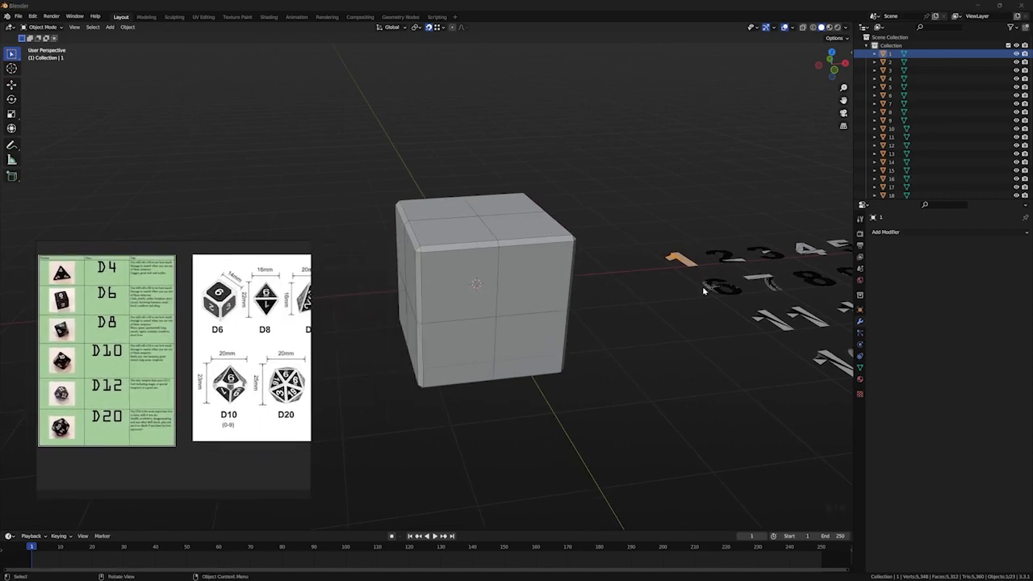
Step: Duplicate the number 1 mesh and snap the copy to the centre of the cube's front face
{"action": "middle_click_drag", "start_coordinate": [679, 264], "coordinate": [678, 242]}
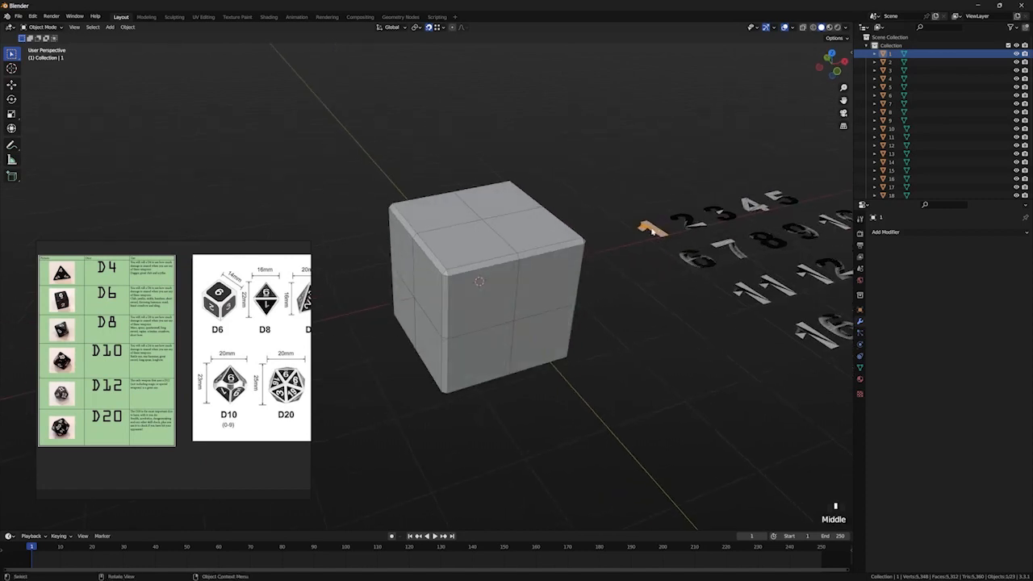
{"action": "middle_click_drag", "start_coordinate": [711, 289], "coordinate": [652, 243]}
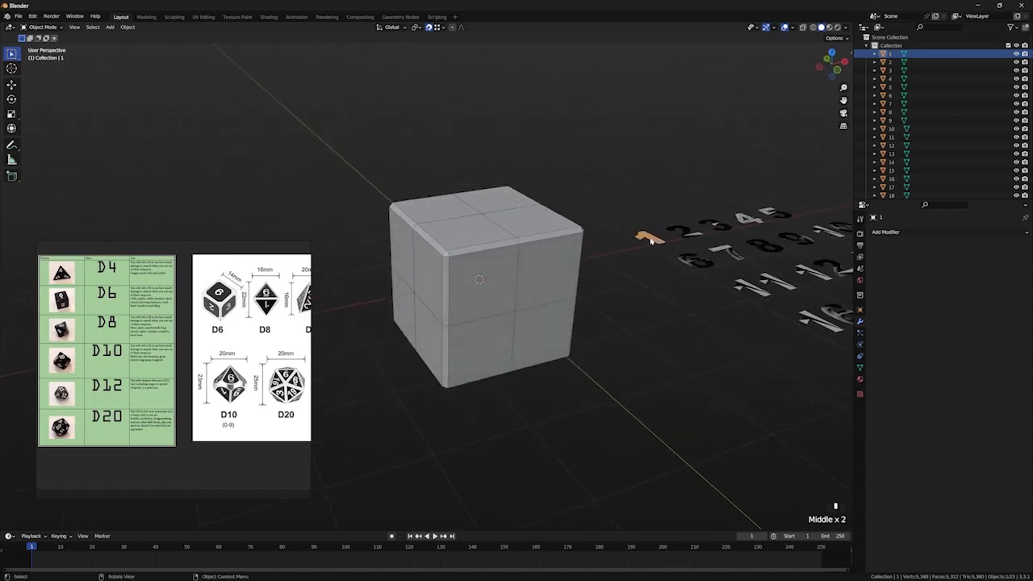
{"action": "left_click", "coordinate": [650, 240]}
{"action": "key", "text": "shift+d"}
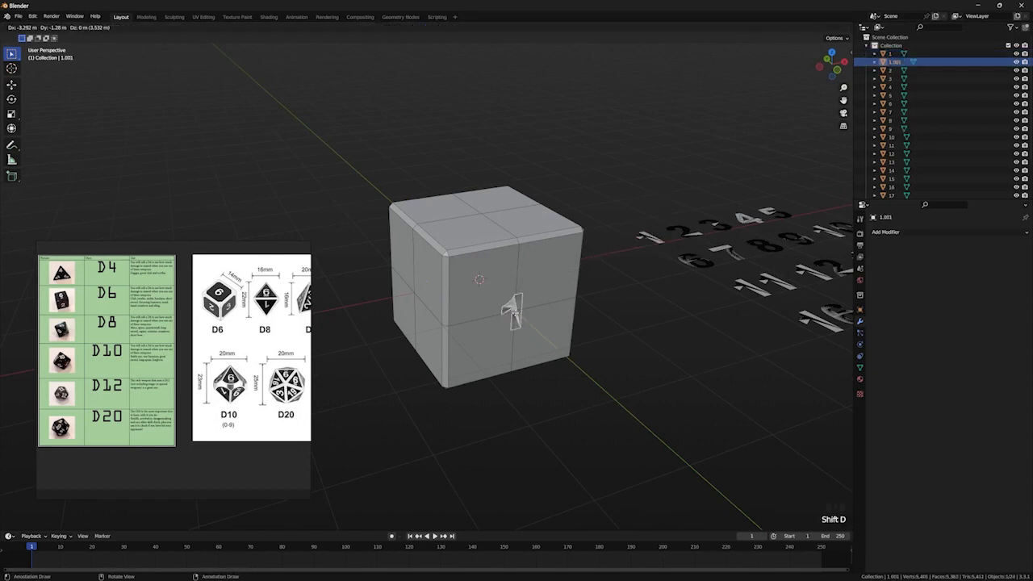
{"action": "left_click", "coordinate": [515, 316]}
Step: Duplicate the numbers 2 and 3, snapping the 2 to the cube's top face centre and the 3 to its left side face centre
{"action": "left_click", "coordinate": [676, 232]}
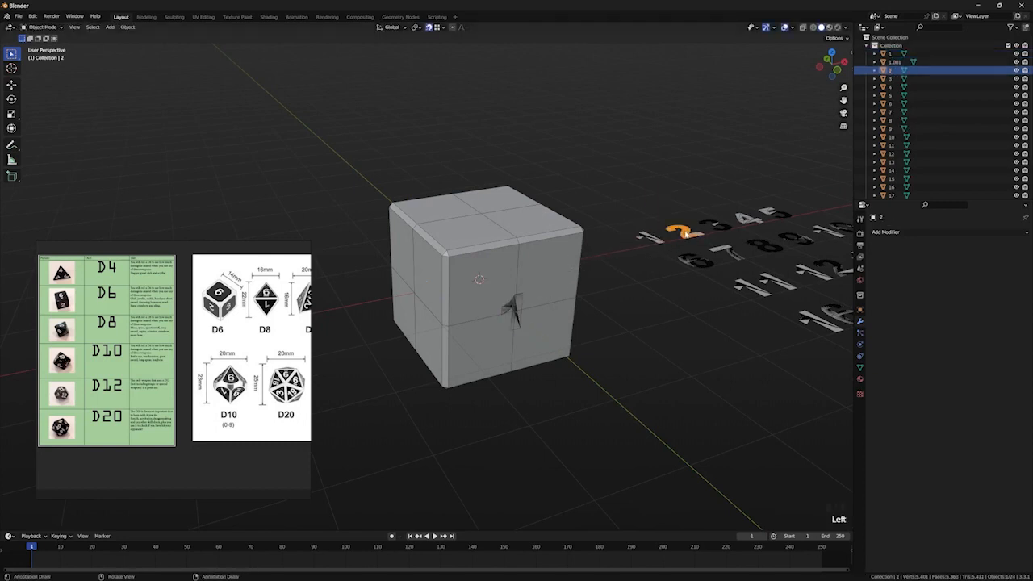
{"action": "key", "text": "shift+d"}
{"action": "left_click", "coordinate": [482, 216]}
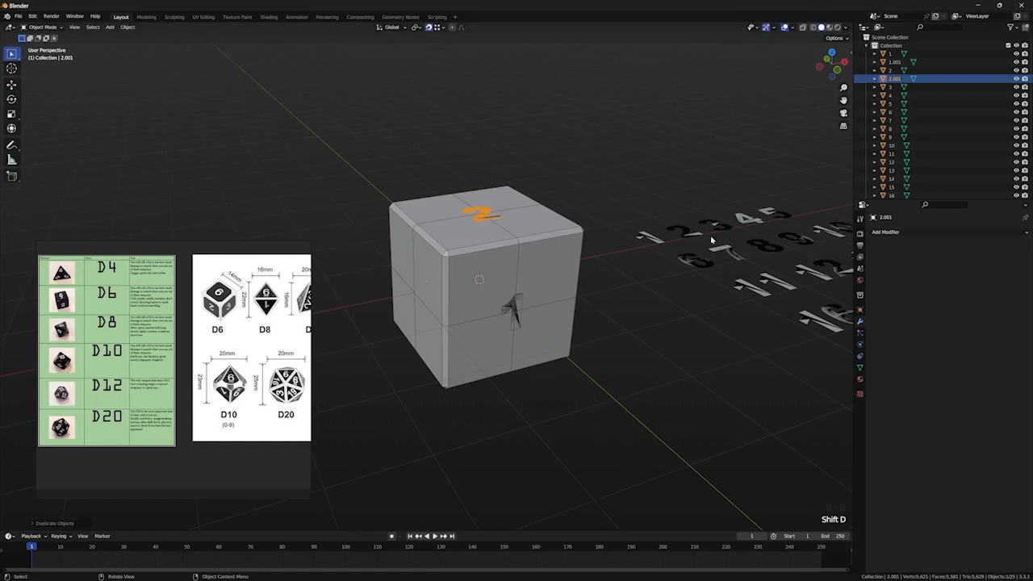
{"action": "left_click", "coordinate": [714, 232]}
{"action": "key", "text": "shift+d"}
{"action": "left_click", "coordinate": [456, 310]}
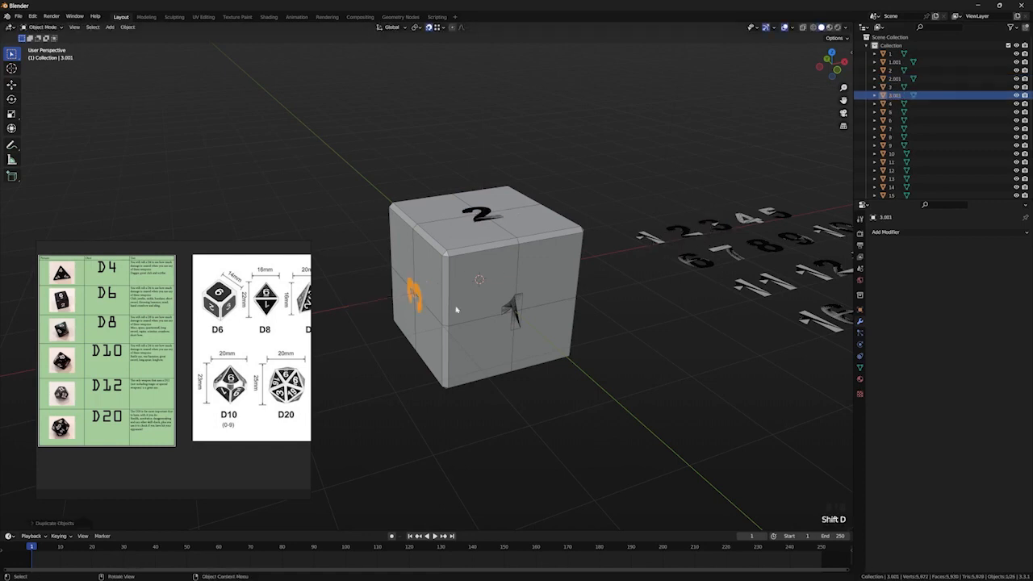
{"action": "middle_click_drag", "start_coordinate": [457, 310], "coordinate": [526, 287]}
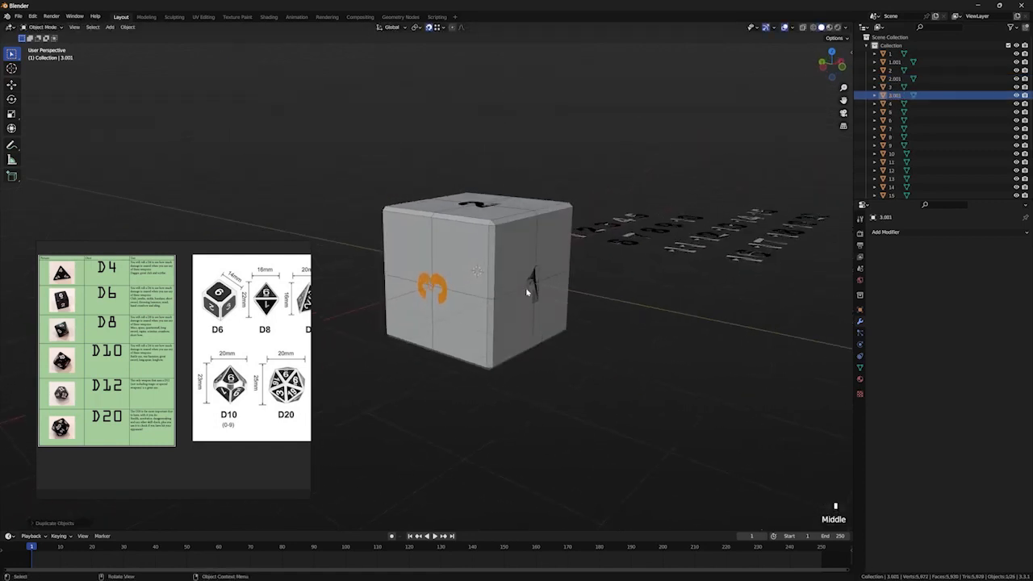
{"action": "scroll", "coordinate": [456, 285], "scroll_direction": "up", "scroll_amount": 2}
{"action": "middle_click_drag", "start_coordinate": [456, 284], "coordinate": [517, 273]}
{"action": "key", "text": "r"}
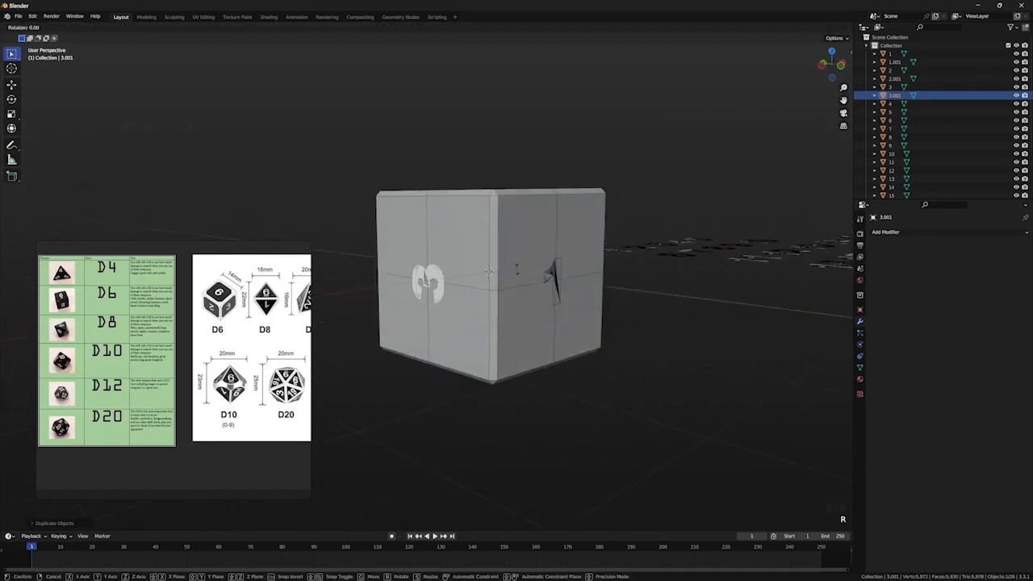
{"action": "right_click", "coordinate": [410, 256]}
{"action": "middle_click_drag", "start_coordinate": [410, 256], "coordinate": [443, 261]}
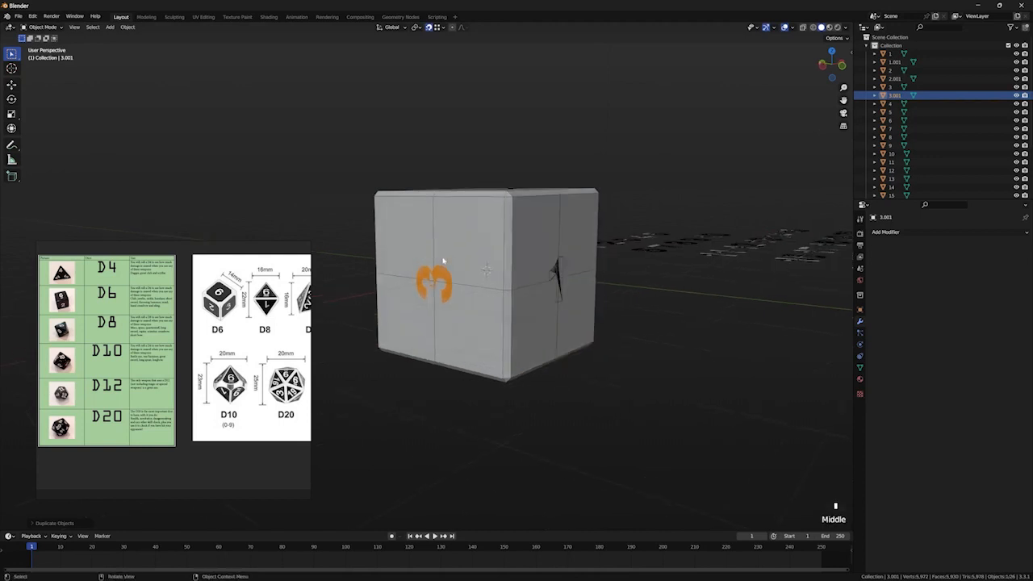
{"action": "scroll", "coordinate": [443, 261], "scroll_direction": "up", "scroll_amount": 3}
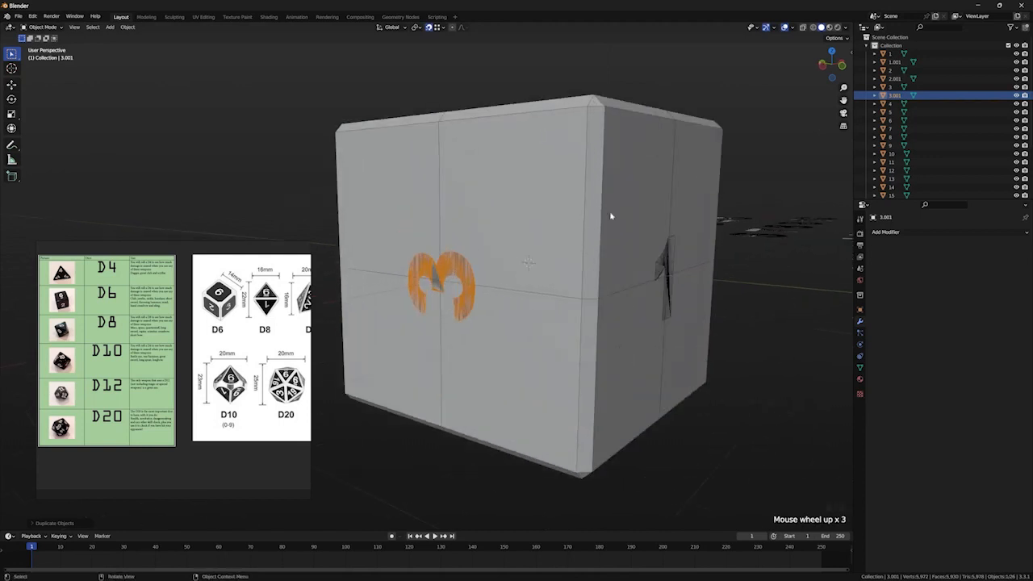
{"action": "scroll", "coordinate": [573, 155], "scroll_direction": "down", "scroll_amount": 2}
Step: Try rotating the copied 3 by -90 degrees about its local Z axis
{"action": "key", "text": "r"}
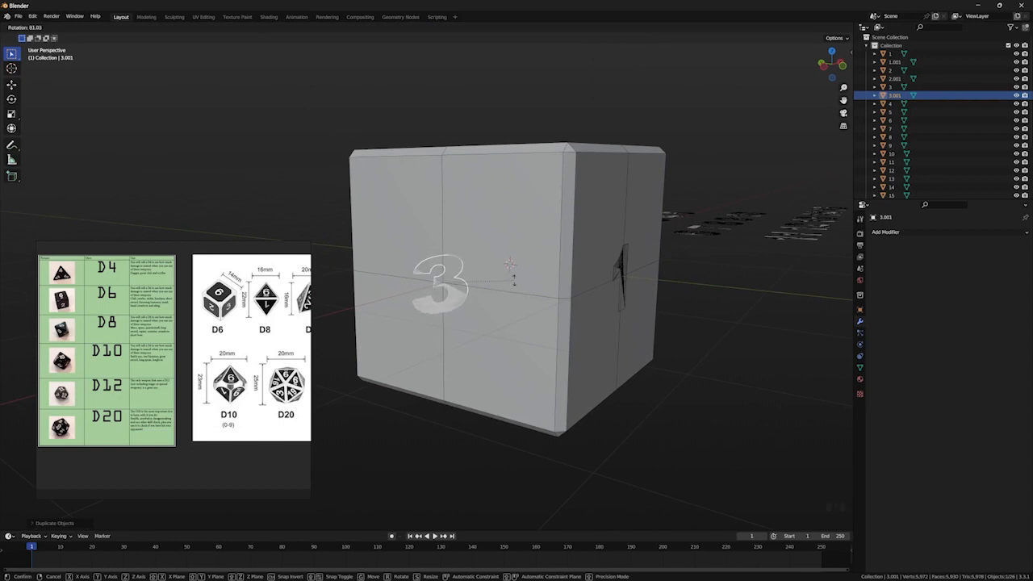
{"action": "key", "text": "z"}
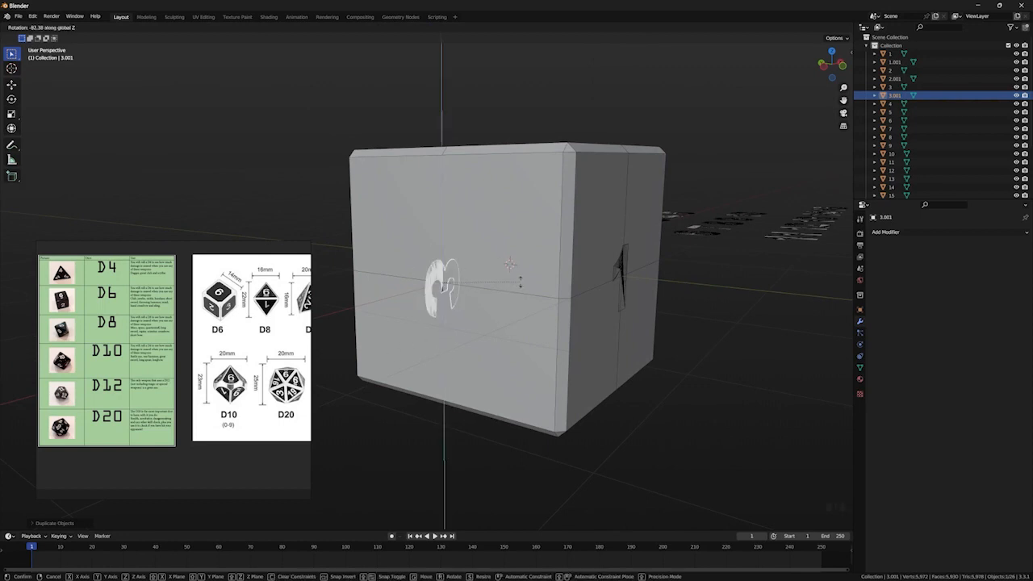
{"action": "key", "text": "z"}
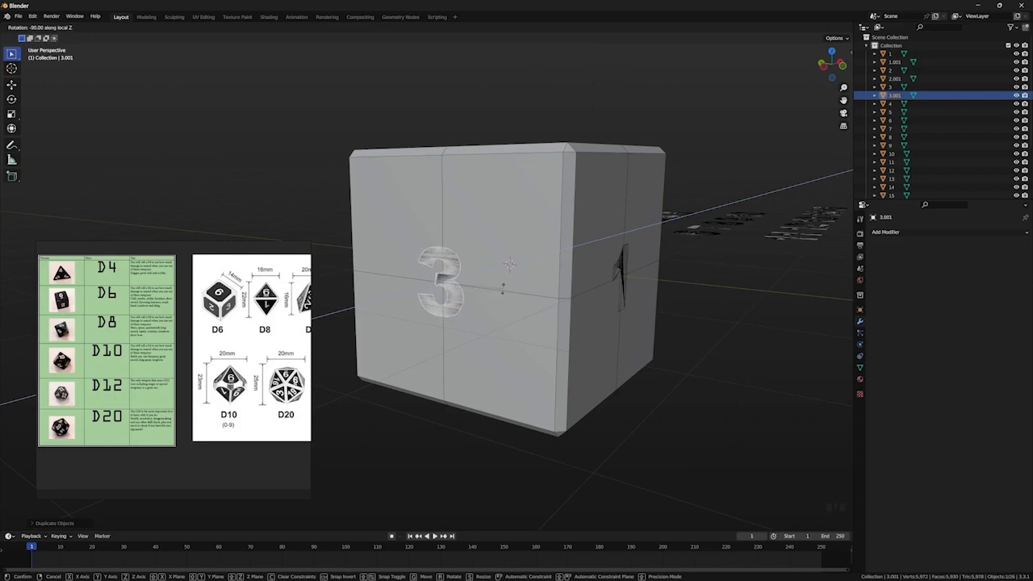
{"action": "left_click", "coordinate": [503, 288]}
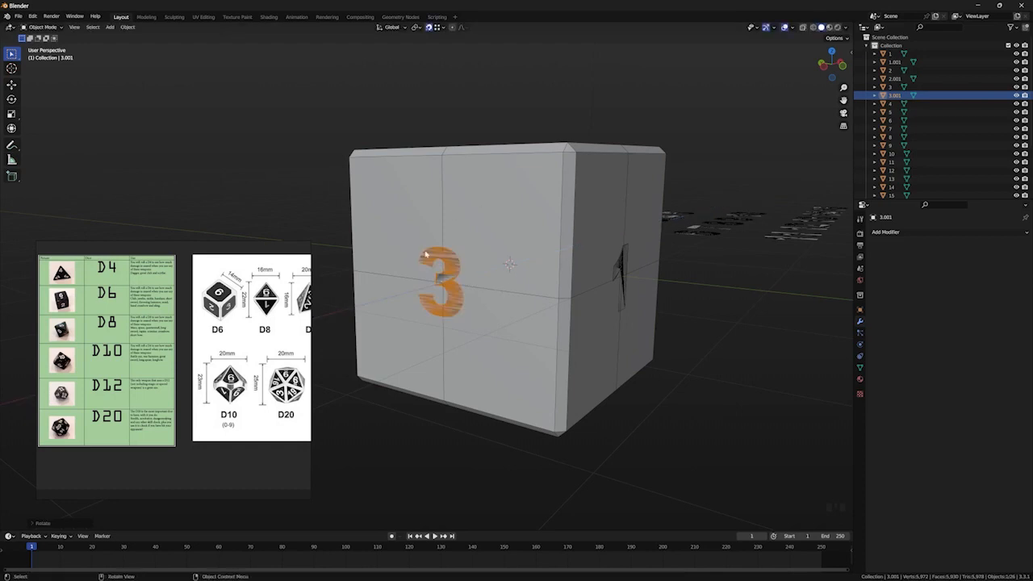
{"action": "middle_click_drag", "start_coordinate": [489, 172], "coordinate": [474, 277]}
Step: Turn the 3 upright on the cube's side face with a -90 degree rotation about local Z
{"action": "key", "text": "r"}
{"action": "key", "text": "z"}
{"action": "key", "text": "z"}
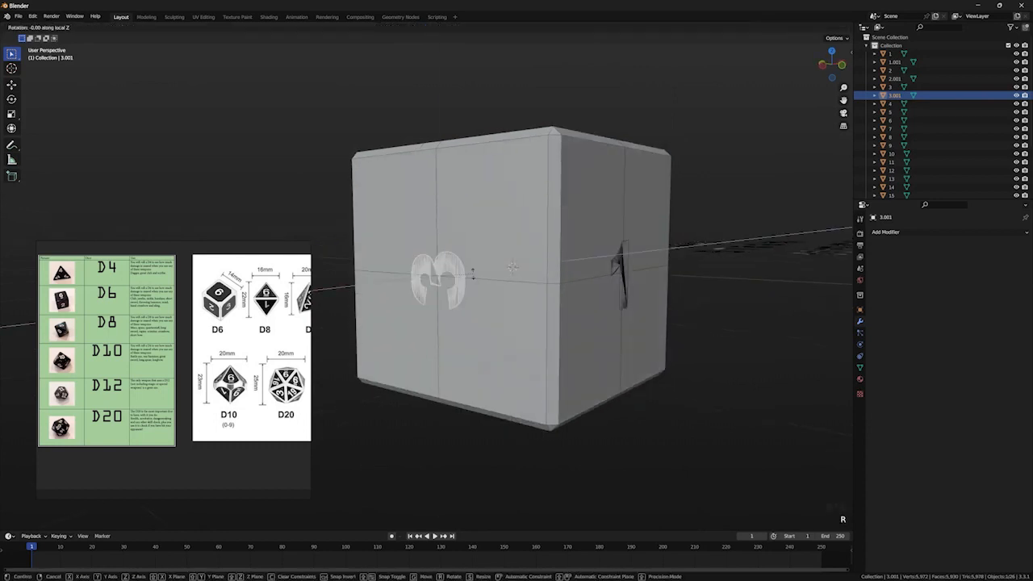
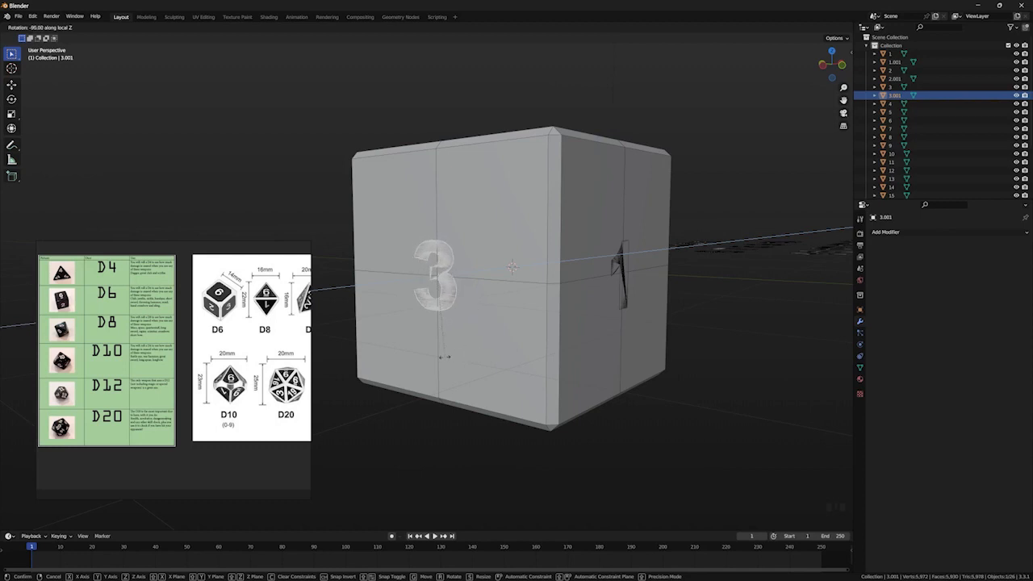
{"action": "left_click", "coordinate": [445, 356]}
{"action": "scroll", "coordinate": [669, 339], "scroll_direction": "down", "scroll_amount": 1}
Step: Duplicate the number 4 mesh and snap the copy to the centre of the cube's side face opposite the 3
{"action": "middle_click_drag", "start_coordinate": [669, 340], "coordinate": [592, 351]}
{"action": "scroll", "coordinate": [642, 353], "scroll_direction": "down", "scroll_amount": 1}
{"action": "middle_click_drag", "start_coordinate": [668, 362], "coordinate": [610, 357], "text": "shift"}
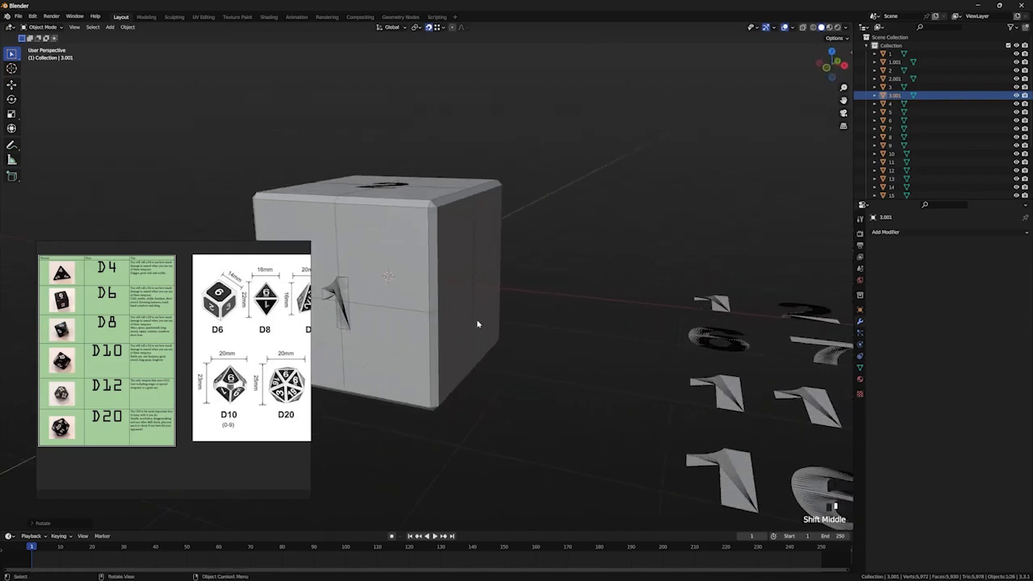
{"action": "middle_click_drag", "start_coordinate": [477, 324], "coordinate": [519, 328]}
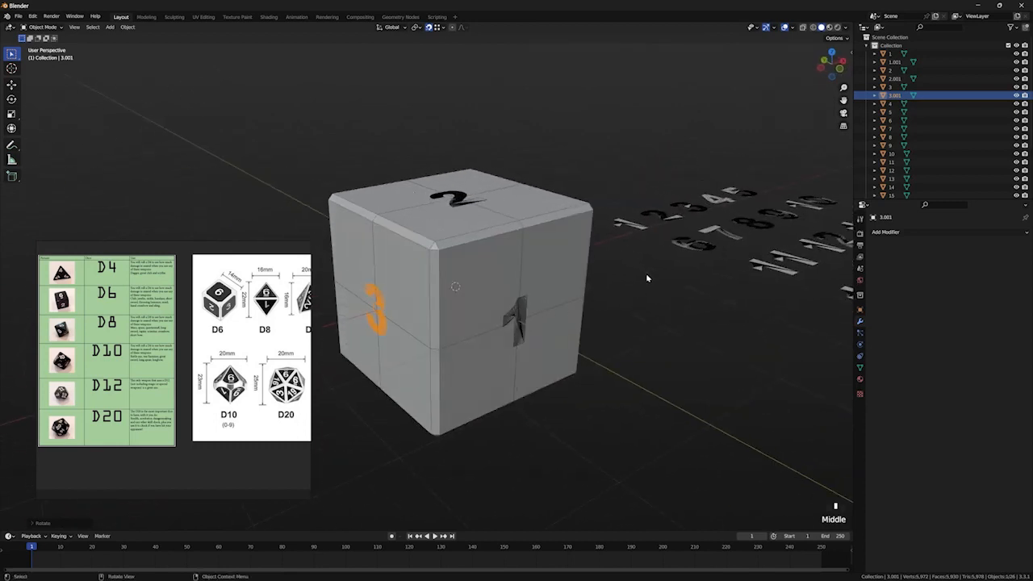
{"action": "left_click", "coordinate": [715, 208]}
{"action": "middle_click_drag", "start_coordinate": [706, 213], "coordinate": [678, 262]}
{"action": "scroll", "coordinate": [621, 240], "scroll_direction": "down", "scroll_amount": 3}
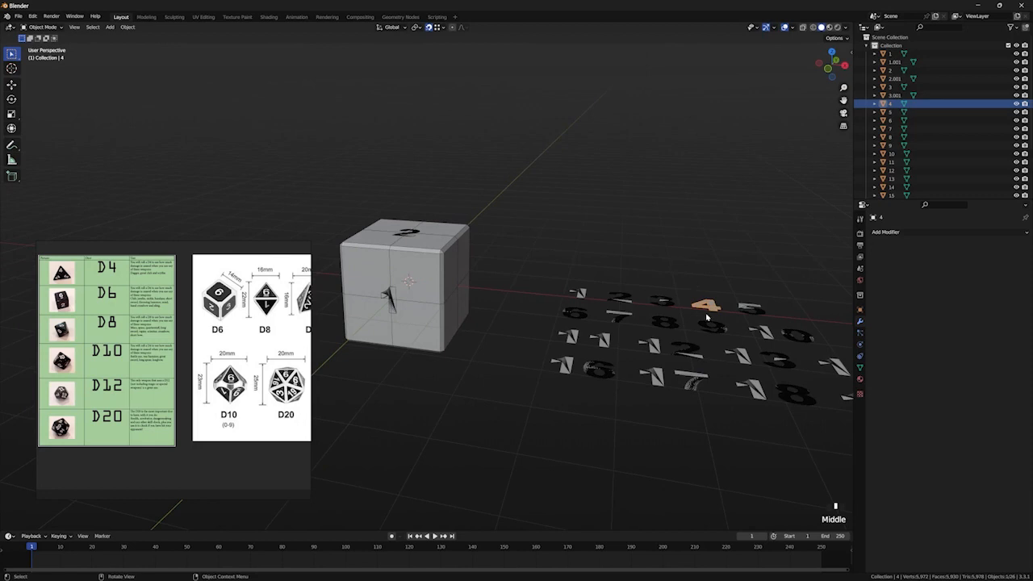
{"action": "key", "text": "shift+d"}
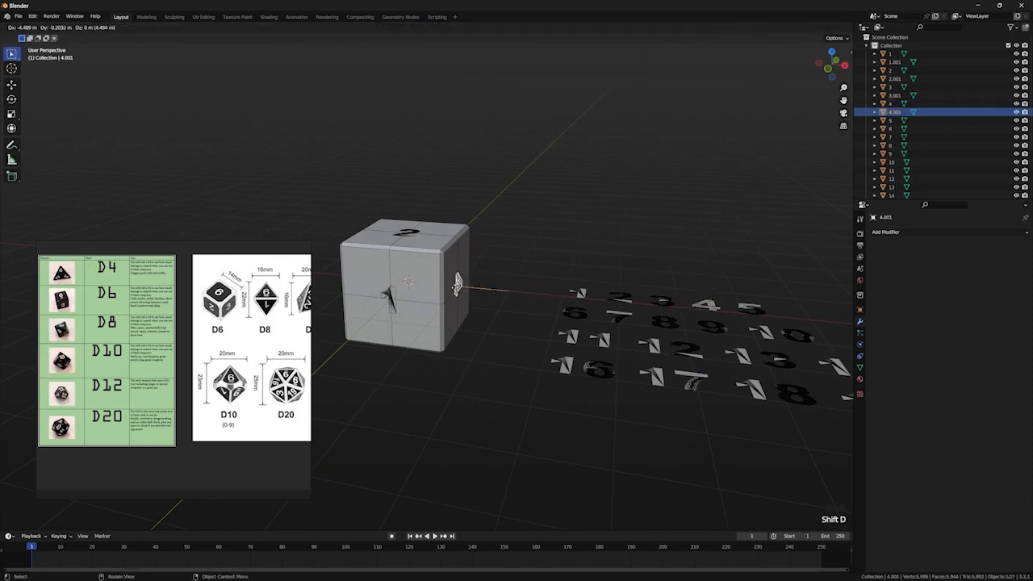
{"action": "left_click", "coordinate": [507, 289]}
Step: Rotate the copied 4 about its local Z axis until it stands upright on the cube's side face
{"action": "scroll", "coordinate": [533, 289], "scroll_direction": "up", "scroll_amount": 3}
{"action": "middle_click_drag", "start_coordinate": [533, 289], "coordinate": [510, 293]}
{"action": "scroll", "coordinate": [510, 292], "scroll_direction": "up", "scroll_amount": 1}
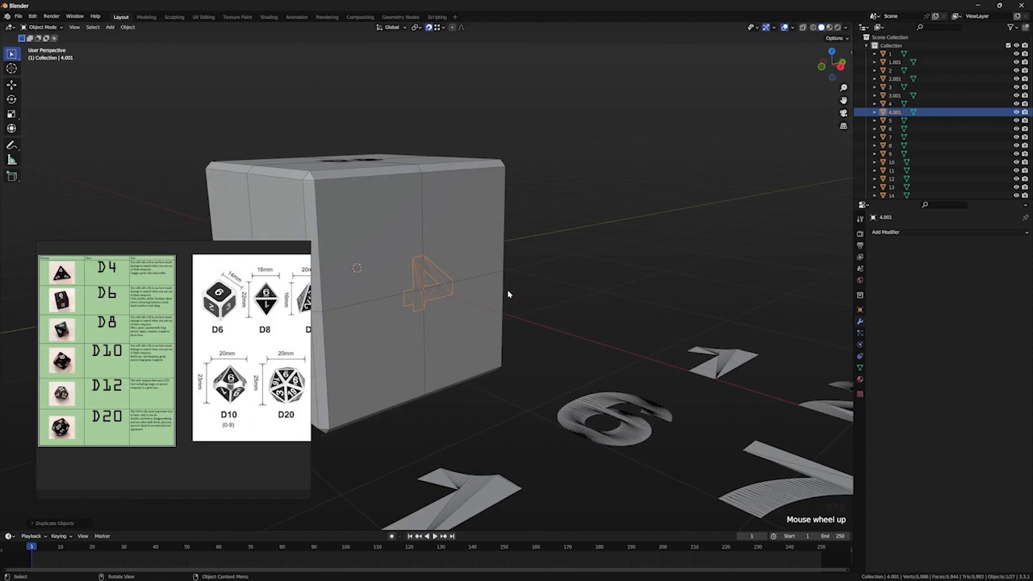
{"action": "key", "text": "r"}
{"action": "key", "text": "z"}
{"action": "key", "text": "z"}
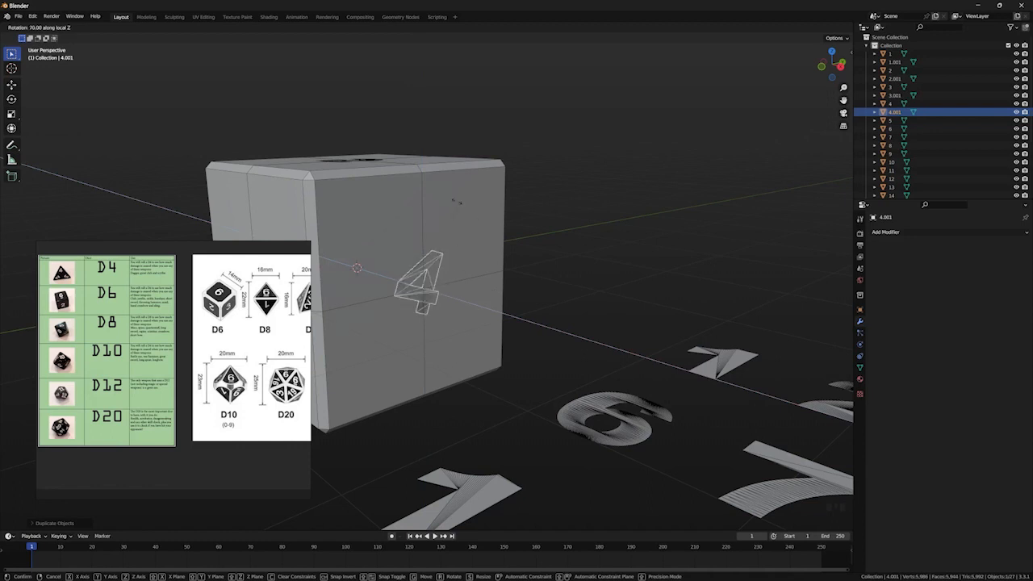
{"action": "left_click", "coordinate": [426, 199]}
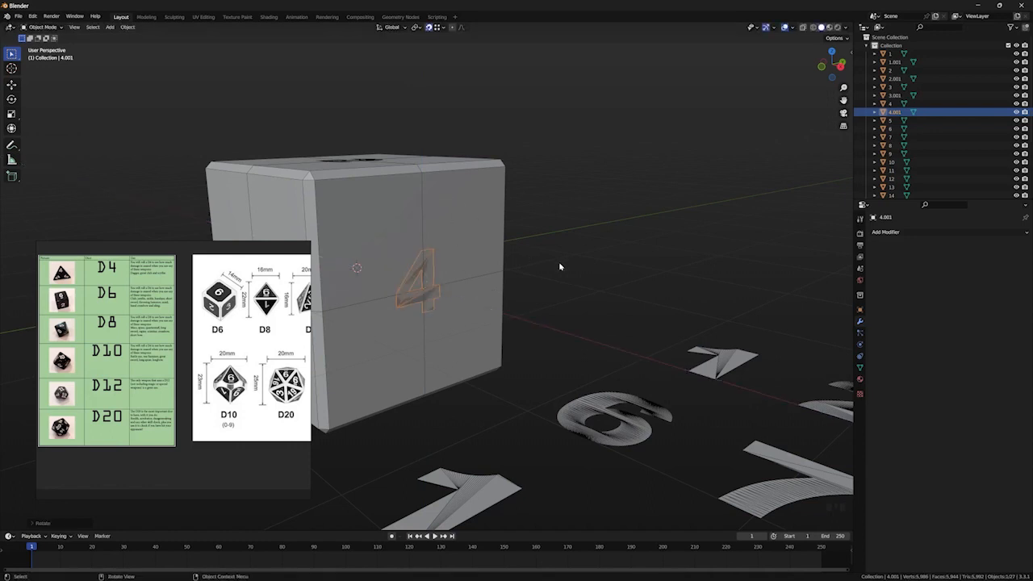
Step: Duplicate the number 5 mesh and snap the copy to the centre of the cube's face opposite the 1
{"action": "scroll", "coordinate": [570, 299], "scroll_direction": "down", "scroll_amount": 3}
{"action": "scroll", "coordinate": [595, 331], "scroll_direction": "up", "scroll_amount": 1}
{"action": "left_click", "coordinate": [590, 327]}
{"action": "mouse_move", "coordinate": [590, 327]}
{"action": "middle_mouse_down"}
{"action": "mouse_move", "coordinate": [465, 330]}
{"action": "mouse_move", "coordinate": [578, 329]}
{"action": "middle_mouse_up"}
{"action": "middle_click_drag", "start_coordinate": [354, 278], "coordinate": [503, 284], "text": "shift"}
{"action": "middle_click_drag", "start_coordinate": [298, 303], "coordinate": [379, 305], "text": "shift"}
{"action": "left_click", "coordinate": [380, 305]}
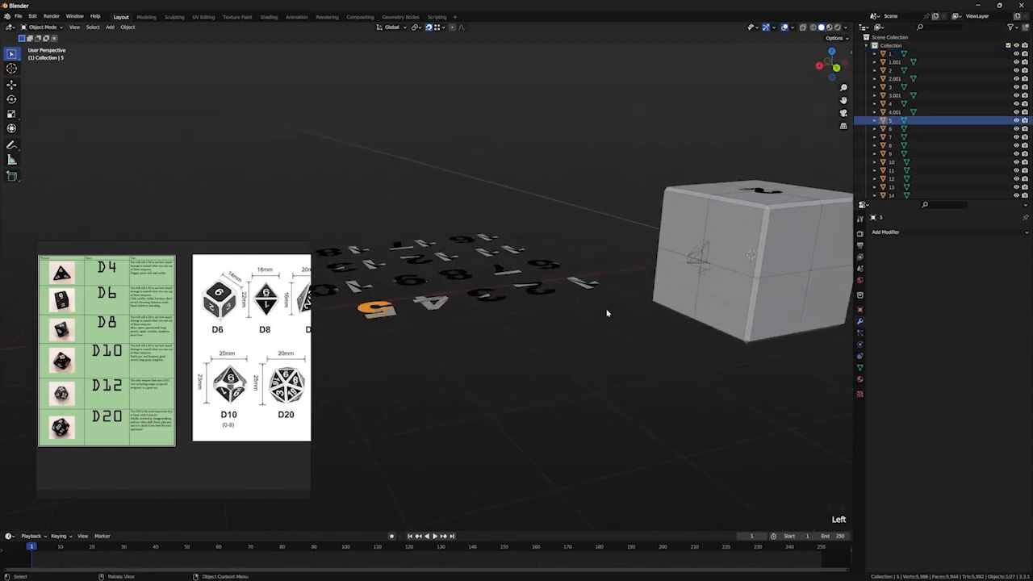
{"action": "middle_click_drag", "start_coordinate": [606, 309], "coordinate": [452, 319], "text": "shift"}
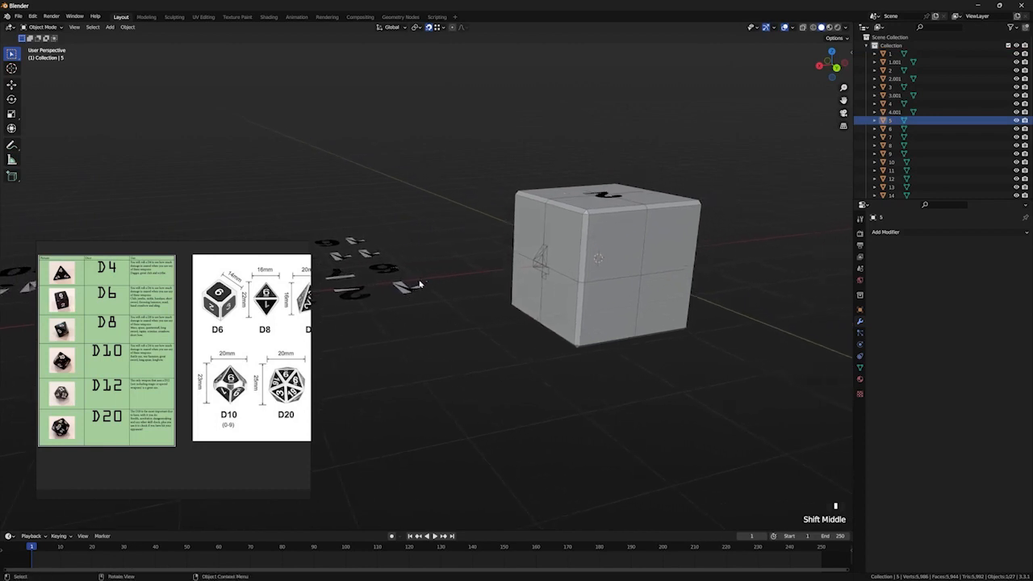
{"action": "key", "text": "shift+d"}
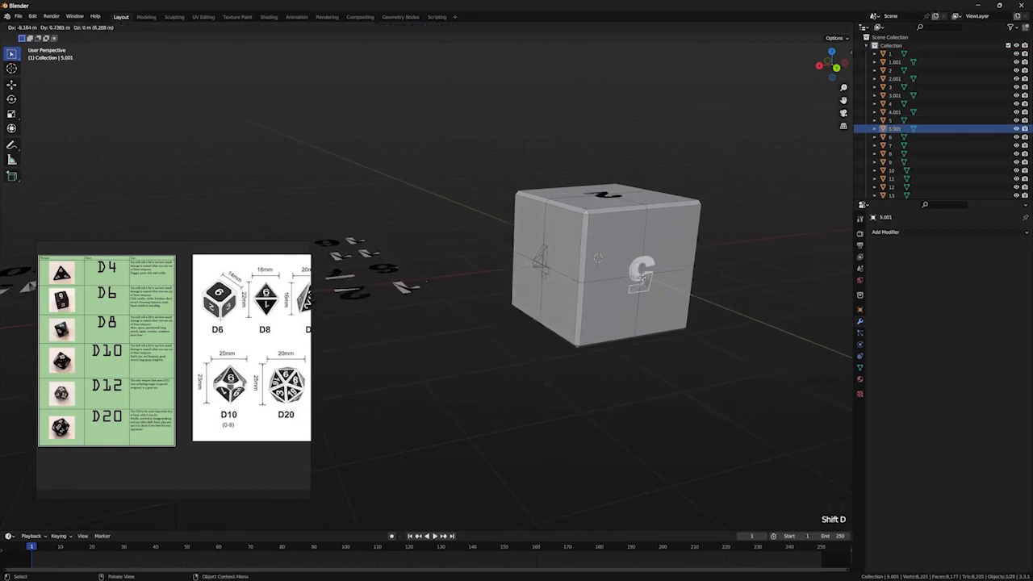
{"action": "left_click", "coordinate": [641, 279]}
{"action": "scroll", "coordinate": [686, 308], "scroll_direction": "up", "scroll_amount": 2}
{"action": "middle_click_drag", "start_coordinate": [661, 307], "coordinate": [519, 239], "text": "shift"}
{"action": "key", "text": "z"}
{"action": "key", "text": "z"}
{"action": "key", "text": "z"}
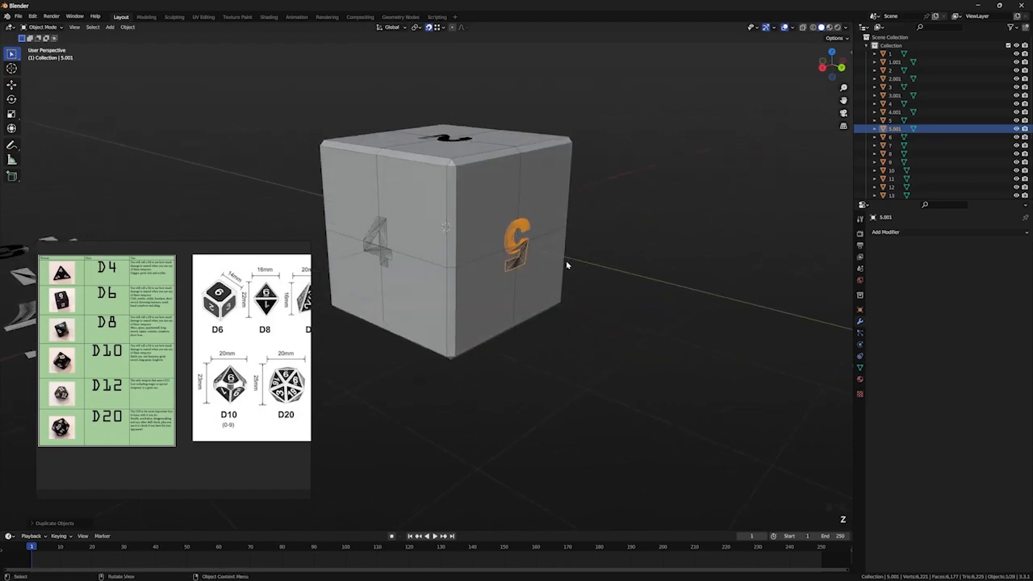
{"action": "key", "text": "r"}
{"action": "key", "text": "z"}
{"action": "key", "text": "y"}
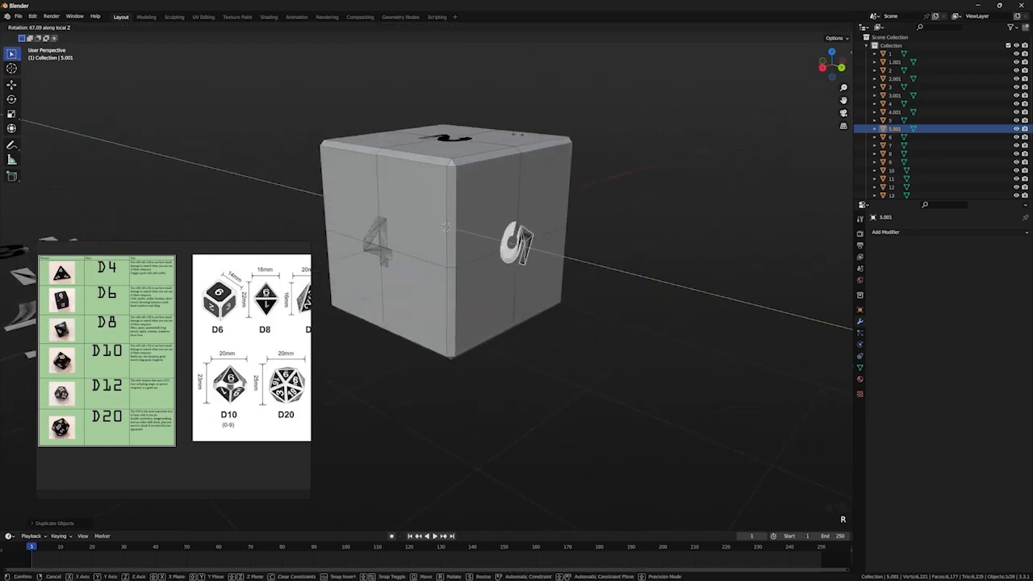
{"action": "right_click", "coordinate": [461, 170]}
{"action": "key", "text": "r"}
{"action": "key", "text": "z"}
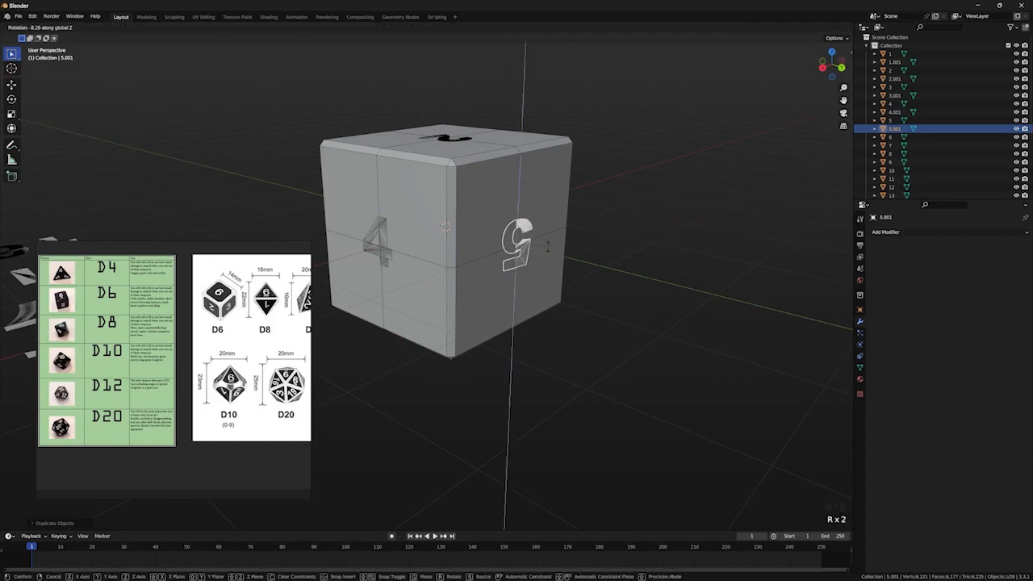
{"action": "key", "text": "z"}
{"action": "right_click", "coordinate": [587, 228]}
Step: Turn the copied 5 upright with a 180 degree rotation about its local Z axis
{"action": "key", "text": "r"}
{"action": "key", "text": "z"}
{"action": "key", "text": "z"}
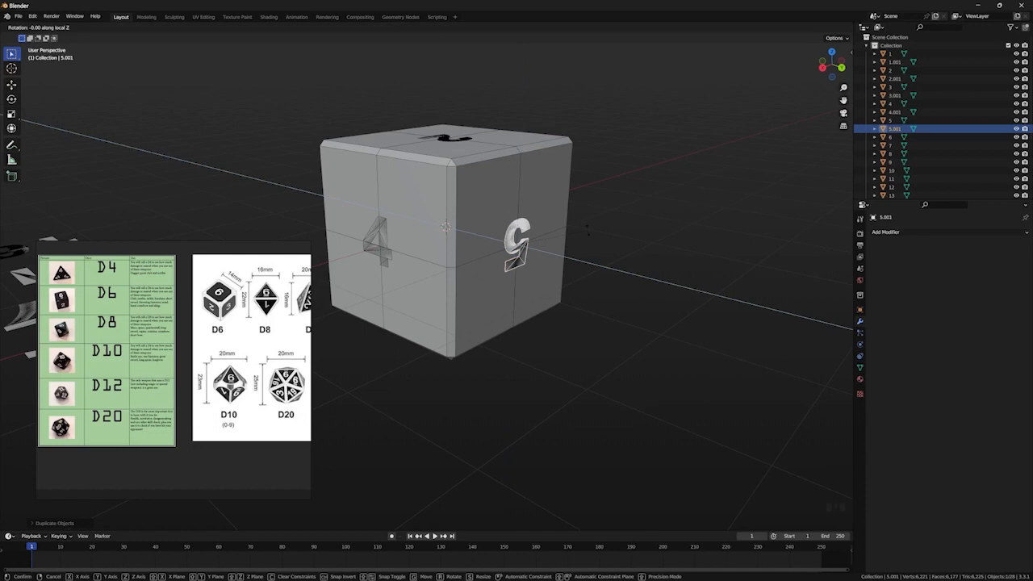
{"action": "type", "text": "180"}
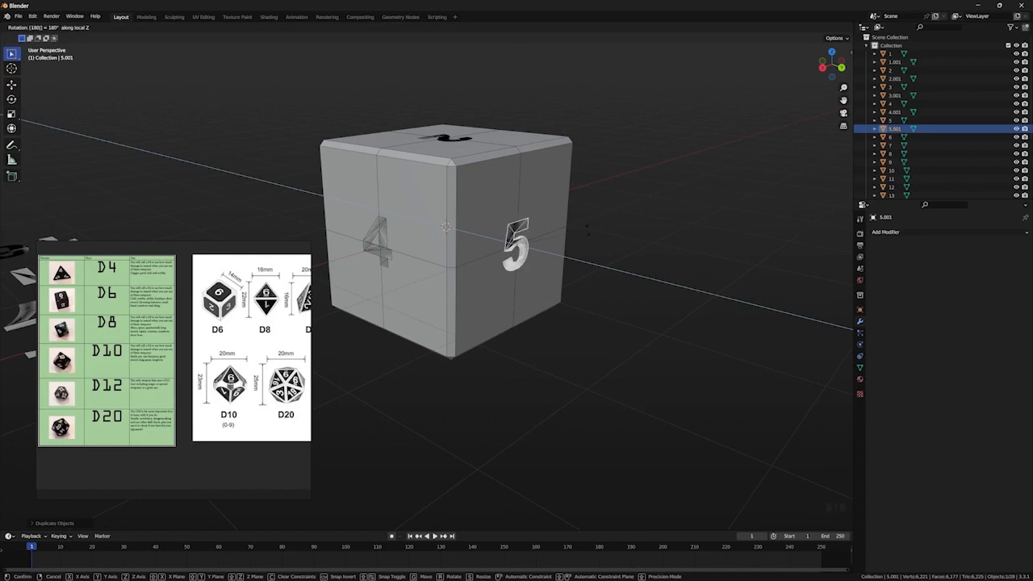
{"action": "key", "text": "Return"}
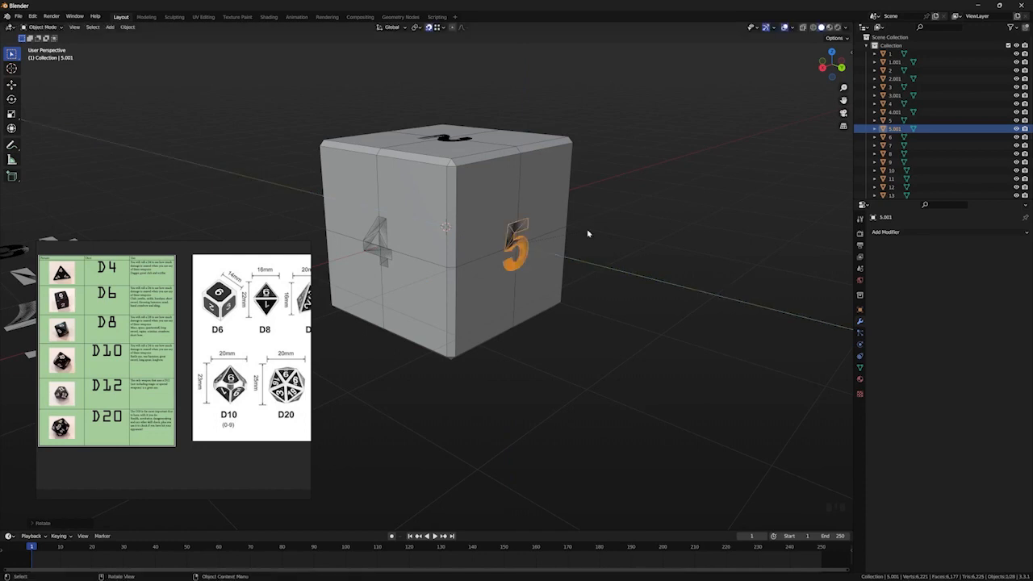
Step: Duplicate the number 6 mesh and snap the copy to the centre of the cube's bottom face
{"action": "middle_click_drag", "start_coordinate": [587, 229], "coordinate": [628, 307]}
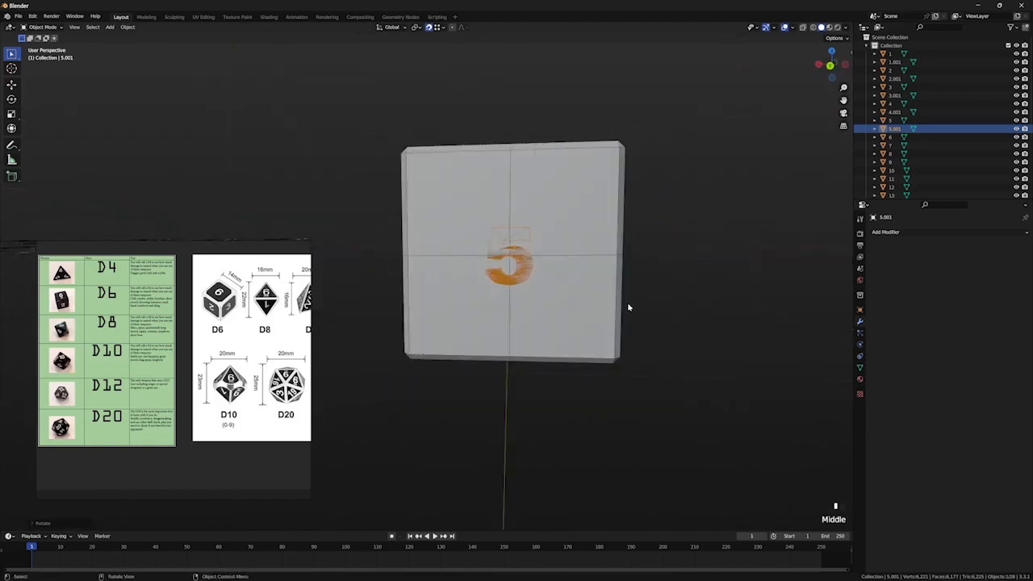
{"action": "scroll", "coordinate": [648, 277], "scroll_direction": "up", "scroll_amount": 2}
{"action": "scroll", "coordinate": [545, 259], "scroll_direction": "down", "scroll_amount": 1}
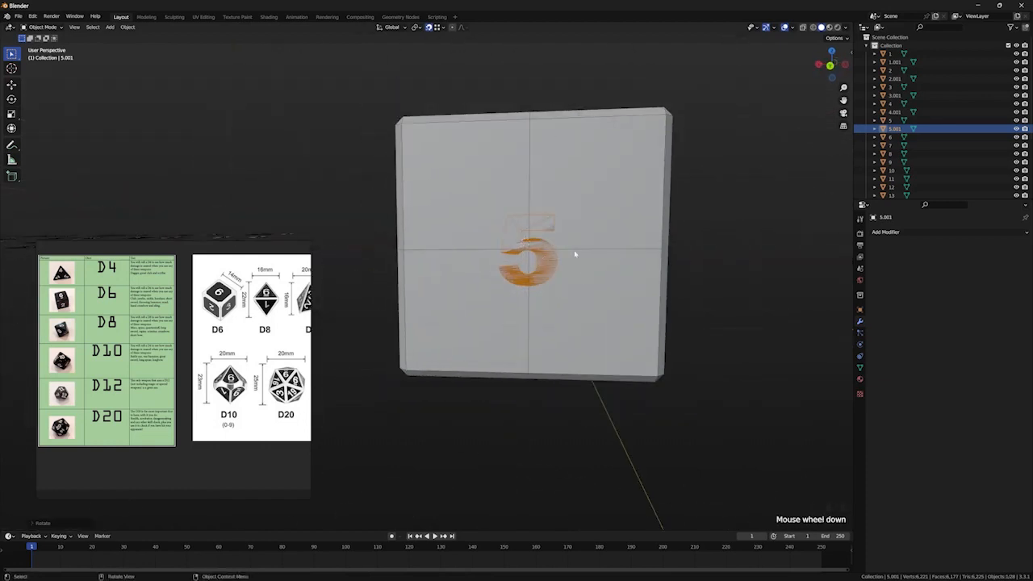
{"action": "middle_click_drag", "start_coordinate": [603, 274], "coordinate": [403, 290]}
{"action": "scroll", "coordinate": [505, 320], "scroll_direction": "down", "scroll_amount": 3}
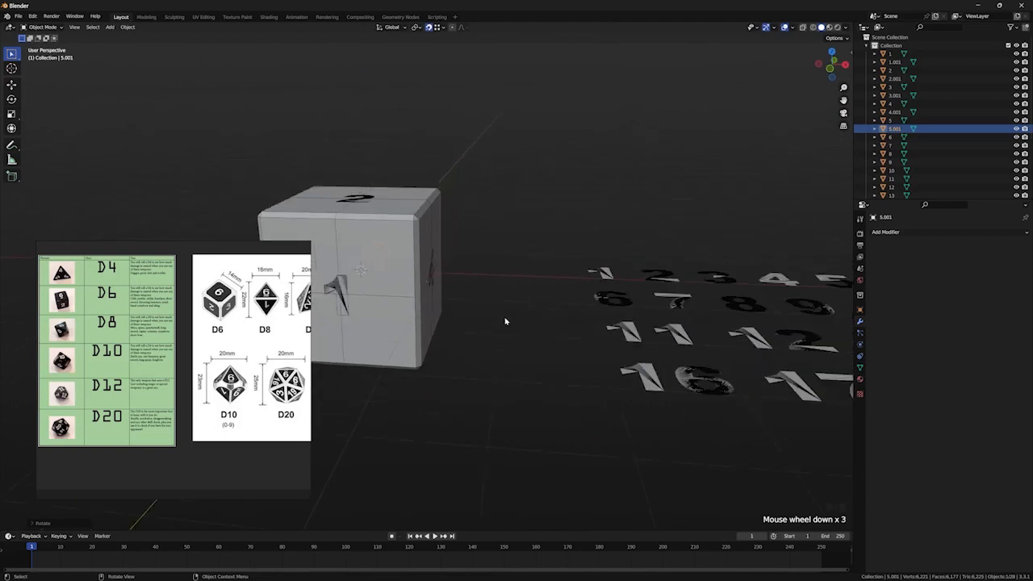
{"action": "middle_click_drag", "start_coordinate": [505, 320], "coordinate": [578, 339]}
{"action": "left_click", "coordinate": [624, 273]}
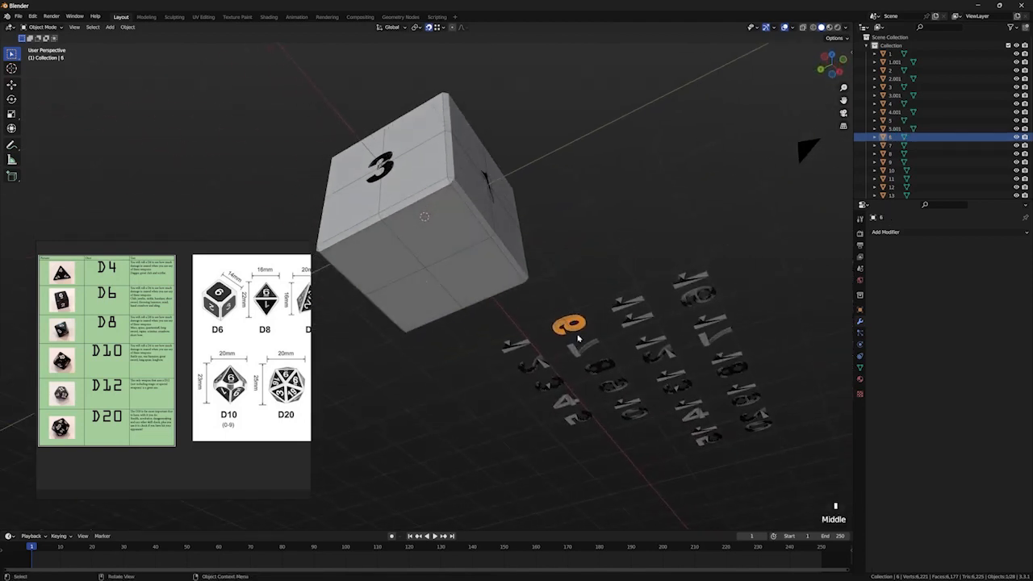
{"action": "key", "text": "shift+d"}
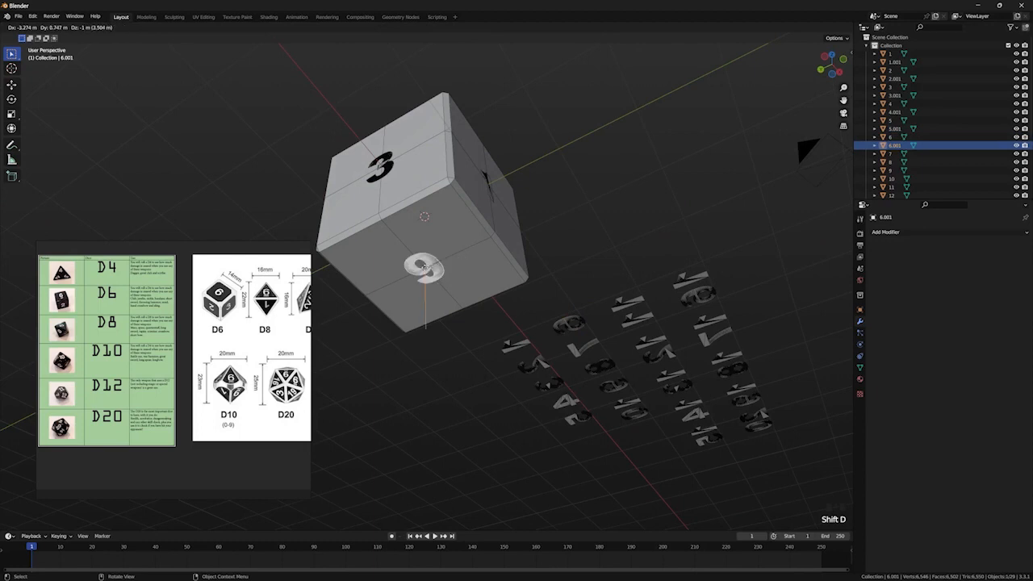
{"action": "left_click", "coordinate": [423, 266]}
Step: Rotate the copied 6 on the cube's bottom face by -90 degrees about the global Z axis
{"action": "mouse_move", "coordinate": [466, 272]}
{"action": "middle_mouse_down"}
{"action": "mouse_move", "coordinate": [440, 282]}
{"action": "mouse_move", "coordinate": [479, 282]}
{"action": "middle_mouse_up"}
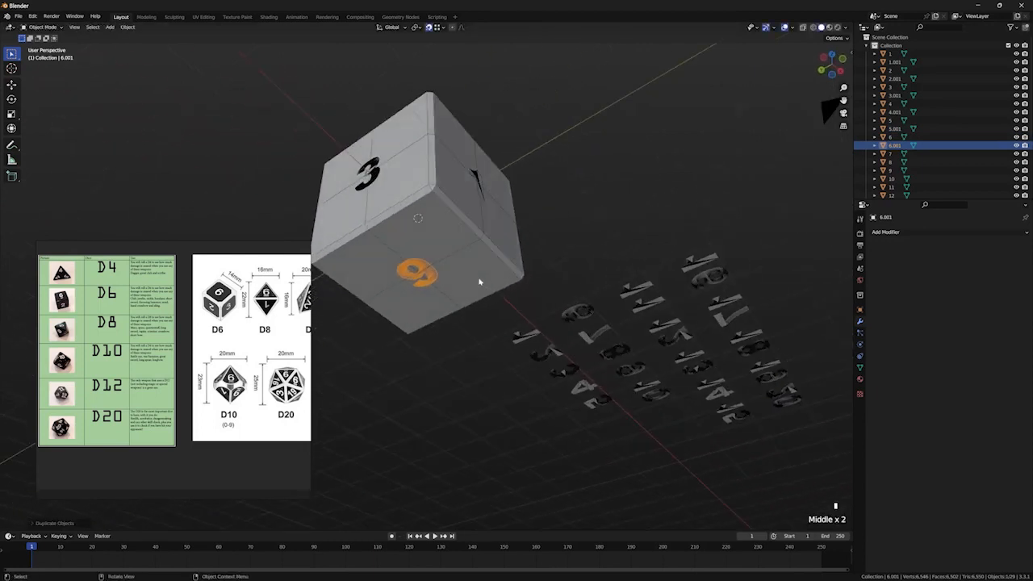
{"action": "key", "text": "r"}
{"action": "key", "text": "z"}
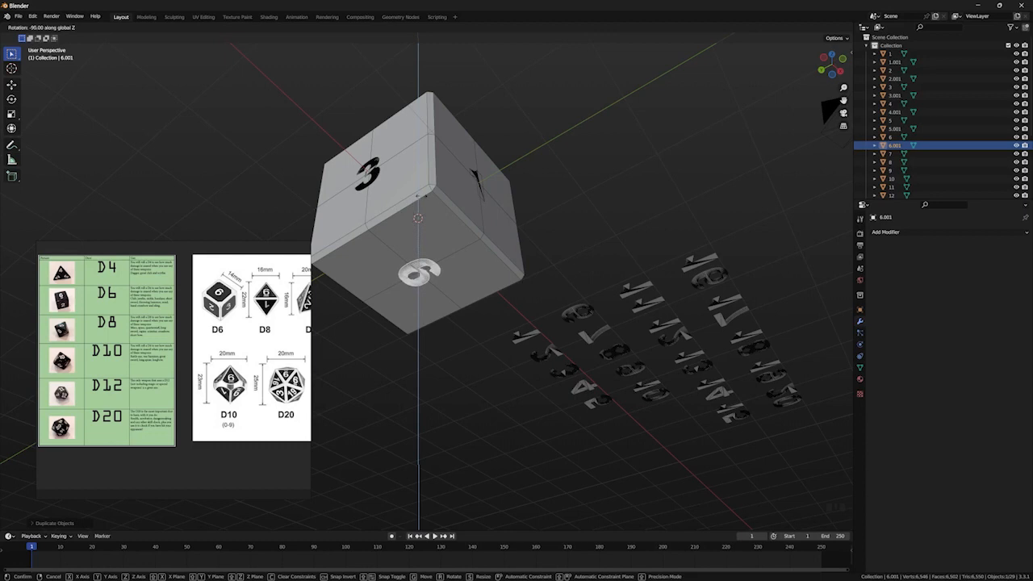
{"action": "left_click", "coordinate": [418, 529]}
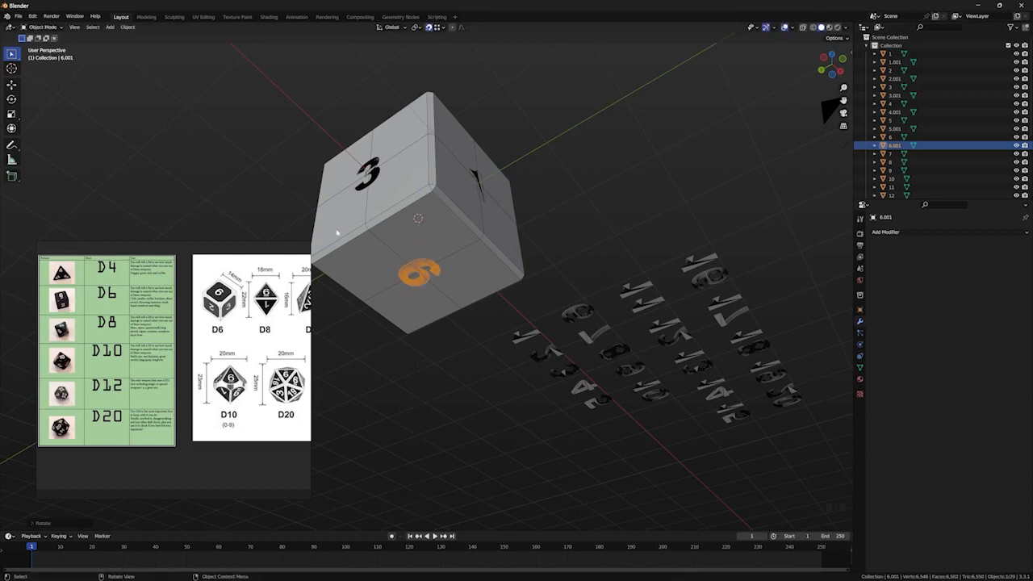
Step: Try a further rotation of the copied 6 about its local Z axis
{"action": "key", "text": "r"}
{"action": "key", "text": "z"}
{"action": "key", "text": "z"}
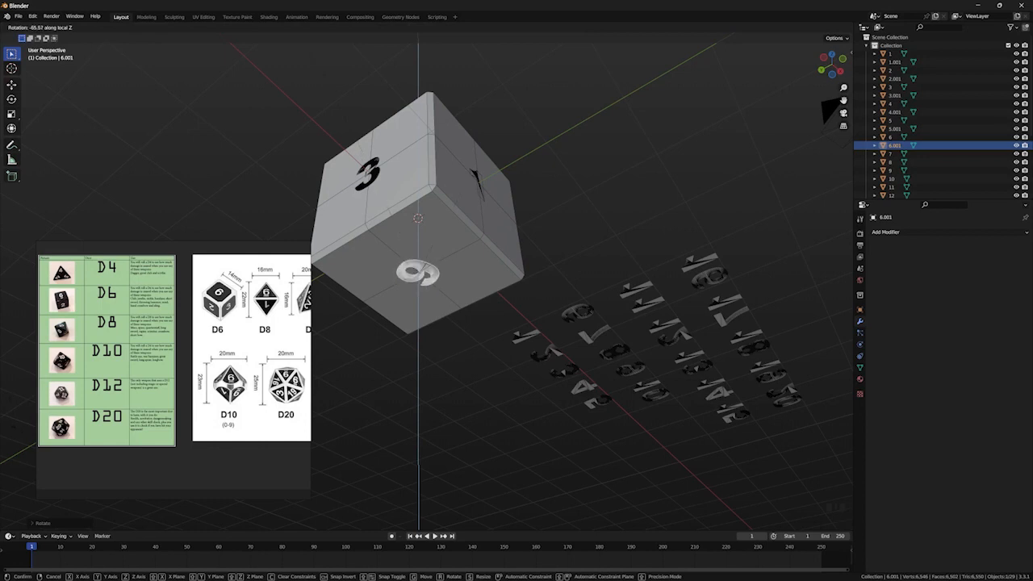
{"action": "left_click", "coordinate": [423, 495]}
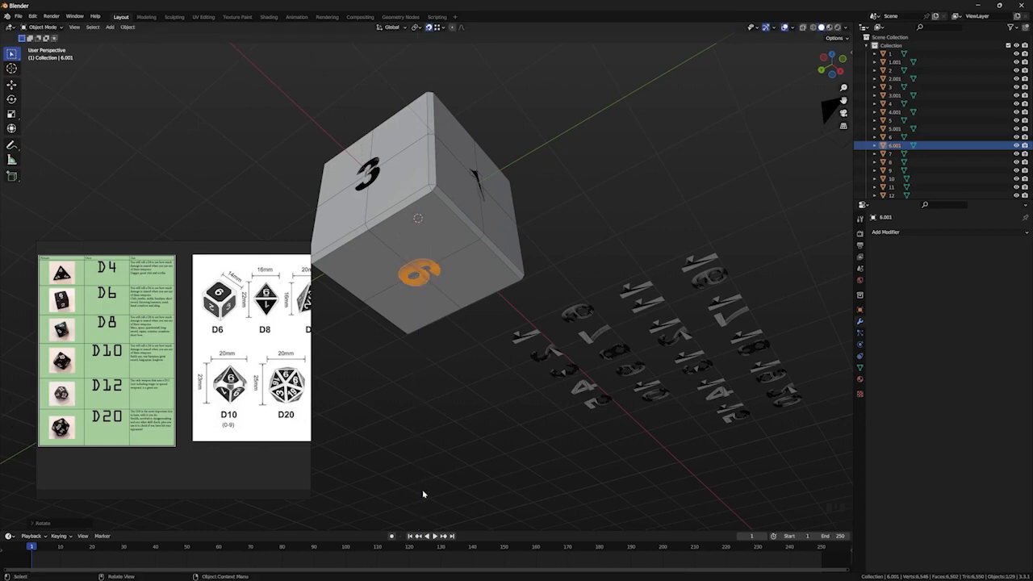
Step: Select the number 1 on the cube's front face and examine its mesh up close
{"action": "middle_click_drag", "start_coordinate": [423, 495], "coordinate": [443, 438]}
{"action": "scroll", "coordinate": [450, 431], "scroll_direction": "down", "scroll_amount": 2}
{"action": "scroll", "coordinate": [450, 431], "scroll_direction": "up", "scroll_amount": 1}
{"action": "scroll", "coordinate": [442, 438], "scroll_direction": "up", "scroll_amount": 1}
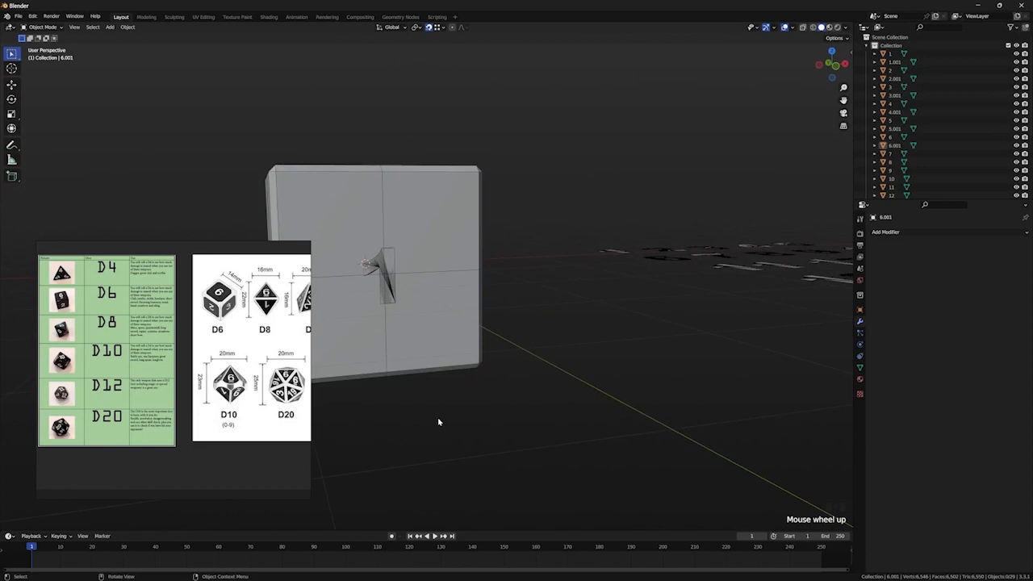
{"action": "scroll", "coordinate": [424, 342], "scroll_direction": "up", "scroll_amount": 1}
{"action": "middle_click_drag", "start_coordinate": [424, 341], "coordinate": [512, 346], "text": "shift"}
{"action": "scroll", "coordinate": [519, 341], "scroll_direction": "up", "scroll_amount": 3}
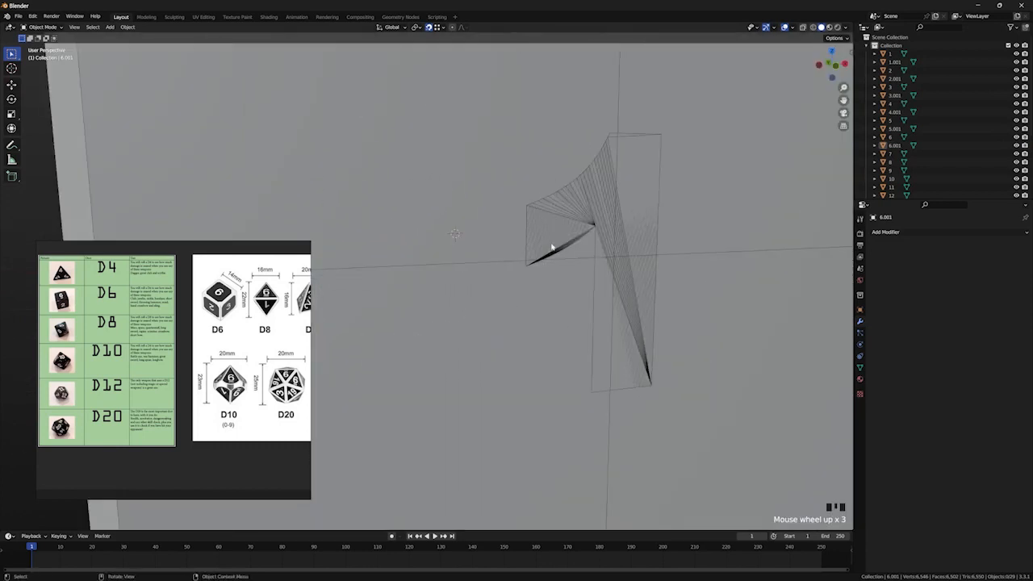
{"action": "left_click", "coordinate": [595, 227]}
{"action": "scroll", "coordinate": [720, 337], "scroll_direction": "down", "scroll_amount": 2}
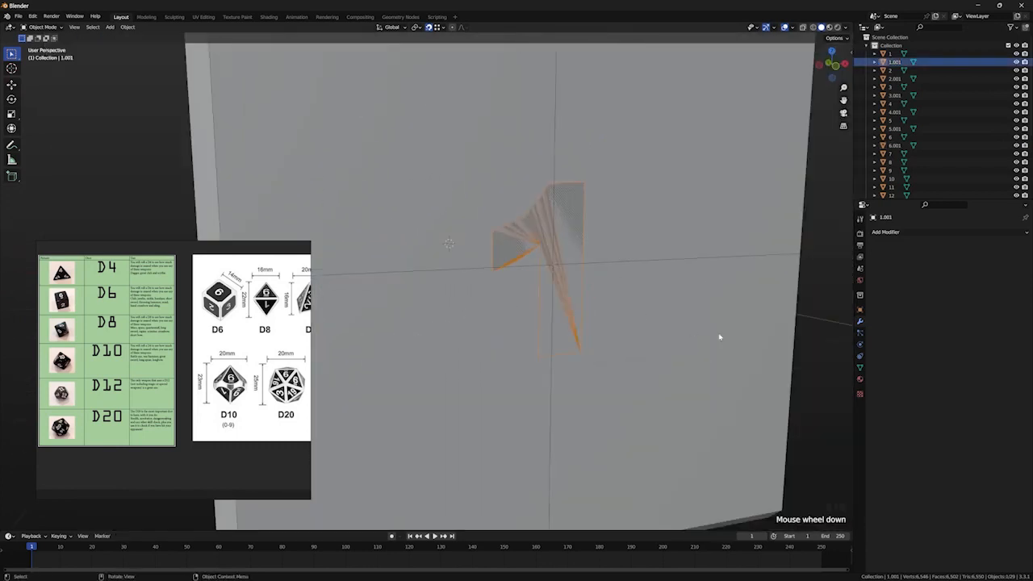
{"action": "left_click", "coordinate": [576, 296]}
{"action": "left_click", "coordinate": [578, 293]}
{"action": "scroll", "coordinate": [722, 297], "scroll_direction": "down", "scroll_amount": 2}
{"action": "scroll", "coordinate": [578, 299], "scroll_direction": "down", "scroll_amount": 2}
{"action": "scroll", "coordinate": [574, 280], "scroll_direction": "up", "scroll_amount": 2}
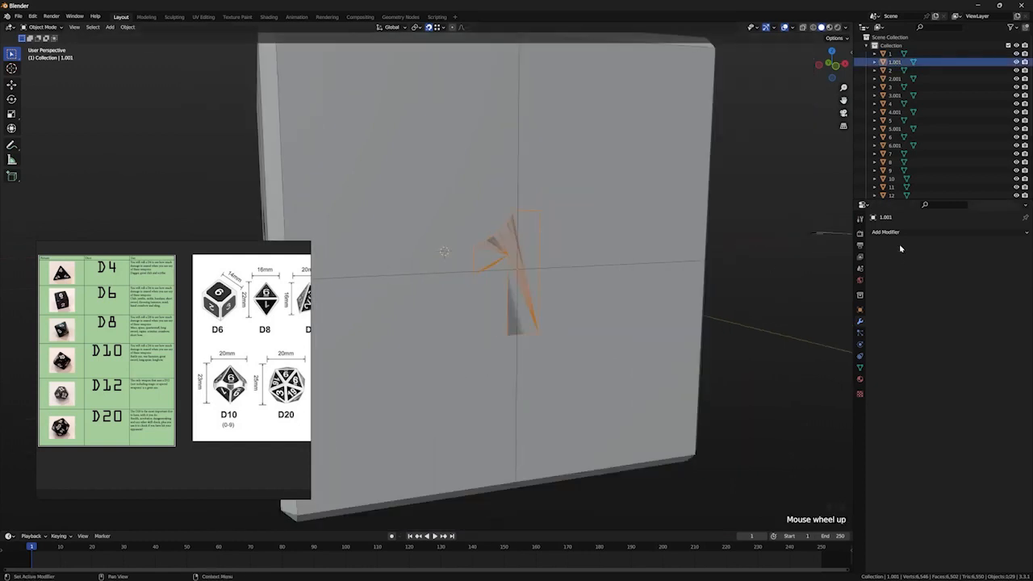
{"action": "left_click", "coordinate": [902, 234]}
{"action": "left_click", "coordinate": [787, 210]}
{"action": "scroll", "coordinate": [606, 236], "scroll_direction": "down", "scroll_amount": 1}
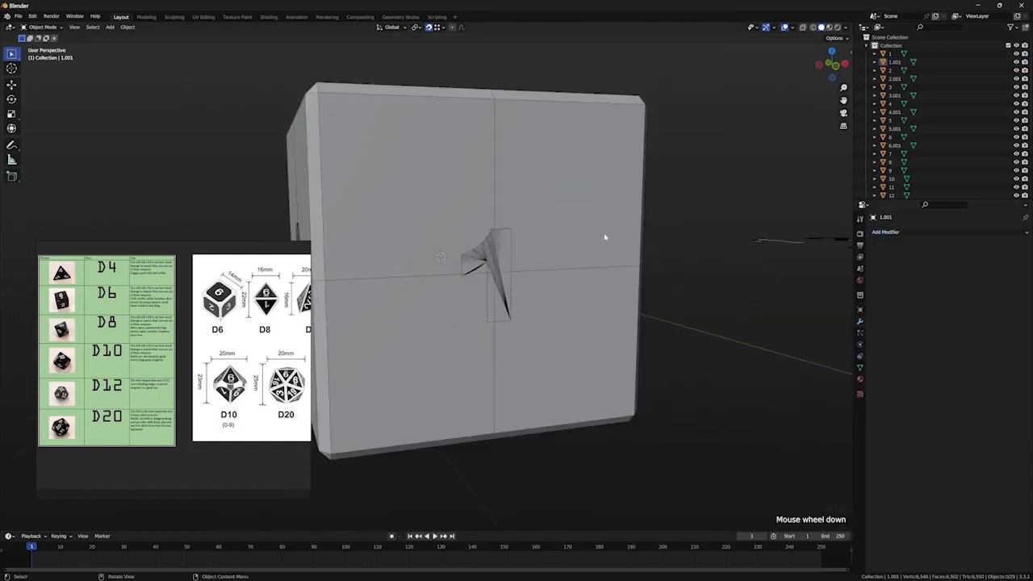
{"action": "middle_click_drag", "start_coordinate": [519, 238], "coordinate": [552, 258]}
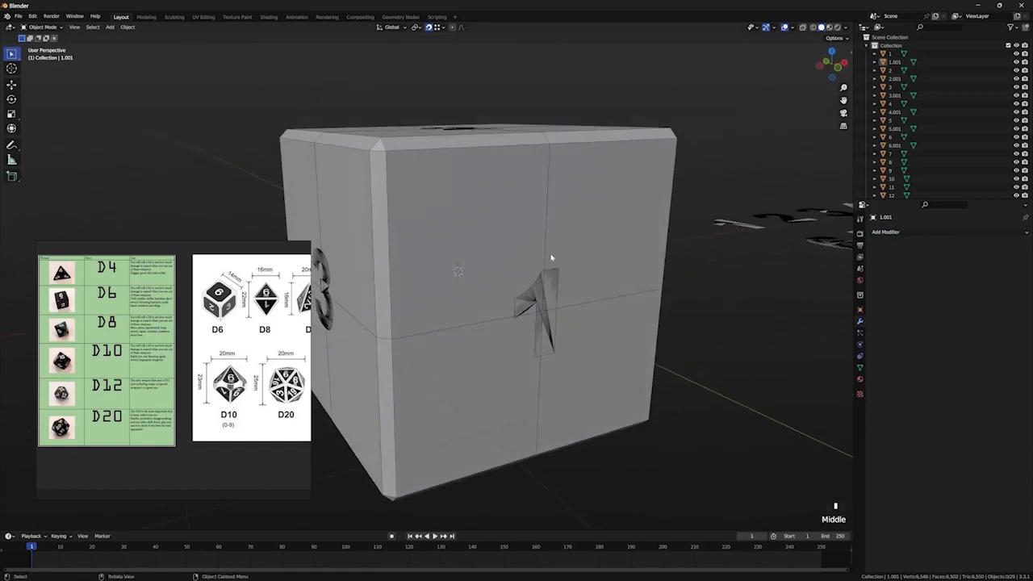
Step: Select the number 1 on the cube's front face and frame the view on it
{"action": "left_click", "coordinate": [555, 306]}
{"action": "scroll", "coordinate": [554, 306], "scroll_direction": "up", "scroll_amount": 1}
{"action": "middle_click_drag", "start_coordinate": [547, 300], "coordinate": [508, 275], "text": "shift"}
{"action": "scroll", "coordinate": [513, 272], "scroll_direction": "up", "scroll_amount": 1}
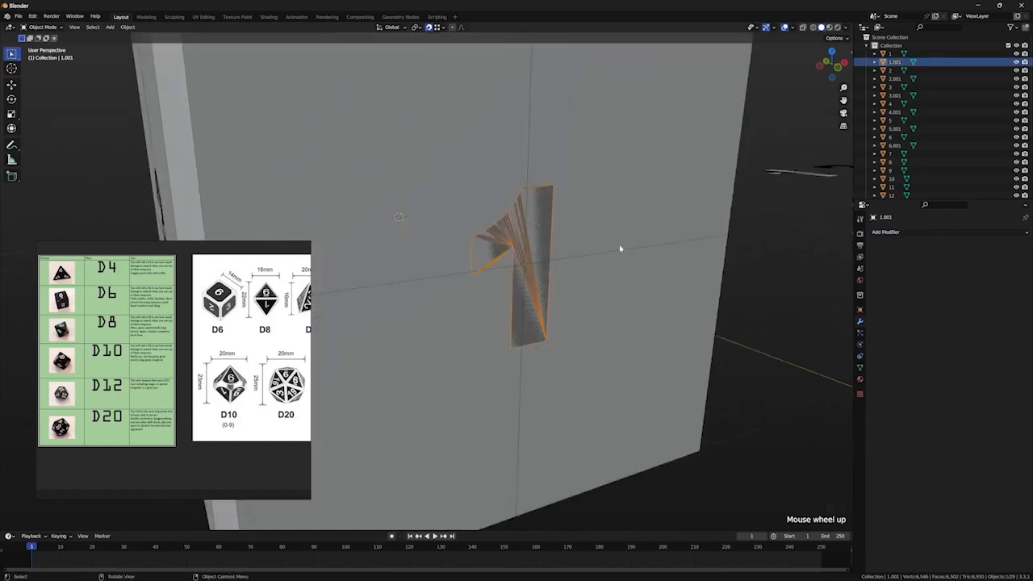
{"action": "left_click", "coordinate": [938, 232]}
{"action": "middle_click_drag", "start_coordinate": [669, 233], "coordinate": [775, 251]}
{"action": "scroll", "coordinate": [711, 236], "scroll_direction": "down", "scroll_amount": 2}
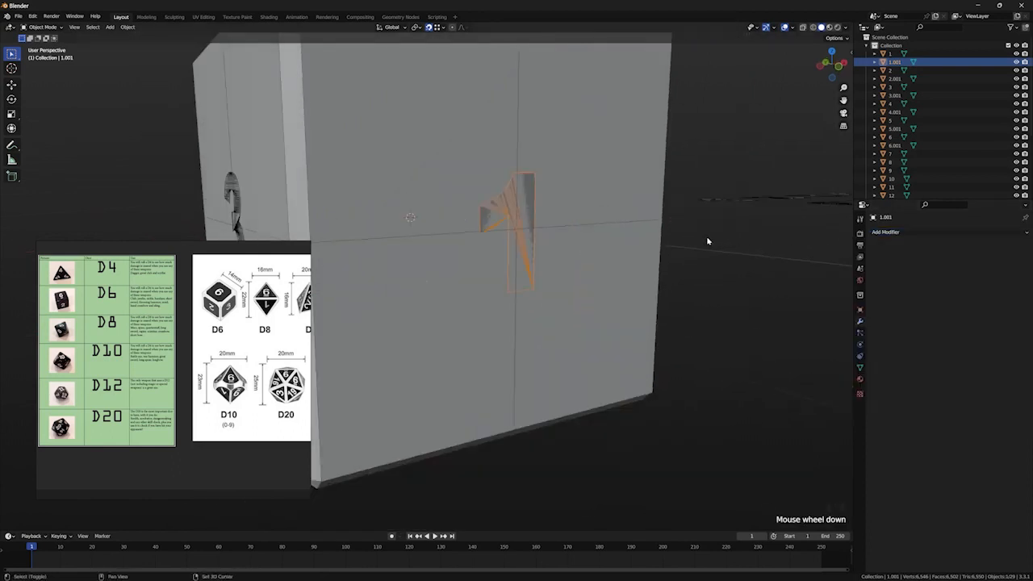
{"action": "middle_click_drag", "start_coordinate": [692, 235], "coordinate": [602, 226], "text": "shift"}
{"action": "scroll", "coordinate": [648, 234], "scroll_direction": "up", "scroll_amount": 2}
{"action": "key", "text": "grave"}
{"action": "left_click", "coordinate": [635, 261]}
{"action": "scroll", "coordinate": [646, 275], "scroll_direction": "down", "scroll_amount": 1}
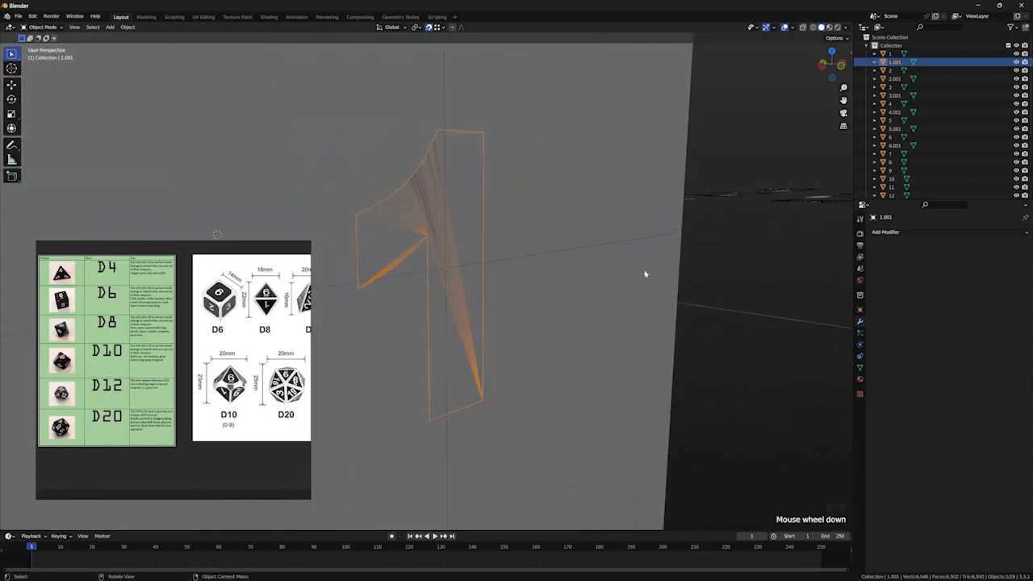
Step: Add a Solidify modifier to the 1 and inspect its thickness with X-ray on and off
{"action": "middle_click_drag", "start_coordinate": [646, 274], "coordinate": [646, 187]}
{"action": "scroll", "coordinate": [652, 166], "scroll_direction": "down", "scroll_amount": 2}
{"action": "left_click", "coordinate": [947, 233]}
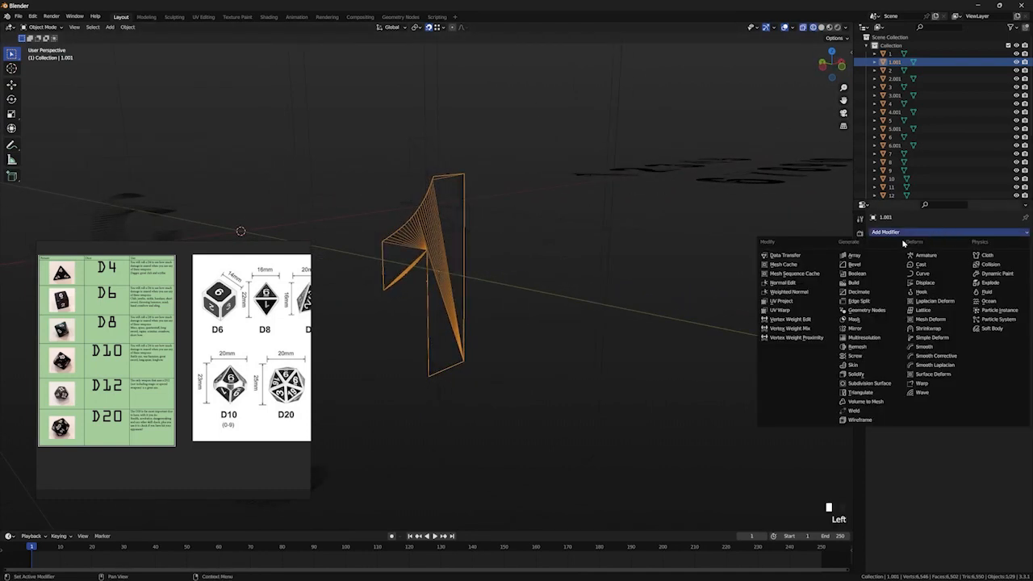
{"action": "left_click", "coordinate": [906, 234]}
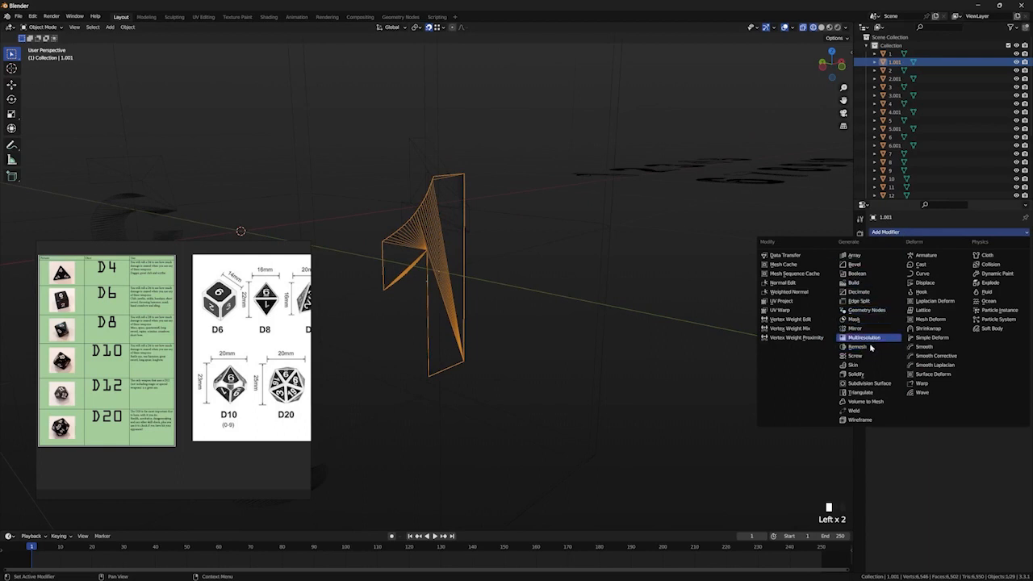
{"action": "left_click", "coordinate": [862, 376]}
{"action": "middle_click_drag", "start_coordinate": [581, 266], "coordinate": [622, 279]}
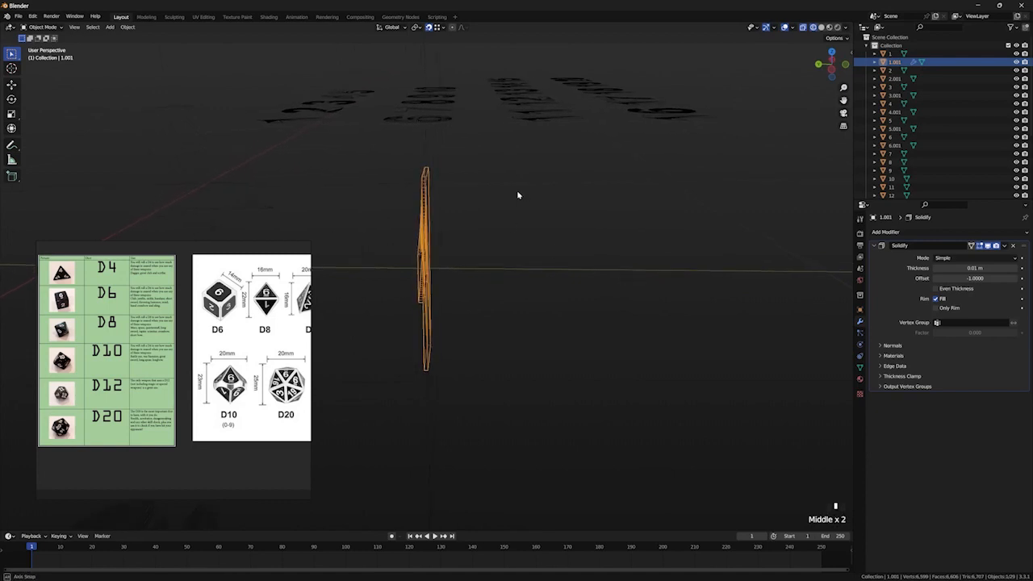
{"action": "middle_click_drag", "start_coordinate": [516, 194], "coordinate": [482, 219]}
{"action": "key", "text": "alt+z"}
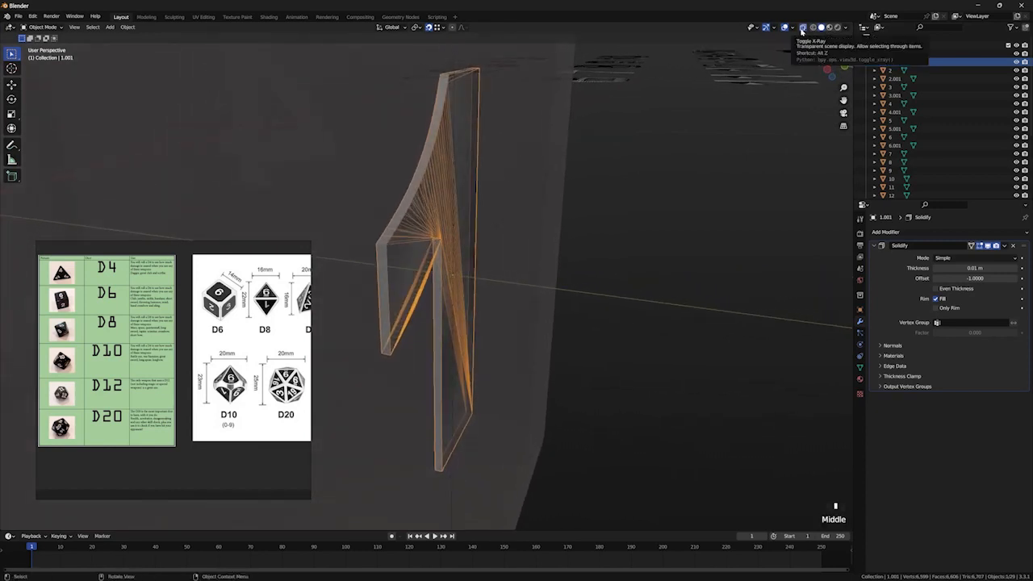
{"action": "middle_click_drag", "start_coordinate": [627, 207], "coordinate": [655, 219]}
{"action": "middle_click_drag", "start_coordinate": [475, 155], "coordinate": [457, 224]}
{"action": "key", "text": "alt+z"}
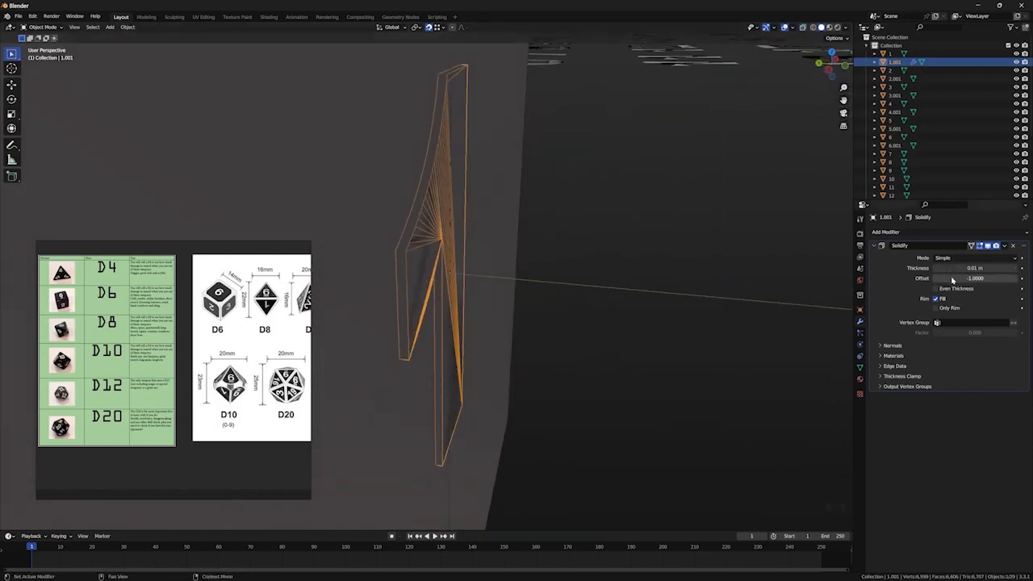
Step: Try Solidify offsets of -0.5409 and 1.0000 on the 1
{"action": "left_click_drag", "start_coordinate": [951, 279], "coordinate": [972, 278]}
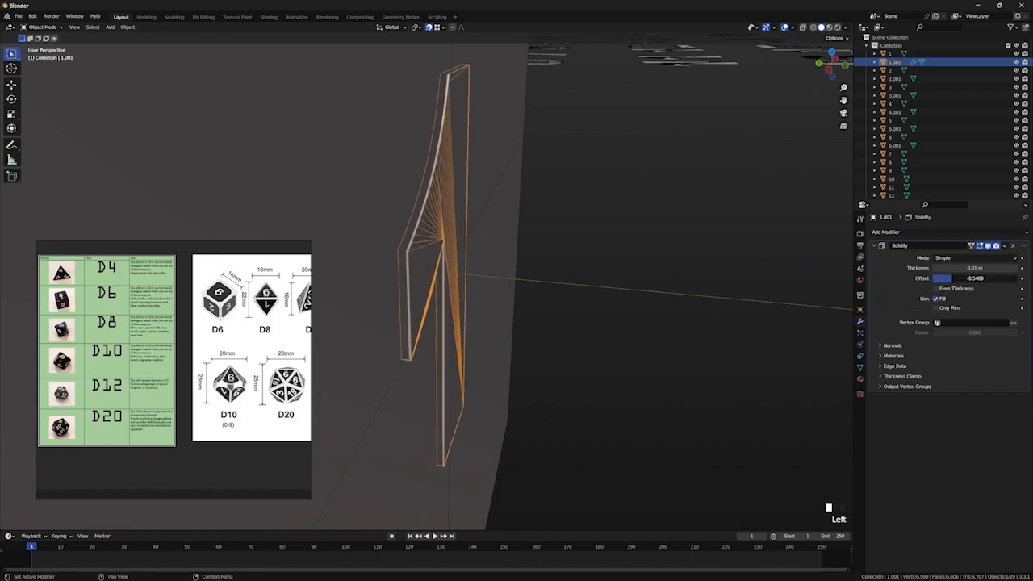
{"action": "middle_click_drag", "start_coordinate": [712, 297], "coordinate": [660, 293]}
{"action": "scroll", "coordinate": [683, 293], "scroll_direction": "down", "scroll_amount": 4}
{"action": "scroll", "coordinate": [689, 299], "scroll_direction": "up", "scroll_amount": 2}
{"action": "scroll", "coordinate": [660, 293], "scroll_direction": "up", "scroll_amount": 1}
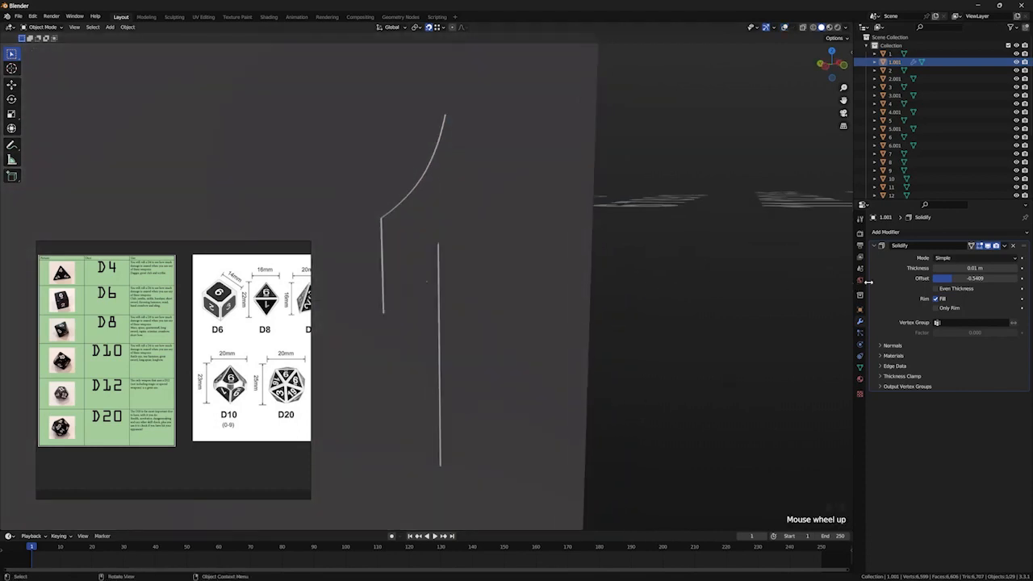
{"action": "scroll", "coordinate": [657, 283], "scroll_direction": "down", "scroll_amount": 6}
{"action": "left_click_drag", "start_coordinate": [965, 282], "coordinate": [1019, 280]}
{"action": "scroll", "coordinate": [2, 286], "scroll_direction": "up", "scroll_amount": 6}
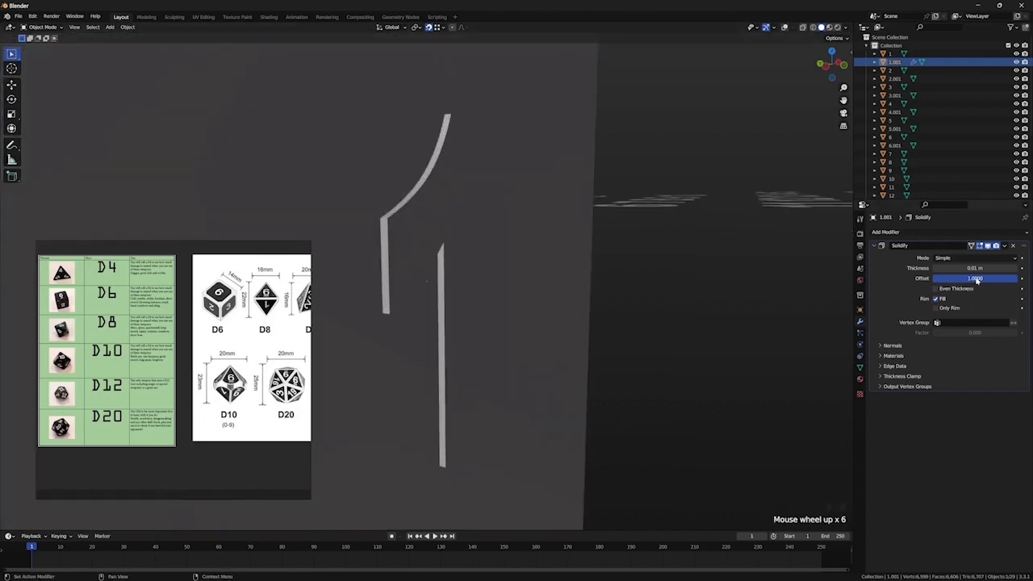
Step: Set the Solidify offset of the 1 to -0.6792 and check its depth in the cube's face from the side
{"action": "left_click_drag", "start_coordinate": [977, 280], "coordinate": [947, 280]}
{"action": "mouse_move", "coordinate": [604, 284]}
{"action": "middle_mouse_down"}
{"action": "mouse_move", "coordinate": [635, 293]}
{"action": "mouse_move", "coordinate": [591, 293]}
{"action": "mouse_move", "coordinate": [607, 302]}
{"action": "middle_mouse_up"}
{"action": "scroll", "coordinate": [591, 293], "scroll_direction": "down", "scroll_amount": 2}
{"action": "scroll", "coordinate": [591, 293], "scroll_direction": "up", "scroll_amount": 3}
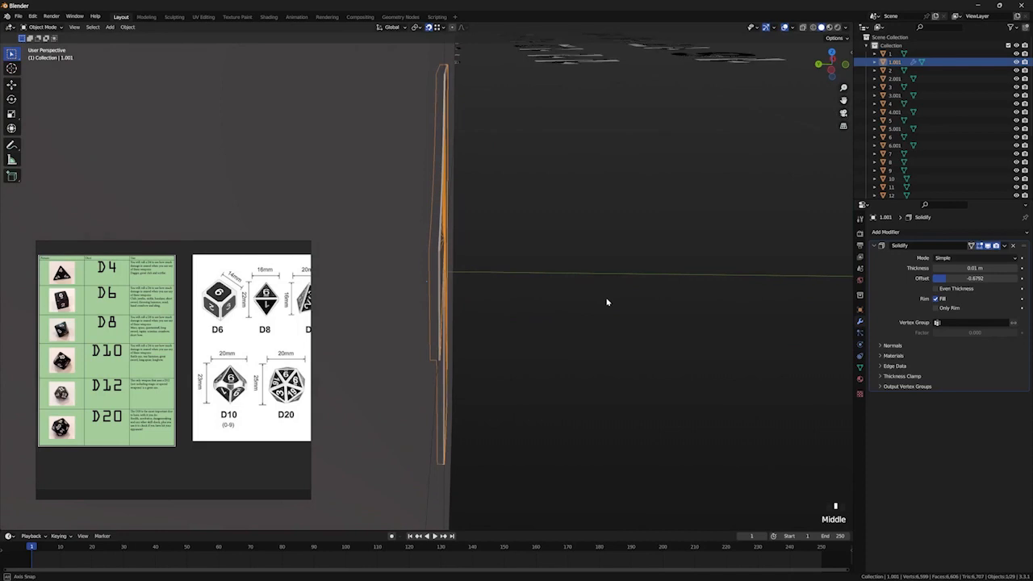
{"action": "scroll", "coordinate": [606, 302], "scroll_direction": "down", "scroll_amount": 1}
{"action": "scroll", "coordinate": [442, 117], "scroll_direction": "up", "scroll_amount": 1}
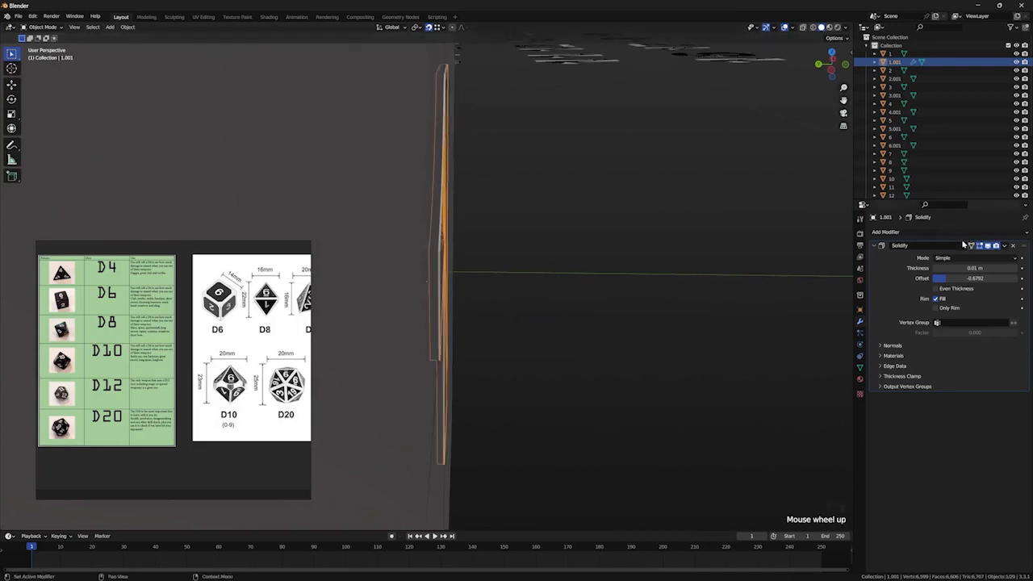
Step: Increase the Solidify thickness of the 1 to 0.04 m
{"action": "left_click", "coordinate": [1015, 268]}
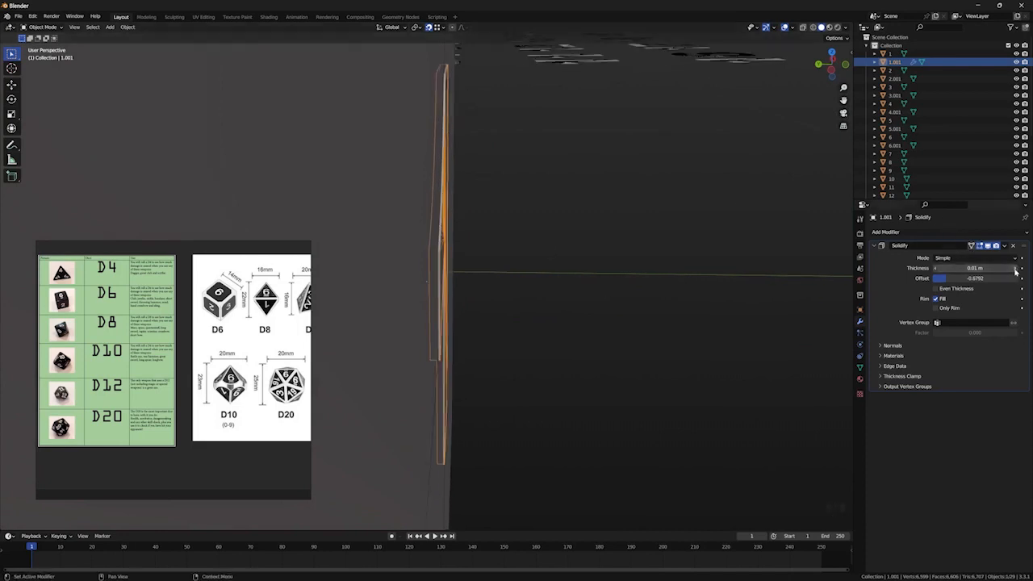
{"action": "left_click", "coordinate": [1015, 269]}
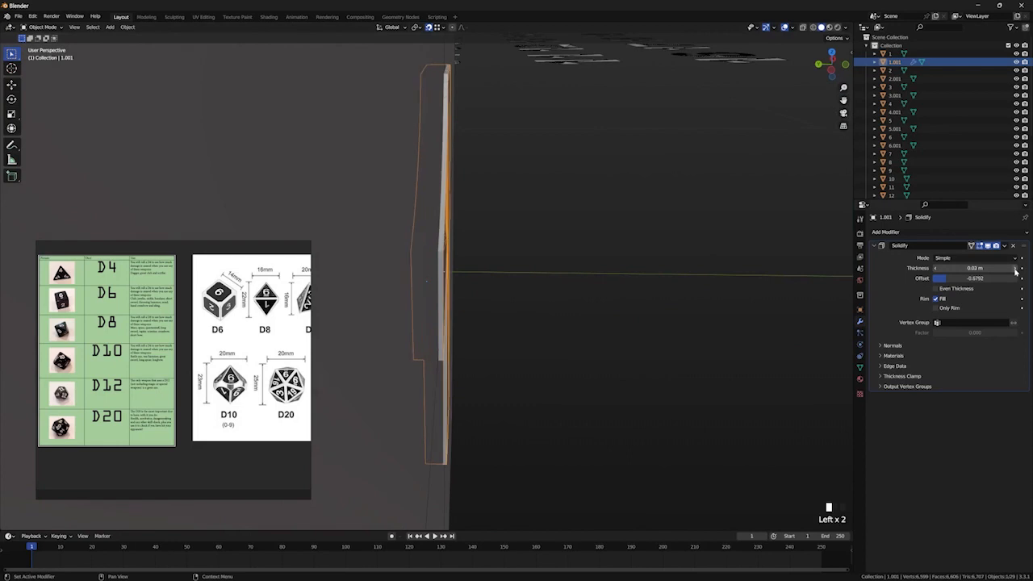
{"action": "left_click", "coordinate": [1015, 269]}
{"action": "scroll", "coordinate": [642, 271], "scroll_direction": "down", "scroll_amount": 3}
{"action": "middle_click_drag", "start_coordinate": [644, 270], "coordinate": [583, 236]}
{"action": "scroll", "coordinate": [665, 310], "scroll_direction": "down", "scroll_amount": 3}
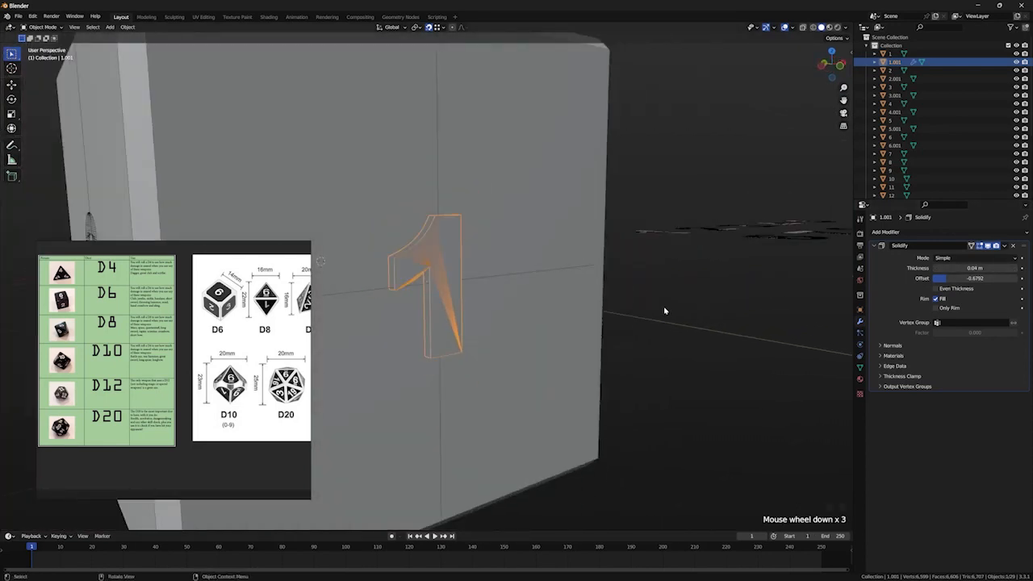
Step: Add a Remesh modifier to the 1 and set its mode to Sharp
{"action": "left_click", "coordinate": [665, 310]}
{"action": "scroll", "coordinate": [641, 308], "scroll_direction": "up", "scroll_amount": 2}
{"action": "middle_click_drag", "start_coordinate": [511, 266], "coordinate": [552, 269]}
{"action": "scroll", "coordinate": [468, 260], "scroll_direction": "up", "scroll_amount": 2}
{"action": "left_click", "coordinate": [468, 259]}
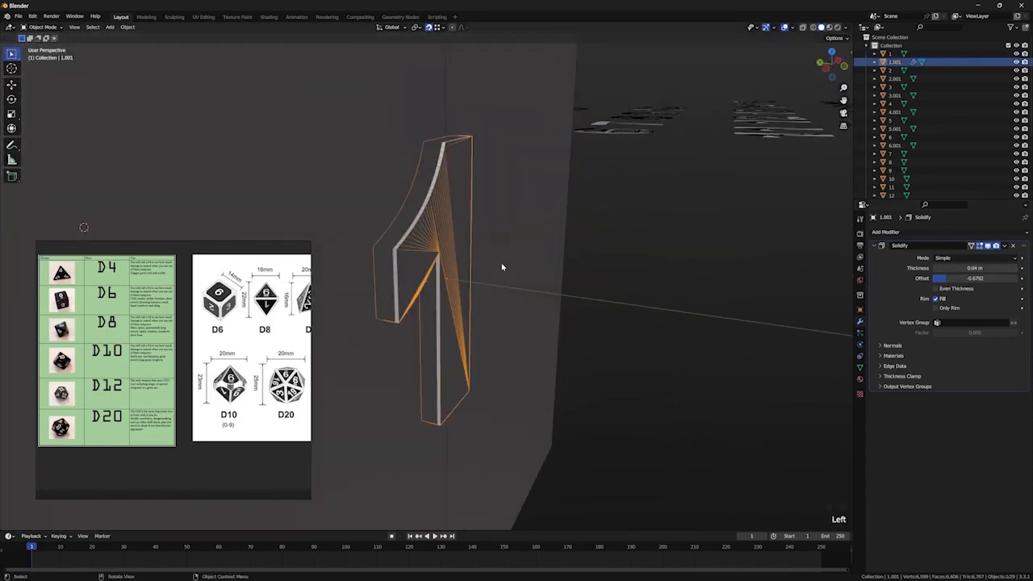
{"action": "scroll", "coordinate": [502, 267], "scroll_direction": "up", "scroll_amount": 1}
{"action": "double_click", "coordinate": [943, 234]}
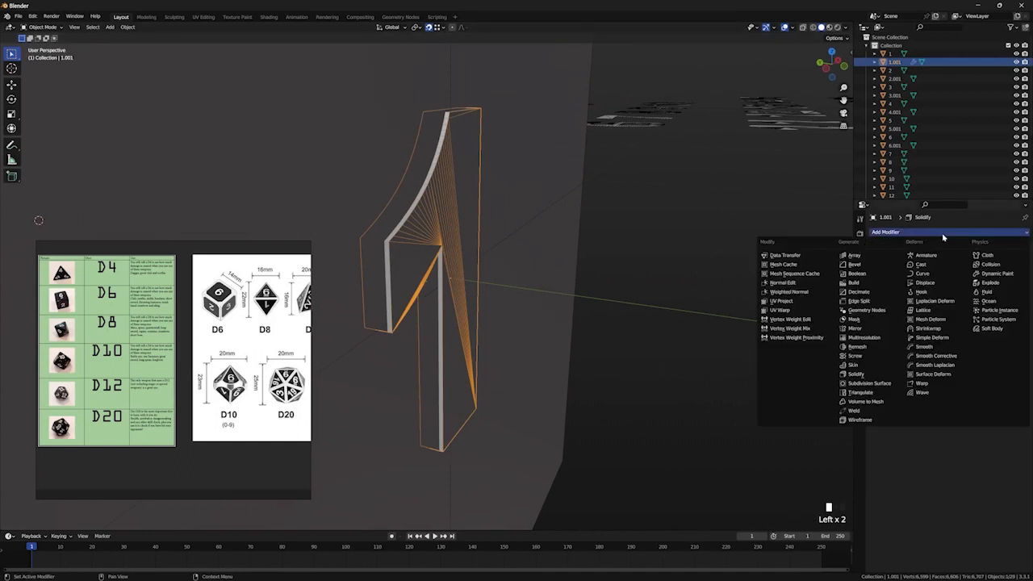
{"action": "left_click", "coordinate": [867, 350]}
{"action": "middle_click_drag", "start_coordinate": [716, 314], "coordinate": [697, 301]}
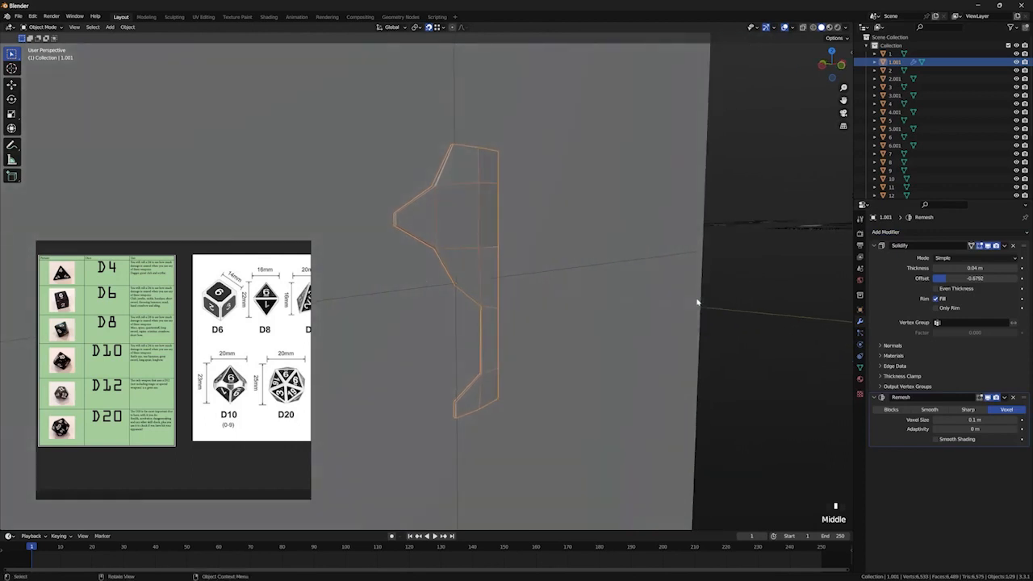
{"action": "scroll", "coordinate": [697, 302], "scroll_direction": "down", "scroll_amount": 1}
{"action": "scroll", "coordinate": [575, 278], "scroll_direction": "up", "scroll_amount": 1}
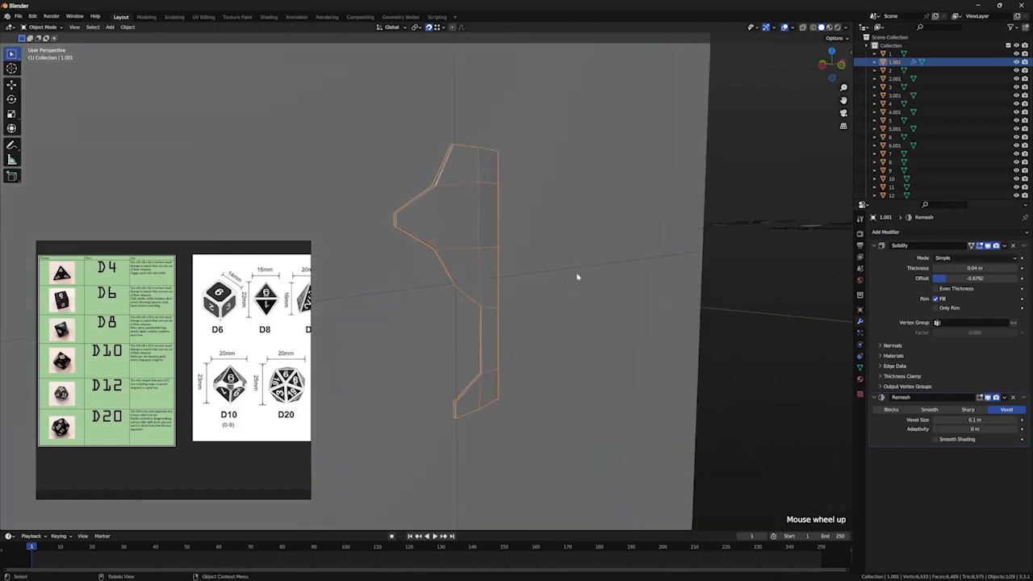
{"action": "left_click", "coordinate": [969, 410]}
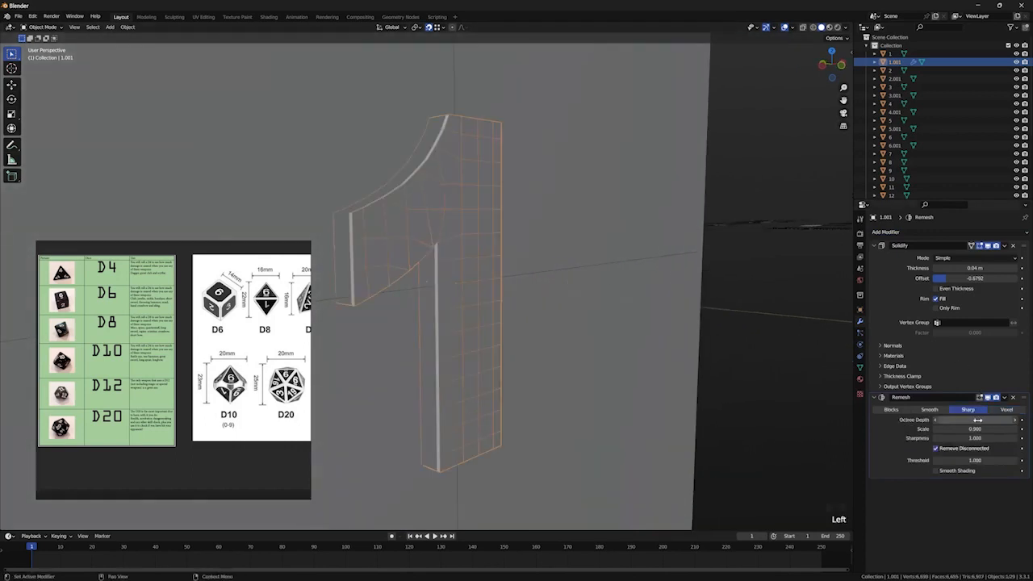
Step: Examine the remeshed topology of the 1 up close, including its curved edge and inner corner
{"action": "scroll", "coordinate": [690, 346], "scroll_direction": "down", "scroll_amount": 1}
{"action": "scroll", "coordinate": [655, 346], "scroll_direction": "down", "scroll_amount": 1}
{"action": "middle_click_drag", "start_coordinate": [655, 346], "coordinate": [703, 353]}
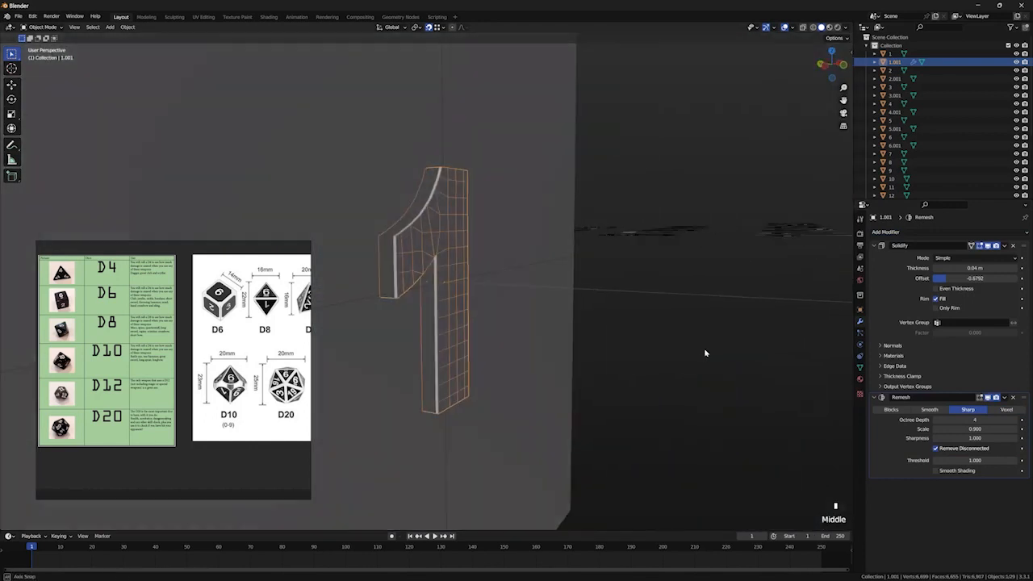
{"action": "scroll", "coordinate": [509, 264], "scroll_direction": "up", "scroll_amount": 2}
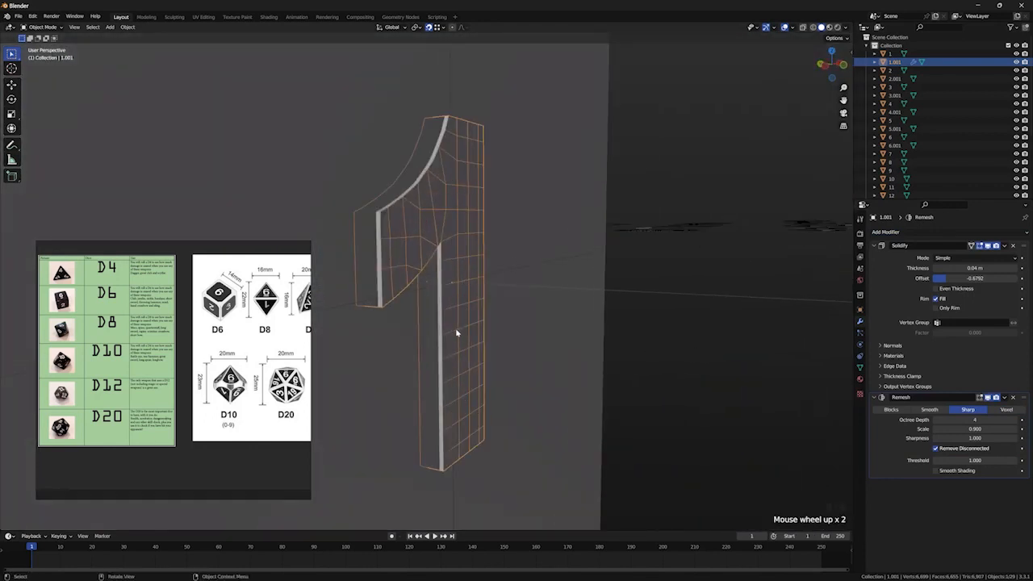
{"action": "scroll", "coordinate": [433, 272], "scroll_direction": "up", "scroll_amount": 1}
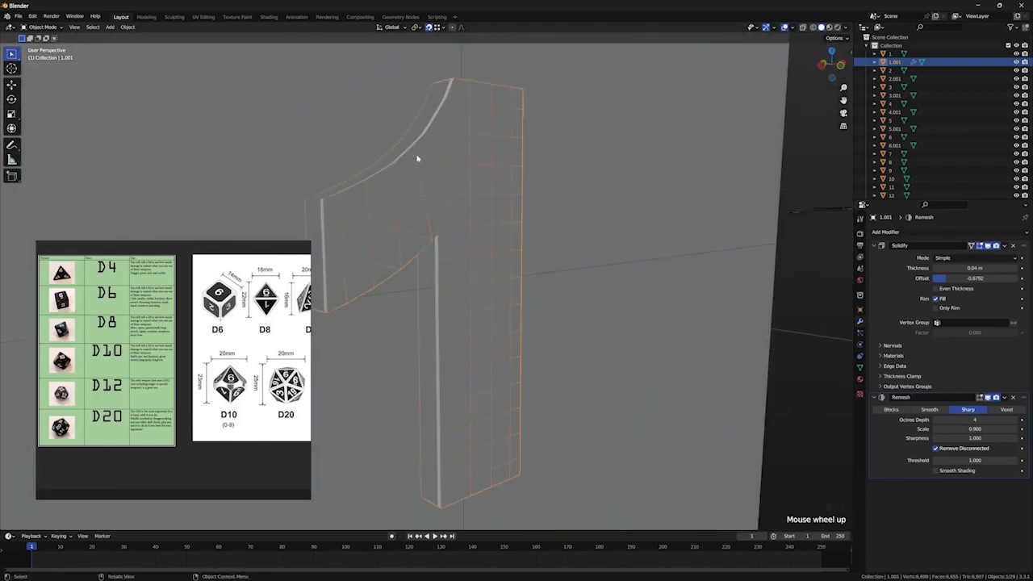
{"action": "scroll", "coordinate": [464, 251], "scroll_direction": "down", "scroll_amount": 1}
{"action": "scroll", "coordinate": [462, 253], "scroll_direction": "up", "scroll_amount": 2}
{"action": "scroll", "coordinate": [469, 270], "scroll_direction": "up", "scroll_amount": 2}
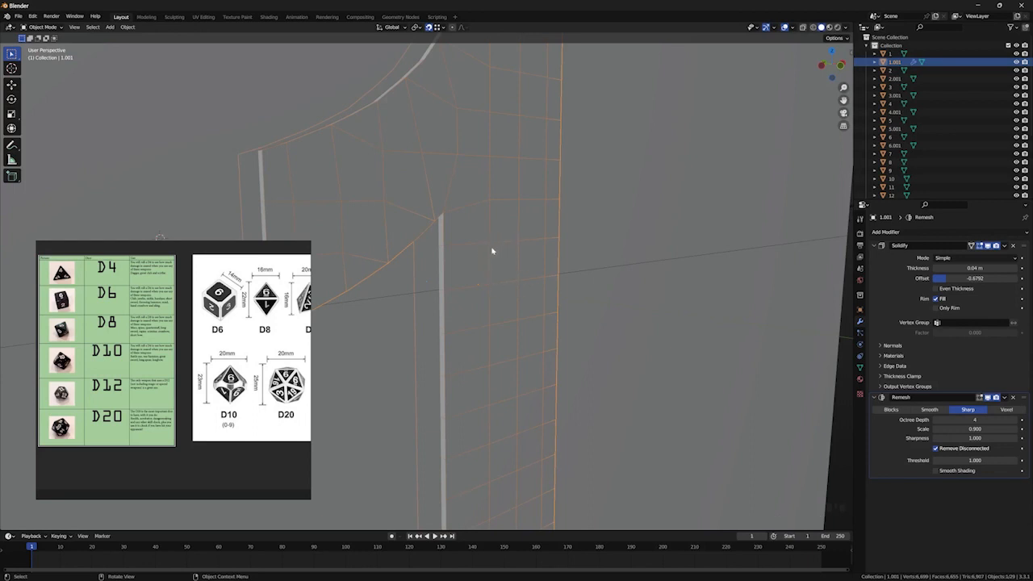
{"action": "scroll", "coordinate": [763, 348], "scroll_direction": "down", "scroll_amount": 1}
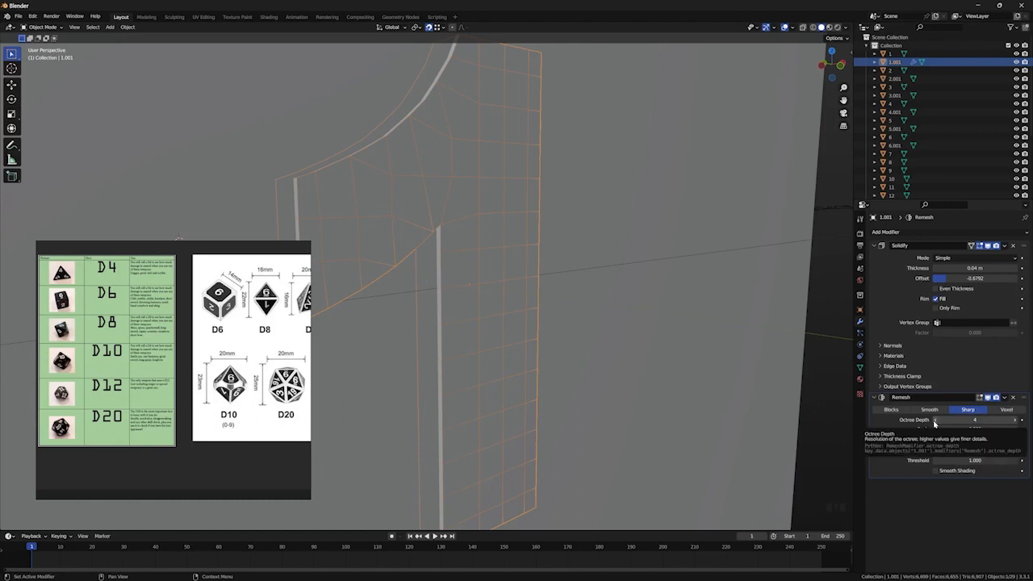
Step: Try Remesh Octree Depth values between 2 and 6 on the 1, returning it to 4
{"action": "left_click", "coordinate": [933, 422]}
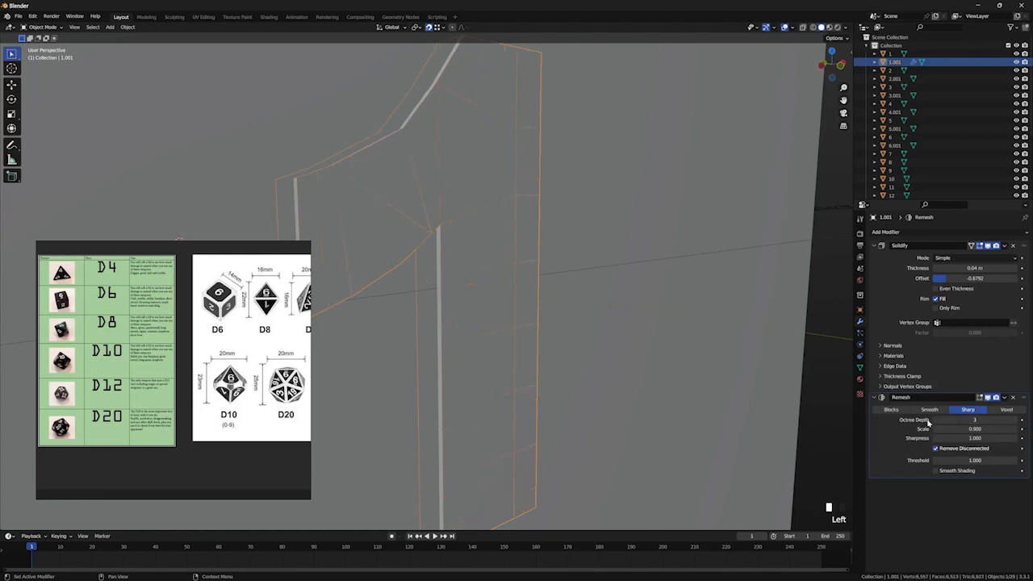
{"action": "left_click", "coordinate": [934, 420]}
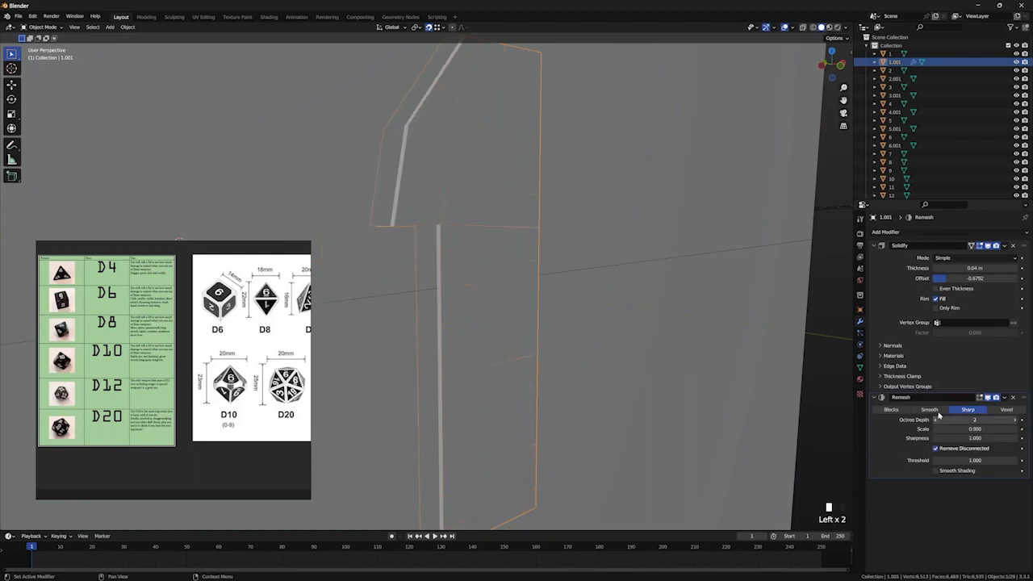
{"action": "left_click", "coordinate": [1015, 420]}
{"action": "left_click", "coordinate": [1016, 420]}
{"action": "left_click", "coordinate": [1015, 420]}
{"action": "left_click", "coordinate": [1015, 420]}
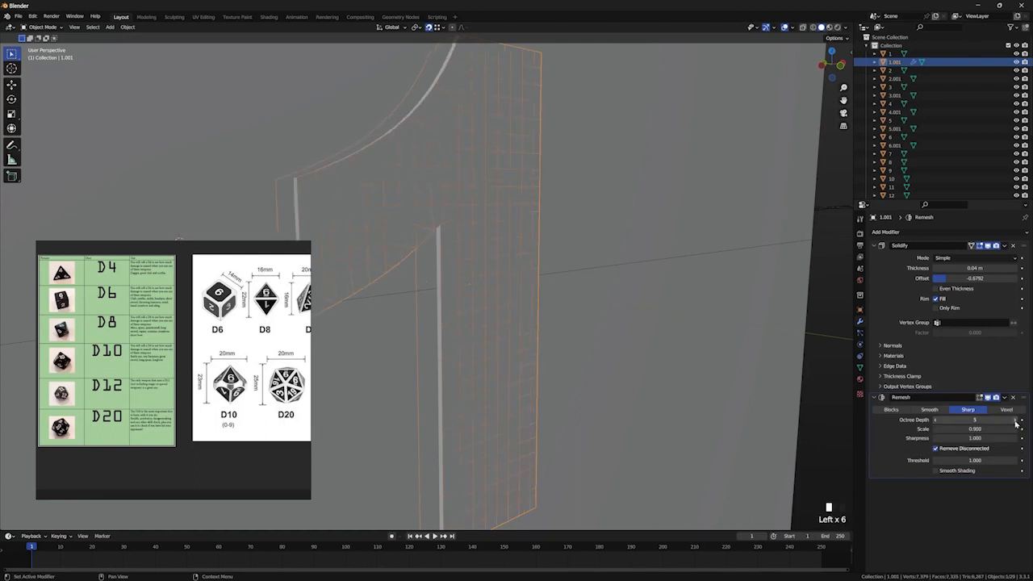
{"action": "left_click", "coordinate": [1015, 423]}
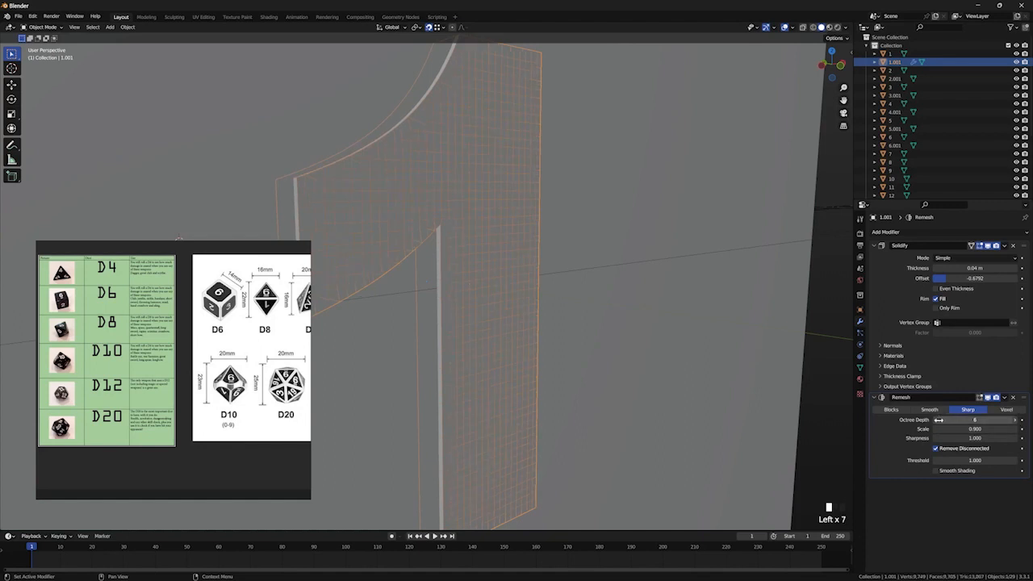
{"action": "left_click", "coordinate": [937, 421]}
{"action": "left_click", "coordinate": [936, 422]}
{"action": "left_click", "coordinate": [937, 421]}
{"action": "scroll", "coordinate": [673, 355], "scroll_direction": "down", "scroll_amount": 7}
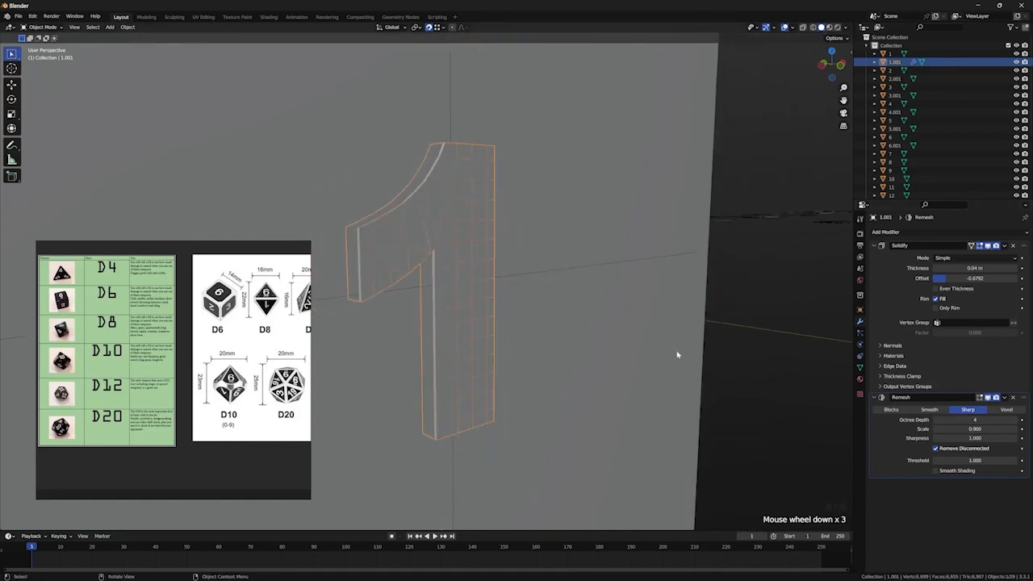
Step: Inspect the numbers on the D6 cube from several sides with the scene shown in wireframe
{"action": "left_click", "coordinate": [648, 343]}
{"action": "scroll", "coordinate": [649, 345], "scroll_direction": "down", "scroll_amount": 2}
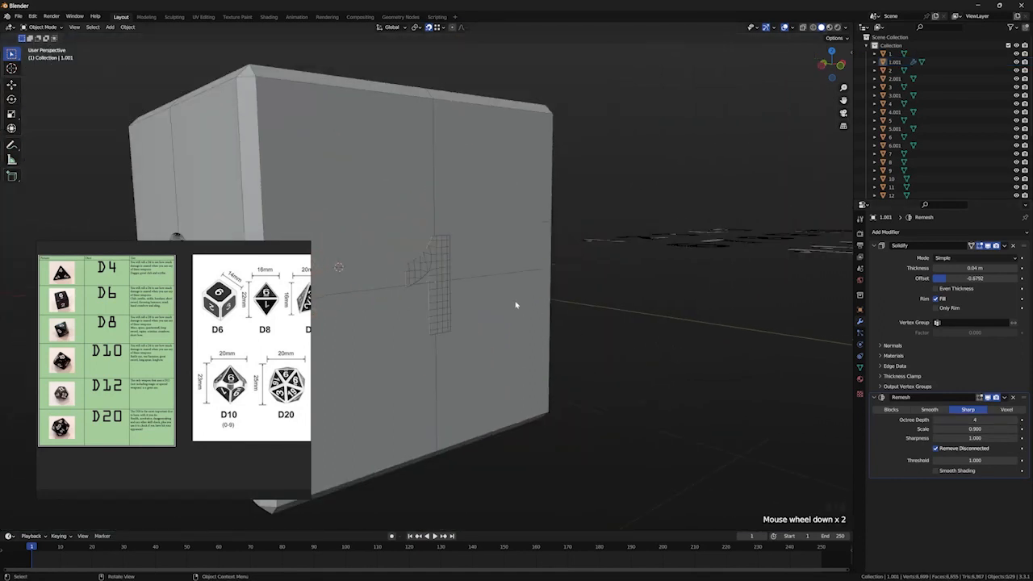
{"action": "middle_click_drag", "start_coordinate": [516, 305], "coordinate": [671, 307]}
{"action": "middle_click_drag", "start_coordinate": [396, 285], "coordinate": [498, 392]}
{"action": "scroll", "coordinate": [535, 425], "scroll_direction": "down", "scroll_amount": 1}
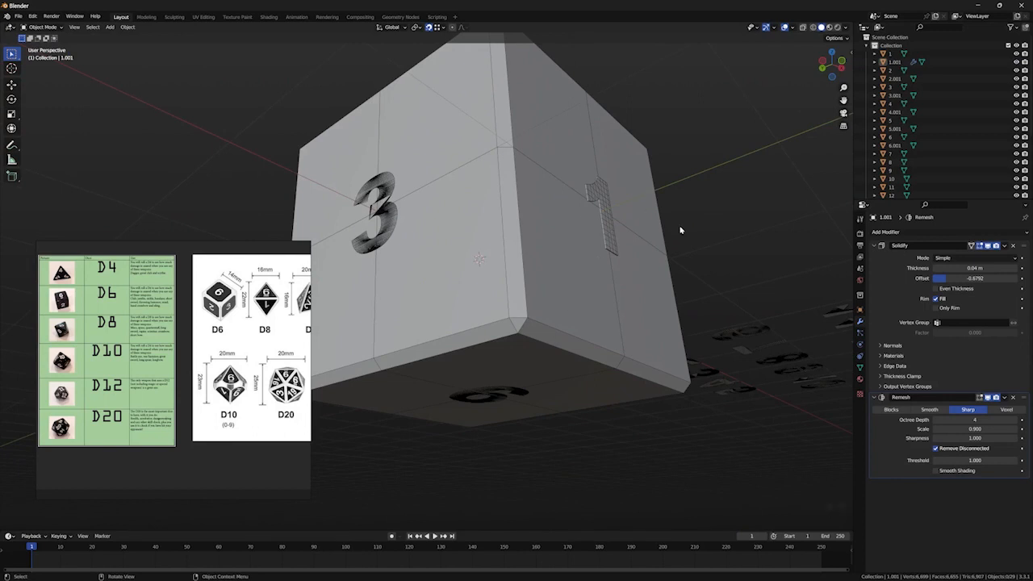
{"action": "middle_click_drag", "start_coordinate": [730, 230], "coordinate": [602, 288]}
{"action": "middle_click_drag", "start_coordinate": [717, 247], "coordinate": [507, 257]}
{"action": "scroll", "coordinate": [562, 389], "scroll_direction": "down", "scroll_amount": 1}
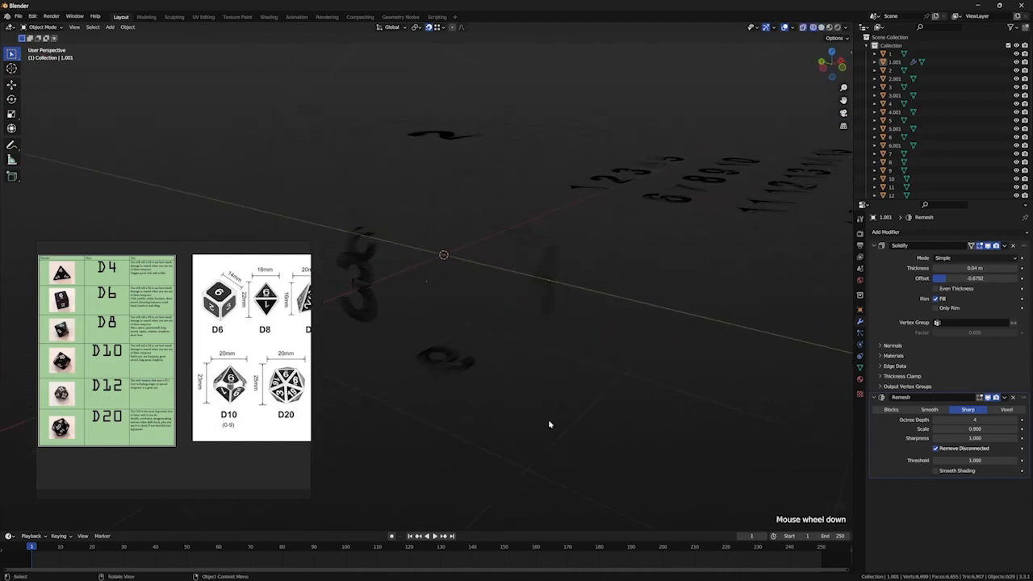
Step: Select the numbers 2 to 6 on the D6 without the cube, adding the 1 last as the active object
{"action": "left_click_drag", "start_coordinate": [511, 448], "coordinate": [327, 47]}
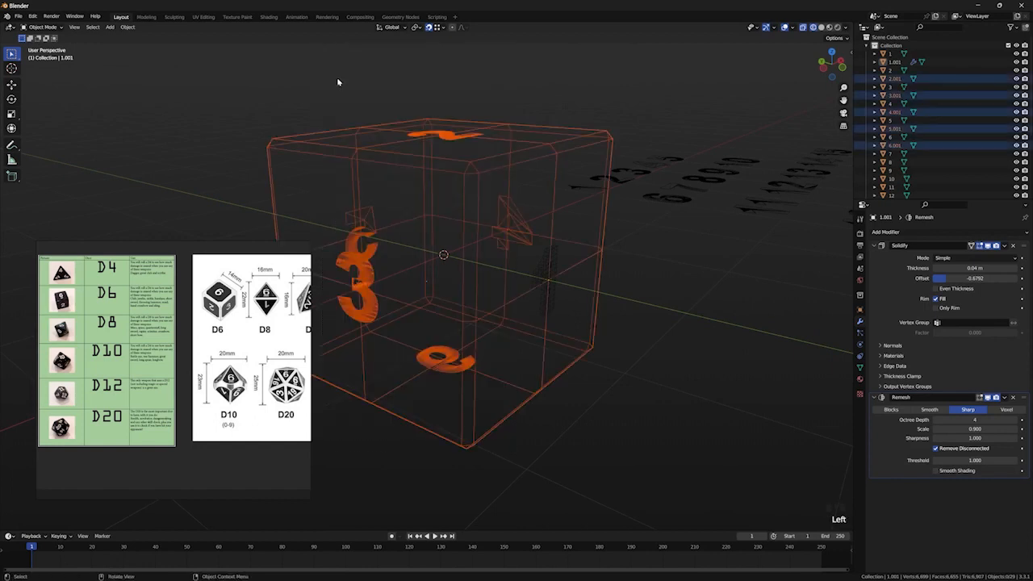
{"action": "scroll", "coordinate": [545, 241], "scroll_direction": "up", "scroll_amount": 2}
{"action": "left_click", "coordinate": [633, 247], "text": "shift"}
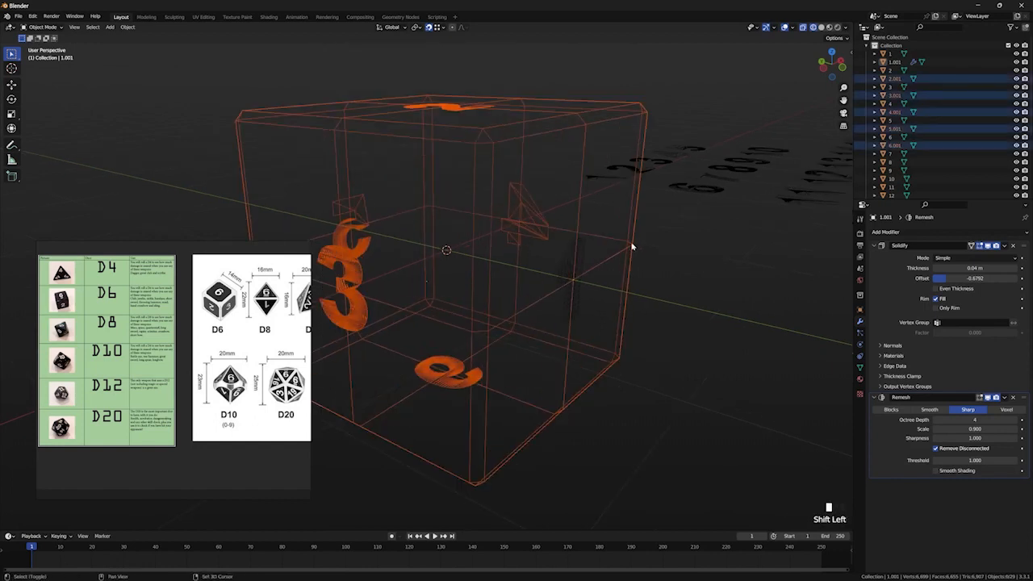
{"action": "left_click", "coordinate": [633, 247], "text": "shift"}
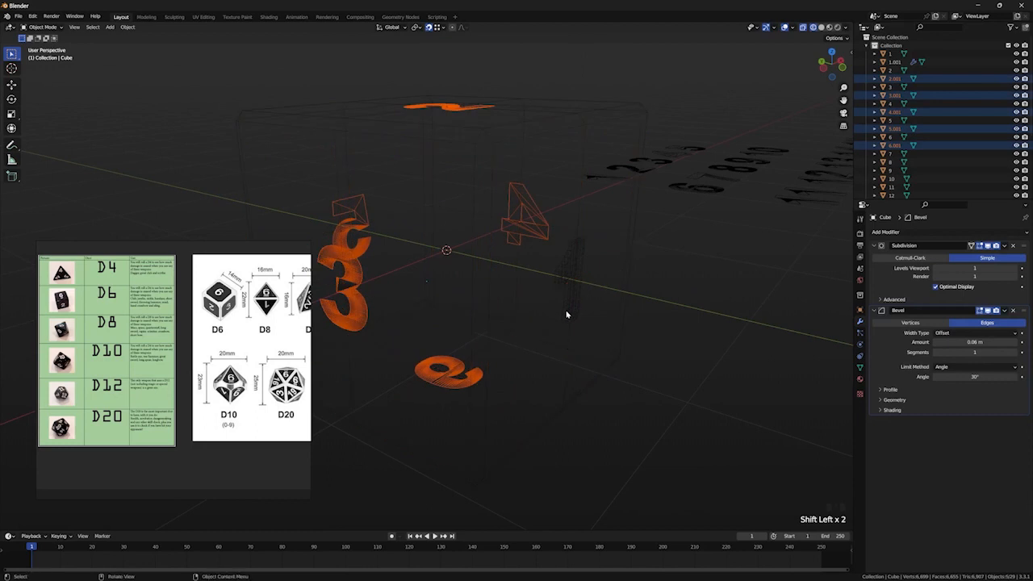
{"action": "scroll", "coordinate": [567, 313], "scroll_direction": "up", "scroll_amount": 1}
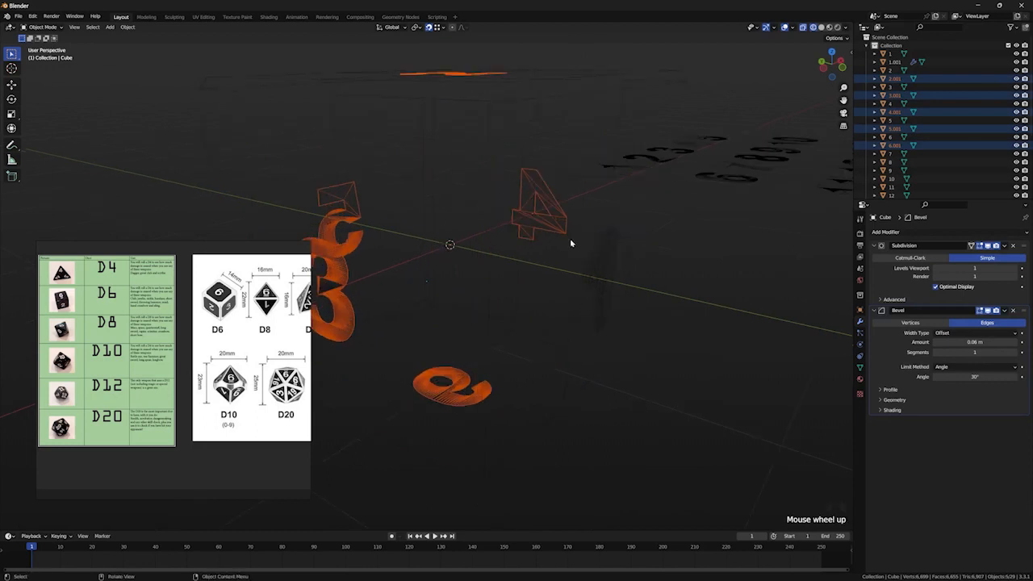
{"action": "left_click", "coordinate": [609, 274], "text": "shift"}
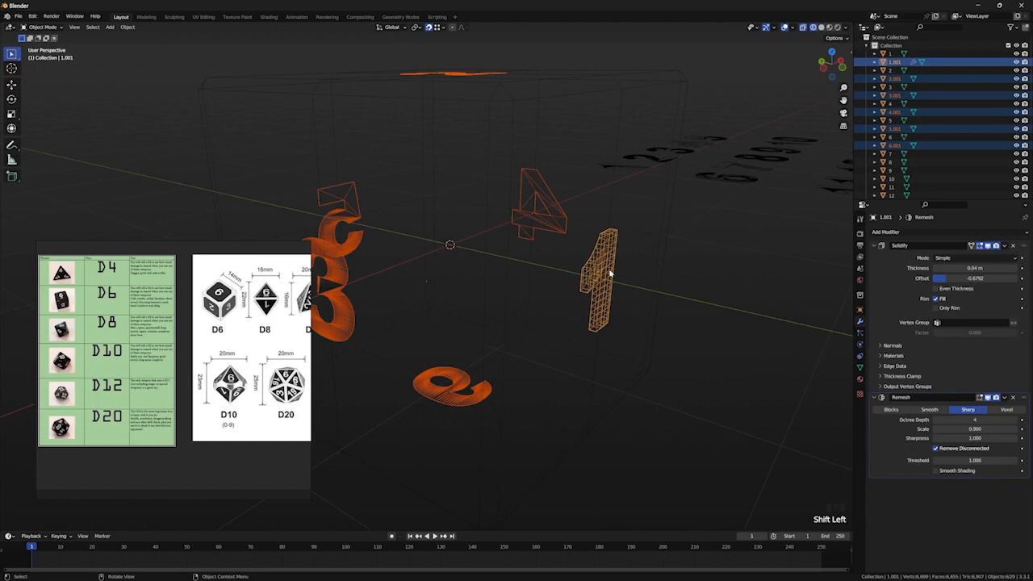
{"action": "scroll", "coordinate": [611, 273], "scroll_direction": "up", "scroll_amount": 1}
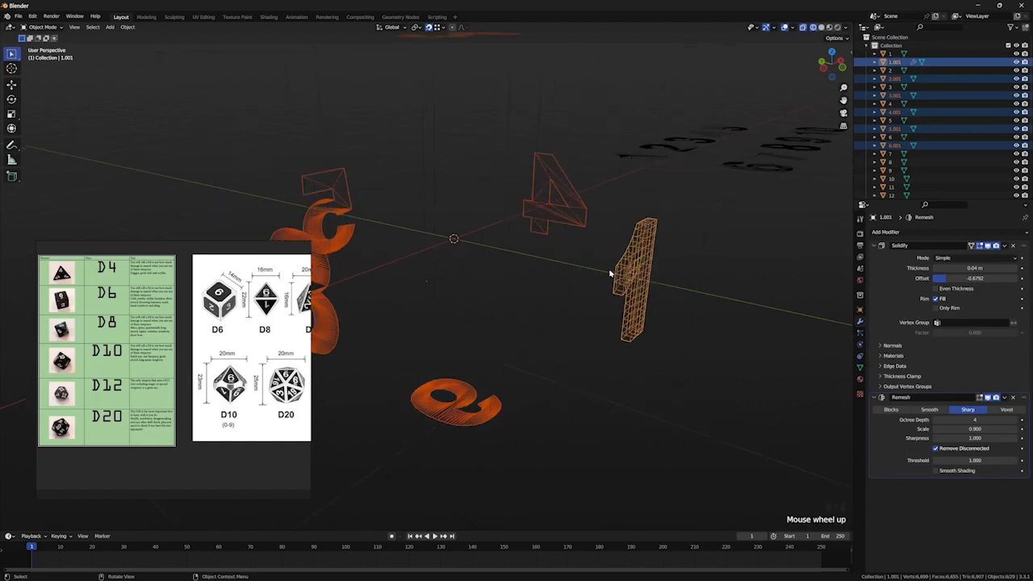
Step: Copy the Solidify and Remesh modifiers from the 1 to the selected numbers 2 to 6
{"action": "middle_click_drag", "start_coordinate": [521, 283], "coordinate": [626, 332], "text": "shift"}
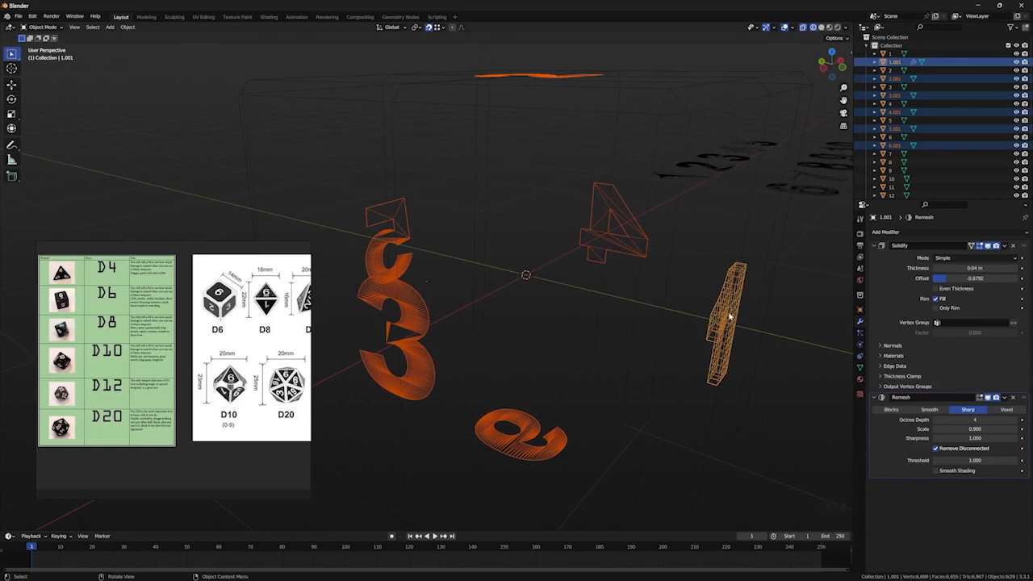
{"action": "middle_click_drag", "start_coordinate": [729, 318], "coordinate": [728, 271]}
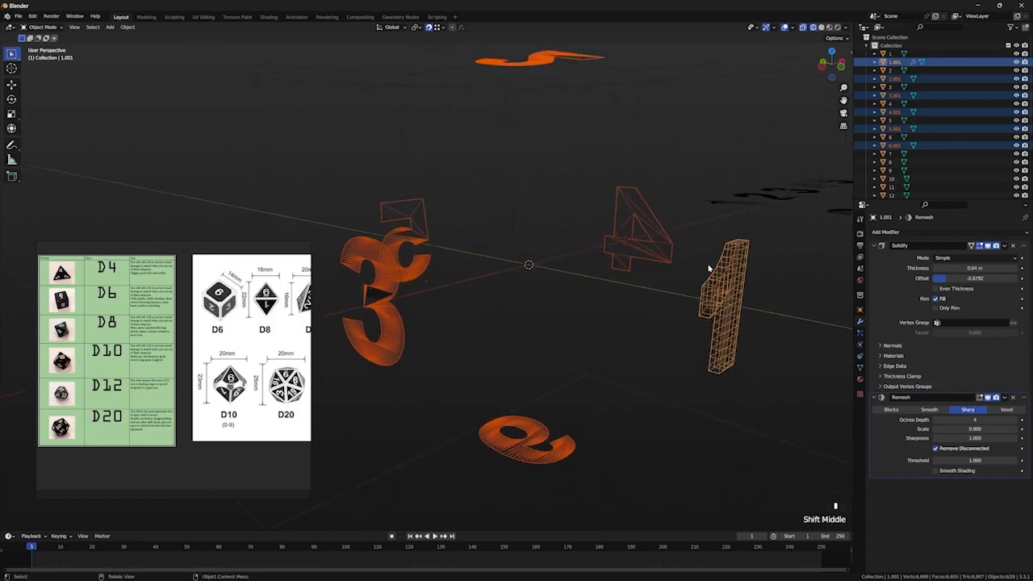
{"action": "key", "text": "ctrl+l"}
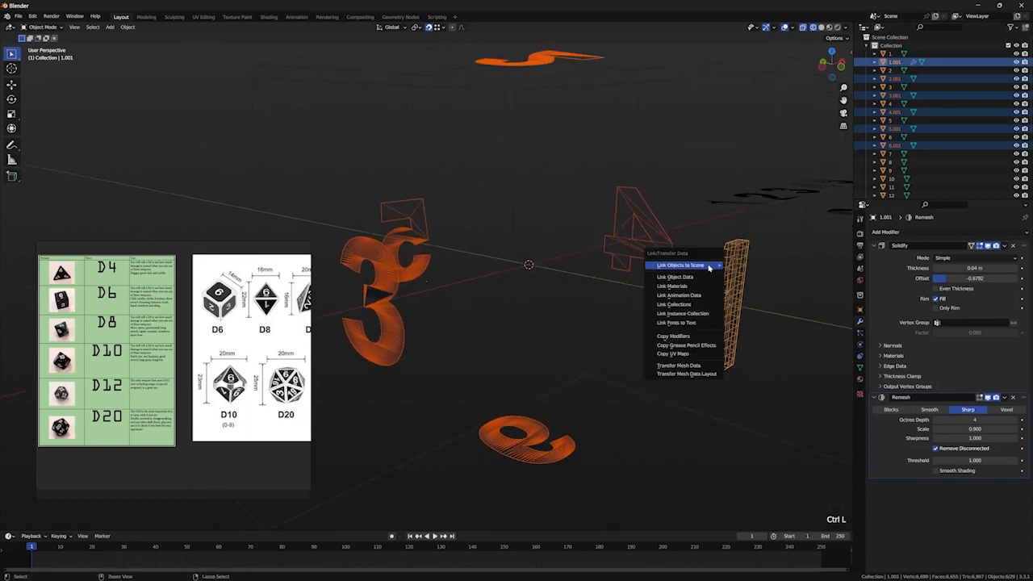
{"action": "mouse_move", "coordinate": [709, 268]}
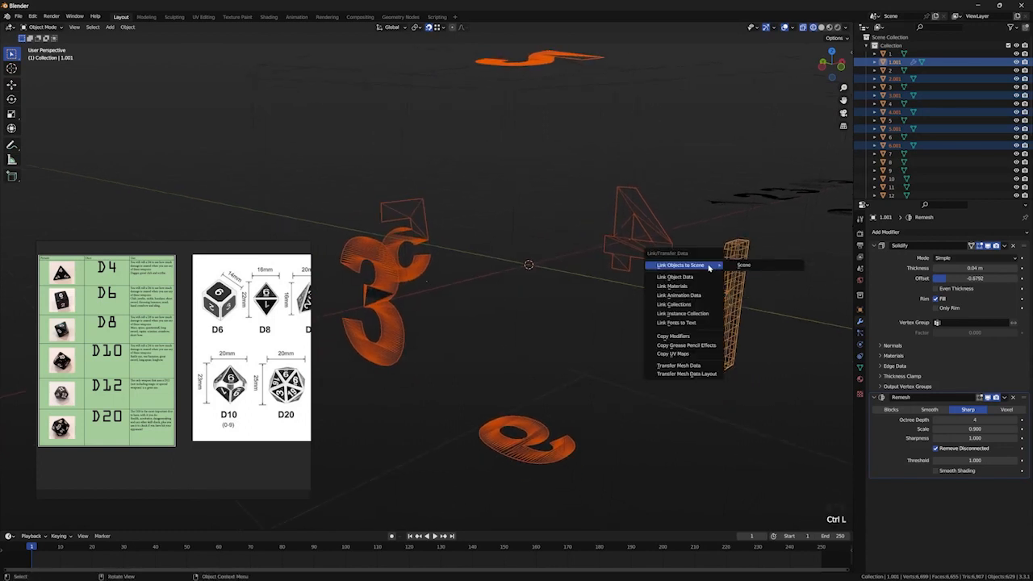
{"action": "left_click", "coordinate": [695, 338]}
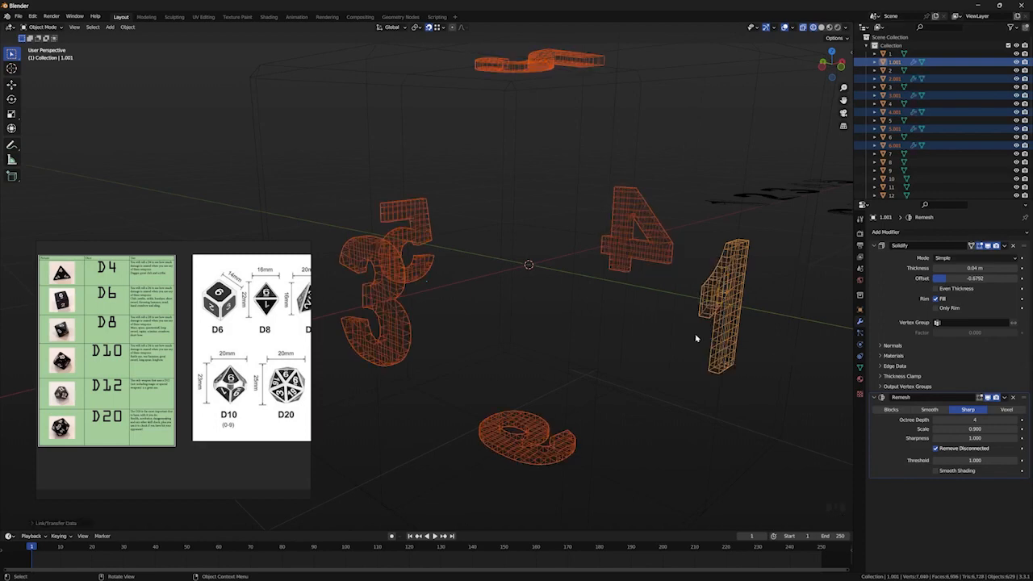
{"action": "middle_click_drag", "start_coordinate": [697, 339], "coordinate": [405, 256]}
{"action": "scroll", "coordinate": [549, 206], "scroll_direction": "down", "scroll_amount": 2}
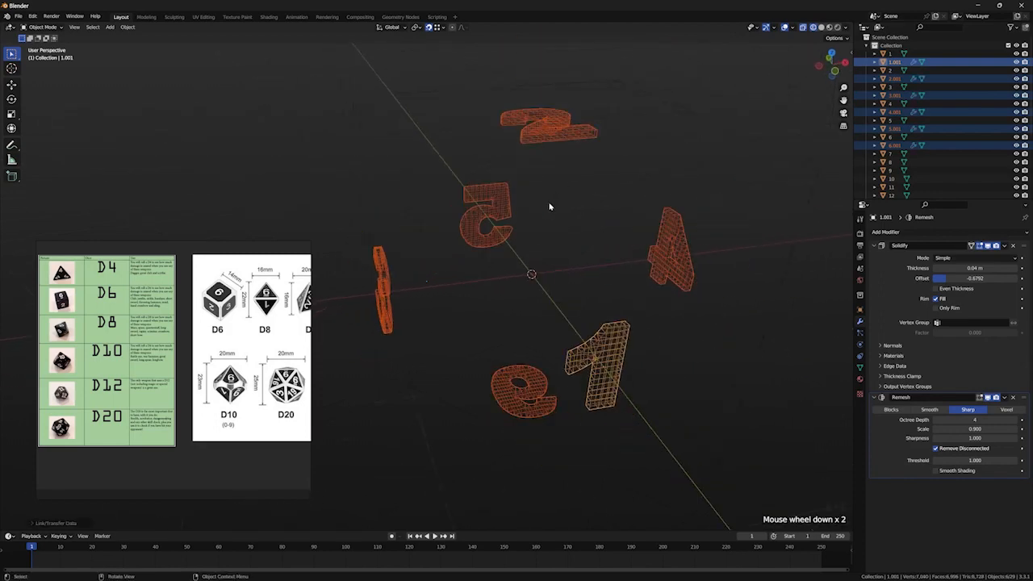
{"action": "middle_click_drag", "start_coordinate": [548, 208], "coordinate": [565, 196]}
{"action": "scroll", "coordinate": [562, 194], "scroll_direction": "up", "scroll_amount": 2}
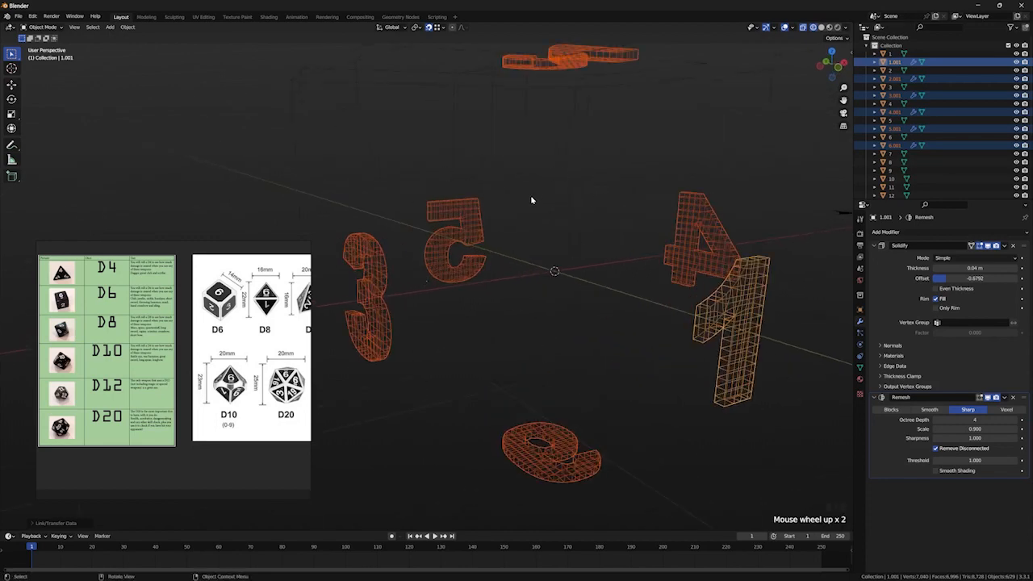
Step: Examine how the numbers sit on the cube's faces in wireframe and solid shading
{"action": "key", "text": "shift+z"}
{"action": "scroll", "coordinate": [532, 213], "scroll_direction": "down", "scroll_amount": 4}
{"action": "mouse_move", "coordinate": [459, 226]}
{"action": "middle_mouse_down"}
{"action": "mouse_move", "coordinate": [501, 228]}
{"action": "mouse_move", "coordinate": [505, 210]}
{"action": "mouse_move", "coordinate": [542, 194]}
{"action": "mouse_move", "coordinate": [583, 210]}
{"action": "mouse_move", "coordinate": [584, 229]}
{"action": "mouse_move", "coordinate": [615, 257]}
{"action": "middle_mouse_up"}
{"action": "scroll", "coordinate": [584, 229], "scroll_direction": "up", "scroll_amount": 2}
{"action": "key", "text": "shift+z"}
{"action": "scroll", "coordinate": [574, 231], "scroll_direction": "down", "scroll_amount": 2}
{"action": "key", "text": "shift+z"}
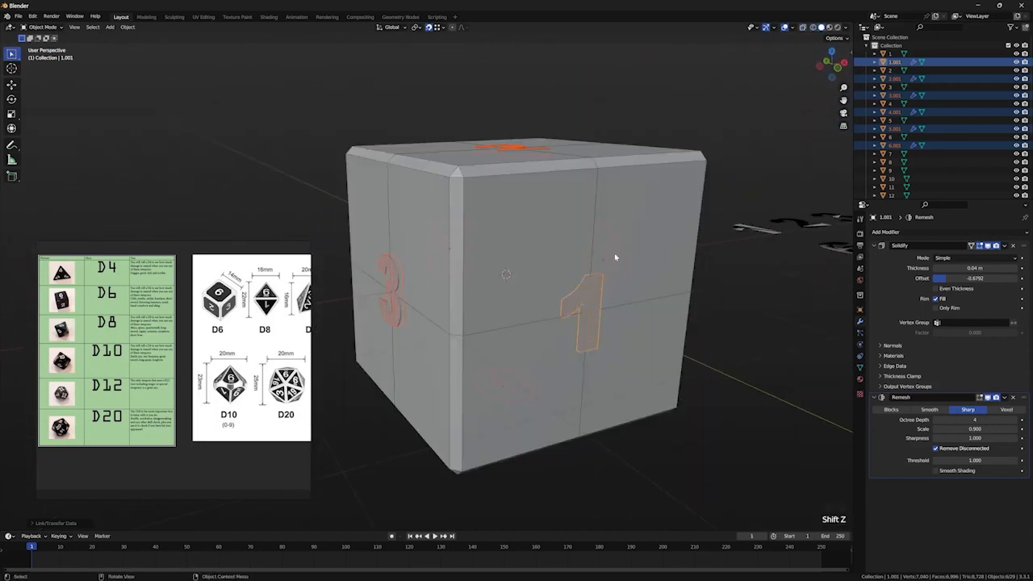
Step: Select the six face numbers without the cube and scale them by about 2.24, locking their local Z axis
{"action": "left_click_drag", "start_coordinate": [639, 481], "coordinate": [389, 103]}
{"action": "key", "text": "shift+z"}
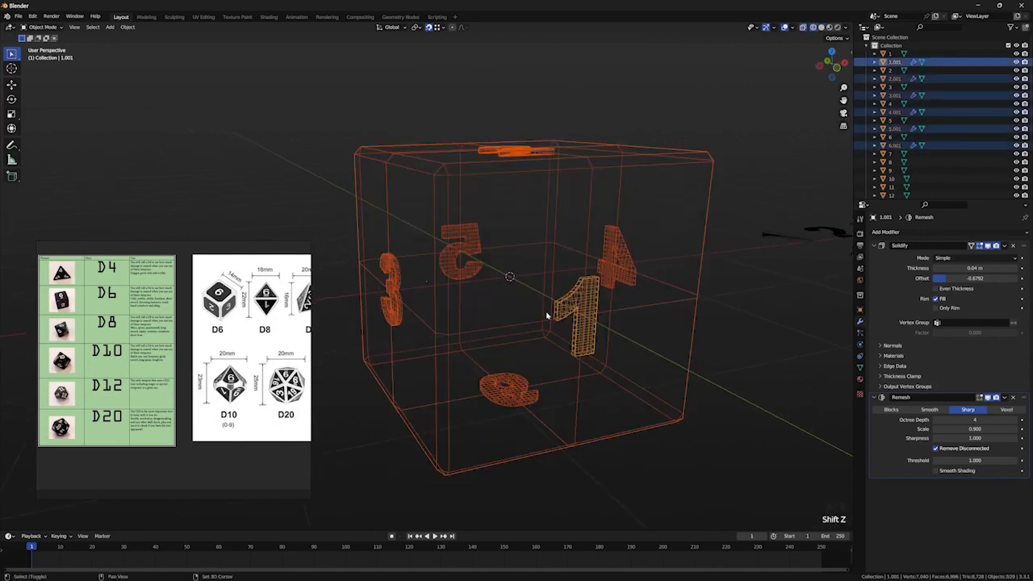
{"action": "left_click", "coordinate": [684, 418], "text": "shift"}
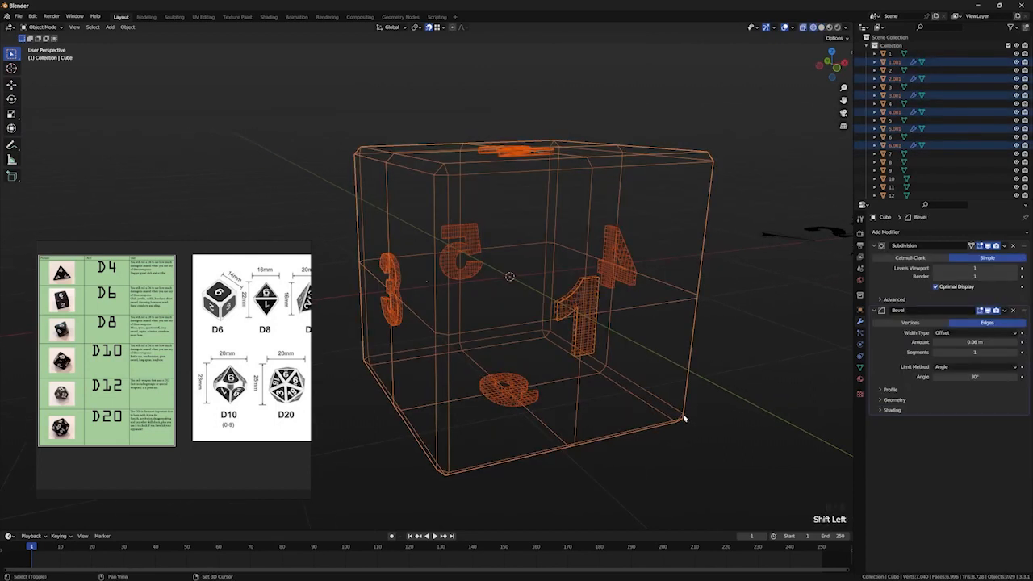
{"action": "left_click", "coordinate": [684, 418], "text": "shift"}
{"action": "key", "text": "shift+z"}
{"action": "left_click", "coordinate": [591, 316], "text": "shift"}
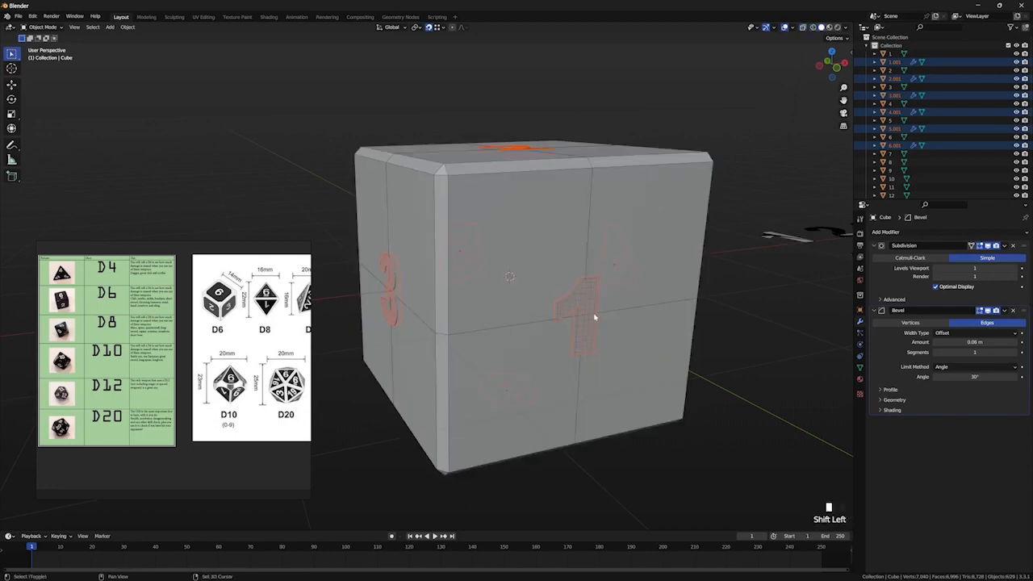
{"action": "mouse_move", "coordinate": [622, 337]}
{"action": "middle_mouse_down"}
{"action": "mouse_move", "coordinate": [662, 330]}
{"action": "mouse_move", "coordinate": [542, 341]}
{"action": "mouse_move", "coordinate": [610, 333]}
{"action": "middle_mouse_up"}
{"action": "key", "text": "s"}
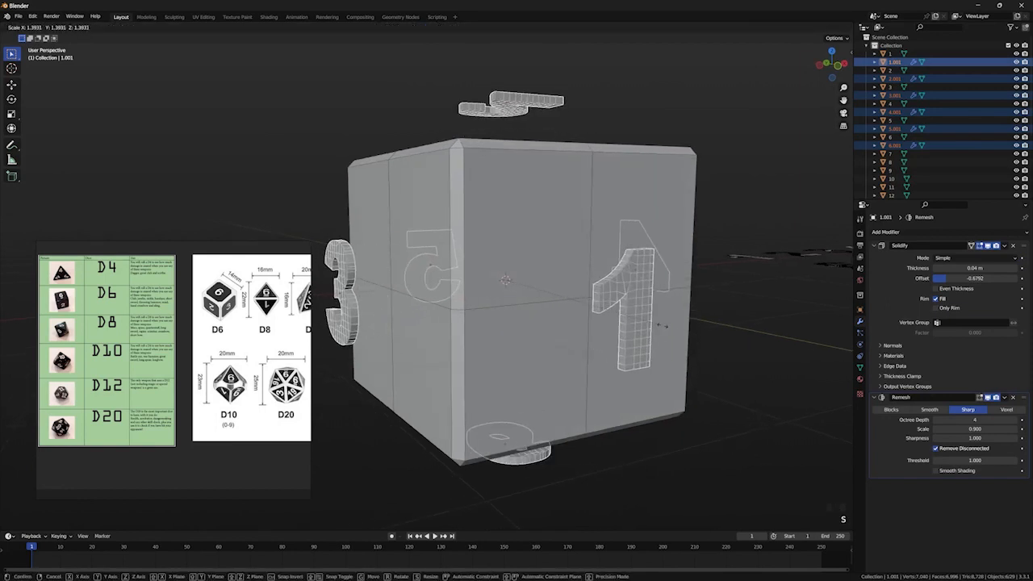
{"action": "key", "text": "shift+z"}
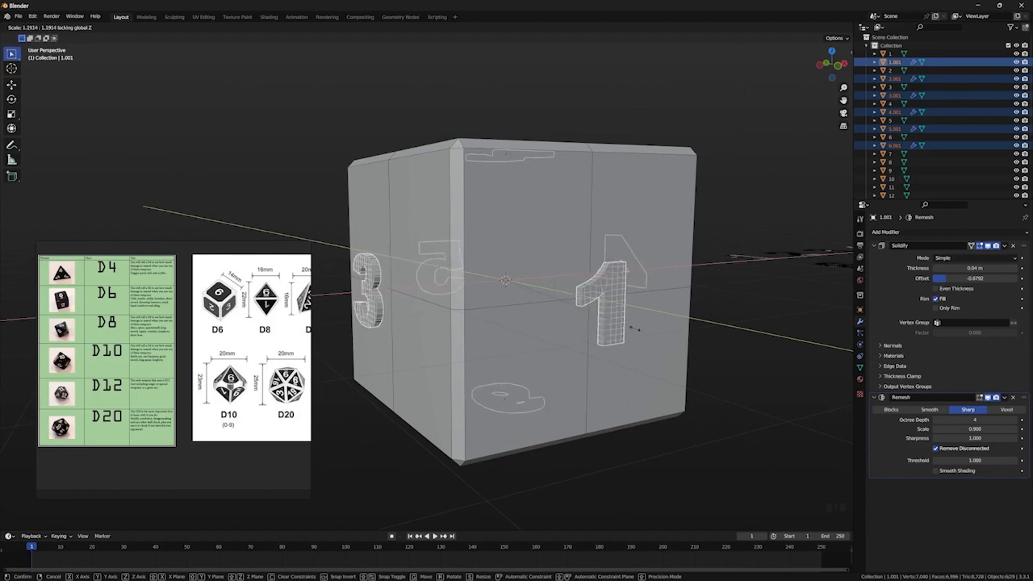
{"action": "key", "text": "z"}
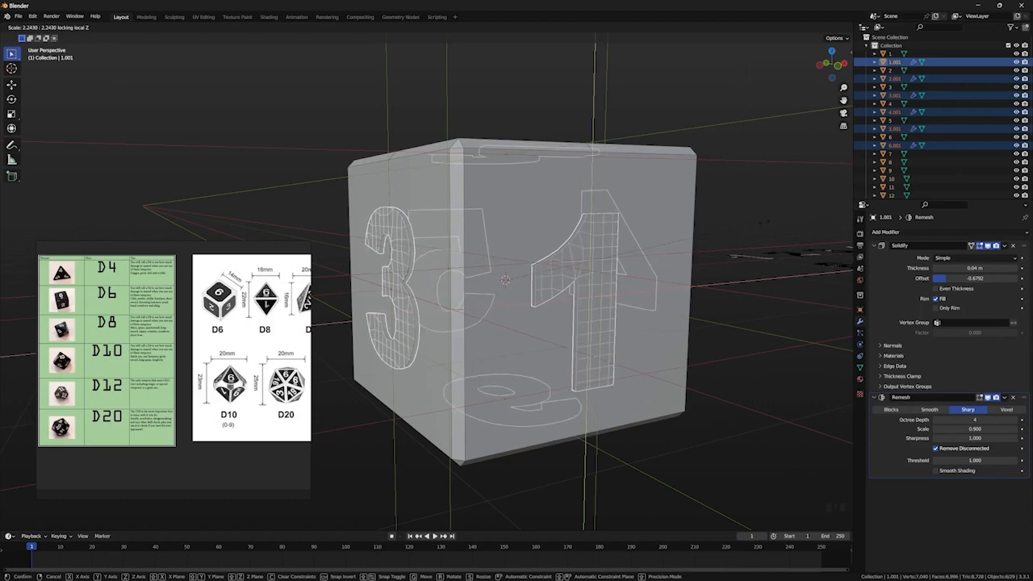
{"action": "left_click", "coordinate": [762, 285]}
{"action": "middle_click_drag", "start_coordinate": [709, 286], "coordinate": [770, 285]}
{"action": "scroll", "coordinate": [770, 285], "scroll_direction": "up", "scroll_amount": 1}
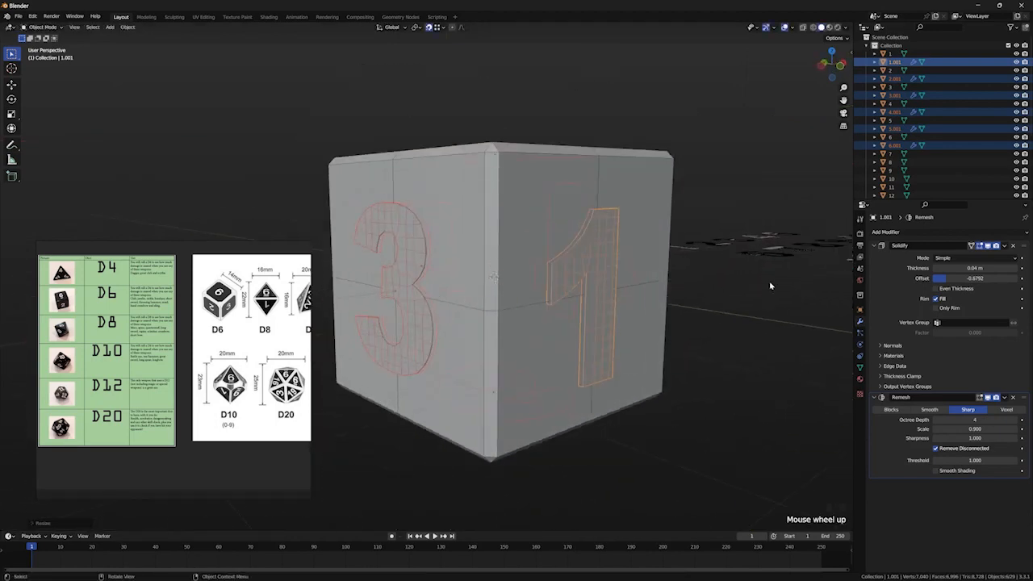
Step: Select the six face numbers without the cube, make the 1 active, and convert them to meshes
{"action": "scroll", "coordinate": [718, 331], "scroll_direction": "down", "scroll_amount": 2}
{"action": "key", "text": "shift+z"}
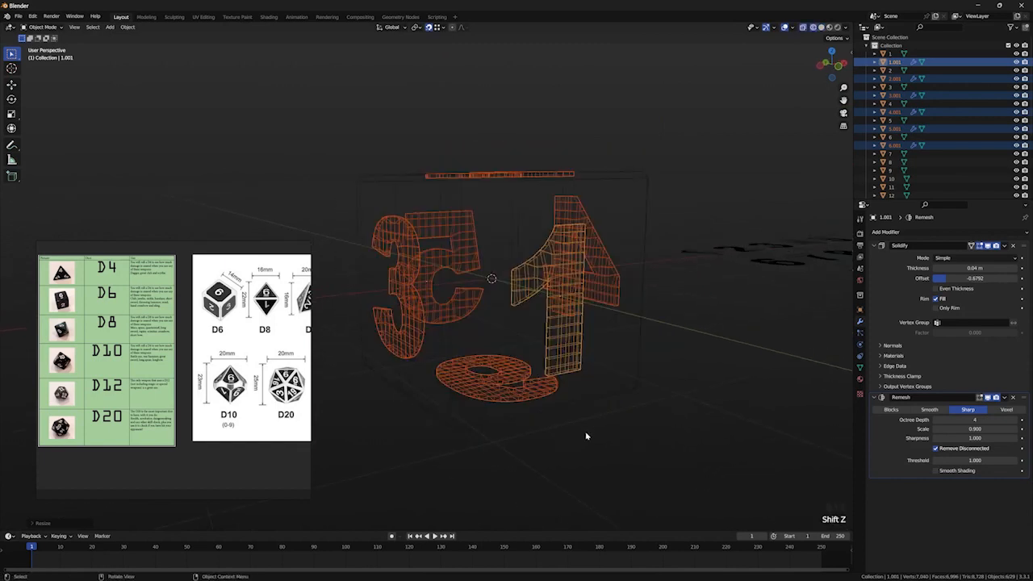
{"action": "left_click", "coordinate": [587, 437]}
{"action": "left_click_drag", "start_coordinate": [611, 387], "coordinate": [394, 138]}
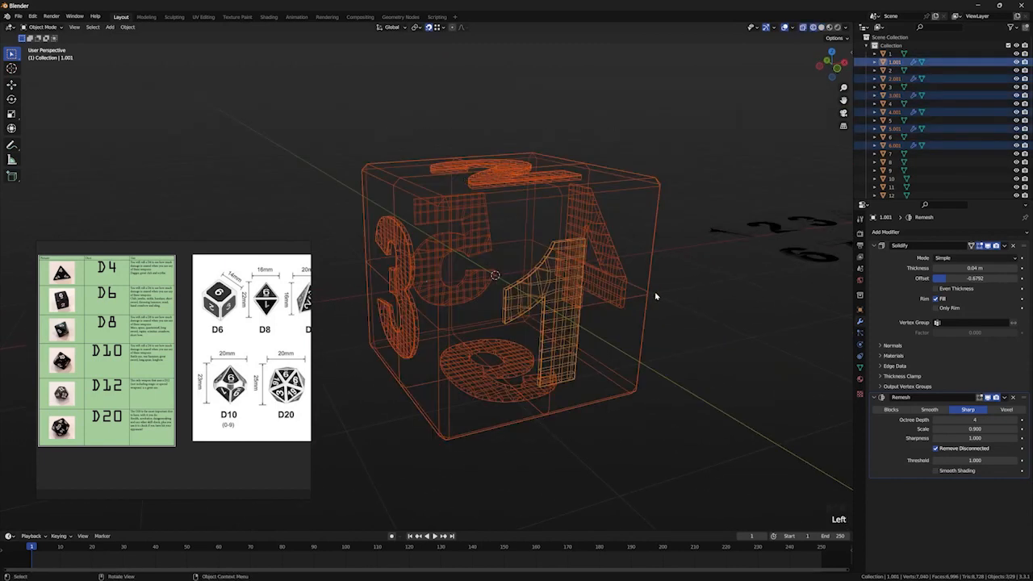
{"action": "left_click", "coordinate": [649, 285], "text": "shift"}
{"action": "left_click", "coordinate": [649, 285], "text": "shift"}
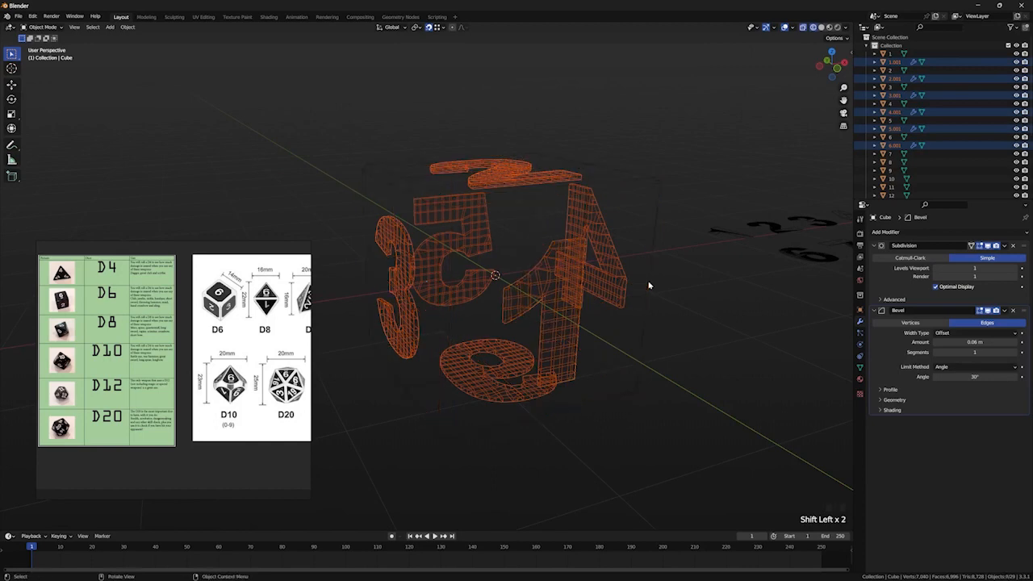
{"action": "scroll", "coordinate": [649, 285], "scroll_direction": "up", "scroll_amount": 1}
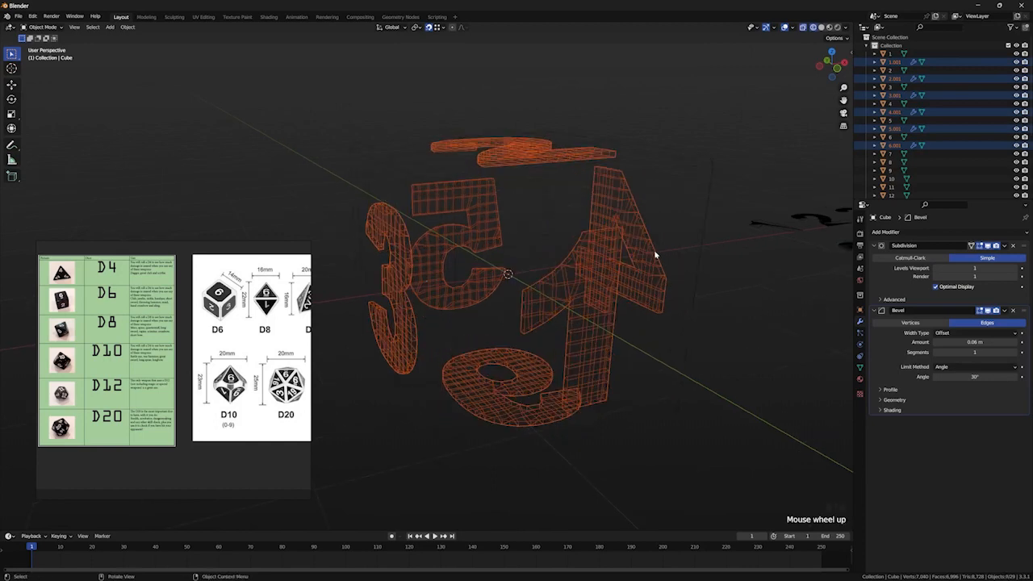
{"action": "middle_click_drag", "start_coordinate": [656, 253], "coordinate": [372, 287]}
{"action": "left_click", "coordinate": [615, 249], "text": "shift"}
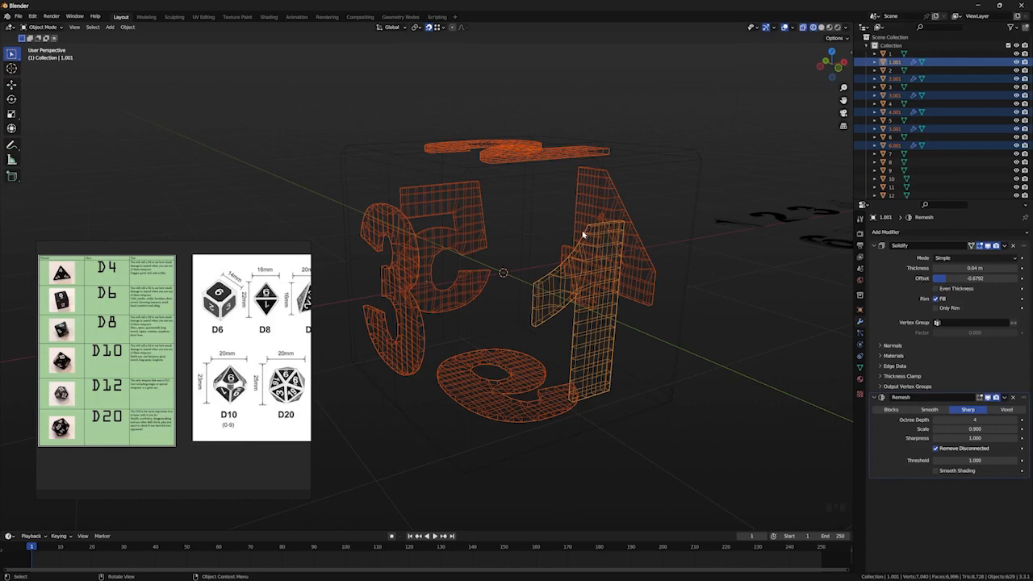
{"action": "right_click", "coordinate": [588, 239]}
{"action": "mouse_move", "coordinate": [578, 232]}
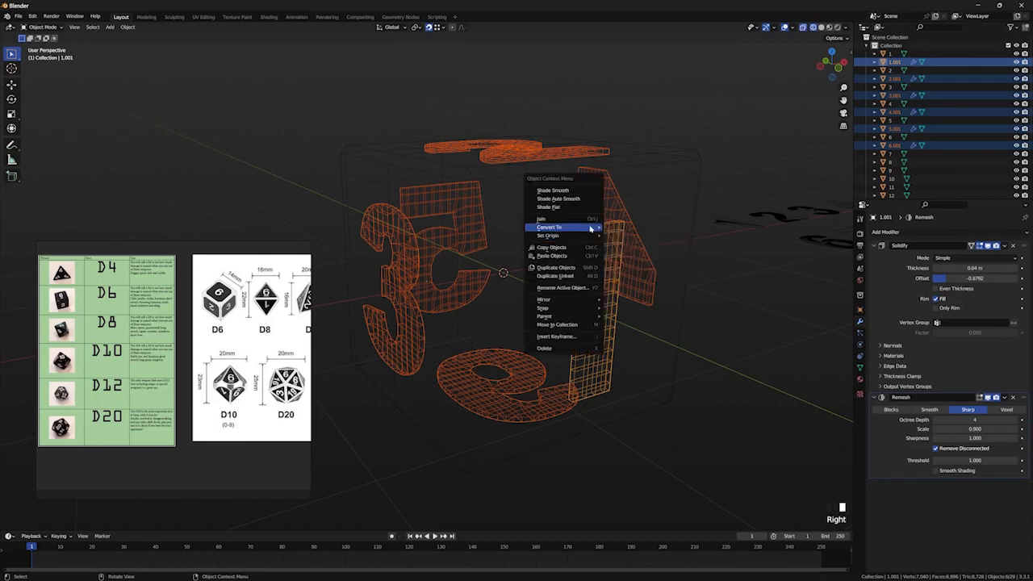
{"action": "right_click", "coordinate": [517, 244]}
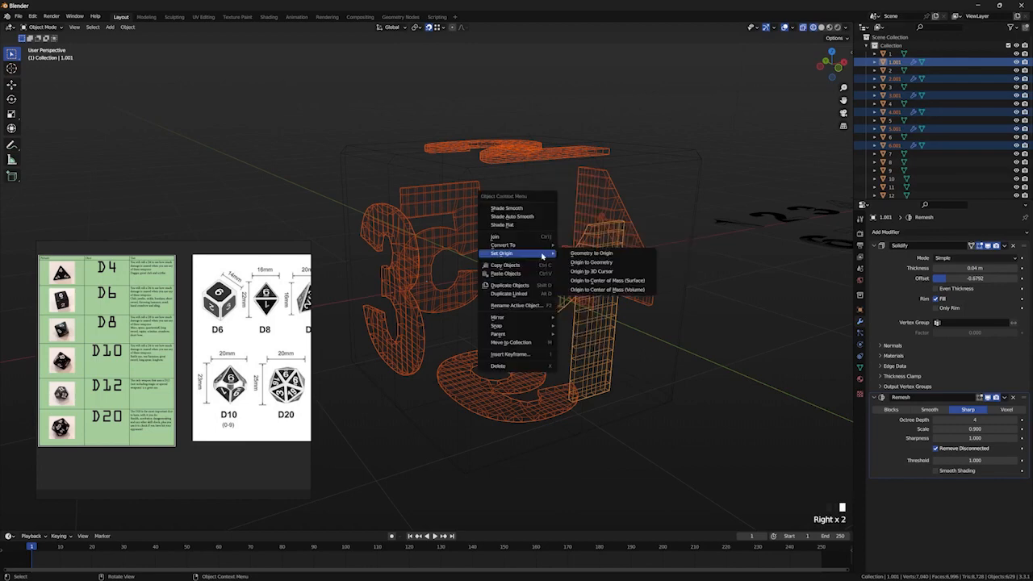
{"action": "mouse_move", "coordinate": [517, 245]}
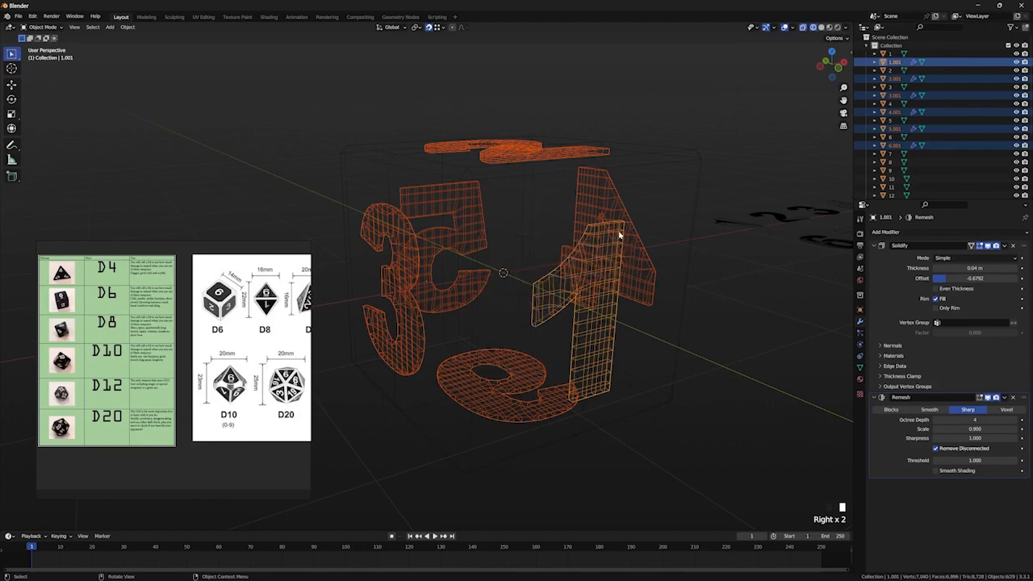
{"action": "right_click", "coordinate": [531, 239]}
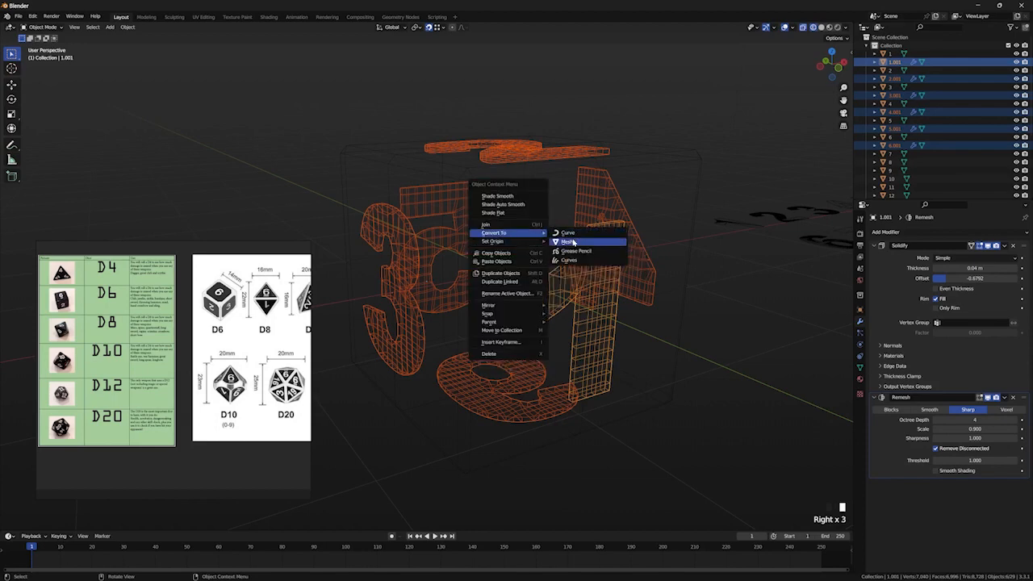
{"action": "left_click", "coordinate": [569, 241]}
Step: Check the converted numbers one by one on the cube
{"action": "left_click", "coordinate": [643, 265]}
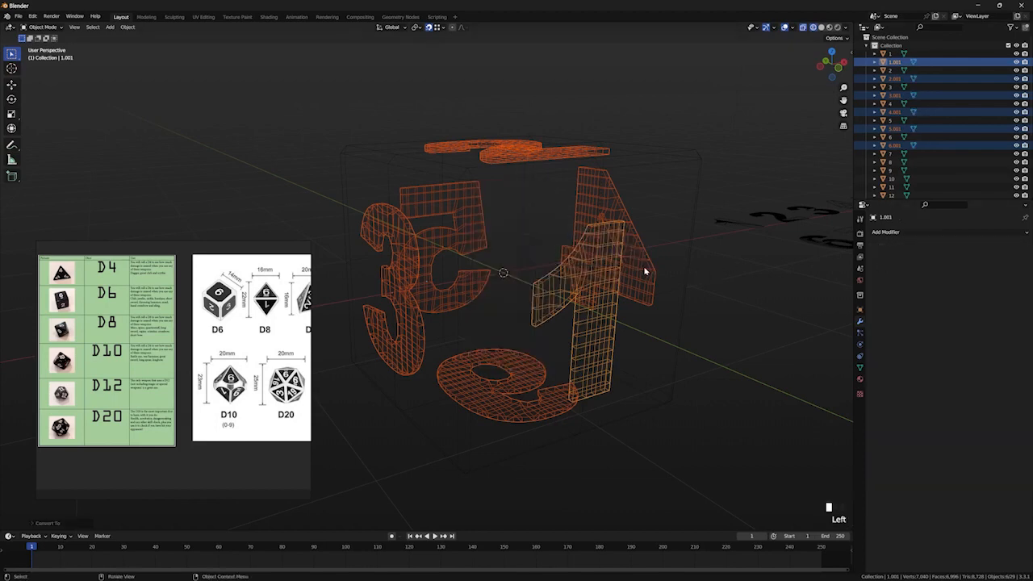
{"action": "left_click", "coordinate": [608, 277]}
{"action": "left_click", "coordinate": [544, 158]}
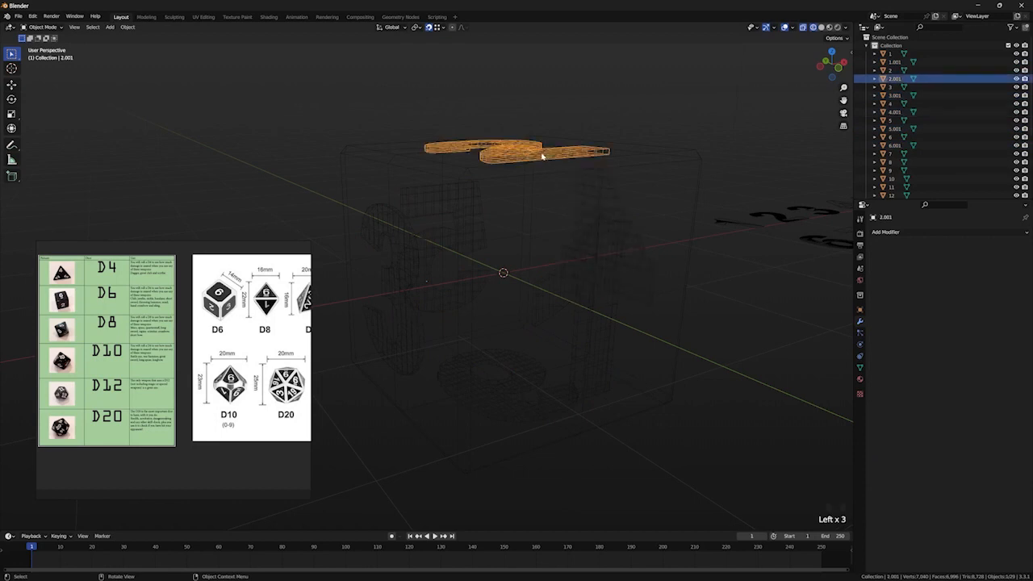
{"action": "left_click", "coordinate": [445, 229]}
{"action": "left_click", "coordinate": [398, 248]}
{"action": "left_click", "coordinate": [525, 381]}
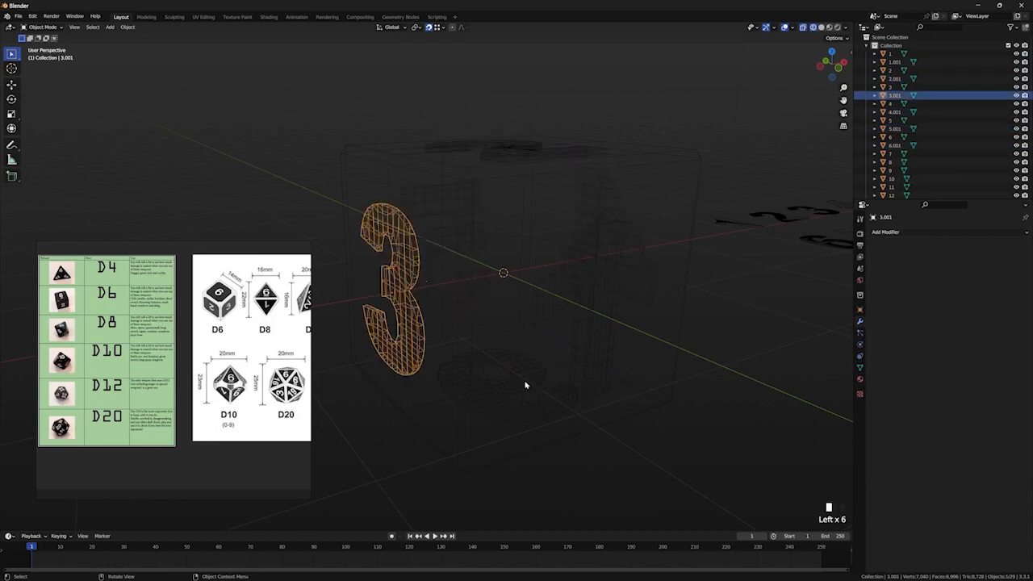
{"action": "left_click", "coordinate": [740, 454]}
Step: Select all six face numbers without the cube, make the 4 active, and join them into one object
{"action": "mouse_move", "coordinate": [596, 377]}
{"action": "middle_mouse_down"}
{"action": "mouse_move", "coordinate": [638, 381]}
{"action": "mouse_move", "coordinate": [593, 378]}
{"action": "middle_mouse_up"}
{"action": "left_click_drag", "start_coordinate": [618, 455], "coordinate": [408, 77]}
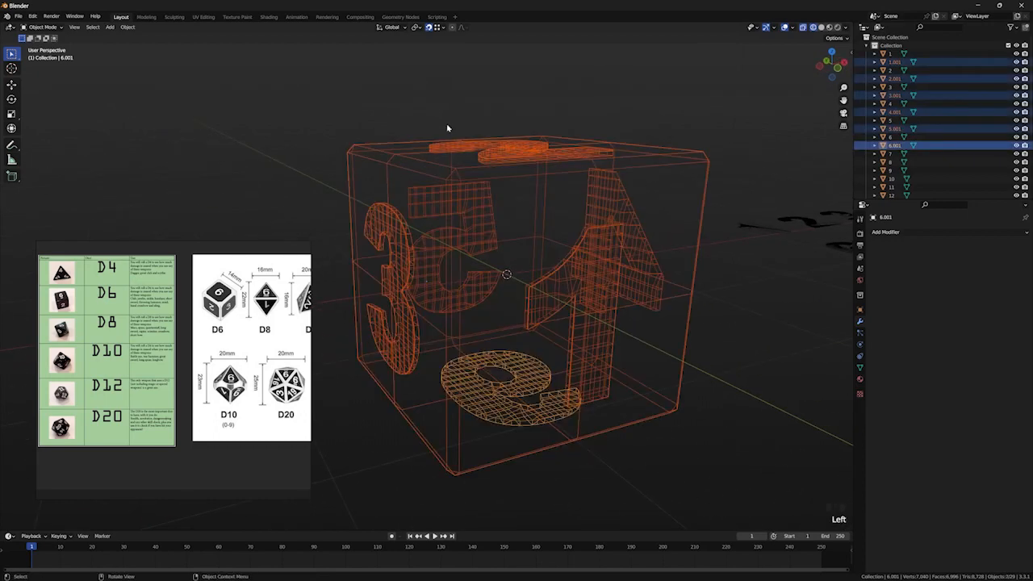
{"action": "left_click", "coordinate": [690, 278], "text": "shift"}
{"action": "left_click", "coordinate": [690, 279], "text": "shift"}
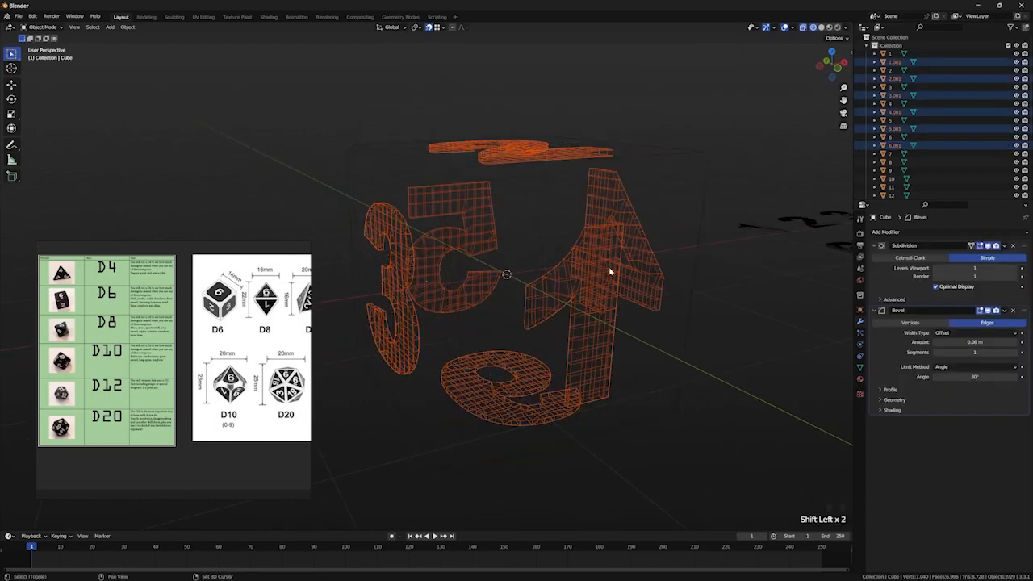
{"action": "left_click", "coordinate": [598, 268], "text": "shift"}
{"action": "middle_click_drag", "start_coordinate": [601, 280], "coordinate": [557, 274]}
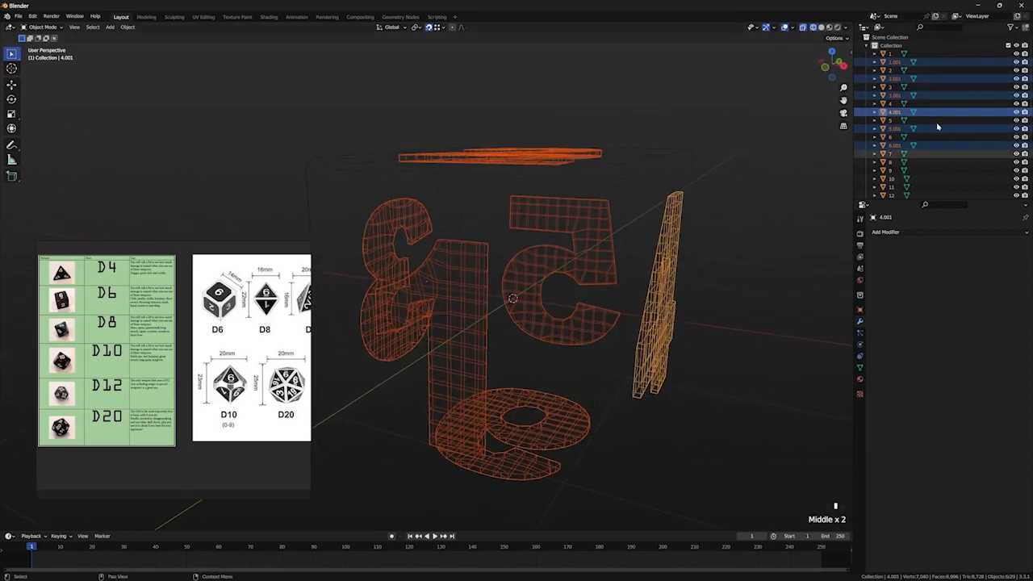
{"action": "scroll", "coordinate": [544, 256], "scroll_direction": "up", "scroll_amount": 2}
{"action": "middle_click_drag", "start_coordinate": [548, 260], "coordinate": [603, 265]}
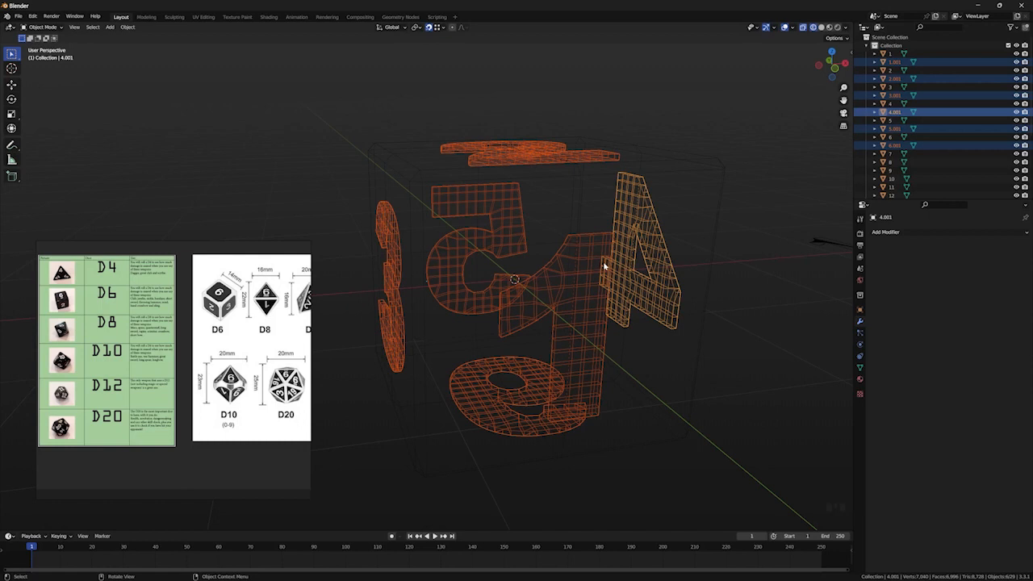
{"action": "key", "text": "p"}
{"action": "key", "text": "ctrl+p"}
{"action": "key", "text": "ctrl+j"}
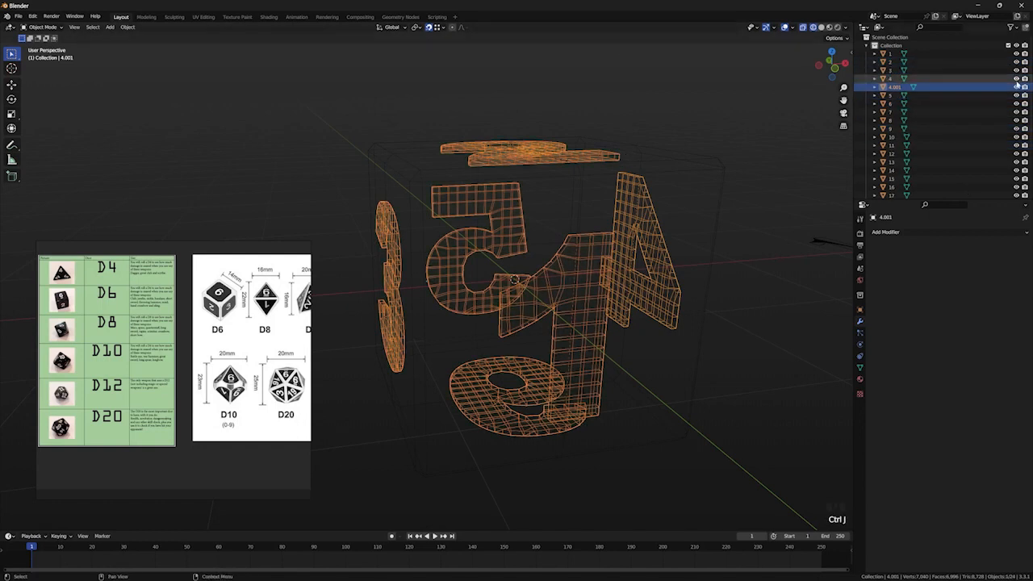
Step: Examine the joined numbers on the cube's faces in solid shading
{"action": "left_click", "coordinate": [799, 276]}
{"action": "left_click", "coordinate": [799, 276]}
{"action": "left_click", "coordinate": [799, 276]}
{"action": "left_click", "coordinate": [674, 274]}
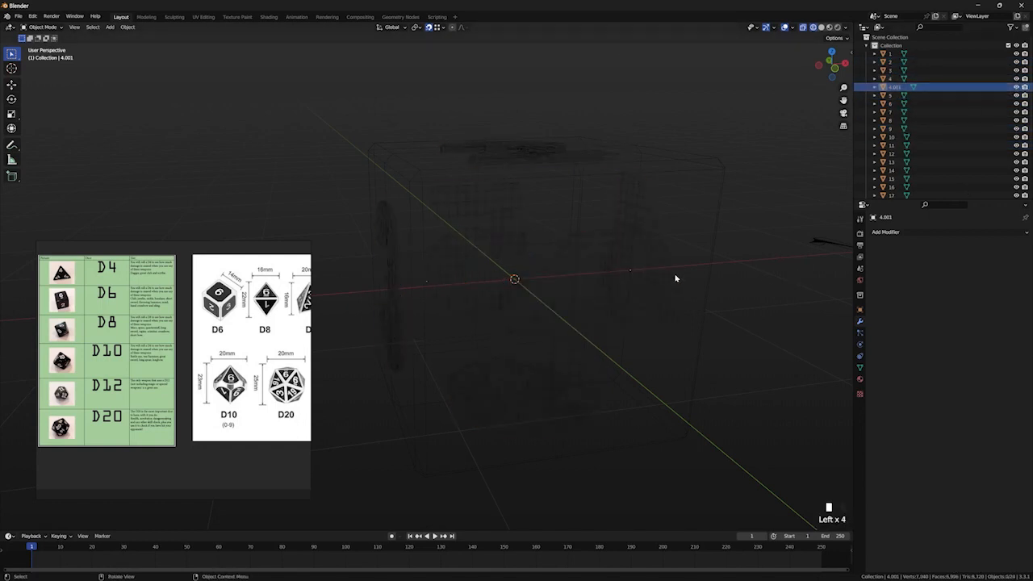
{"action": "key", "text": "shift+z"}
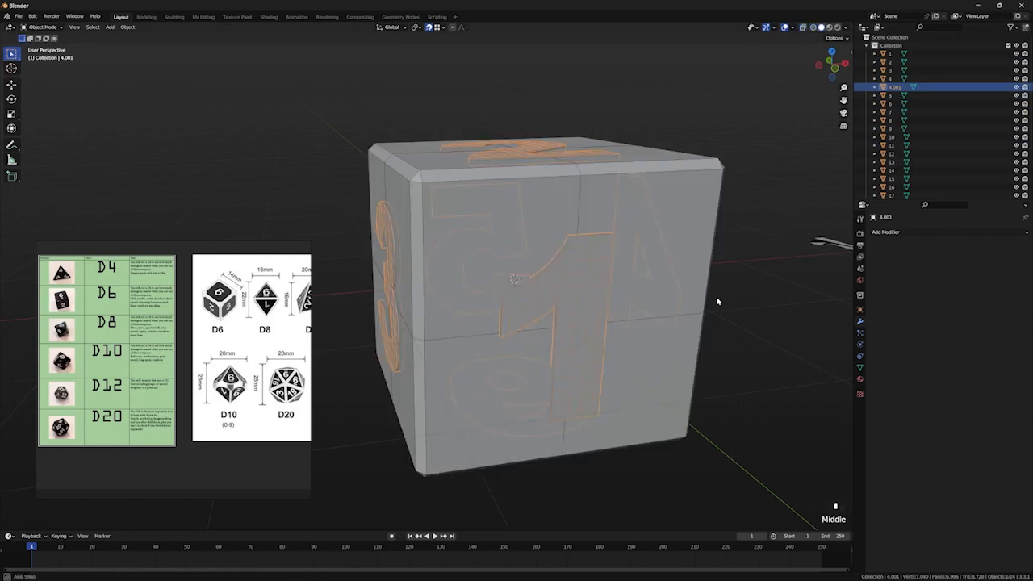
{"action": "scroll", "coordinate": [654, 292], "scroll_direction": "down", "scroll_amount": 2}
{"action": "left_click", "coordinate": [607, 296]}
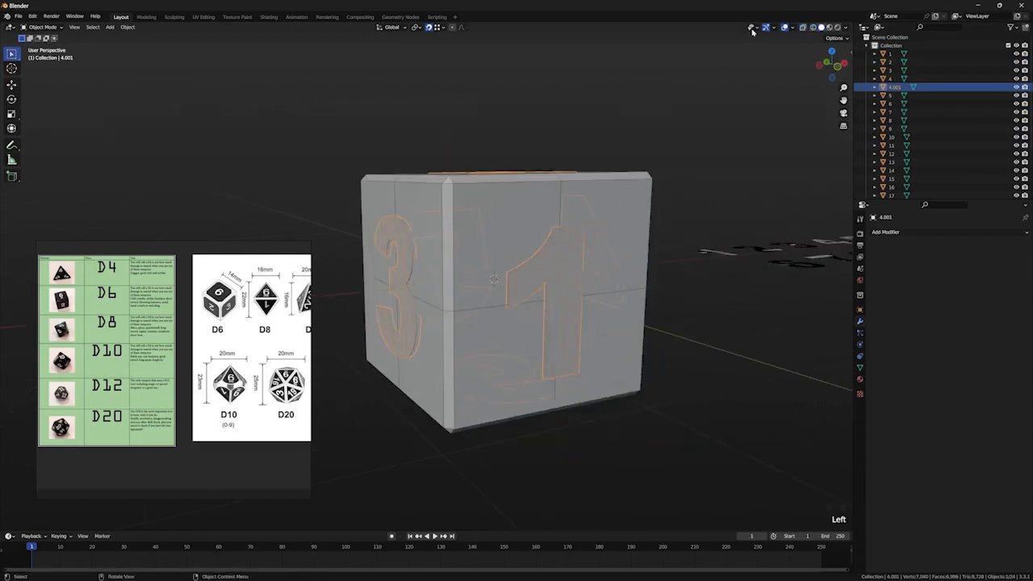
{"action": "middle_click_drag", "start_coordinate": [672, 243], "coordinate": [607, 261]}
Step: Select the cube and apply its Subdivision and Bevel modifiers
{"action": "left_click", "coordinate": [632, 225]}
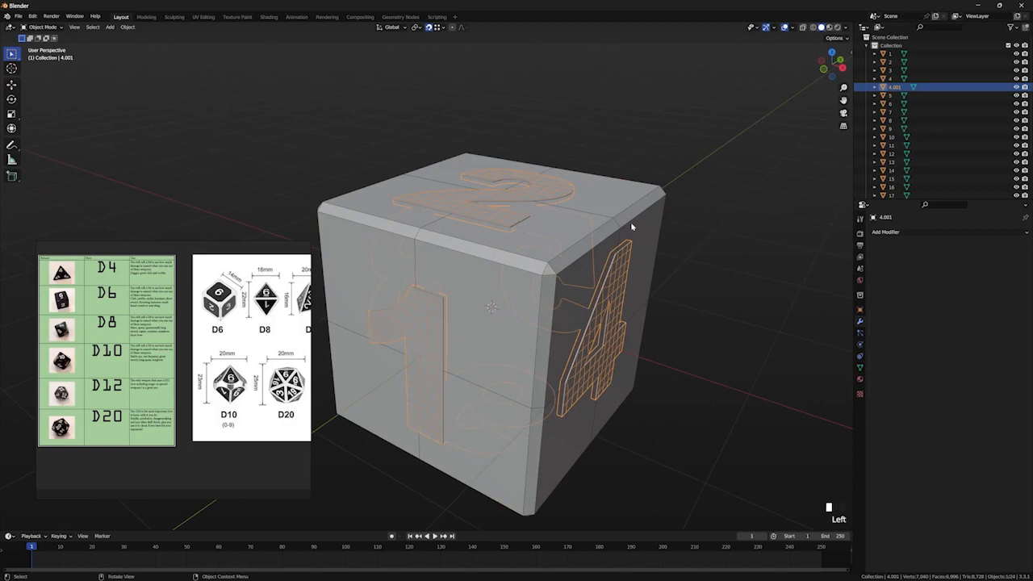
{"action": "left_click", "coordinate": [885, 232]}
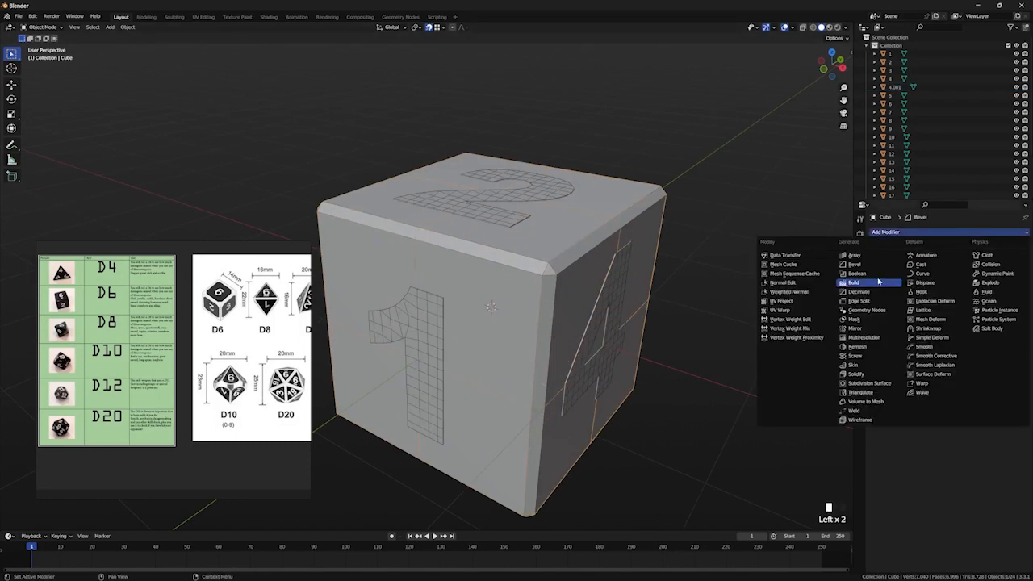
{"action": "left_click", "coordinate": [939, 233]}
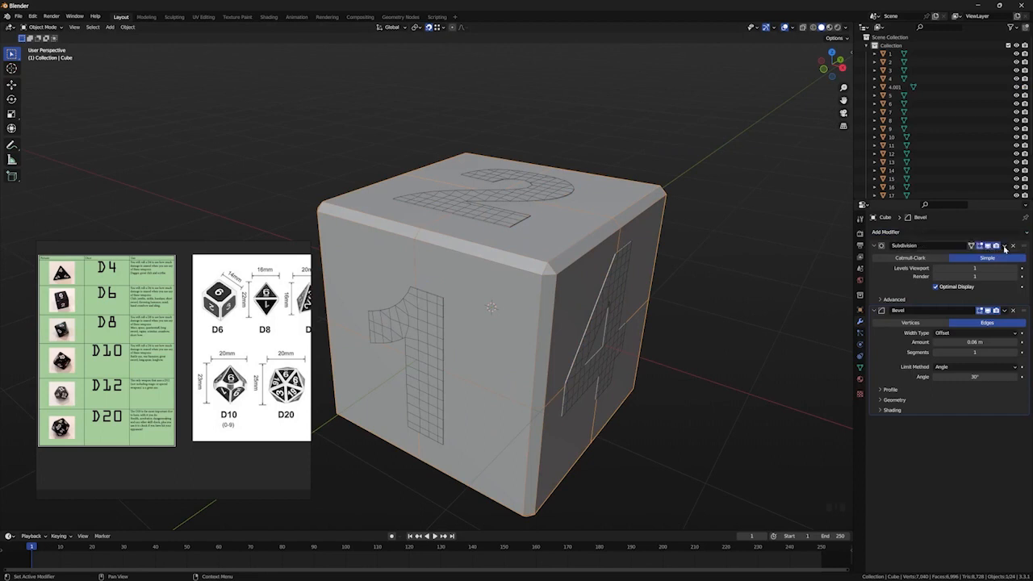
{"action": "left_click", "coordinate": [1004, 246]}
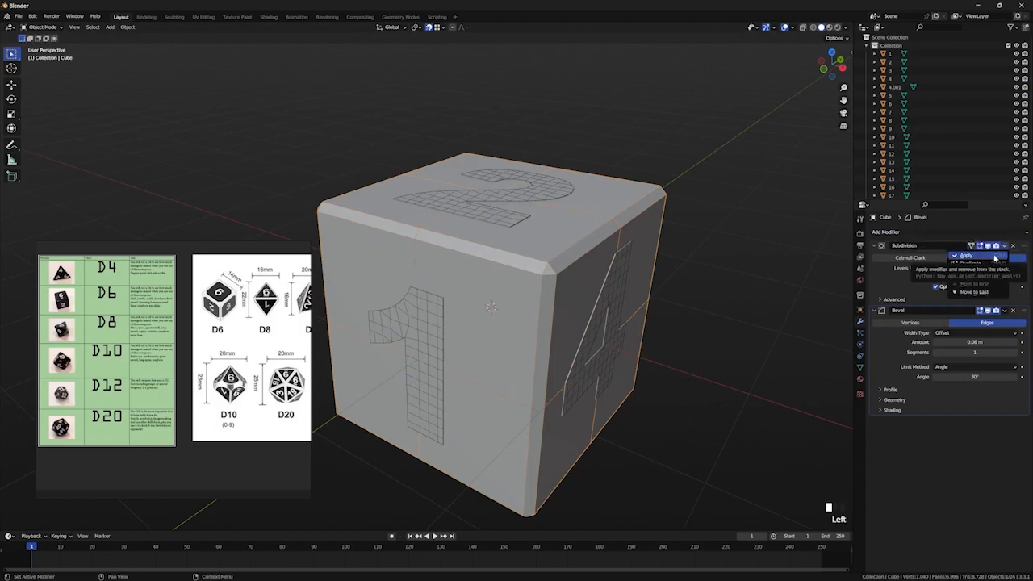
{"action": "left_click", "coordinate": [995, 256]}
{"action": "left_click", "coordinate": [1004, 245]}
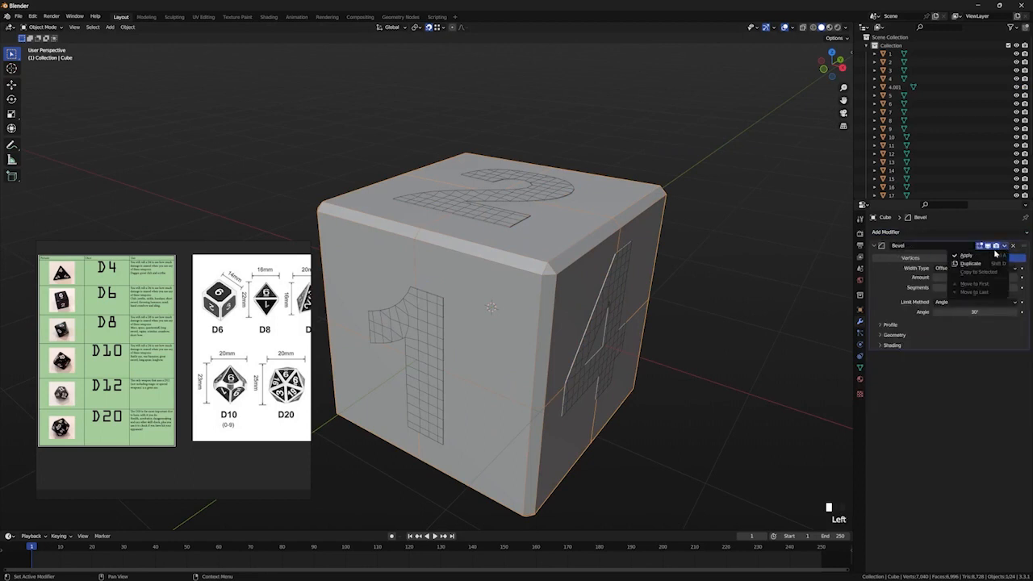
{"action": "left_click", "coordinate": [992, 256]}
Step: Add a Boolean modifier to the cube with the Difference operation and pick the joined numbers, 4.001, as its object
{"action": "middle_click_drag", "start_coordinate": [676, 280], "coordinate": [708, 279]}
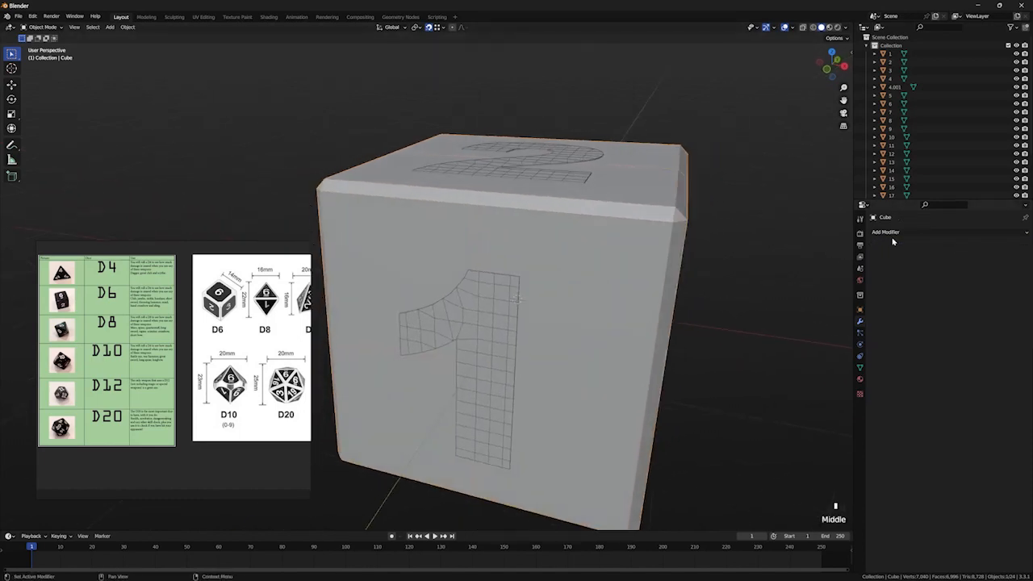
{"action": "left_click", "coordinate": [892, 233]}
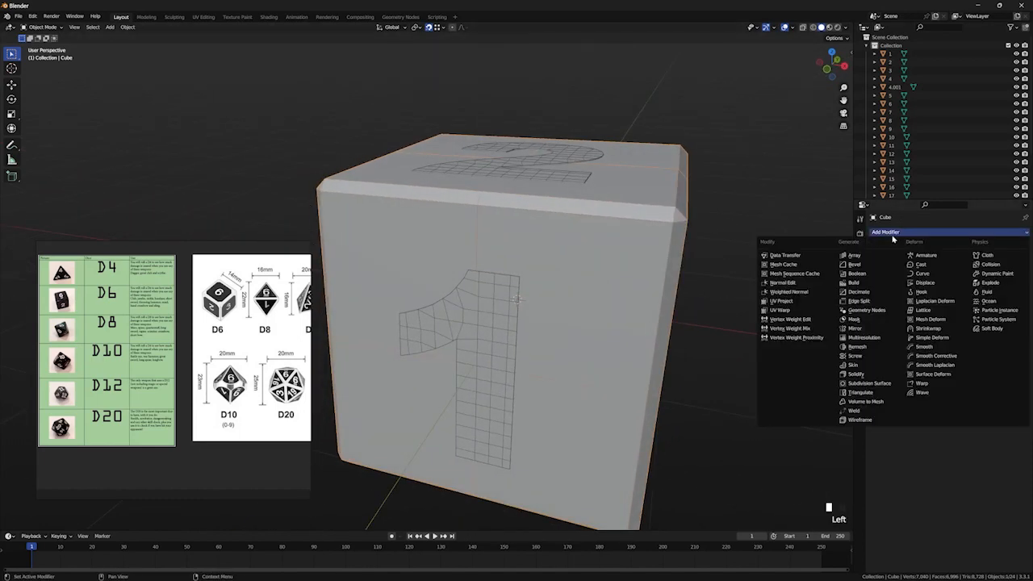
{"action": "left_click", "coordinate": [857, 273]}
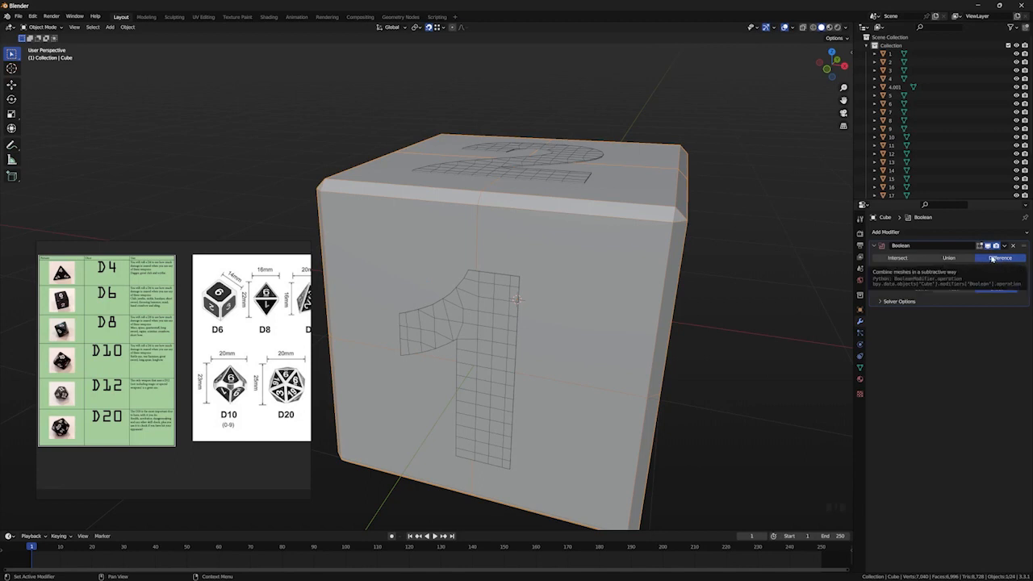
{"action": "left_click", "coordinate": [992, 258]}
{"action": "left_click", "coordinate": [1014, 279]}
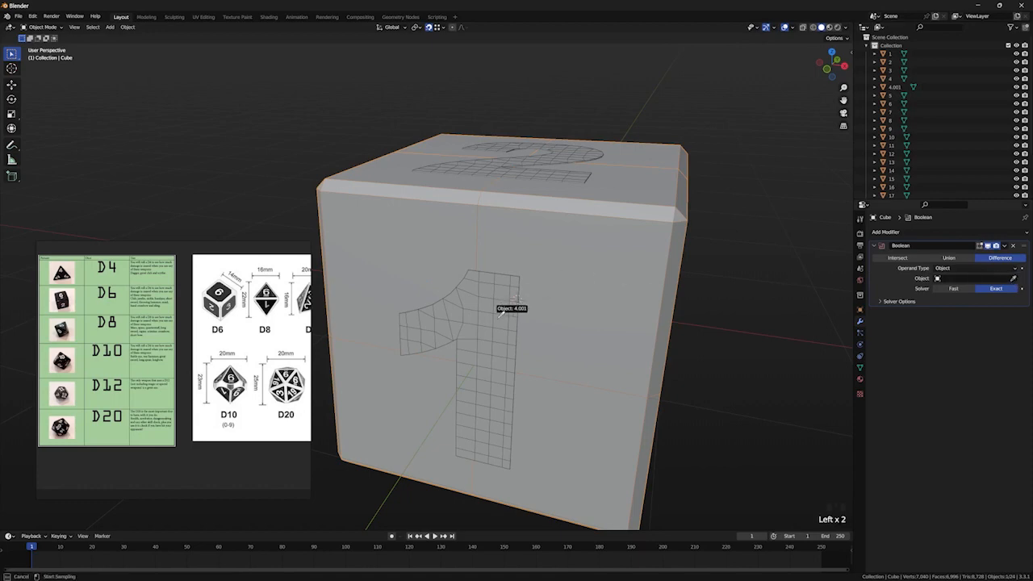
{"action": "left_click", "coordinate": [500, 313]}
Step: Examine how the numbers cut into the cube's faces, using X-ray display to check the depth
{"action": "mouse_move", "coordinate": [506, 316]}
{"action": "middle_mouse_down"}
{"action": "mouse_move", "coordinate": [578, 324]}
{"action": "mouse_move", "coordinate": [500, 321]}
{"action": "middle_mouse_up"}
{"action": "scroll", "coordinate": [578, 323], "scroll_direction": "up", "scroll_amount": 1}
{"action": "scroll", "coordinate": [560, 316], "scroll_direction": "up", "scroll_amount": 2}
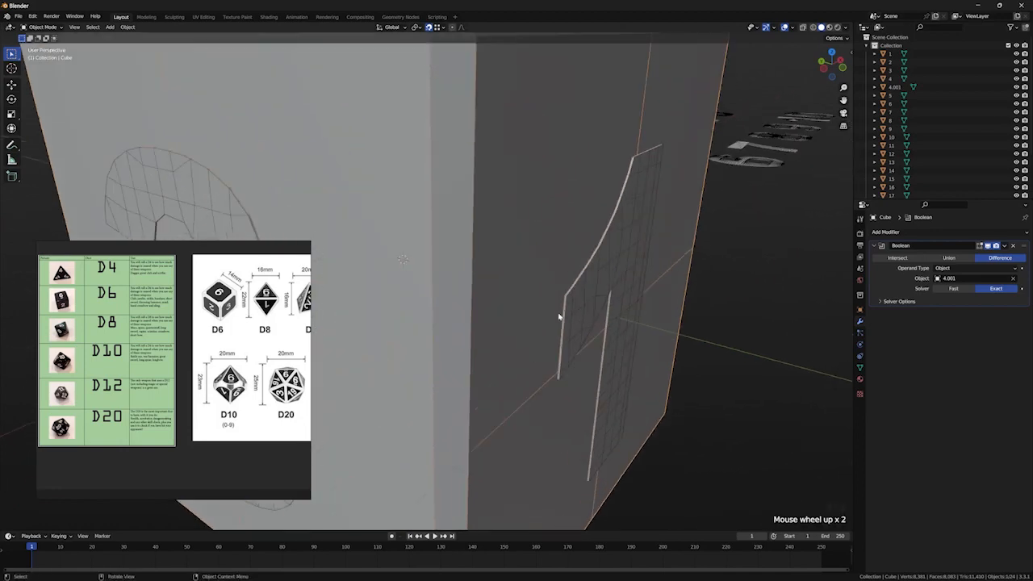
{"action": "key", "text": "shift+z"}
{"action": "scroll", "coordinate": [596, 323], "scroll_direction": "up", "scroll_amount": 2}
{"action": "middle_click_drag", "start_coordinate": [596, 324], "coordinate": [737, 145], "text": "shift"}
{"action": "key", "text": "shift+z"}
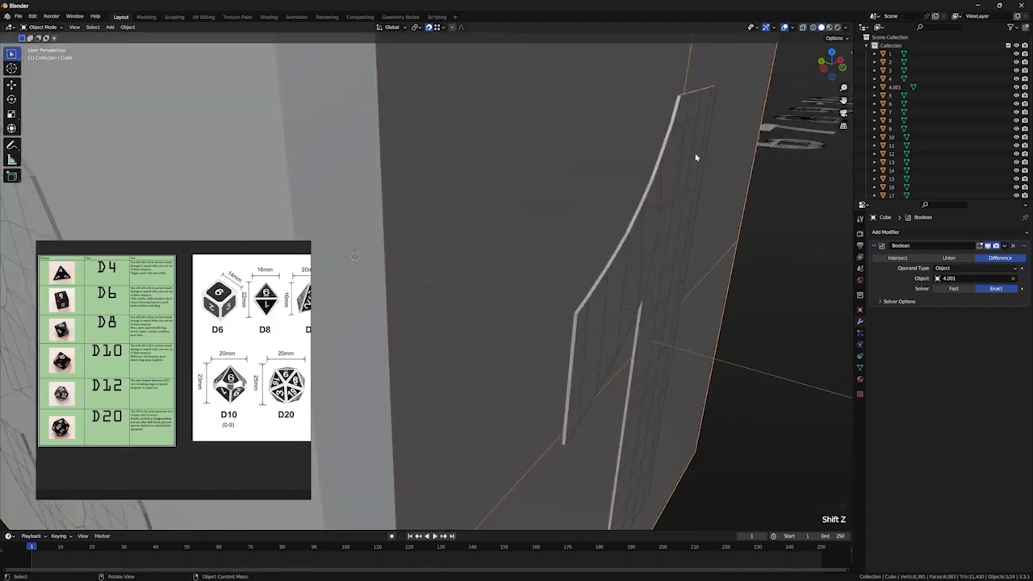
{"action": "key", "text": "alt+z"}
{"action": "middle_click_drag", "start_coordinate": [599, 296], "coordinate": [602, 303]}
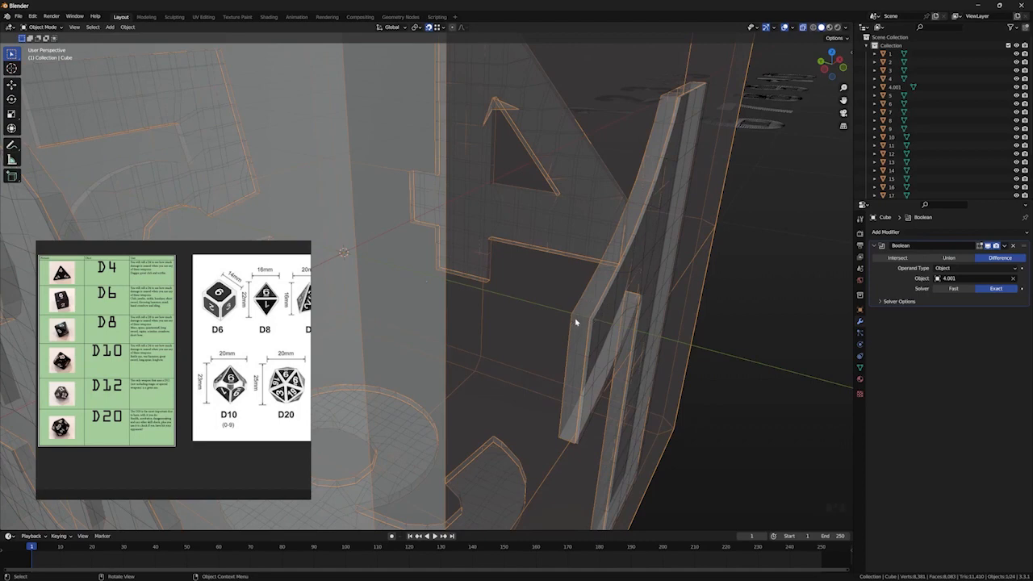
{"action": "scroll", "coordinate": [576, 322], "scroll_direction": "down", "scroll_amount": 3}
{"action": "middle_click_drag", "start_coordinate": [574, 318], "coordinate": [542, 311]}
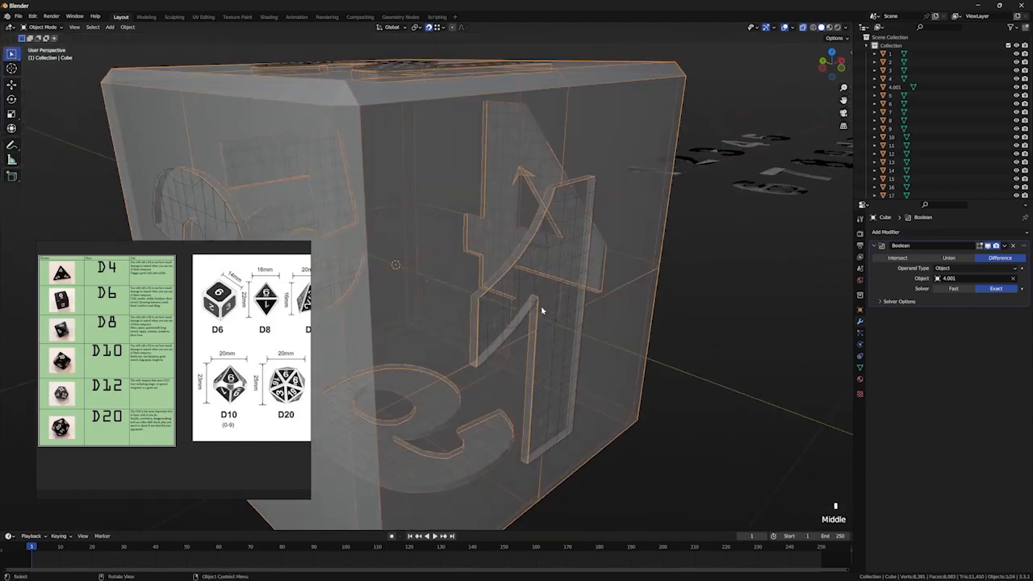
{"action": "key", "text": "alt+z"}
{"action": "scroll", "coordinate": [542, 307], "scroll_direction": "up", "scroll_amount": 1}
{"action": "scroll", "coordinate": [545, 308], "scroll_direction": "down", "scroll_amount": 2}
{"action": "left_click", "coordinate": [633, 328]}
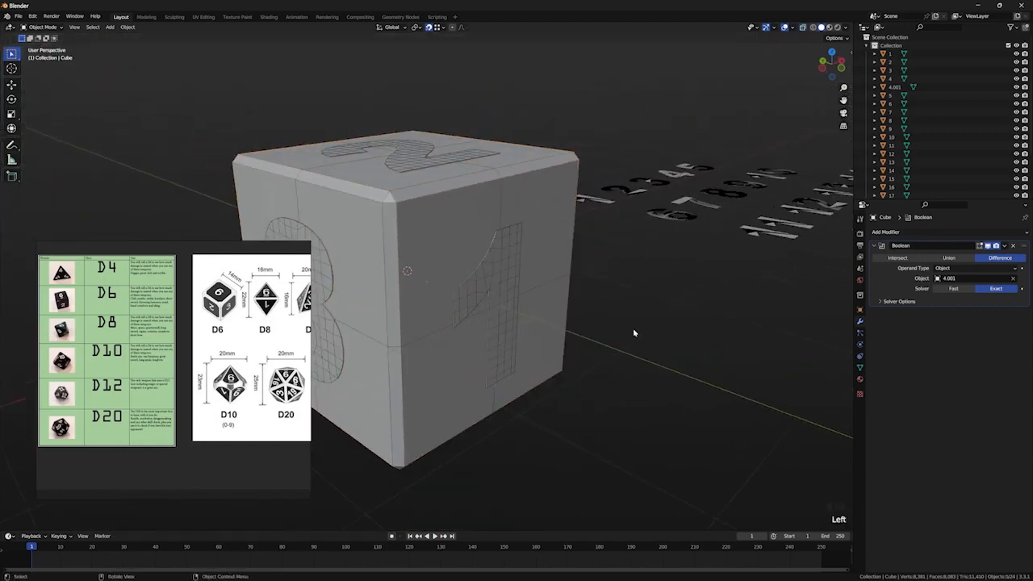
{"action": "scroll", "coordinate": [521, 287], "scroll_direction": "down", "scroll_amount": 1}
{"action": "scroll", "coordinate": [503, 279], "scroll_direction": "up", "scroll_amount": 2}
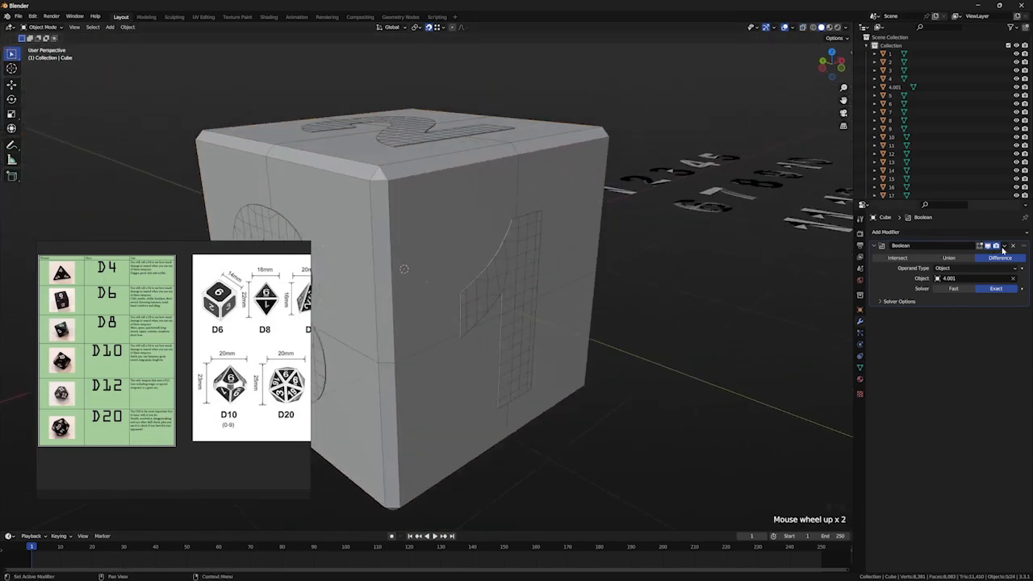
Step: Select the cube and apply its Boolean modifier
{"action": "left_click", "coordinate": [595, 258]}
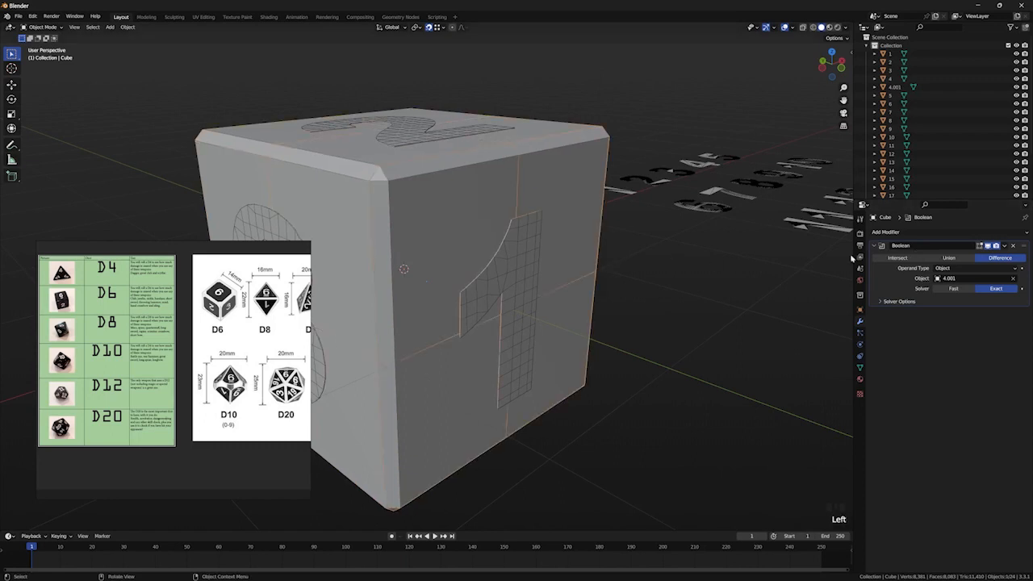
{"action": "left_click", "coordinate": [1003, 246]}
{"action": "left_click", "coordinate": [972, 255]}
{"action": "scroll", "coordinate": [579, 279], "scroll_direction": "down", "scroll_amount": 1}
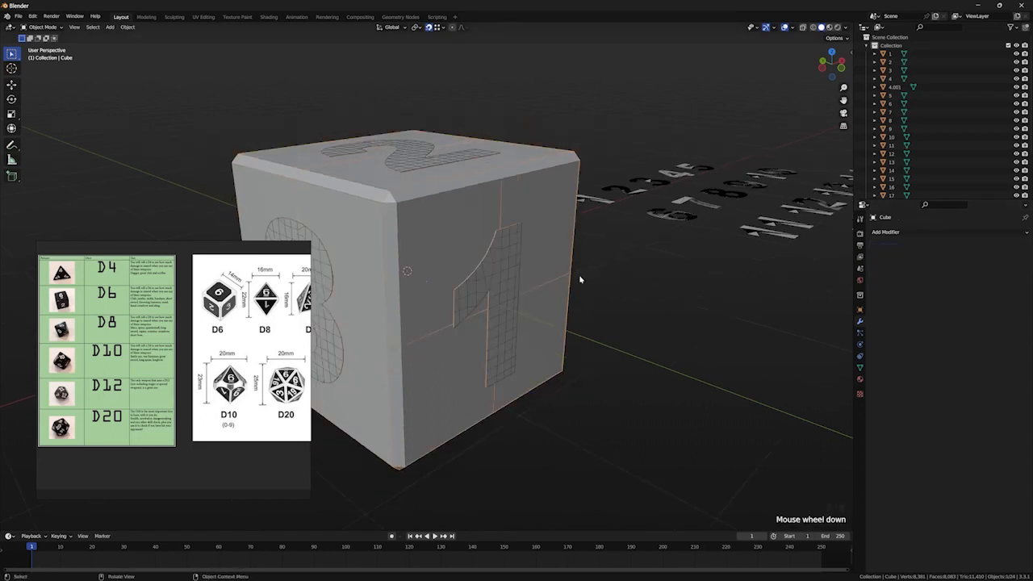
Step: Move the joined numbers object out of the cube into the empty space beside it
{"action": "left_click", "coordinate": [506, 284]}
{"action": "left_click", "coordinate": [508, 285]}
{"action": "key", "text": "g"}
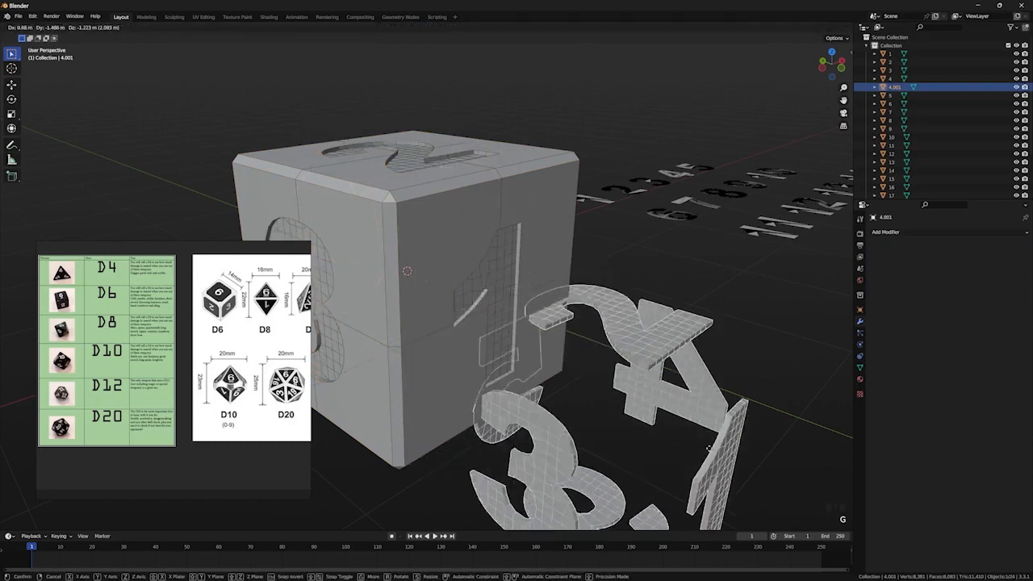
{"action": "left_click", "coordinate": [772, 482]}
Step: Check the engraved faces of the cube and delete the joined numbers object
{"action": "scroll", "coordinate": [590, 388], "scroll_direction": "down", "scroll_amount": 2}
{"action": "scroll", "coordinate": [591, 387], "scroll_direction": "up", "scroll_amount": 2}
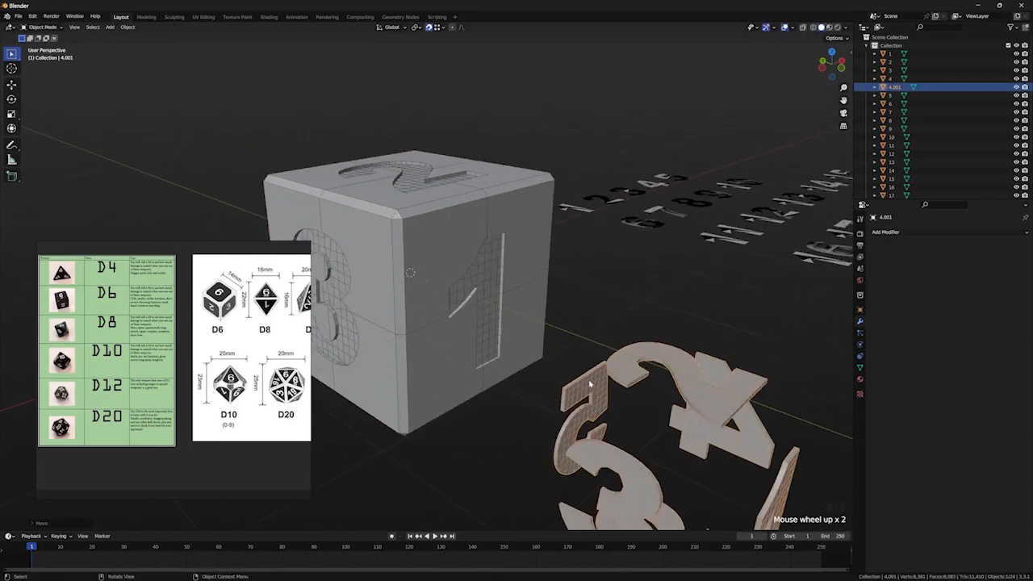
{"action": "middle_click_drag", "start_coordinate": [592, 387], "coordinate": [588, 385]}
{"action": "scroll", "coordinate": [503, 336], "scroll_direction": "down", "scroll_amount": 4}
{"action": "middle_click_drag", "start_coordinate": [502, 337], "coordinate": [629, 336]}
{"action": "scroll", "coordinate": [645, 331], "scroll_direction": "up", "scroll_amount": 2}
{"action": "scroll", "coordinate": [581, 336], "scroll_direction": "down", "scroll_amount": 3}
{"action": "middle_click_drag", "start_coordinate": [526, 336], "coordinate": [559, 341]}
{"action": "key", "text": "shift+alt+z"}
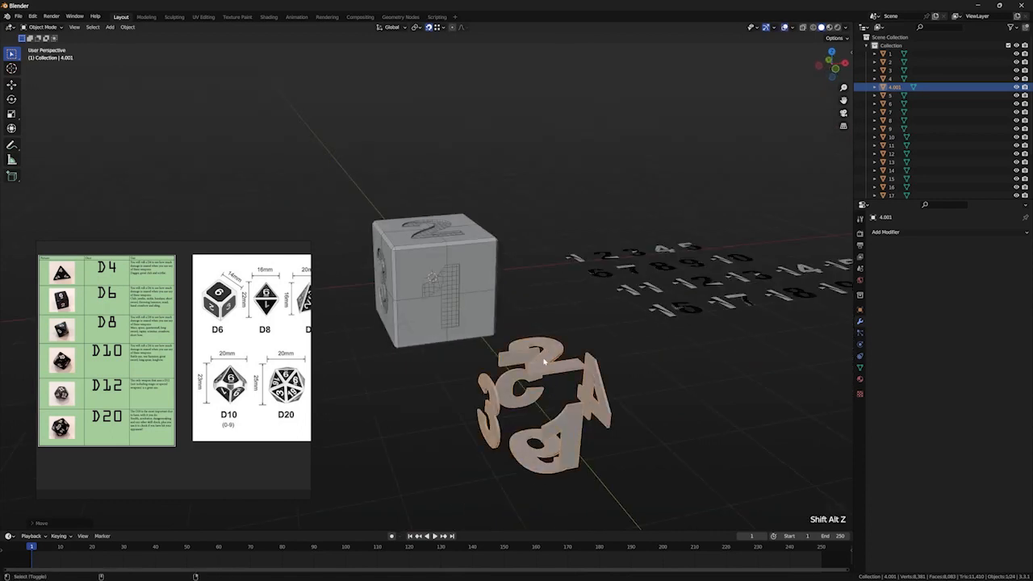
{"action": "left_click", "coordinate": [547, 361]}
{"action": "key", "text": "Delete"}
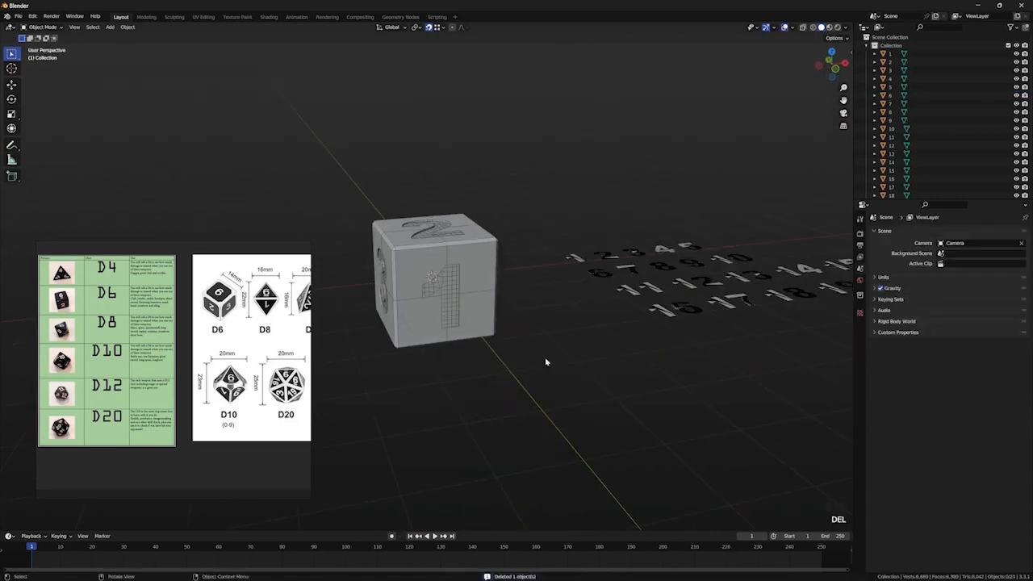
Step: Examine the D12 and D20 entries in the dice reference chart
{"action": "scroll", "coordinate": [376, 404], "scroll_direction": "down", "scroll_amount": 2}
{"action": "middle_click_drag", "start_coordinate": [419, 402], "coordinate": [525, 372], "text": "shift"}
{"action": "scroll", "coordinate": [182, 318], "scroll_direction": "up", "scroll_amount": 5}
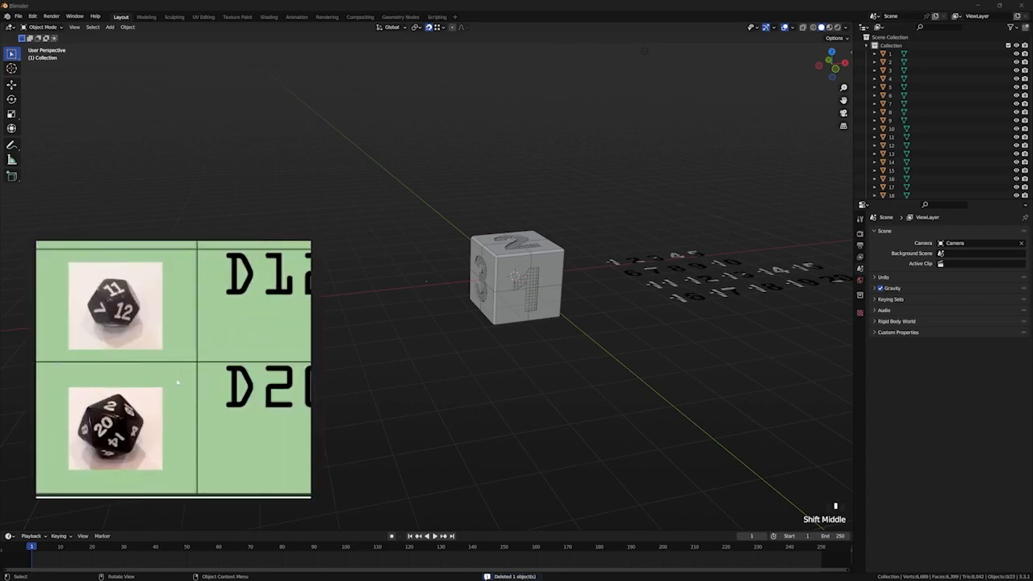
{"action": "scroll", "coordinate": [173, 393], "scroll_direction": "down", "scroll_amount": 3}
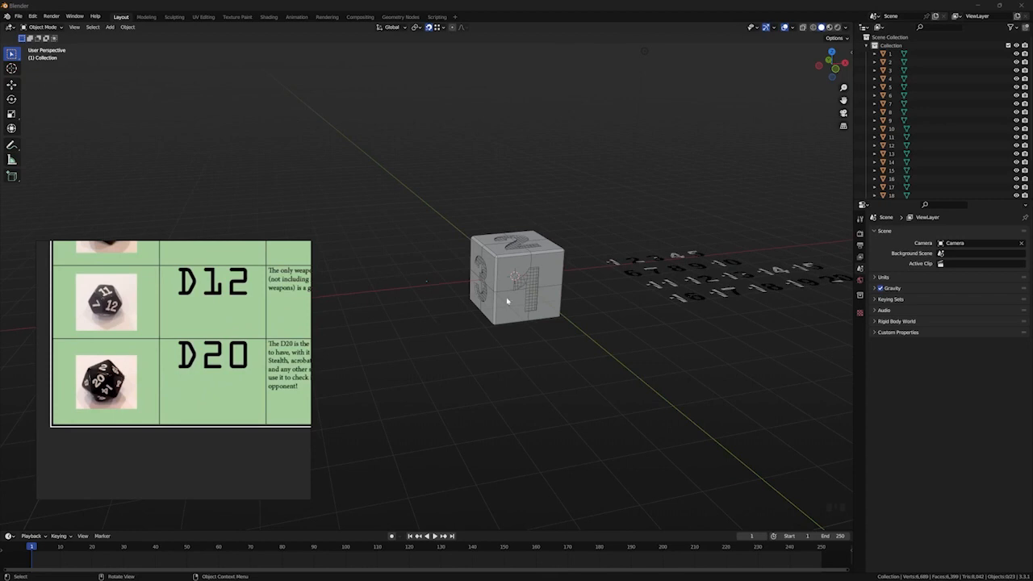
Step: Select the engraved cube and move it about 9 m along the global Y axis, away from the origin
{"action": "scroll", "coordinate": [450, 318], "scroll_direction": "down", "scroll_amount": 1}
{"action": "middle_click_drag", "start_coordinate": [449, 318], "coordinate": [491, 329]}
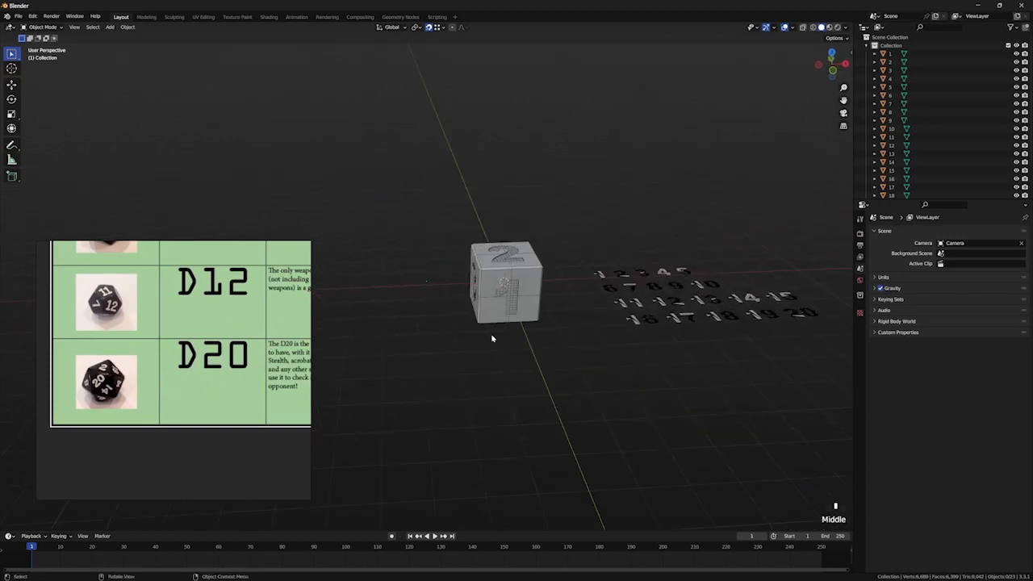
{"action": "left_click", "coordinate": [493, 288]}
{"action": "middle_click_drag", "start_coordinate": [493, 288], "coordinate": [533, 298]}
{"action": "key", "text": "Tab"}
{"action": "key", "text": "Tab"}
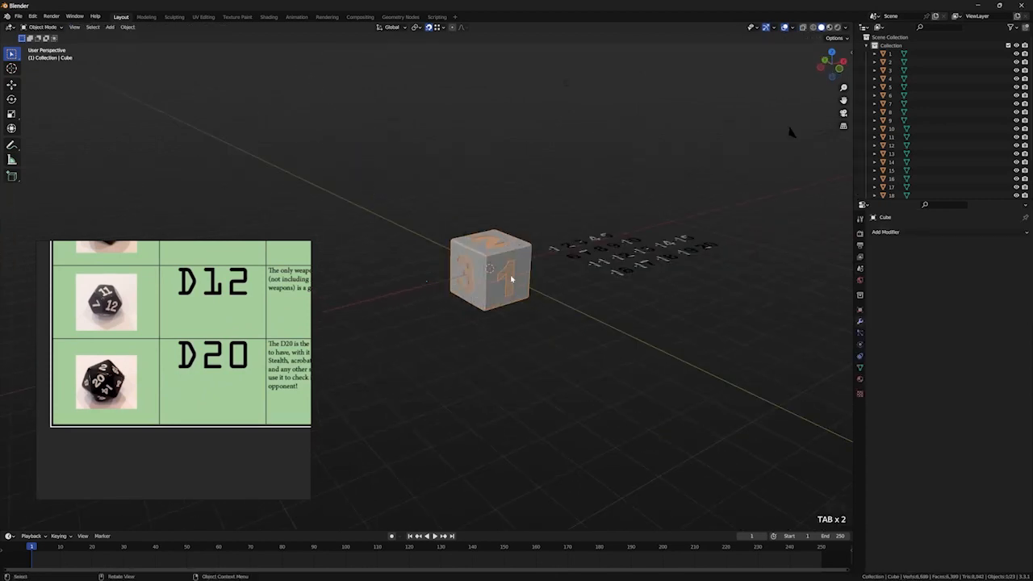
{"action": "left_click", "coordinate": [516, 284]}
{"action": "key", "text": "g"}
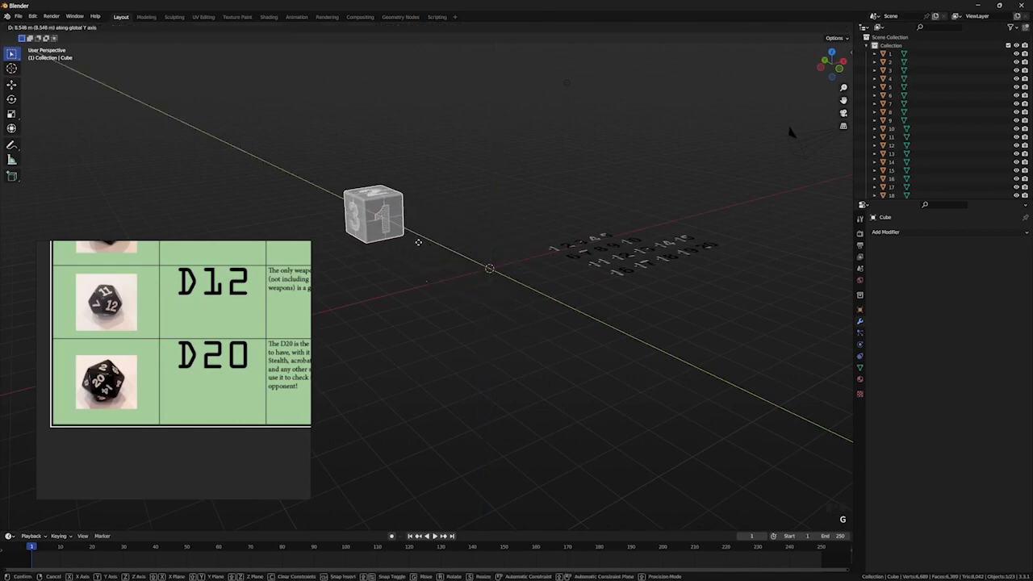
{"action": "left_click", "coordinate": [526, 326]}
{"action": "left_click", "coordinate": [542, 333]}
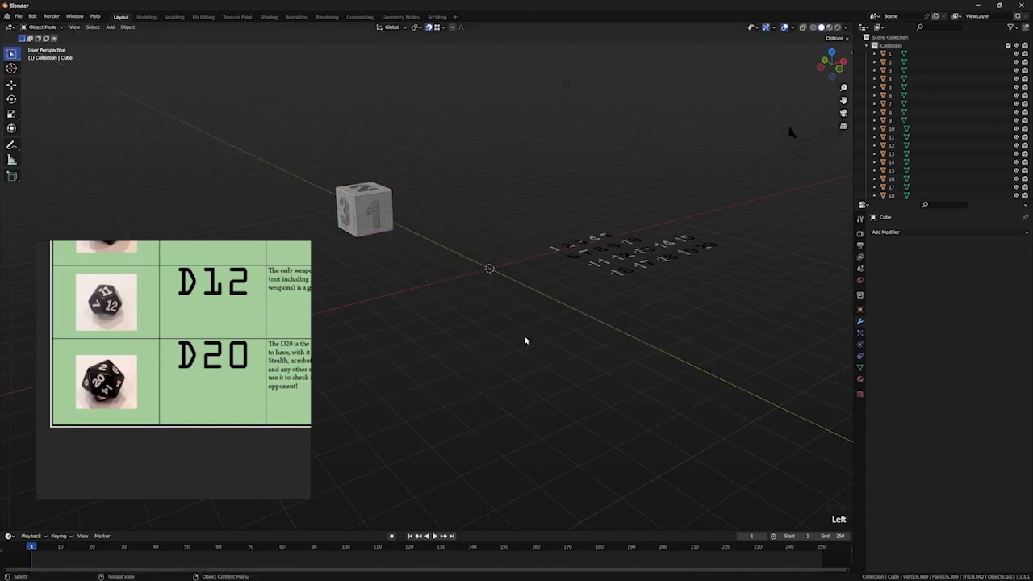
Step: Take a closer look at the D20 photo in the reference chart
{"action": "scroll", "coordinate": [482, 339], "scroll_direction": "up", "scroll_amount": 1}
{"action": "middle_click_drag", "start_coordinate": [459, 334], "coordinate": [394, 339], "text": "shift"}
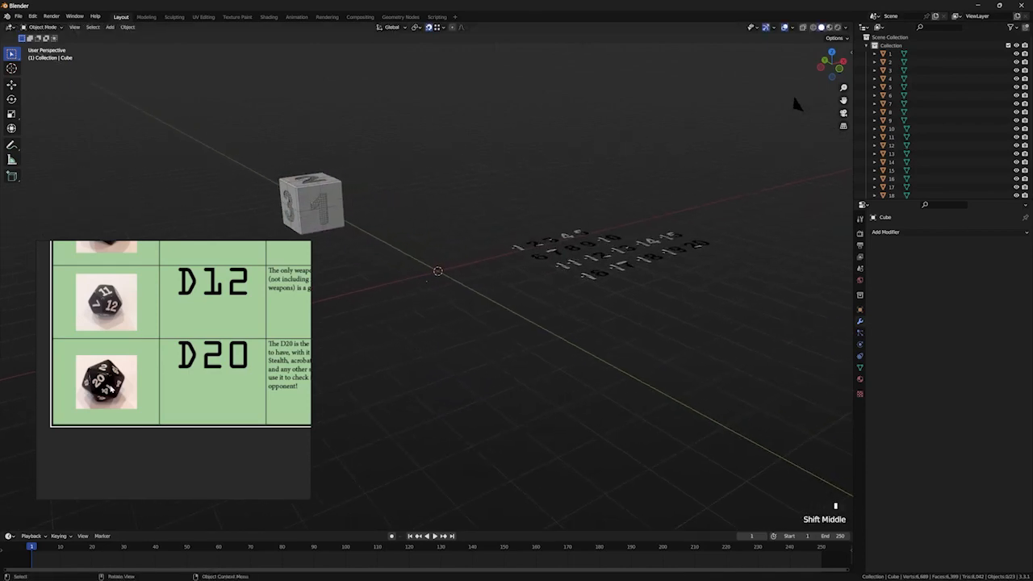
{"action": "scroll", "coordinate": [110, 380], "scroll_direction": "up", "scroll_amount": 2}
{"action": "scroll", "coordinate": [110, 380], "scroll_direction": "up", "scroll_amount": 2}
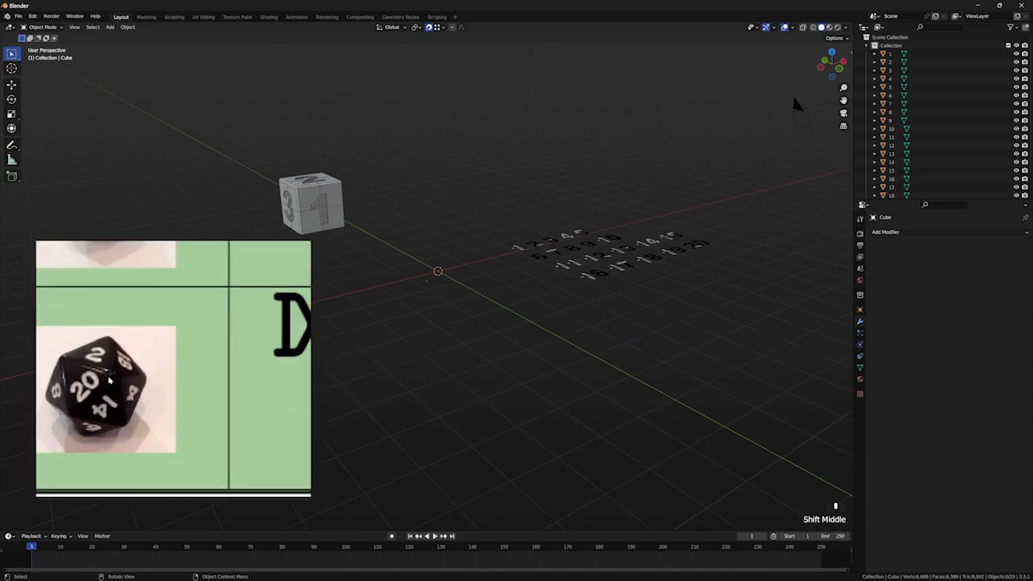
{"action": "middle_click_drag", "start_coordinate": [111, 380], "coordinate": [161, 363]}
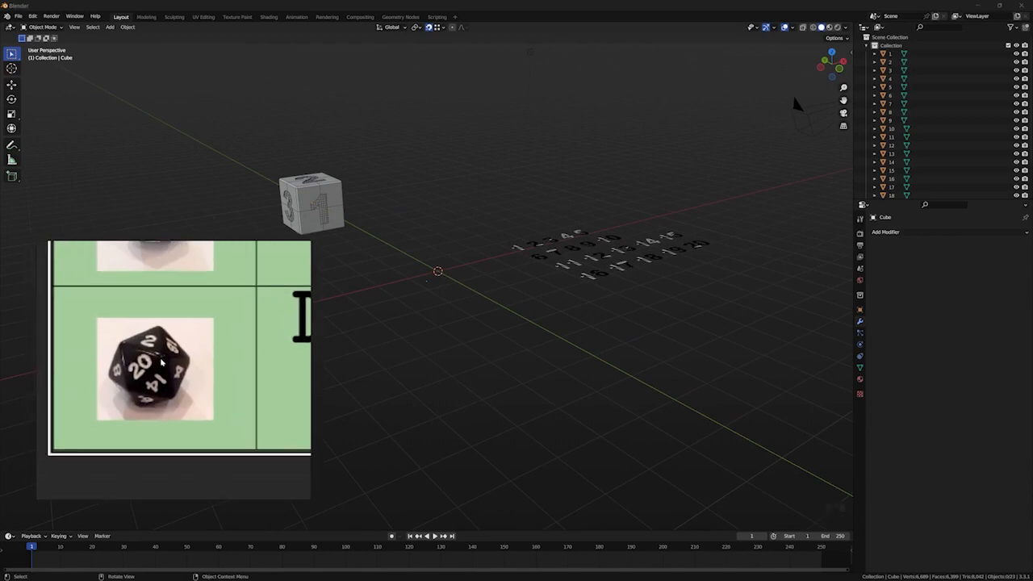
{"action": "scroll", "coordinate": [450, 298], "scroll_direction": "up", "scroll_amount": 2}
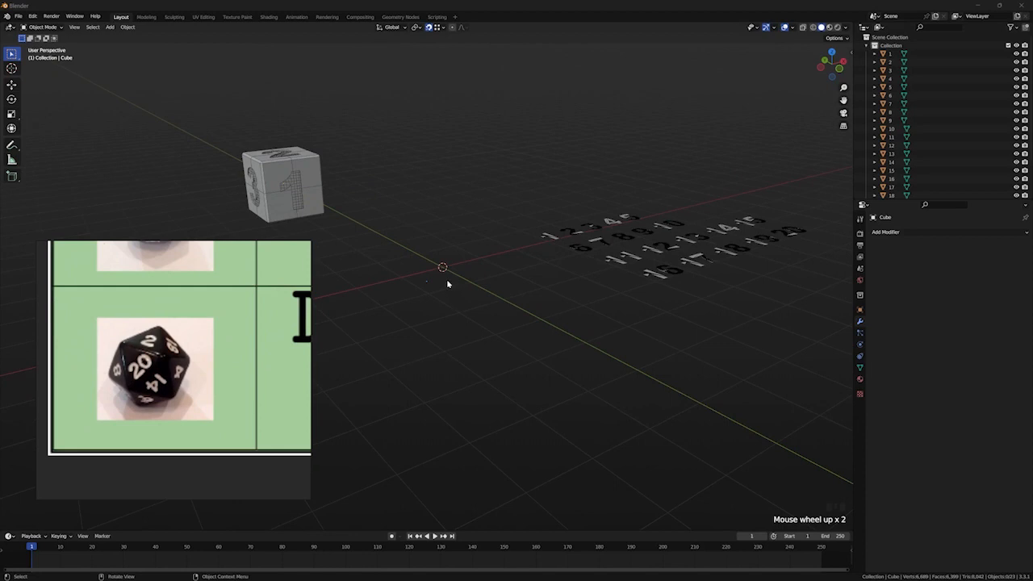
Step: Search the add-ons in Preferences for "extra" to check whether Add Mesh: Extra Objects is enabled, and close Preferences
{"action": "left_click", "coordinate": [32, 17]}
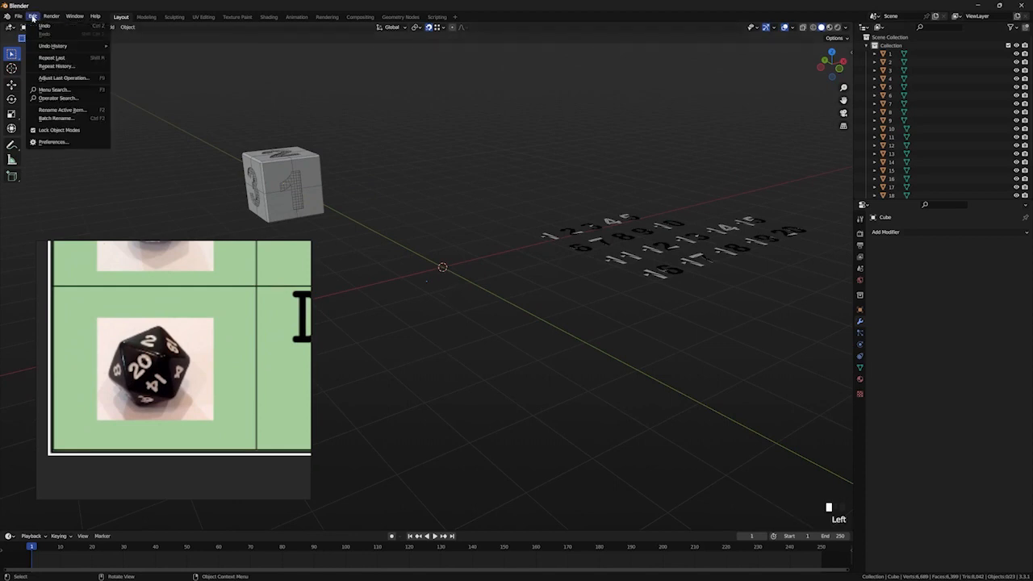
{"action": "left_click", "coordinate": [65, 143]}
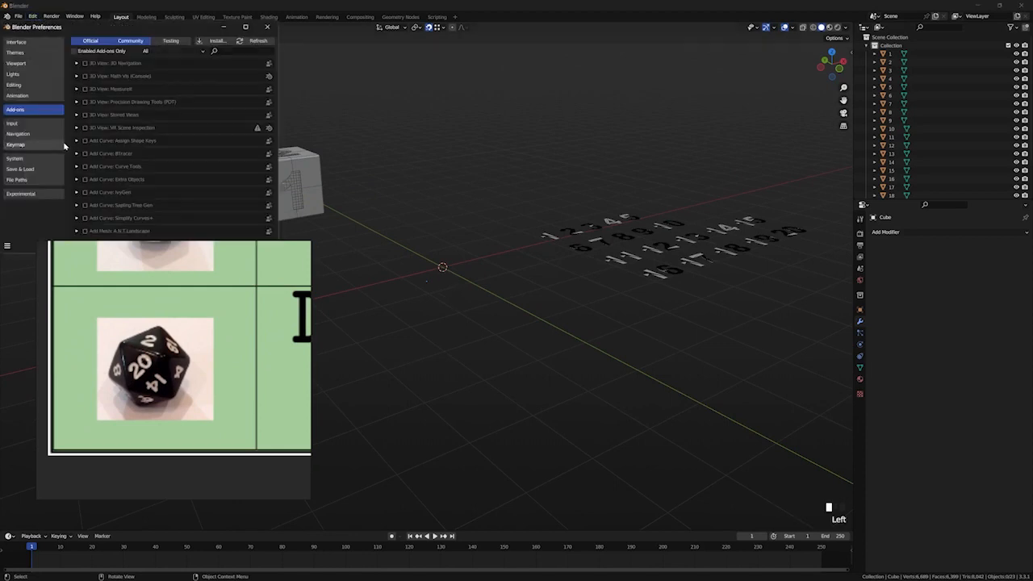
{"action": "left_click", "coordinate": [221, 51]}
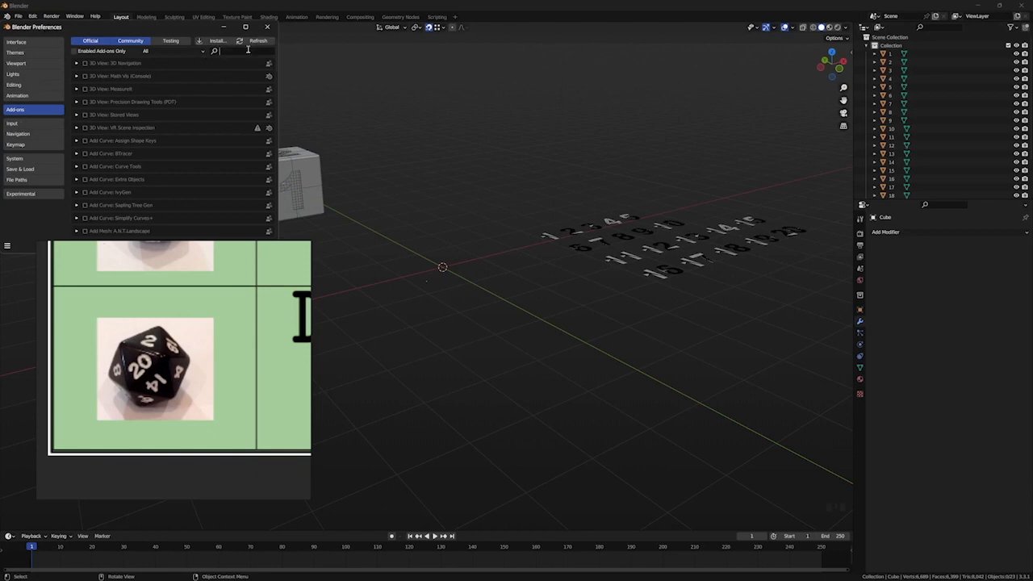
{"action": "type", "text": "extra"}
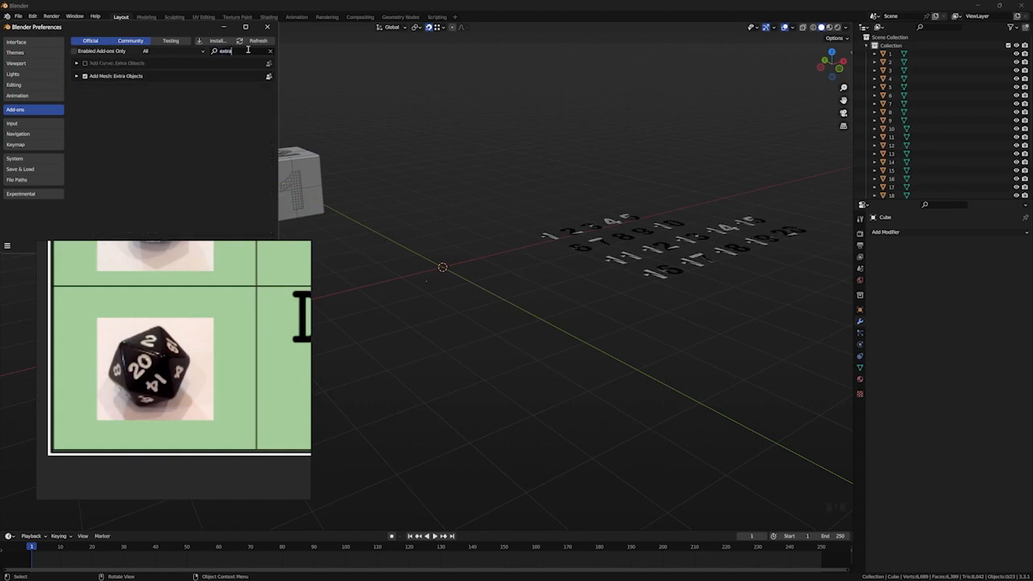
{"action": "left_click", "coordinate": [267, 27]}
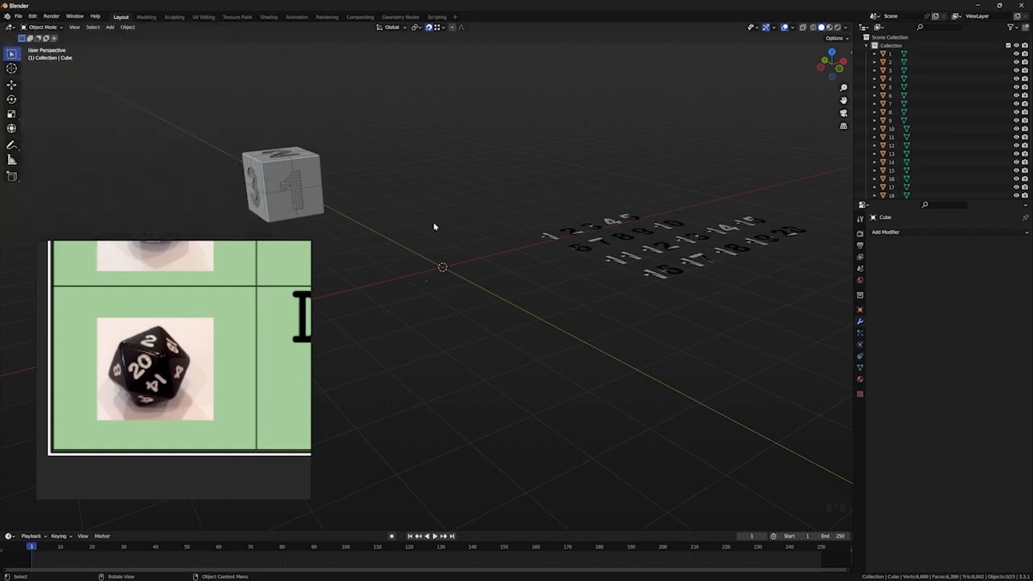
Step: Add a Regular Solid from the Math Function meshes at the world origin
{"action": "right_click", "coordinate": [442, 264]}
{"action": "key", "text": "shift+a"}
{"action": "key", "text": "shift+a"}
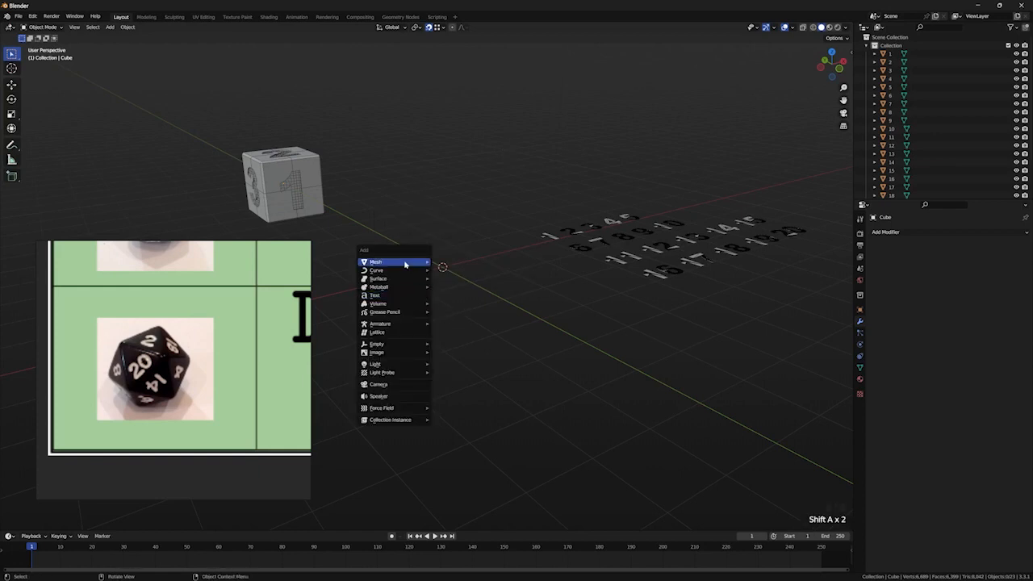
{"action": "key", "text": "shift+a"}
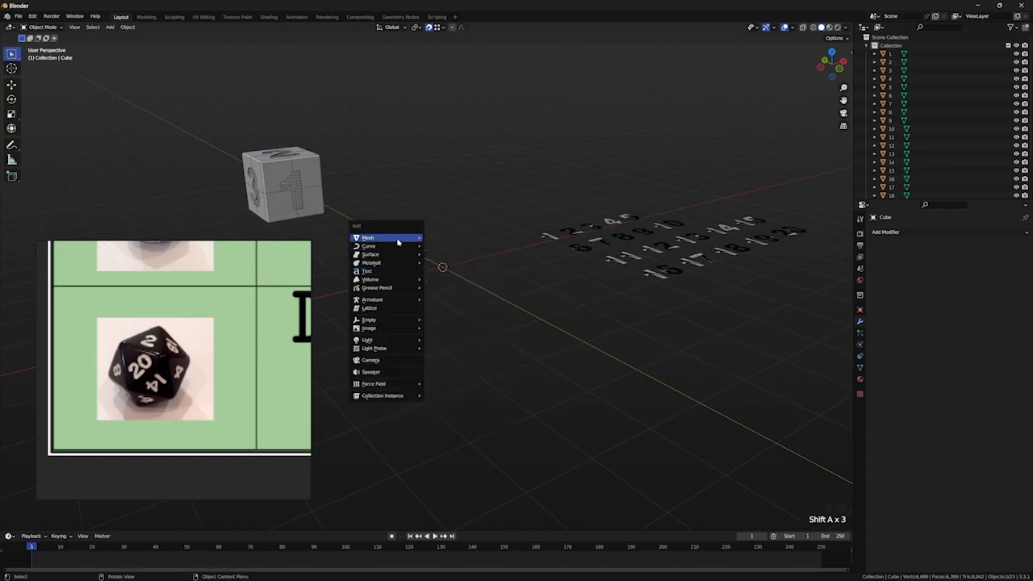
{"action": "mouse_move", "coordinate": [406, 238]}
{"action": "mouse_move", "coordinate": [461, 369]}
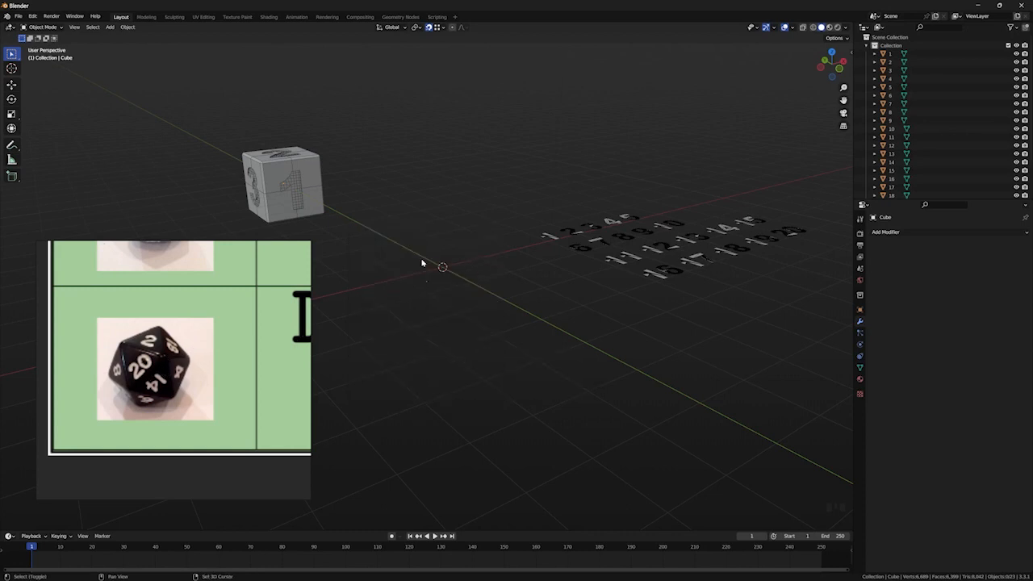
{"action": "key", "text": "shift+a"}
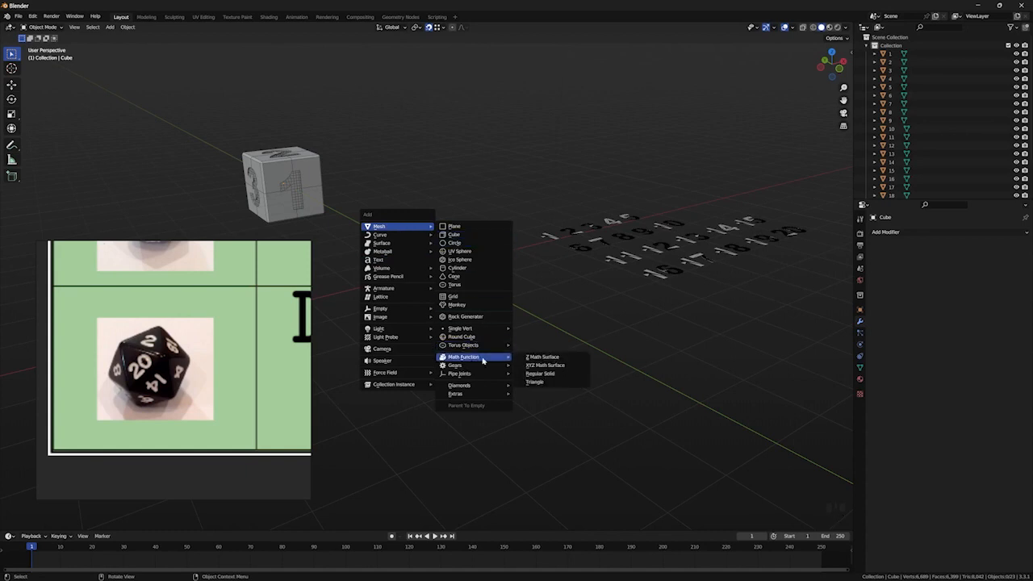
{"action": "left_click", "coordinate": [540, 373]}
{"action": "scroll", "coordinate": [505, 309], "scroll_direction": "up", "scroll_amount": 2}
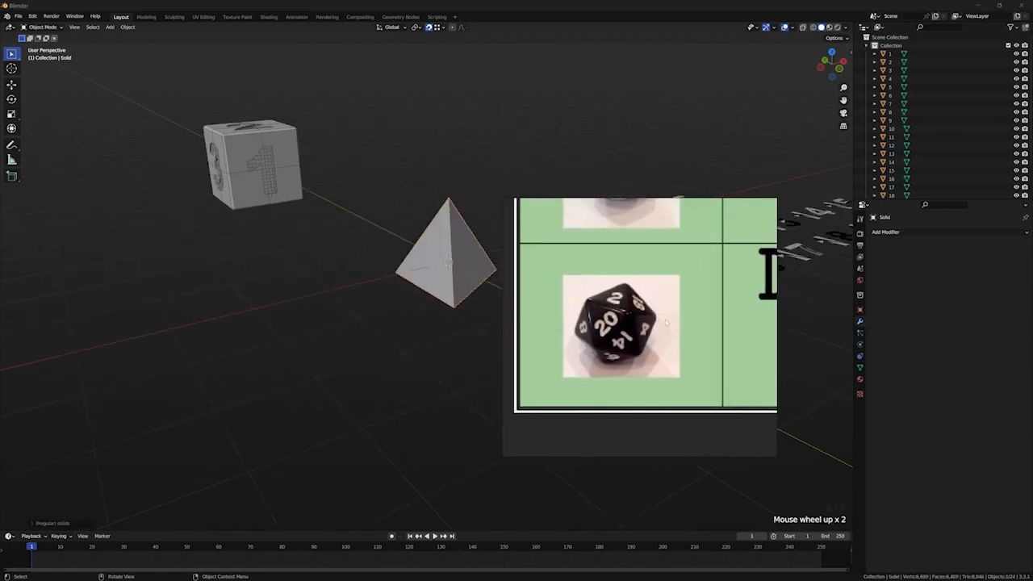
Step: Set the new regular solid's source shape to Icosahedron
{"action": "left_click", "coordinate": [42, 525]}
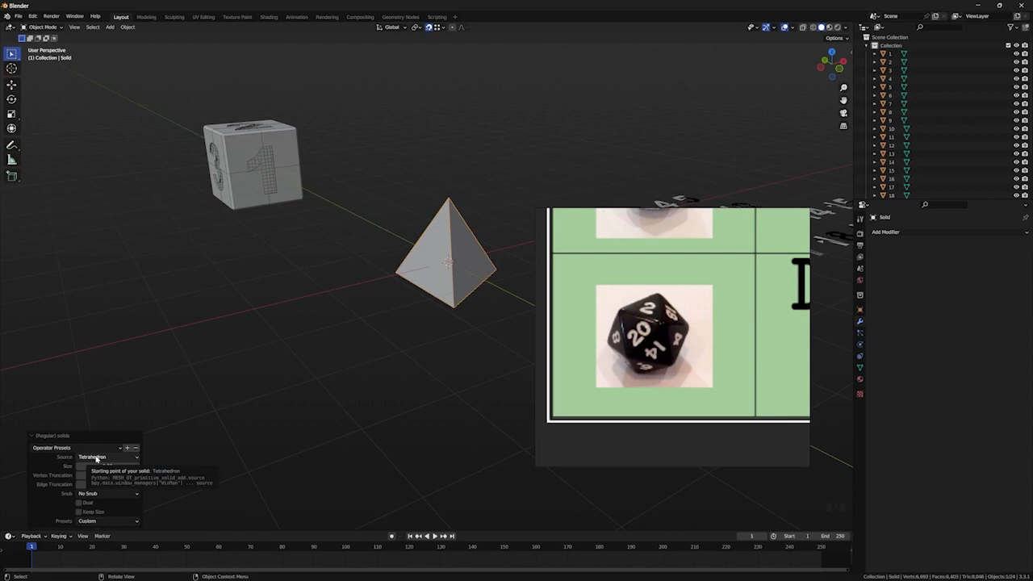
{"action": "left_click", "coordinate": [96, 458]}
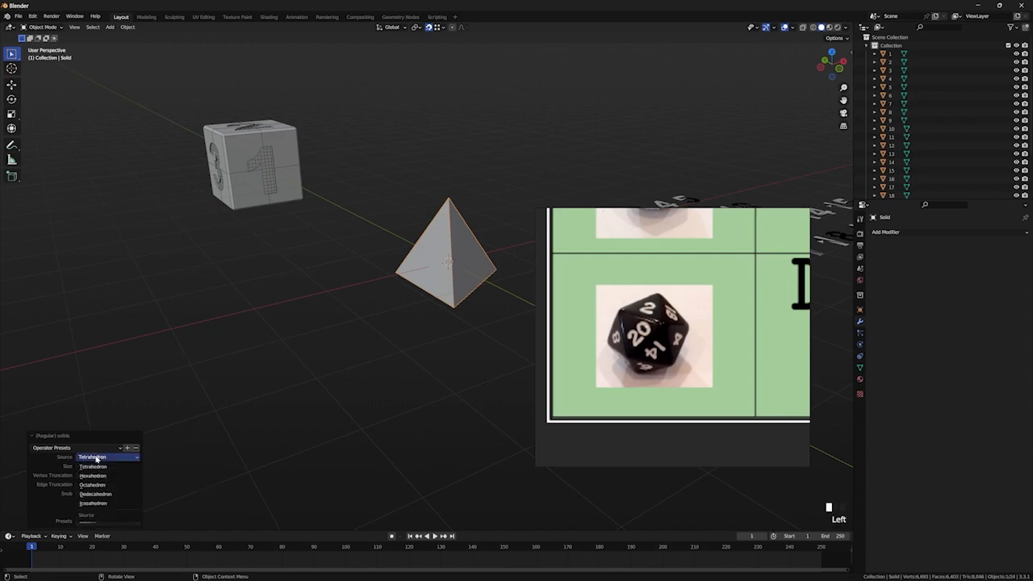
{"action": "left_click", "coordinate": [105, 503]}
{"action": "middle_click_drag", "start_coordinate": [429, 279], "coordinate": [406, 293]}
{"action": "scroll", "coordinate": [419, 291], "scroll_direction": "up", "scroll_amount": 1}
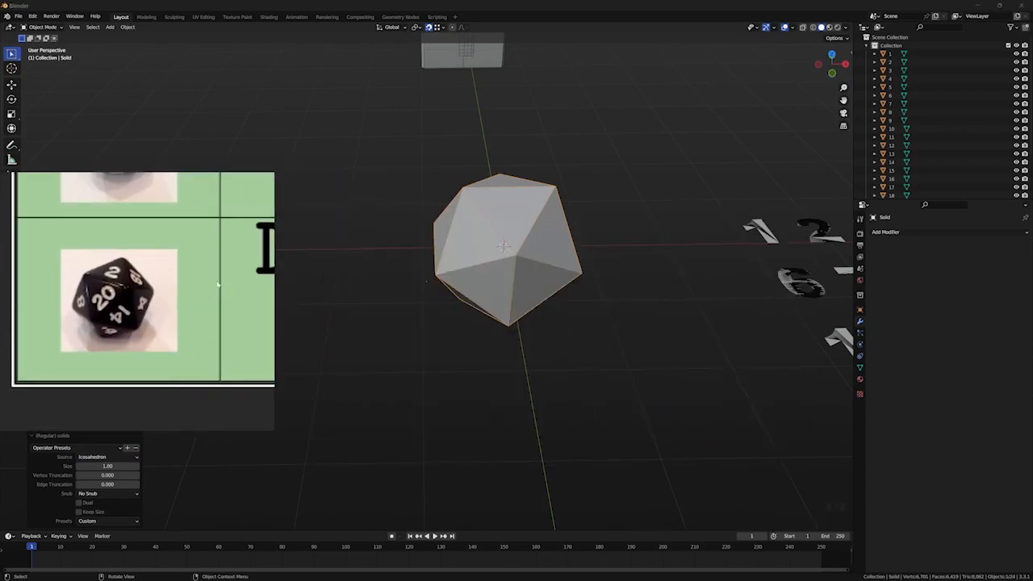
{"action": "middle_click_drag", "start_coordinate": [578, 279], "coordinate": [529, 290]}
Step: Give the icosahedron a Bevel modifier with an amount of 0.01 m
{"action": "left_click", "coordinate": [463, 210]}
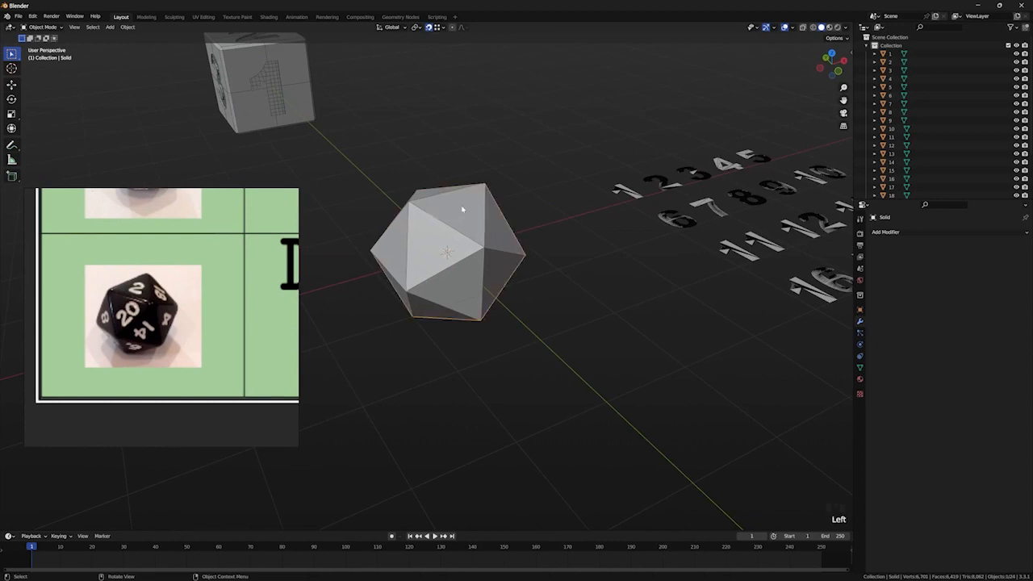
{"action": "scroll", "coordinate": [548, 260], "scroll_direction": "down", "scroll_amount": 1}
{"action": "left_click", "coordinate": [438, 261]}
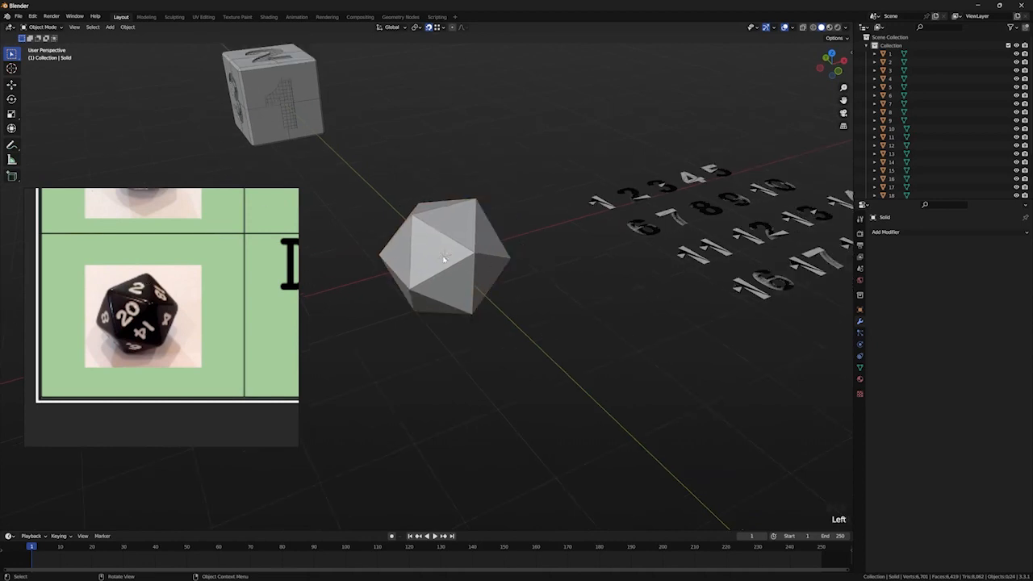
{"action": "middle_click_drag", "start_coordinate": [439, 260], "coordinate": [484, 234]}
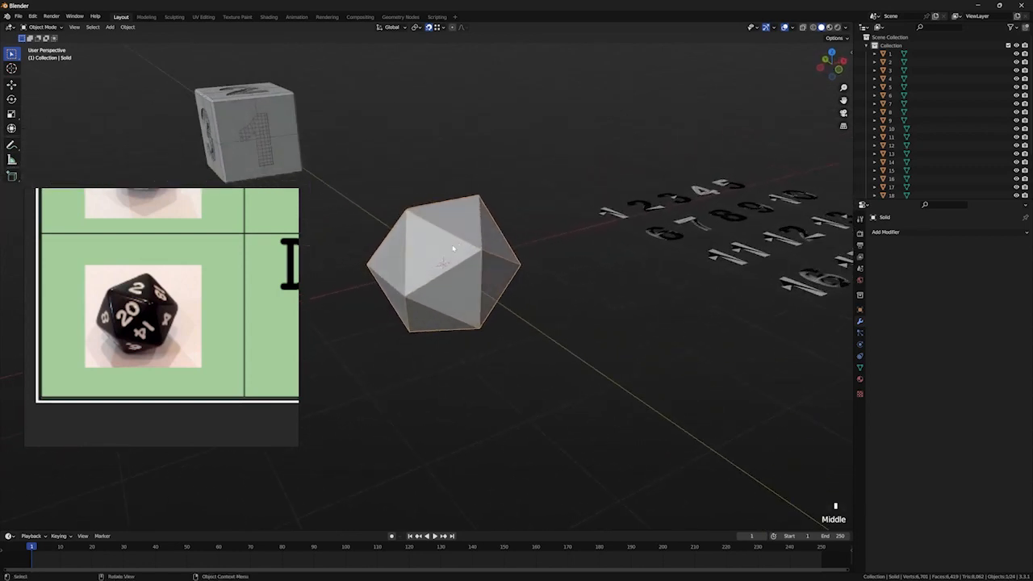
{"action": "right_click", "coordinate": [484, 234]}
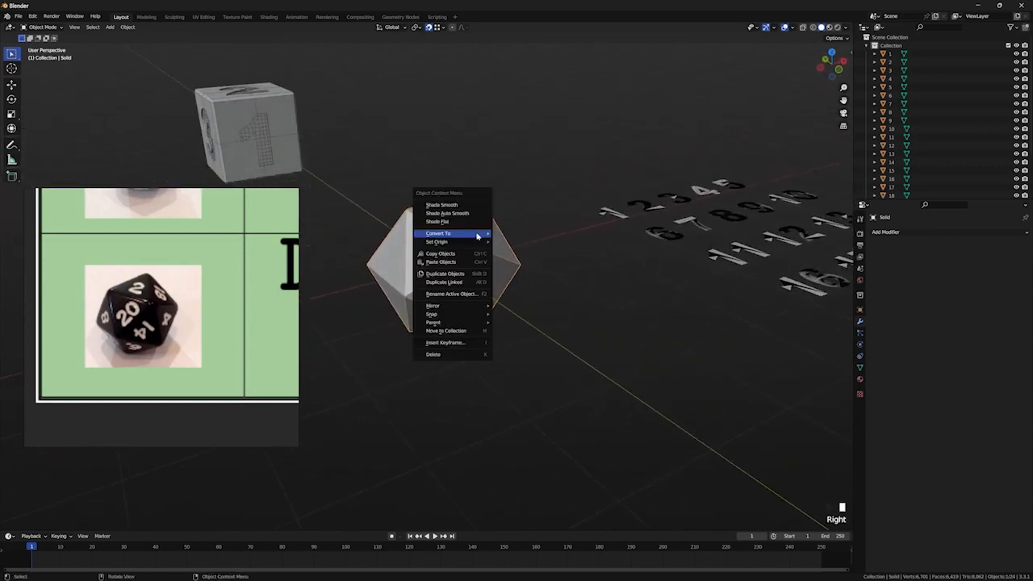
{"action": "left_click", "coordinate": [992, 233]}
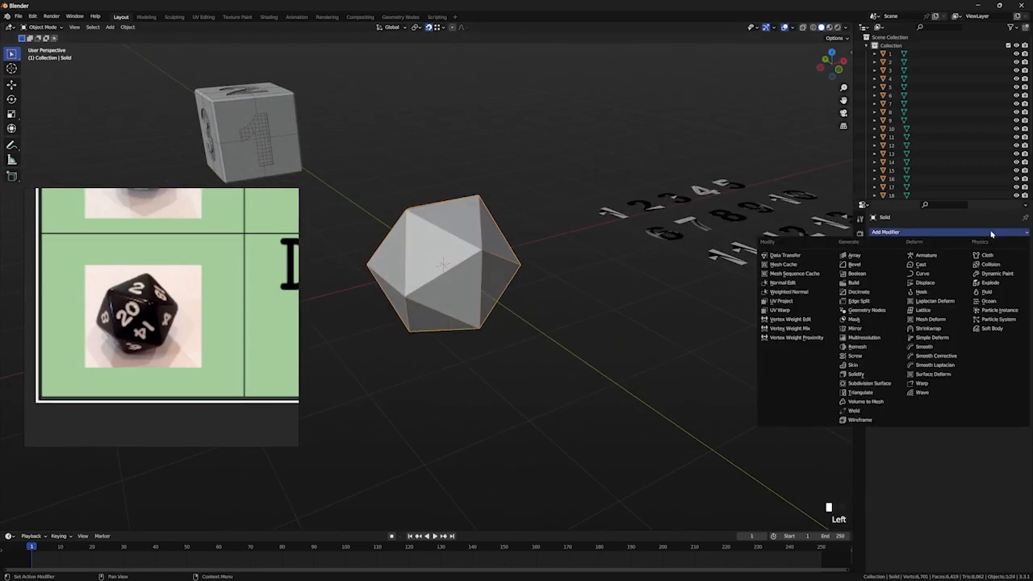
{"action": "left_click", "coordinate": [928, 232]}
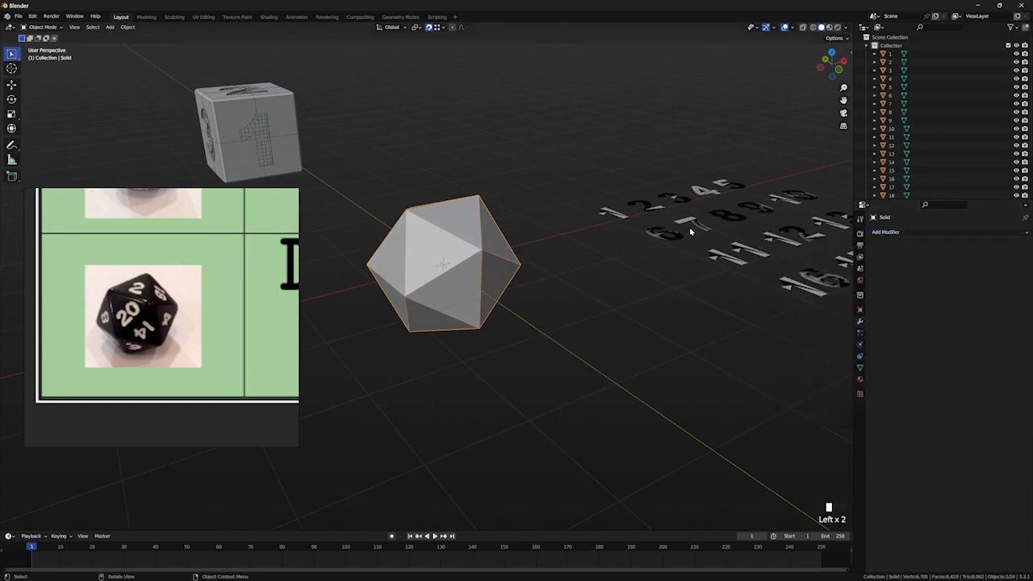
{"action": "left_click", "coordinate": [884, 232]}
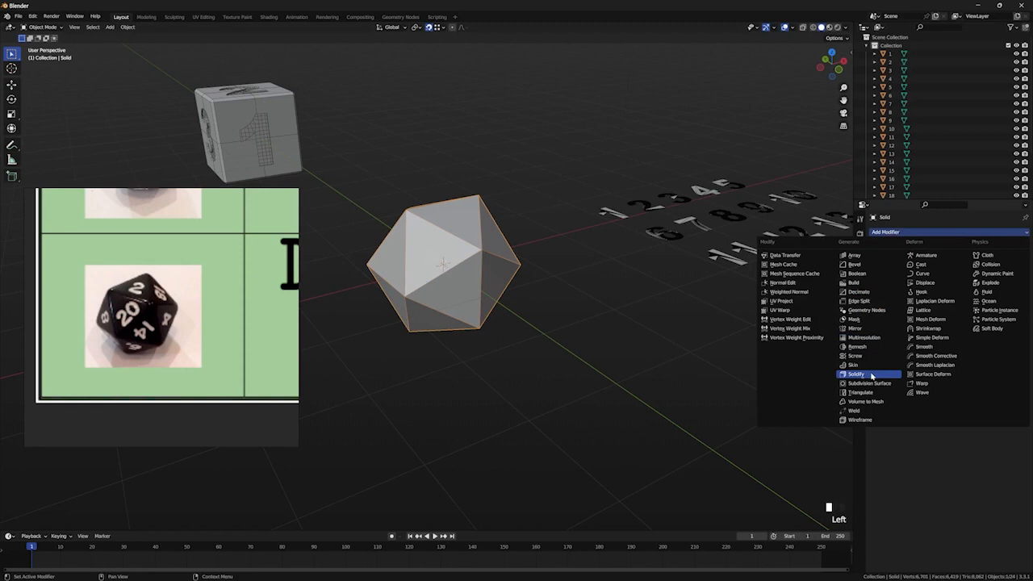
{"action": "left_click", "coordinate": [855, 266]}
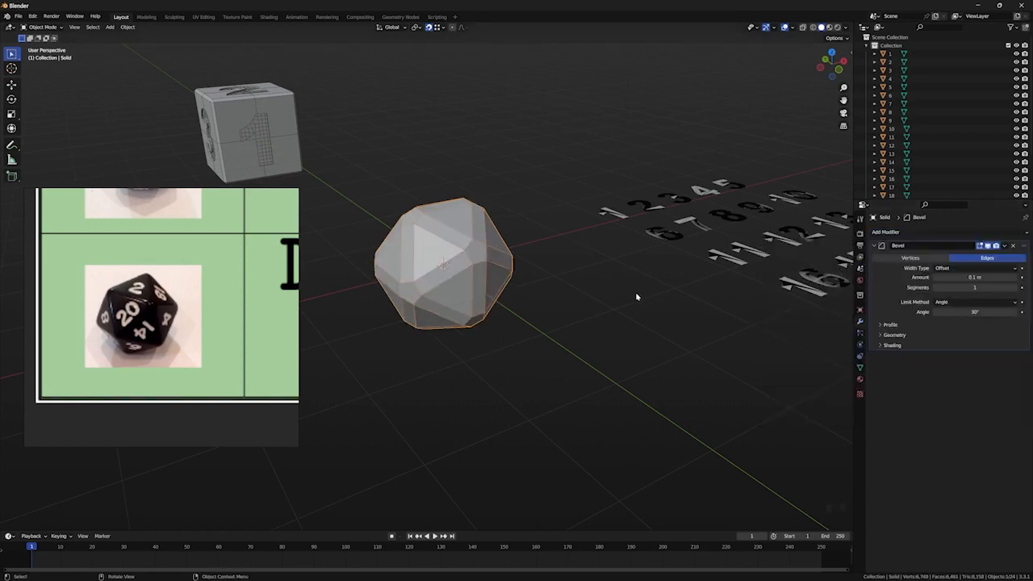
{"action": "scroll", "coordinate": [637, 297], "scroll_direction": "up", "scroll_amount": 1}
{"action": "left_click_drag", "start_coordinate": [968, 278], "coordinate": [947, 278]}
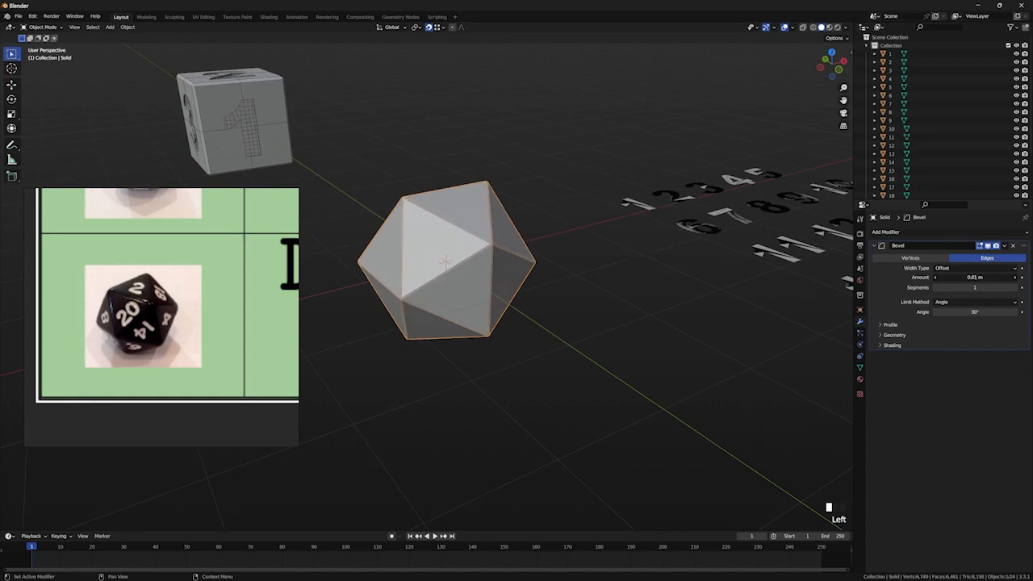
Step: Add a Subdivision Surface modifier to the icosahedron, using Simple subdivision and 2 viewport levels
{"action": "left_click", "coordinate": [966, 235]}
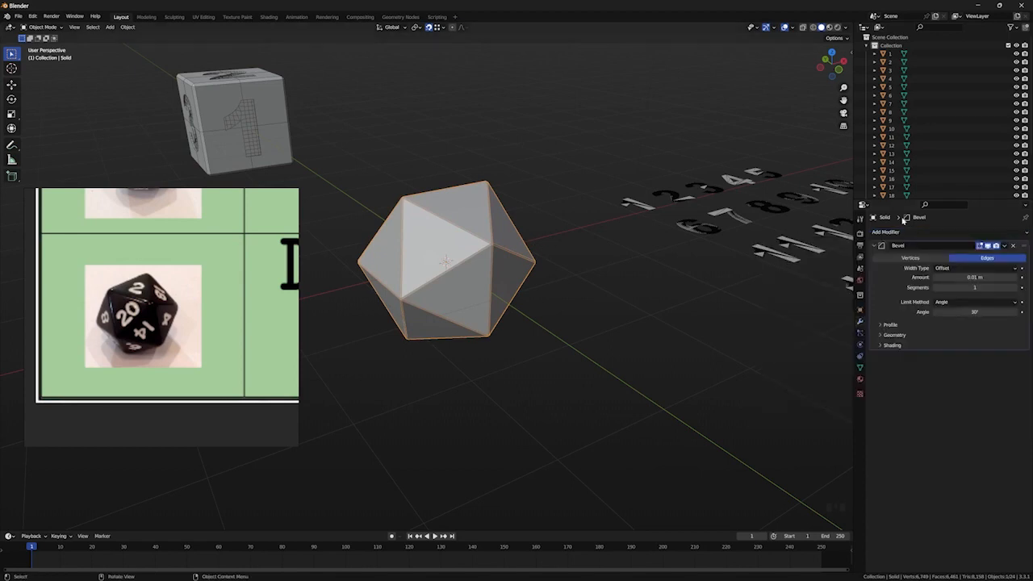
{"action": "left_click", "coordinate": [963, 234]}
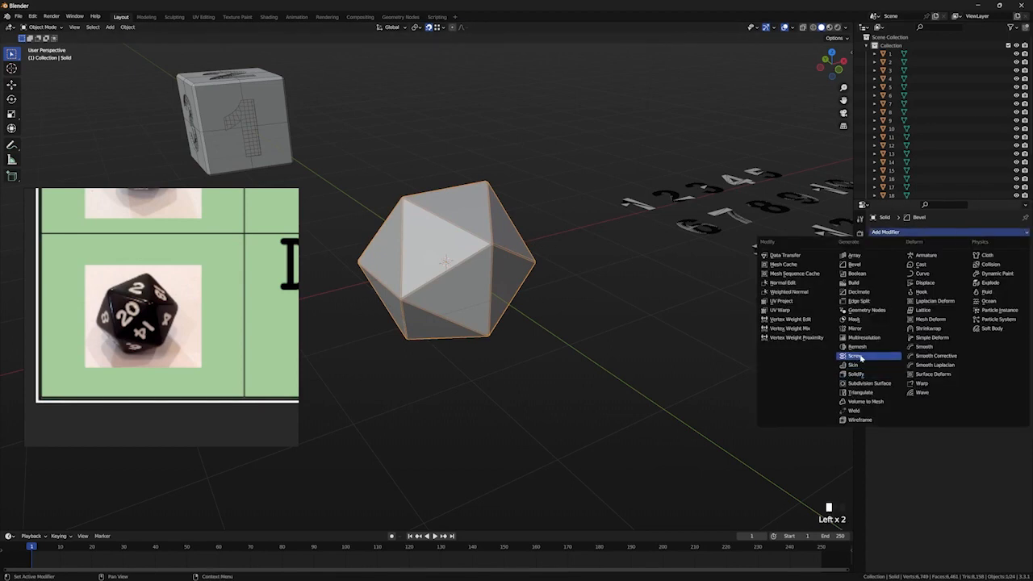
{"action": "left_click", "coordinate": [862, 384]}
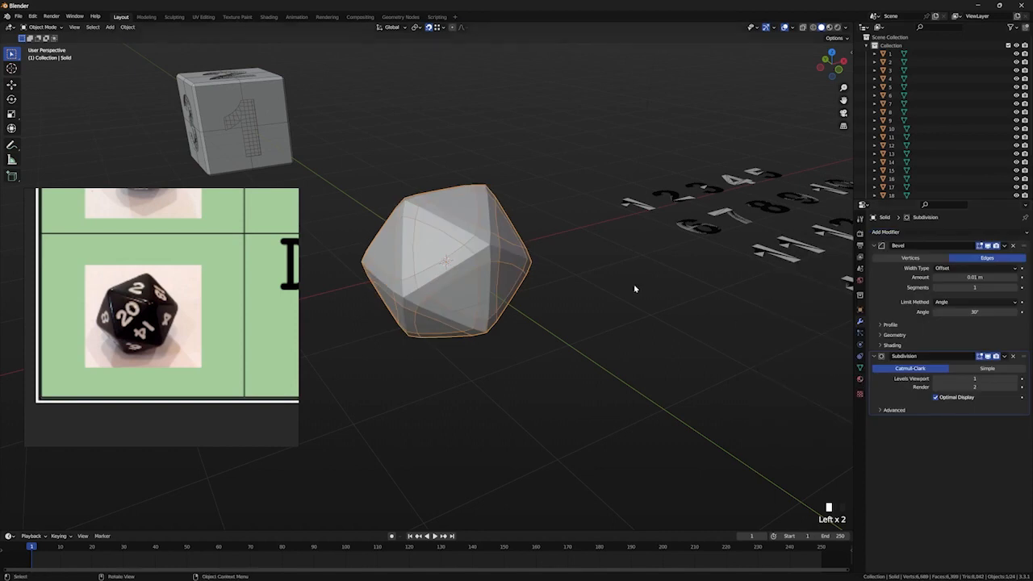
{"action": "left_click", "coordinate": [988, 369]}
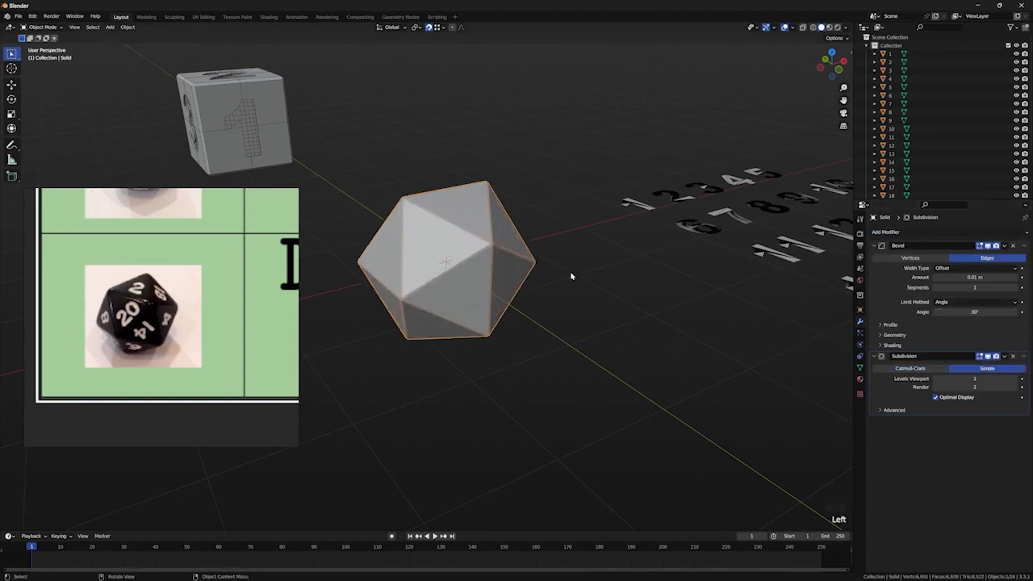
{"action": "scroll", "coordinate": [570, 270], "scroll_direction": "up", "scroll_amount": 2}
{"action": "left_click", "coordinate": [1016, 379]}
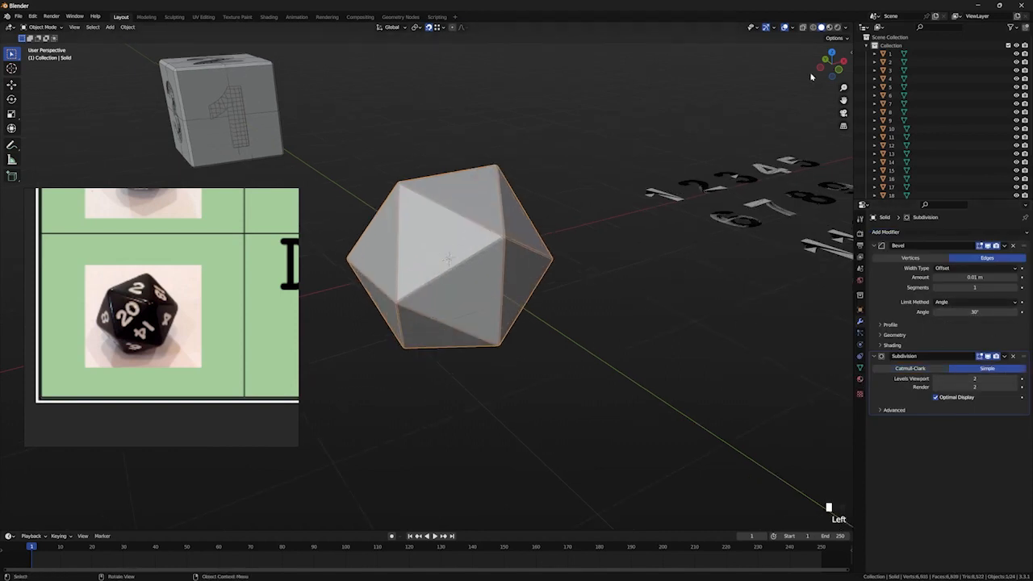
Step: Toggle the wireframe overlay off and on again to check the mesh edges
{"action": "left_click", "coordinate": [791, 27]}
{"action": "left_click", "coordinate": [743, 167]}
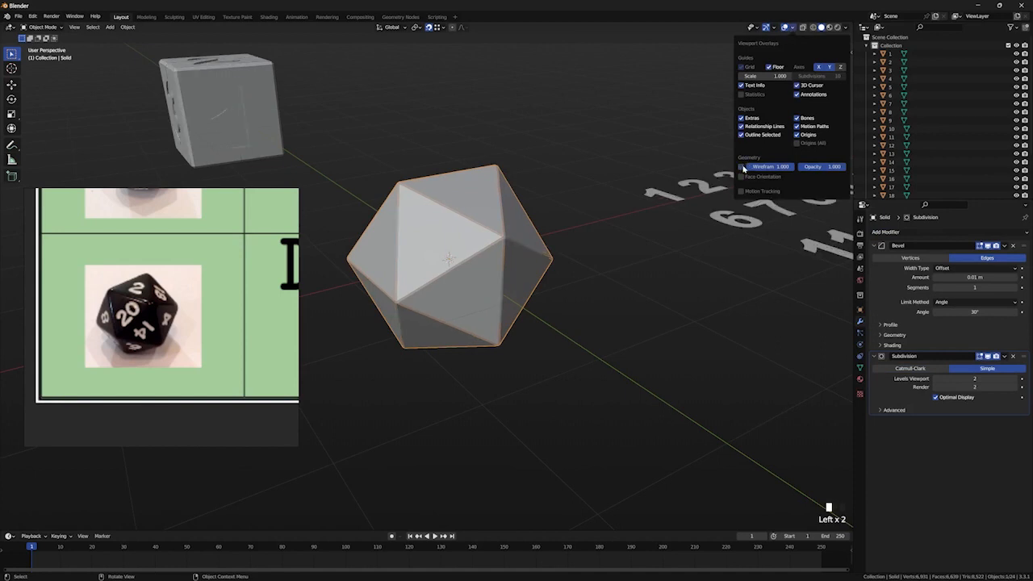
{"action": "left_click", "coordinate": [743, 167]}
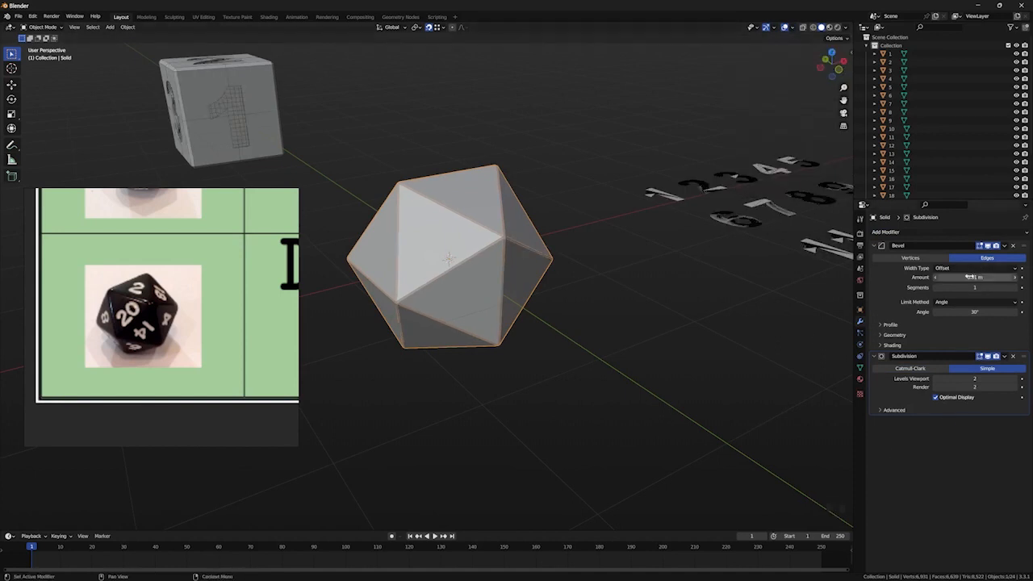
Step: Move the Bevel modifier below Subdivision and set both the viewport and render subdivision levels to 1
{"action": "left_click_drag", "start_coordinate": [1021, 252], "coordinate": [1019, 365]}
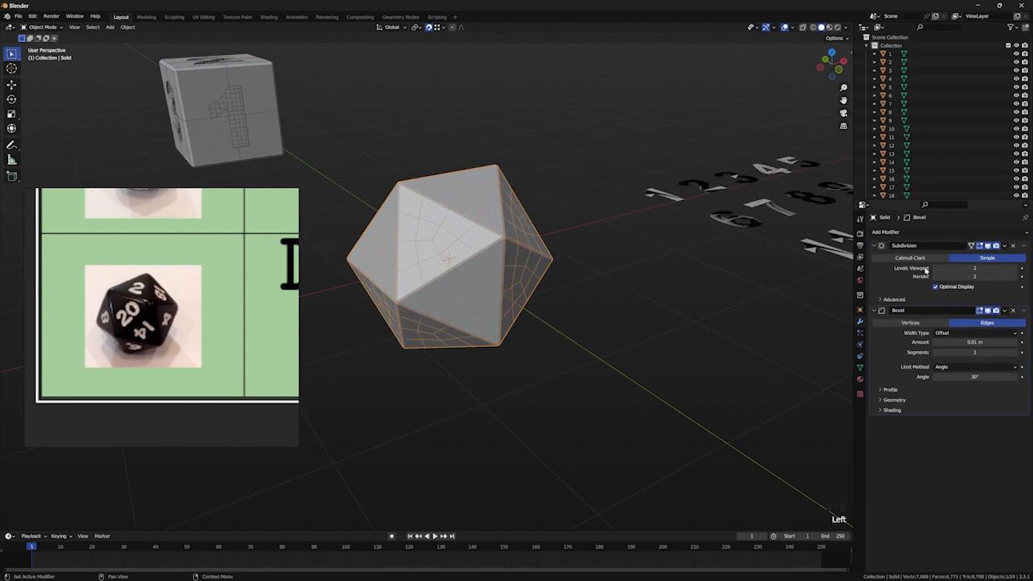
{"action": "left_click", "coordinate": [934, 268]}
{"action": "left_click", "coordinate": [935, 277]}
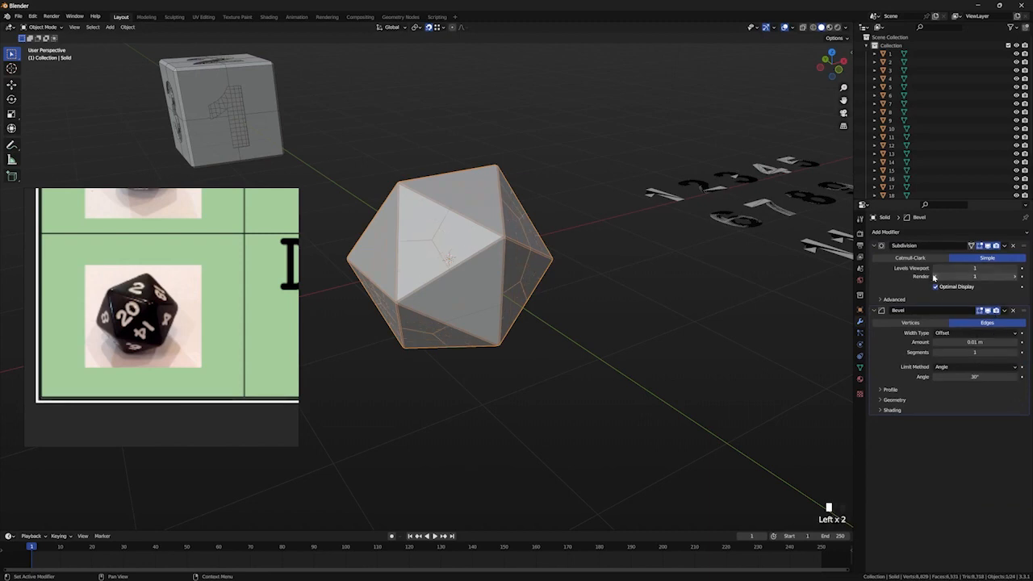
{"action": "middle_click_drag", "start_coordinate": [546, 330], "coordinate": [602, 345]}
{"action": "scroll", "coordinate": [588, 324], "scroll_direction": "down", "scroll_amount": 2}
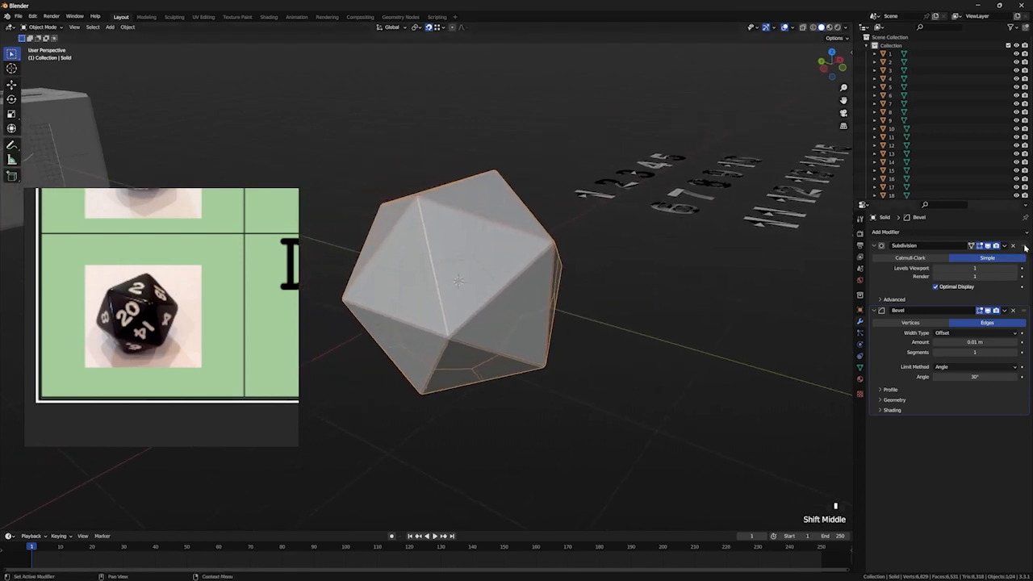
Step: Place Bevel above Subdivision to compare the face topology, and restore Subdivision to first in the stack
{"action": "mouse_move", "coordinate": [1025, 248]}
{"action": "left_mouse_down"}
{"action": "mouse_move", "coordinate": [1022, 361]}
{"action": "mouse_move", "coordinate": [1017, 249]}
{"action": "left_mouse_up"}
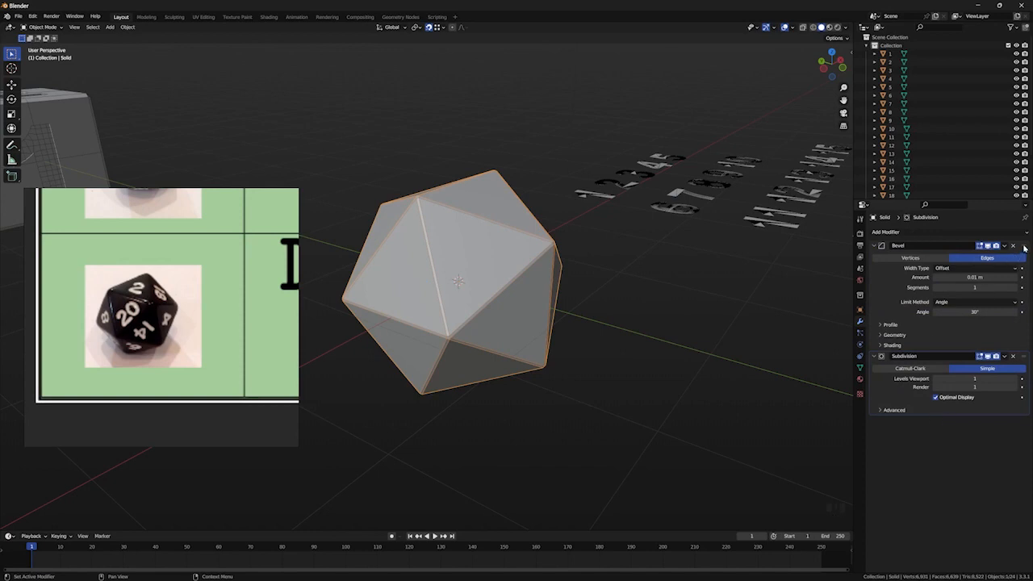
{"action": "scroll", "coordinate": [455, 261], "scroll_direction": "up", "scroll_amount": 4}
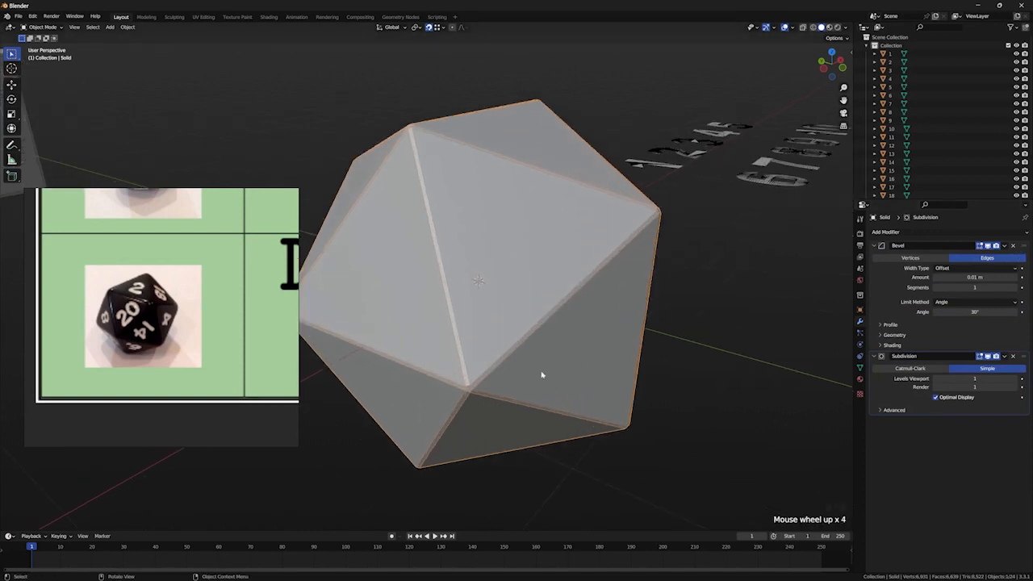
{"action": "left_click_drag", "start_coordinate": [1028, 246], "coordinate": [1009, 432]}
{"action": "scroll", "coordinate": [597, 299], "scroll_direction": "up", "scroll_amount": 1}
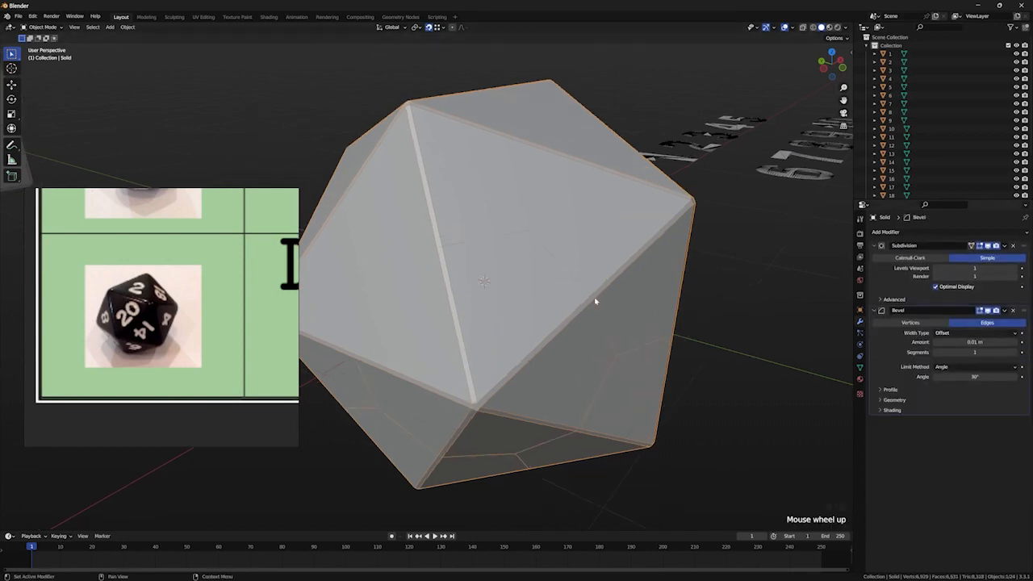
Step: Examine the subdivided icosahedron's face centre points and the set of numbers laid out beside it
{"action": "scroll", "coordinate": [595, 300], "scroll_direction": "down", "scroll_amount": 3}
{"action": "middle_click_drag", "start_coordinate": [591, 296], "coordinate": [526, 325]}
{"action": "scroll", "coordinate": [553, 302], "scroll_direction": "down", "scroll_amount": 1}
{"action": "scroll", "coordinate": [563, 311], "scroll_direction": "up", "scroll_amount": 2}
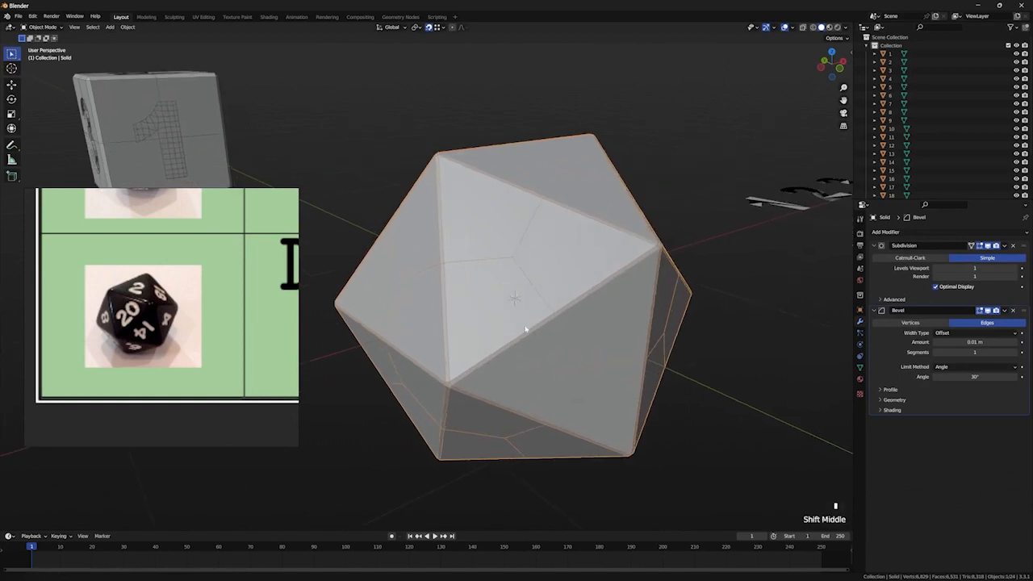
{"action": "scroll", "coordinate": [526, 325], "scroll_direction": "down", "scroll_amount": 2}
{"action": "left_click", "coordinate": [634, 336]}
{"action": "scroll", "coordinate": [514, 281], "scroll_direction": "down", "scroll_amount": 2}
{"action": "scroll", "coordinate": [515, 282], "scroll_direction": "up", "scroll_amount": 3}
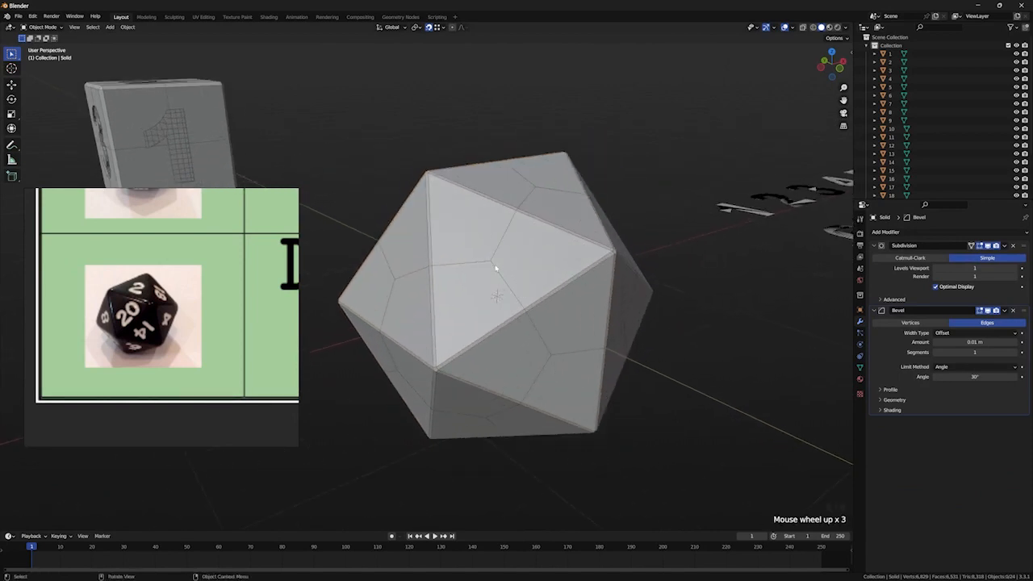
{"action": "left_click", "coordinate": [492, 264]}
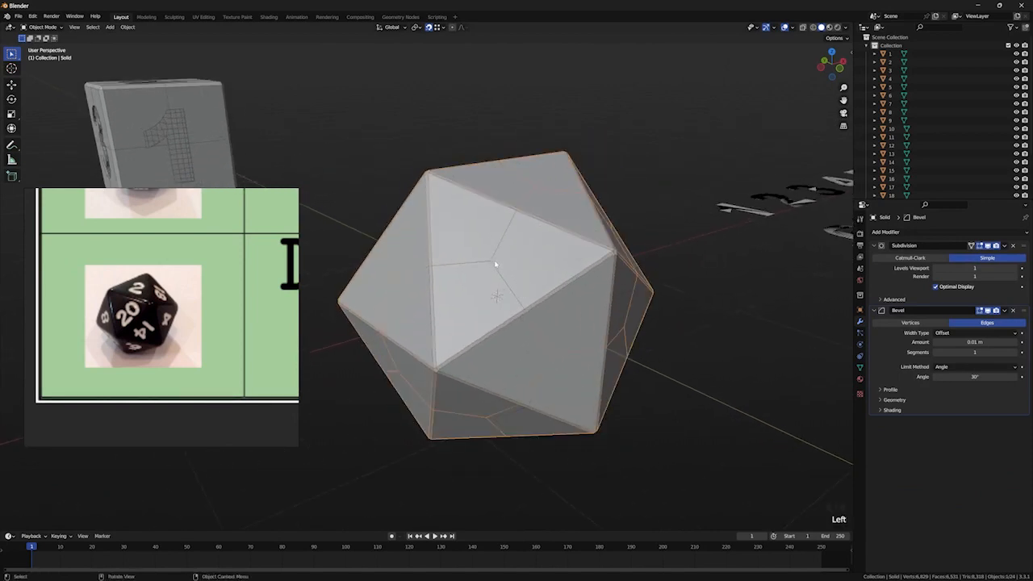
{"action": "scroll", "coordinate": [757, 218], "scroll_direction": "down", "scroll_amount": 3}
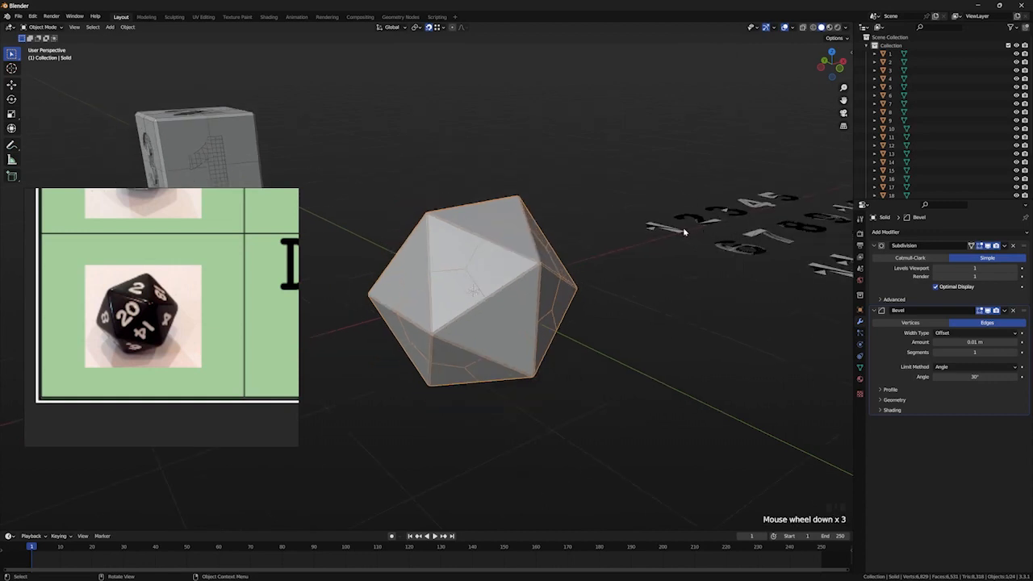
{"action": "scroll", "coordinate": [663, 236], "scroll_direction": "down", "scroll_amount": 3}
{"action": "middle_click_drag", "start_coordinate": [663, 236], "coordinate": [757, 295], "text": "shift"}
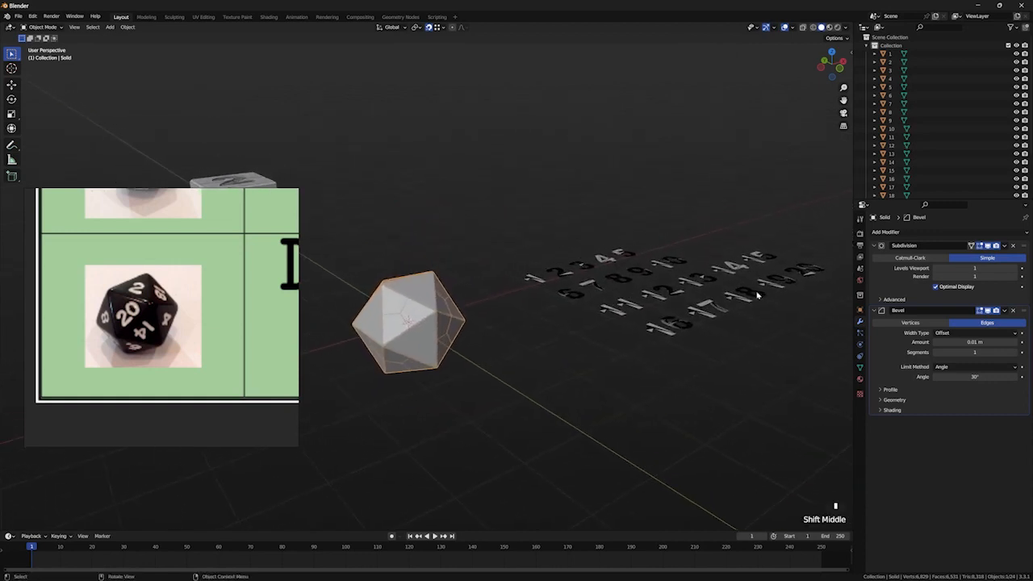
Step: Inspect the icosahedron from several angles and look at its base mesh in Edit Mode
{"action": "scroll", "coordinate": [757, 295], "scroll_direction": "up", "scroll_amount": 4}
{"action": "left_click", "coordinate": [529, 297]}
{"action": "left_click", "coordinate": [450, 314]}
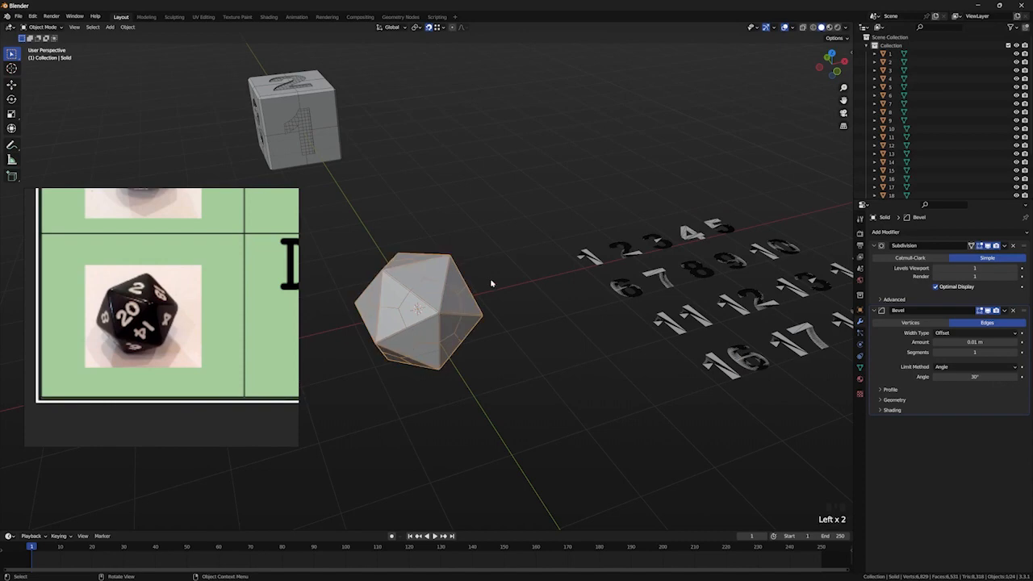
{"action": "middle_click_drag", "start_coordinate": [491, 283], "coordinate": [488, 306]}
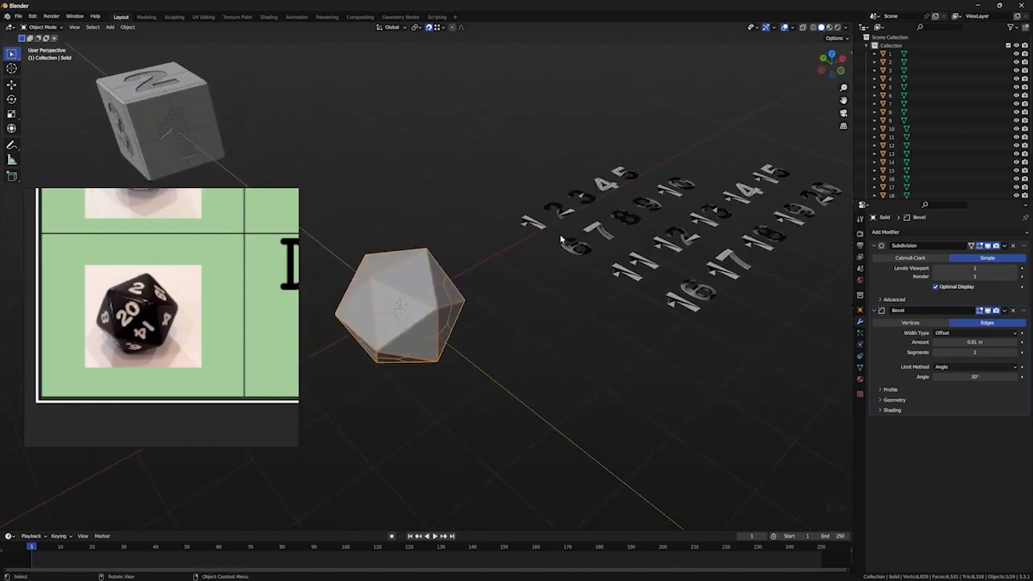
{"action": "key", "text": "Tab"}
{"action": "key", "text": "Tab"}
Step: Select the number 1 and review the snapping options for target, snap-with point and rotation alignment
{"action": "left_click", "coordinate": [528, 224]}
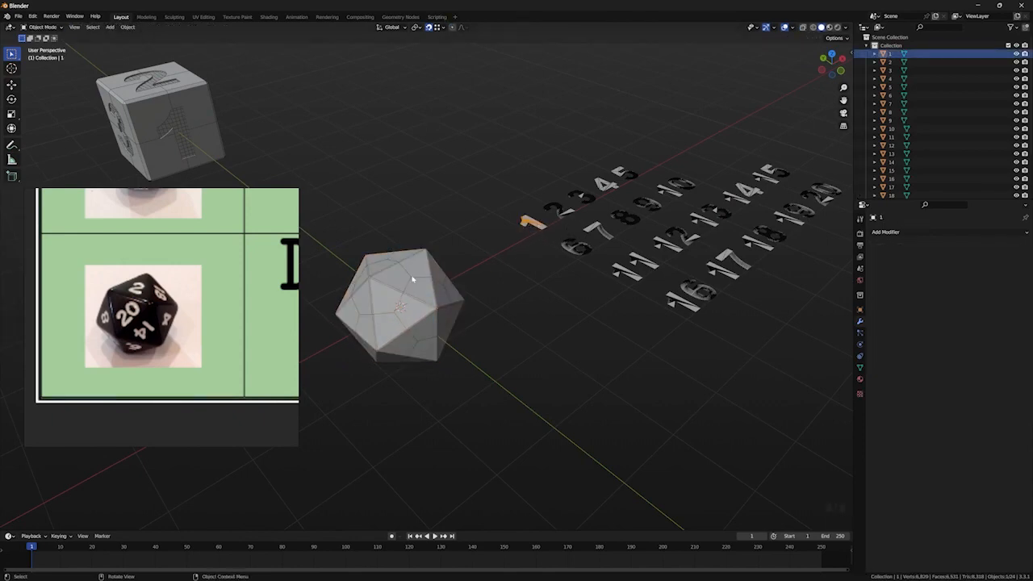
{"action": "left_click", "coordinate": [437, 29]}
{"action": "left_click", "coordinate": [437, 28]}
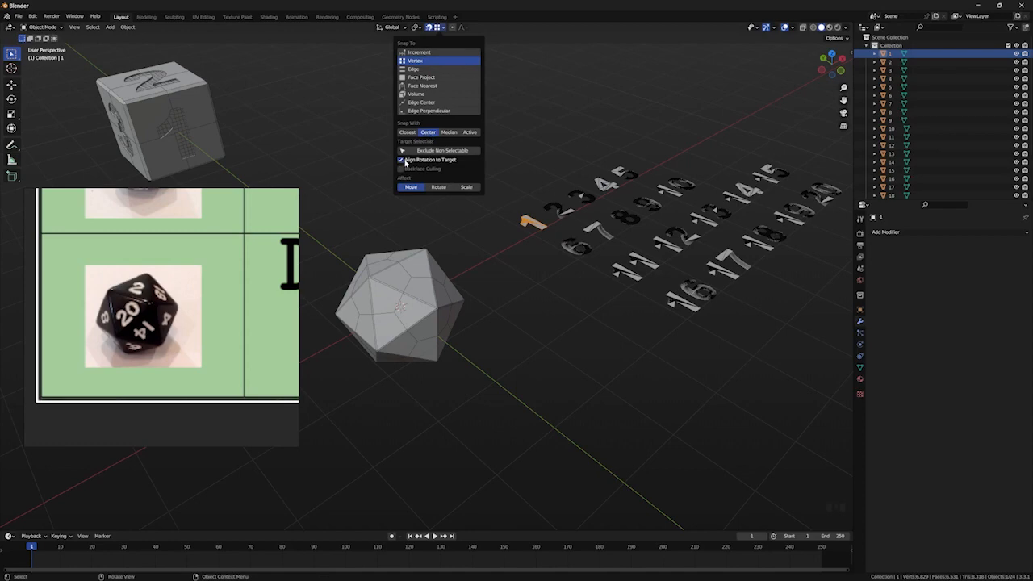
{"action": "left_click", "coordinate": [531, 209]}
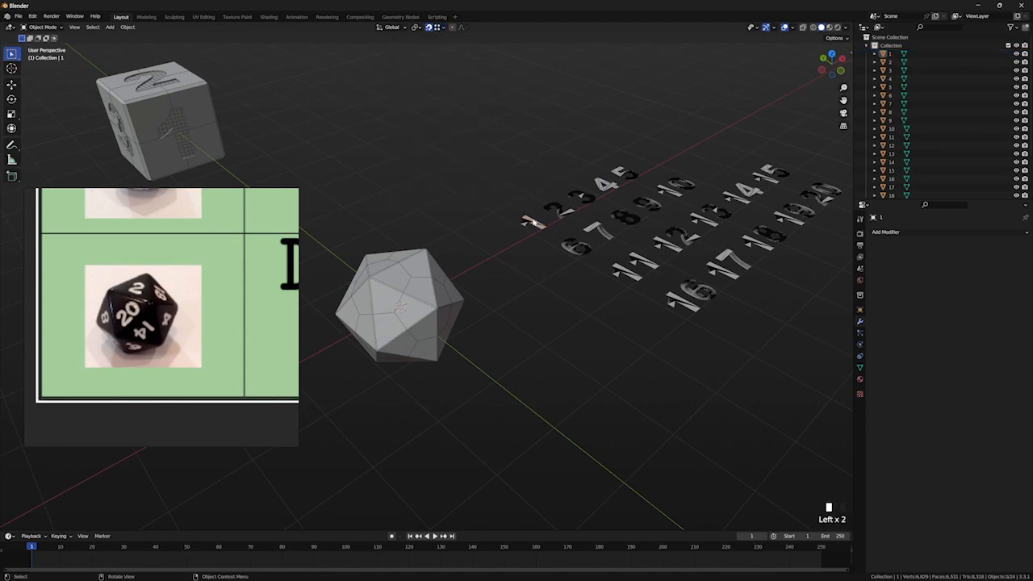
Step: Try duplicating the number 1 and snapping the copy to the centre of an upper icosahedron face
{"action": "left_click", "coordinate": [531, 223]}
{"action": "scroll", "coordinate": [524, 228], "scroll_direction": "up", "scroll_amount": 3}
{"action": "middle_click_drag", "start_coordinate": [521, 226], "coordinate": [591, 208], "text": "shift"}
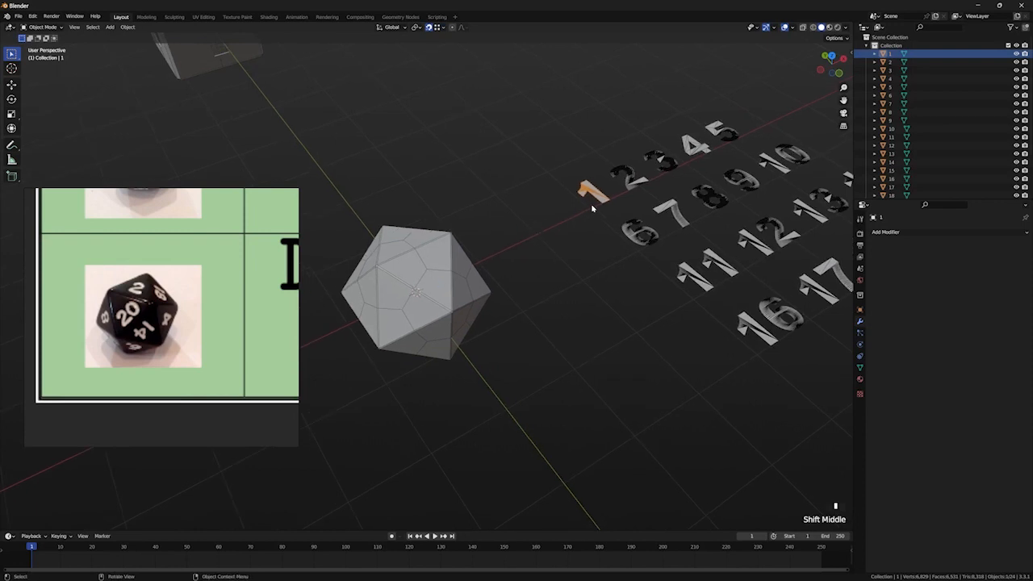
{"action": "key", "text": "shift+d"}
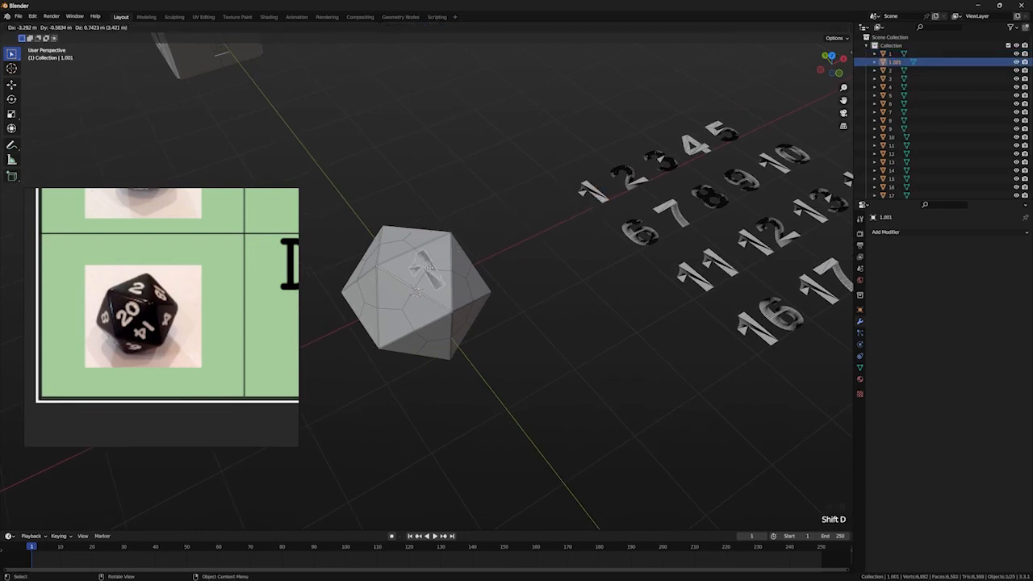
{"action": "left_click", "coordinate": [427, 270]}
{"action": "scroll", "coordinate": [528, 222], "scroll_direction": "up", "scroll_amount": 2}
{"action": "middle_click_drag", "start_coordinate": [528, 222], "coordinate": [538, 220]}
{"action": "scroll", "coordinate": [456, 251], "scroll_direction": "down", "scroll_amount": 1}
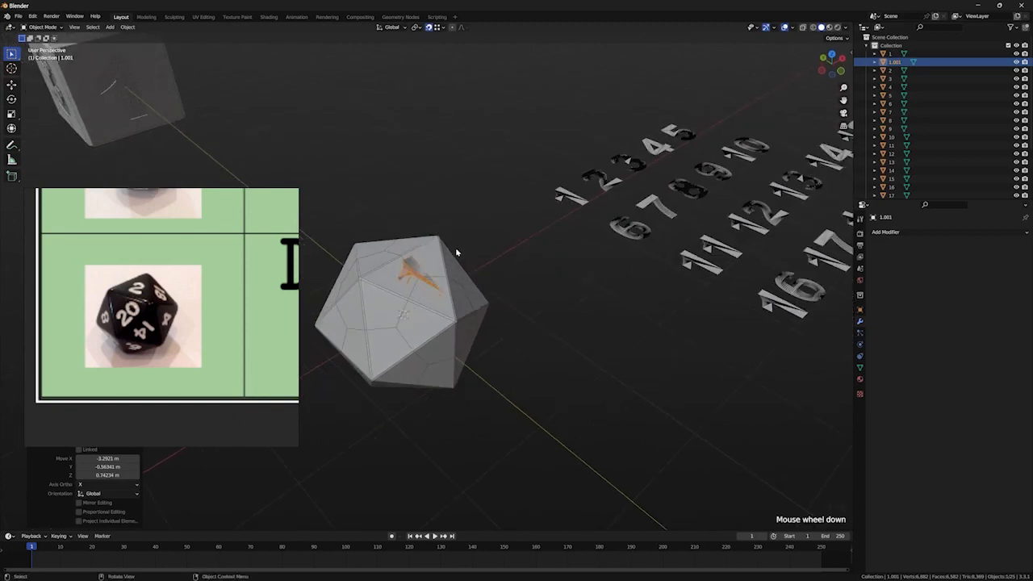
Step: Try duplicating the number 2 onto the face adjoining the 1 and check how both numbers fit
{"action": "left_click", "coordinate": [588, 196]}
{"action": "key", "text": "shift+d"}
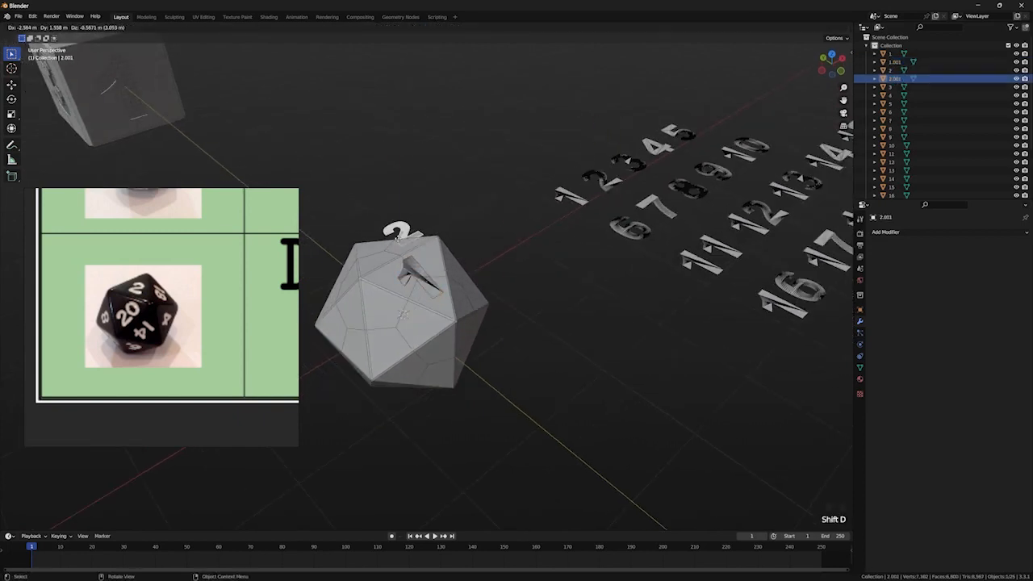
{"action": "left_click", "coordinate": [391, 254]}
{"action": "middle_click_drag", "start_coordinate": [390, 253], "coordinate": [434, 296]}
{"action": "scroll", "coordinate": [406, 258], "scroll_direction": "down", "scroll_amount": 1}
{"action": "scroll", "coordinate": [408, 259], "scroll_direction": "down", "scroll_amount": 1}
{"action": "scroll", "coordinate": [436, 293], "scroll_direction": "up", "scroll_amount": 2}
{"action": "middle_click_drag", "start_coordinate": [436, 293], "coordinate": [445, 277]}
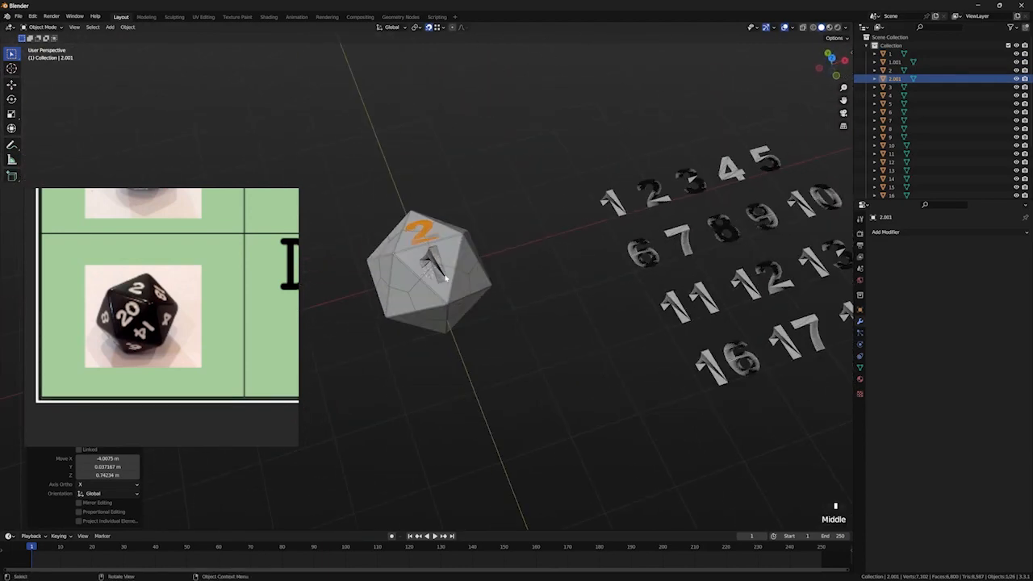
Step: Undo the duplication of the numbers 1 and 2 on the icosahedron
{"action": "key", "text": "ctrl+z"}
{"action": "key", "text": "ctrl+z"}
{"action": "key", "text": "ctrl+z"}
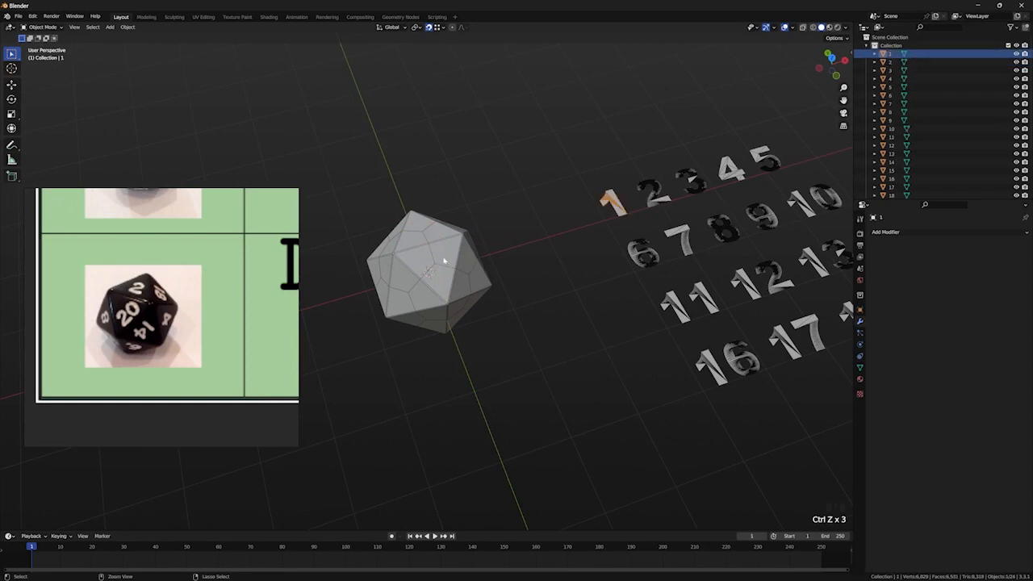
Step: Scale up the icosahedron uniformly to give the numbers more room on its faces
{"action": "left_click", "coordinate": [444, 261]}
{"action": "key", "text": "s"}
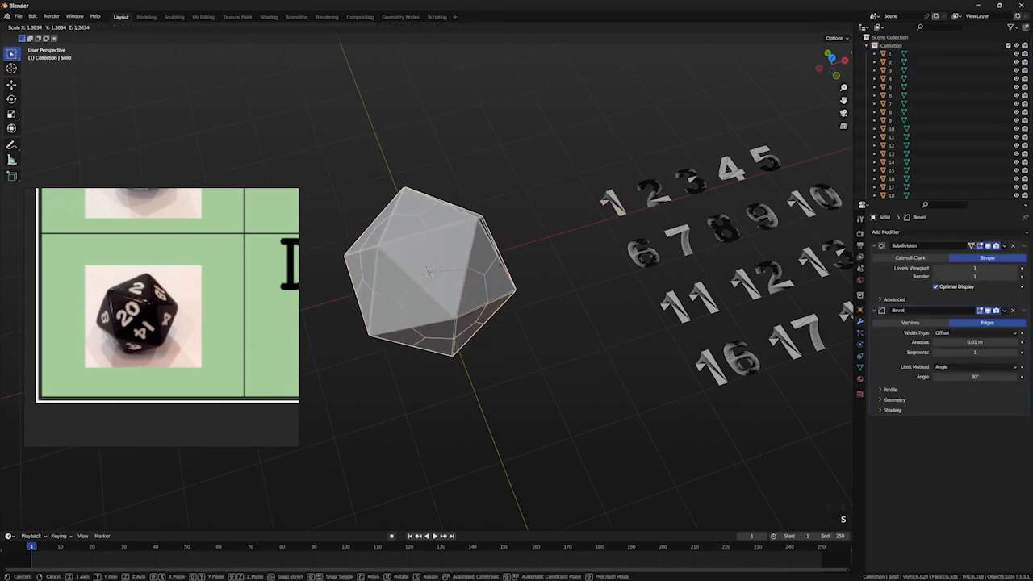
{"action": "left_click", "coordinate": [615, 206]}
Step: Duplicate the numbers 1 and 2 and snap the copies to the centres of two adjoining upper faces
{"action": "left_click", "coordinate": [615, 206]}
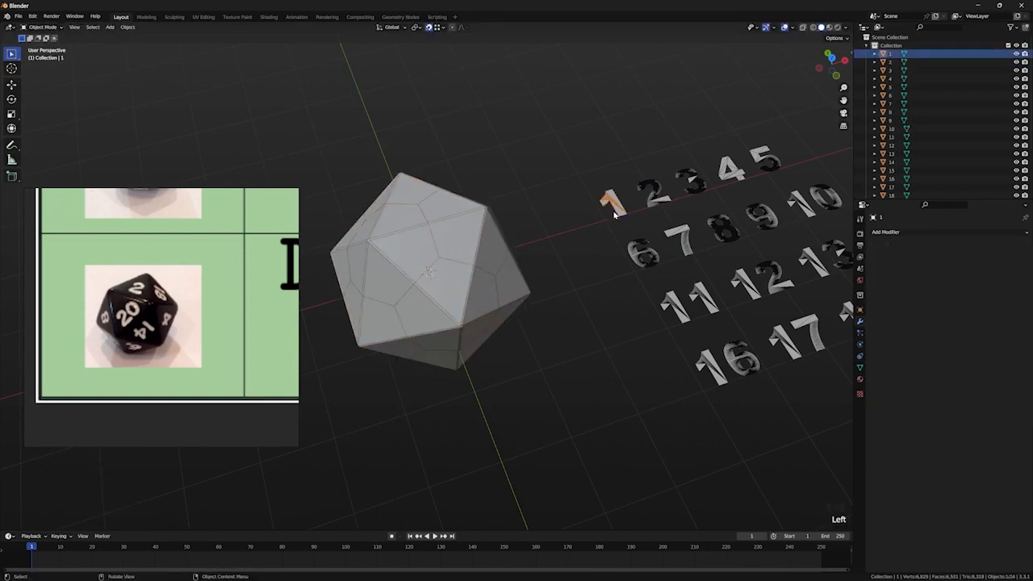
{"action": "key", "text": "shift+d"}
{"action": "left_click", "coordinate": [440, 263]}
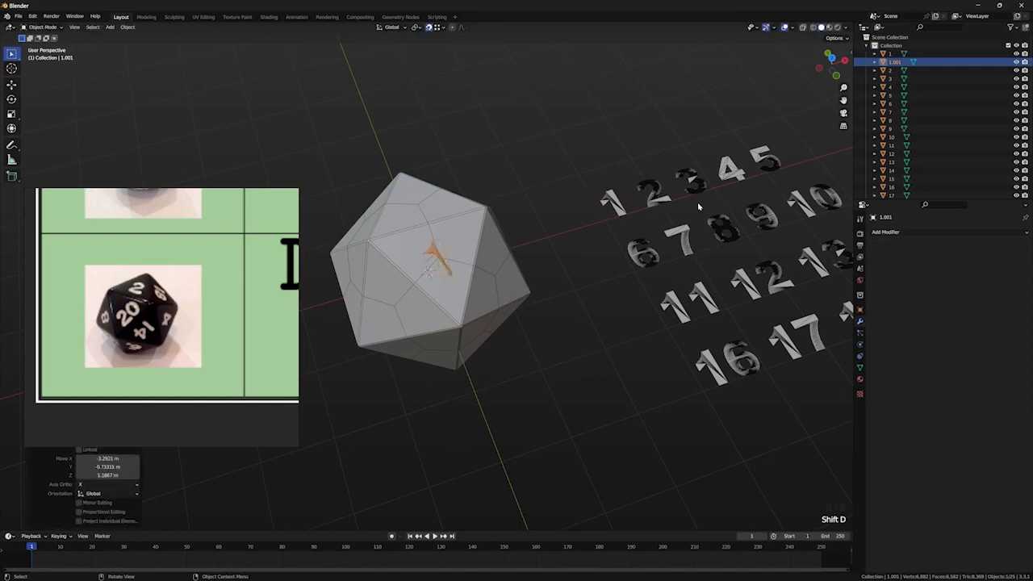
{"action": "left_click", "coordinate": [657, 200]}
{"action": "key", "text": "shift+d"}
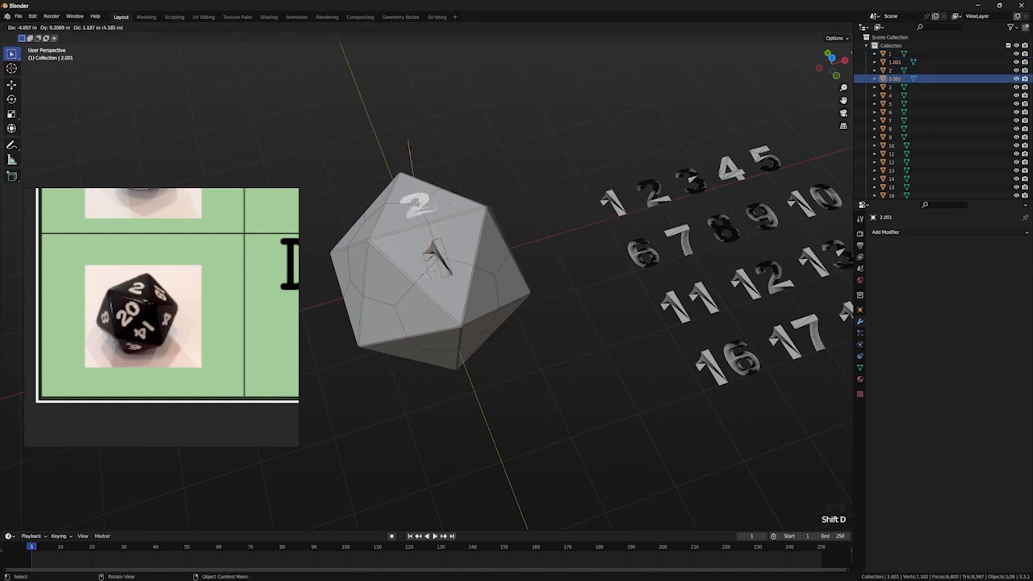
{"action": "left_click", "coordinate": [454, 198]}
{"action": "middle_click_drag", "start_coordinate": [454, 197], "coordinate": [556, 167]}
Step: Duplicate the numbers 3 and 4 and snap the copies to the two remaining faces adjoining the 1
{"action": "left_click", "coordinate": [567, 155]}
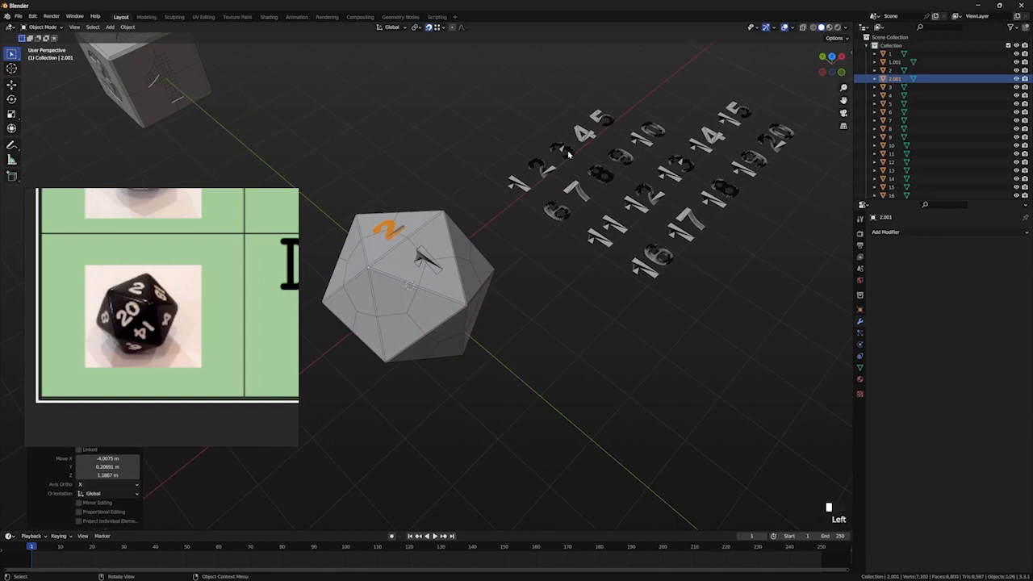
{"action": "key", "text": "shift+d"}
{"action": "left_click", "coordinate": [403, 311]}
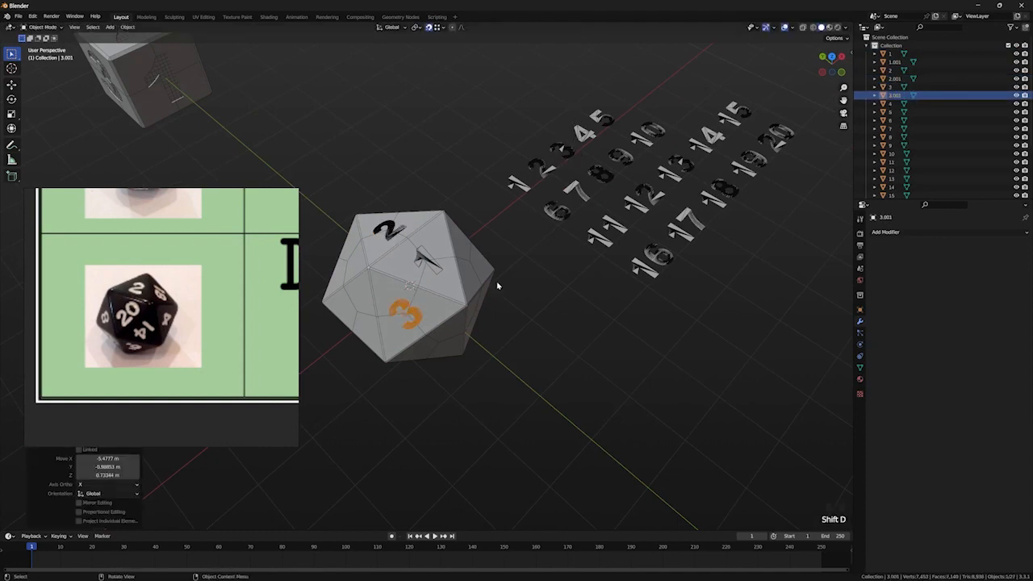
{"action": "middle_click_drag", "start_coordinate": [404, 310], "coordinate": [489, 278]}
{"action": "left_click", "coordinate": [658, 174]}
{"action": "middle_click_drag", "start_coordinate": [658, 174], "coordinate": [598, 250]}
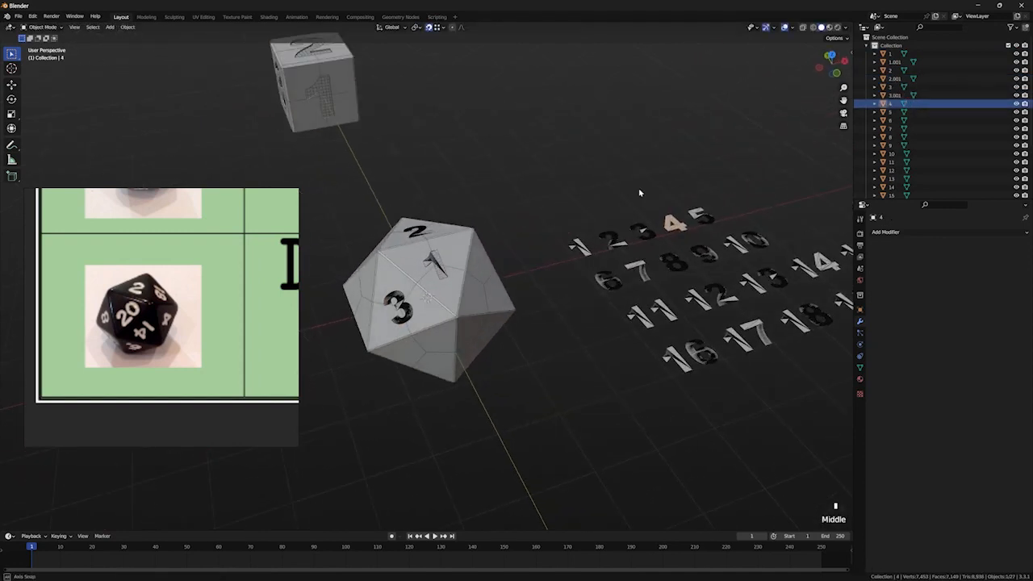
{"action": "key", "text": "shift+d"}
{"action": "left_click", "coordinate": [507, 278]}
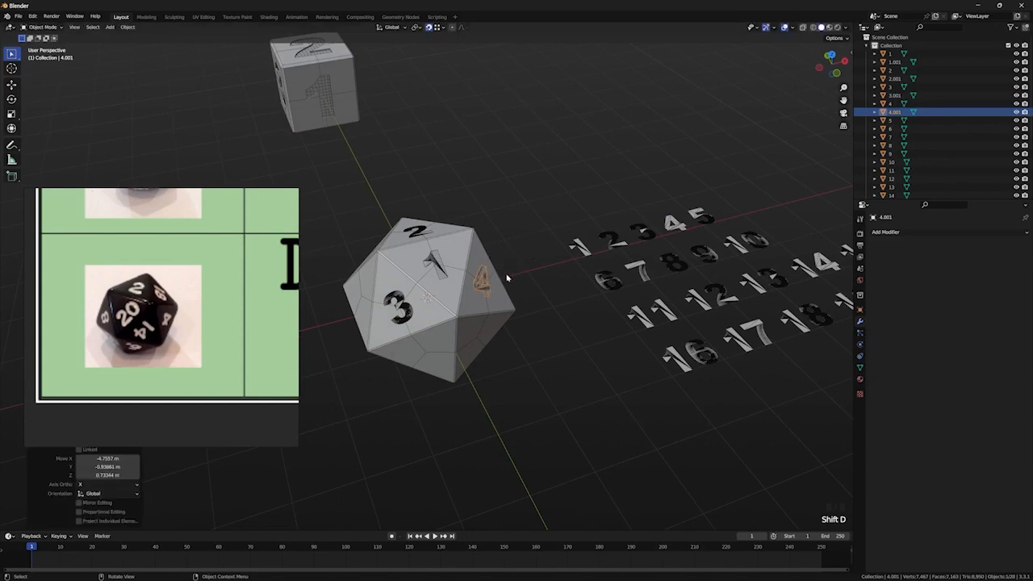
Step: Duplicate the numbers 5 and 6, snapping the 5 to the face below the 4 and the 6 below the 3
{"action": "left_click", "coordinate": [702, 220]}
{"action": "key", "text": "shift+d"}
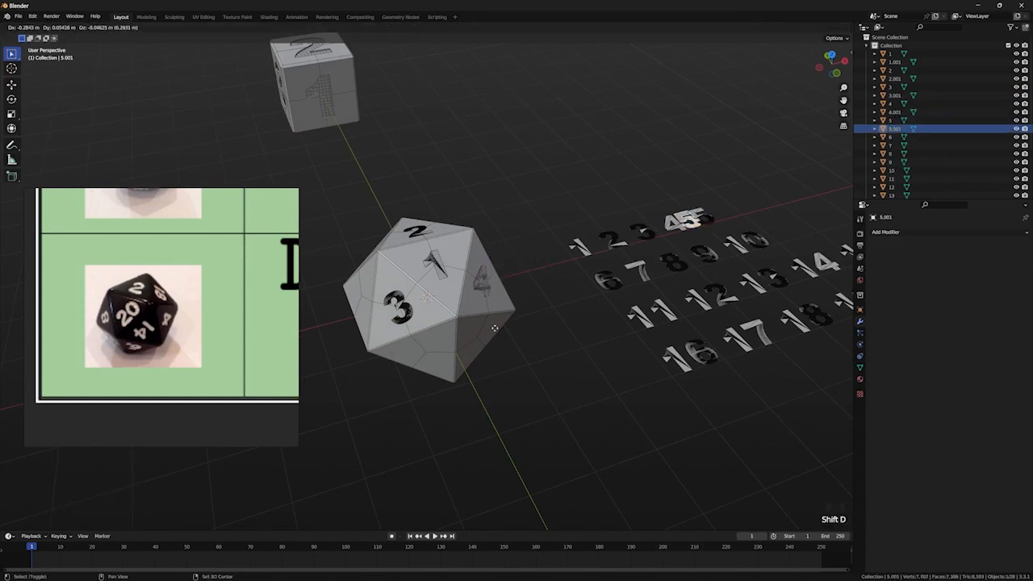
{"action": "left_click", "coordinate": [652, 246]}
{"action": "middle_click_drag", "start_coordinate": [615, 260], "coordinate": [600, 281]}
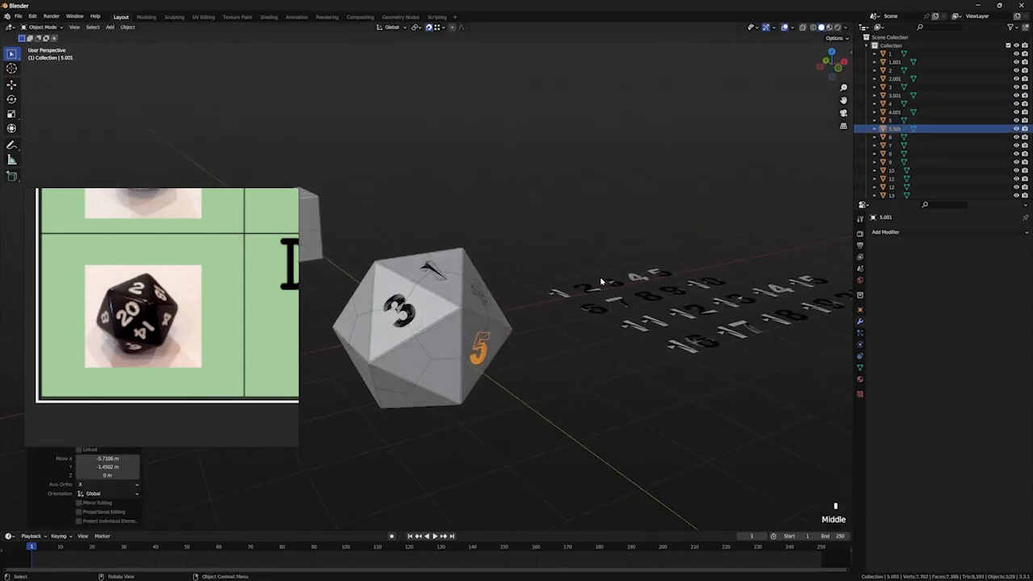
{"action": "left_click", "coordinate": [590, 308]}
{"action": "key", "text": "shift+d"}
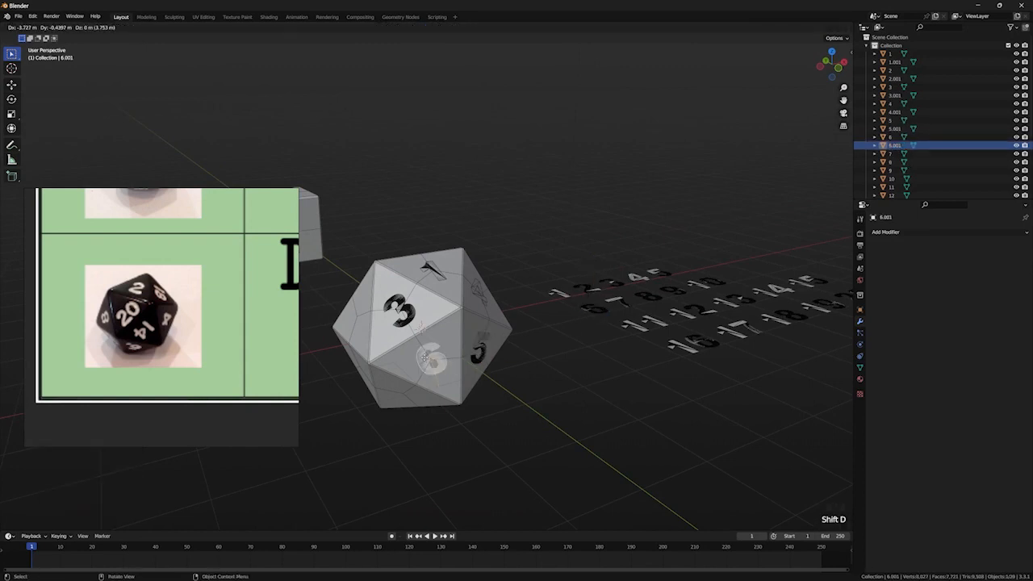
{"action": "left_click", "coordinate": [501, 334]}
{"action": "middle_click_drag", "start_coordinate": [500, 333], "coordinate": [602, 283]}
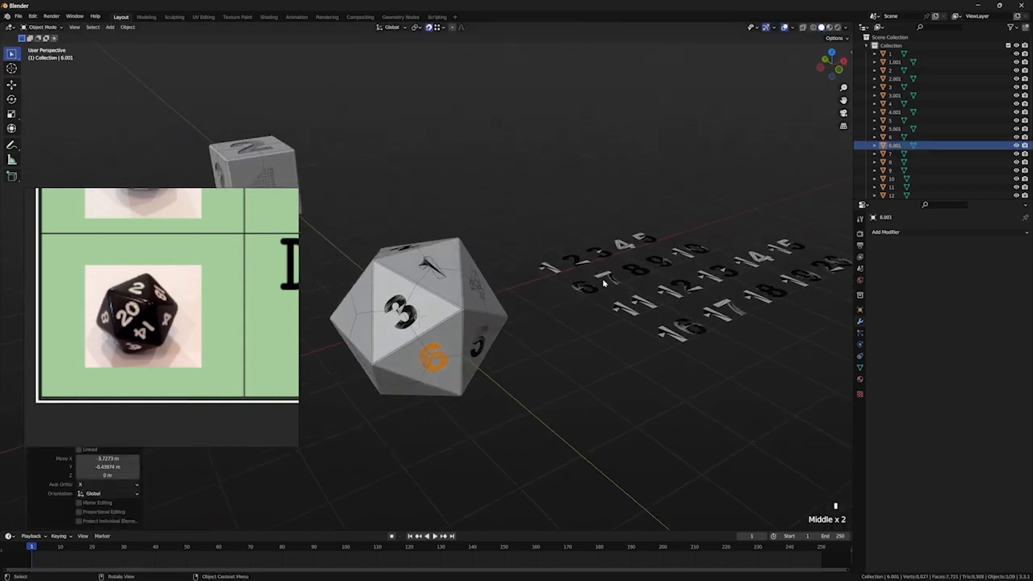
Step: Duplicate the number 7 and snap the copy to the centre of the free face beside the 3
{"action": "left_click", "coordinate": [608, 279]}
{"action": "middle_click_drag", "start_coordinate": [417, 313], "coordinate": [587, 251]}
{"action": "key", "text": "shift+d"}
{"action": "left_click", "coordinate": [357, 330]}
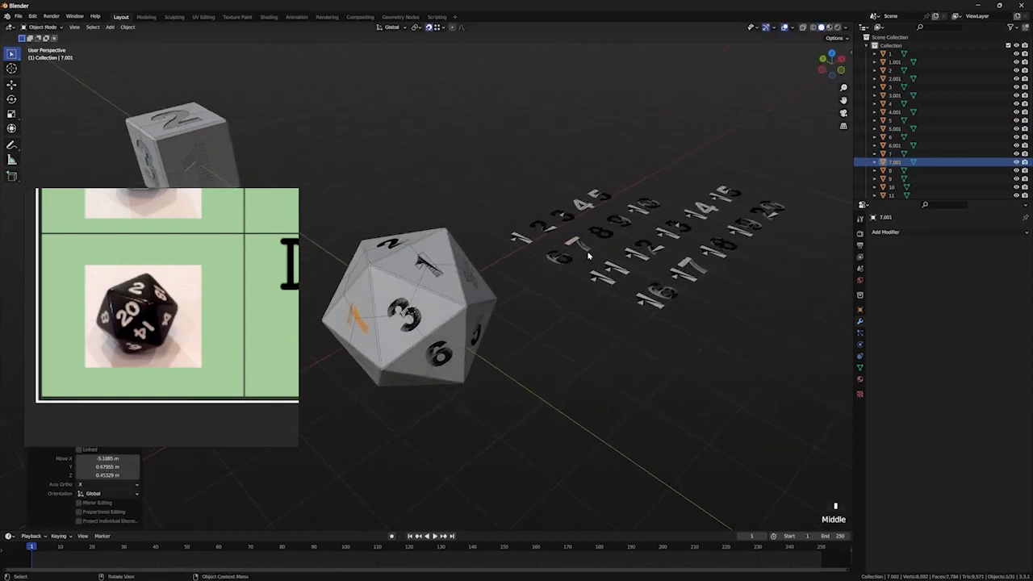
Step: Duplicate the original number 7 again and snap this copy to the lower face below the 6
{"action": "left_click", "coordinate": [584, 247]}
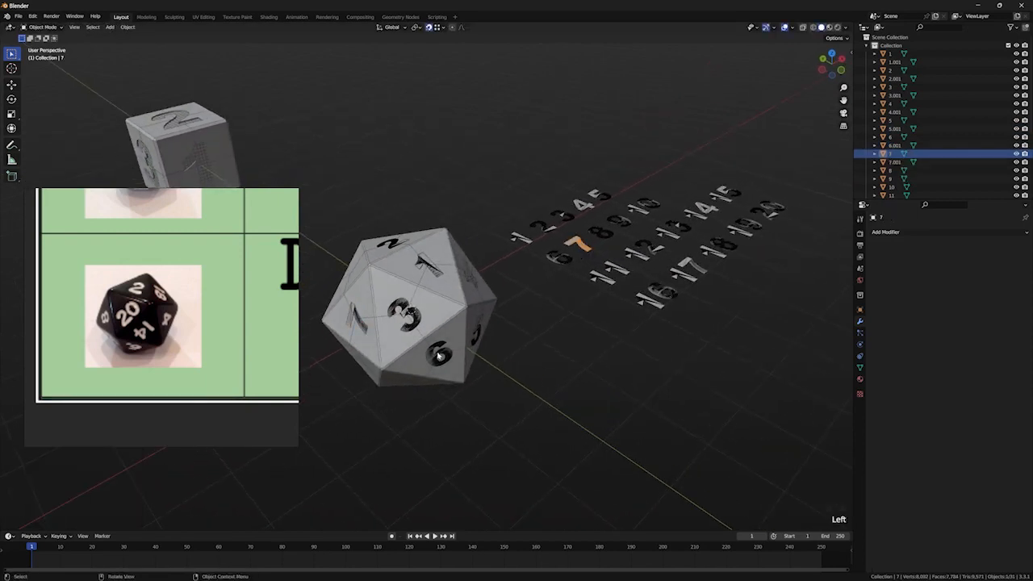
{"action": "middle_click_drag", "start_coordinate": [443, 353], "coordinate": [470, 297]}
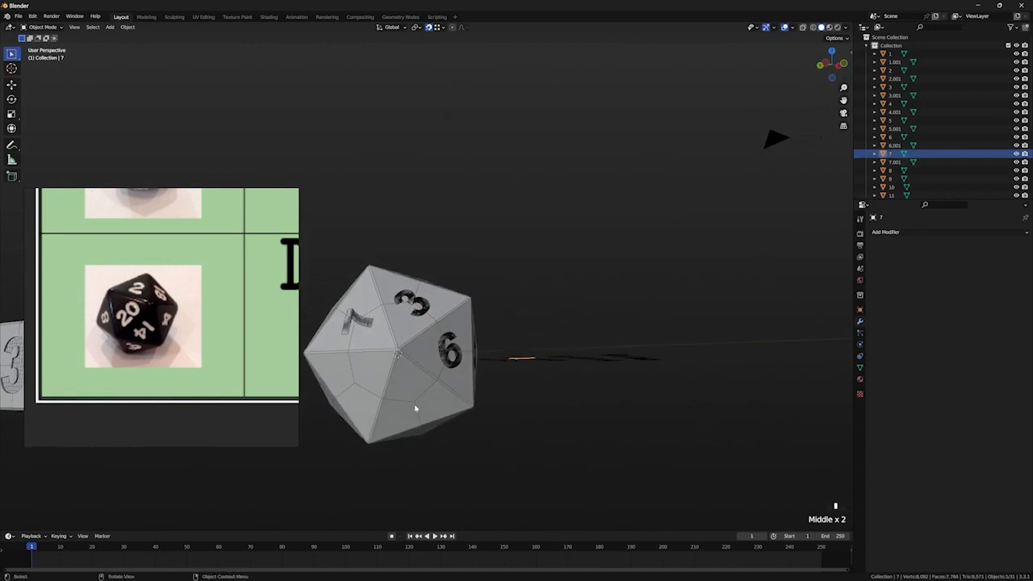
{"action": "key", "text": "shift+d"}
{"action": "left_click", "coordinate": [512, 383]}
{"action": "middle_click_drag", "start_coordinate": [511, 382], "coordinate": [644, 283]}
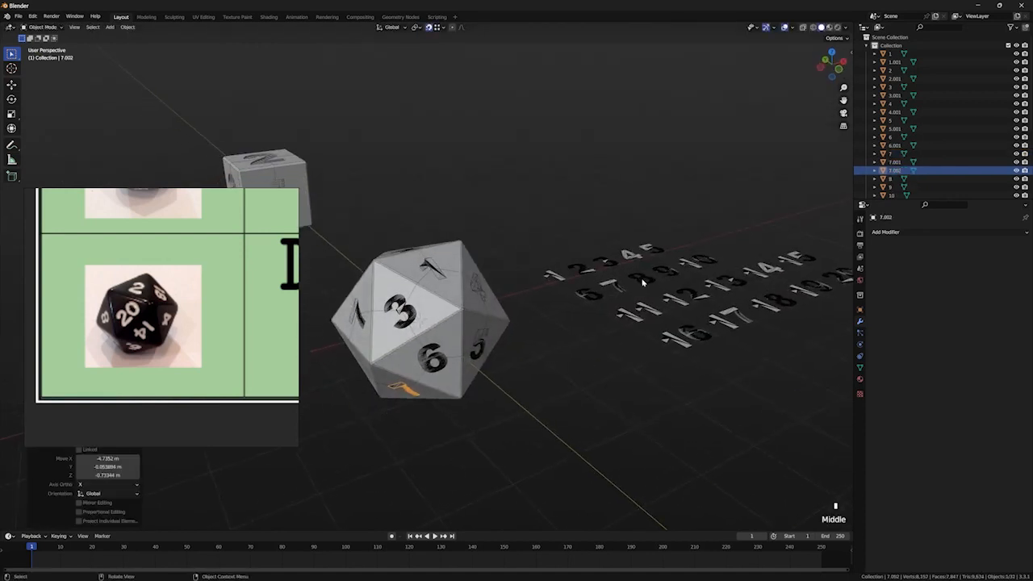
Step: Duplicate the numbers 8 and 9, snapping the 8 to the face below the upper 7 and the 9 beside the 4
{"action": "left_click", "coordinate": [643, 280]}
{"action": "middle_click_drag", "start_coordinate": [351, 369], "coordinate": [424, 327]}
{"action": "key", "text": "shift+d"}
{"action": "left_click", "coordinate": [361, 389]}
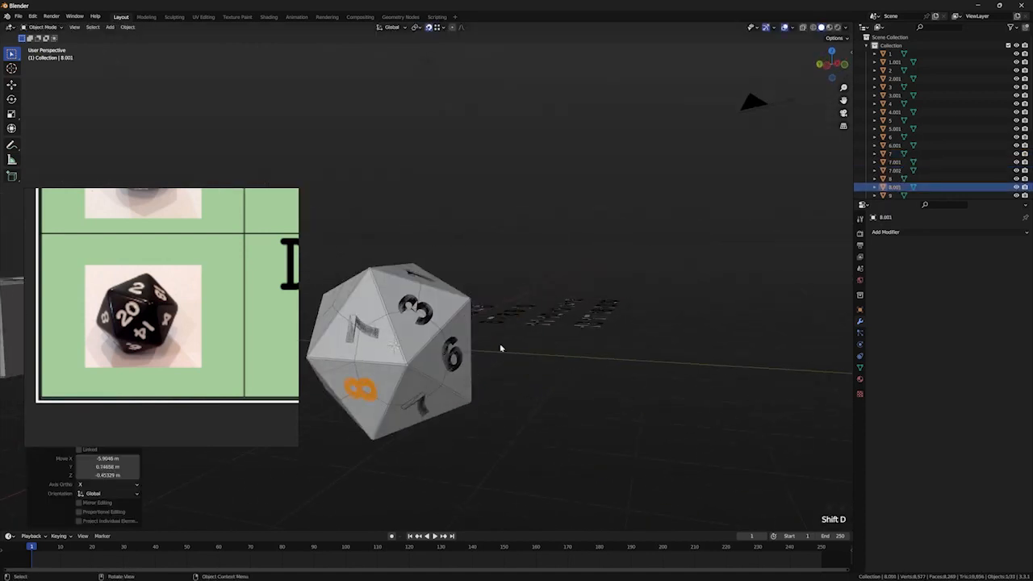
{"action": "middle_click_drag", "start_coordinate": [501, 349], "coordinate": [602, 318]}
{"action": "left_click", "coordinate": [731, 333]}
{"action": "middle_click_drag", "start_coordinate": [704, 318], "coordinate": [605, 330]}
{"action": "key", "text": "shift+d"}
{"action": "left_click", "coordinate": [470, 280]}
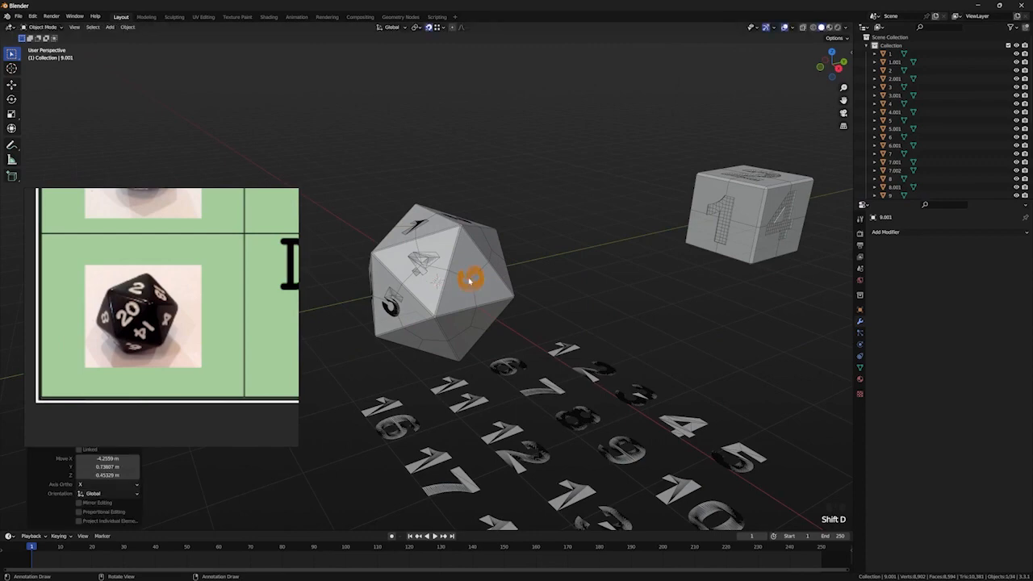
Step: Duplicate the number 10 and snap the copy to the centre of the lower face below the 5
{"action": "middle_click_drag", "start_coordinate": [470, 281], "coordinate": [565, 311]}
{"action": "left_click", "coordinate": [729, 439]}
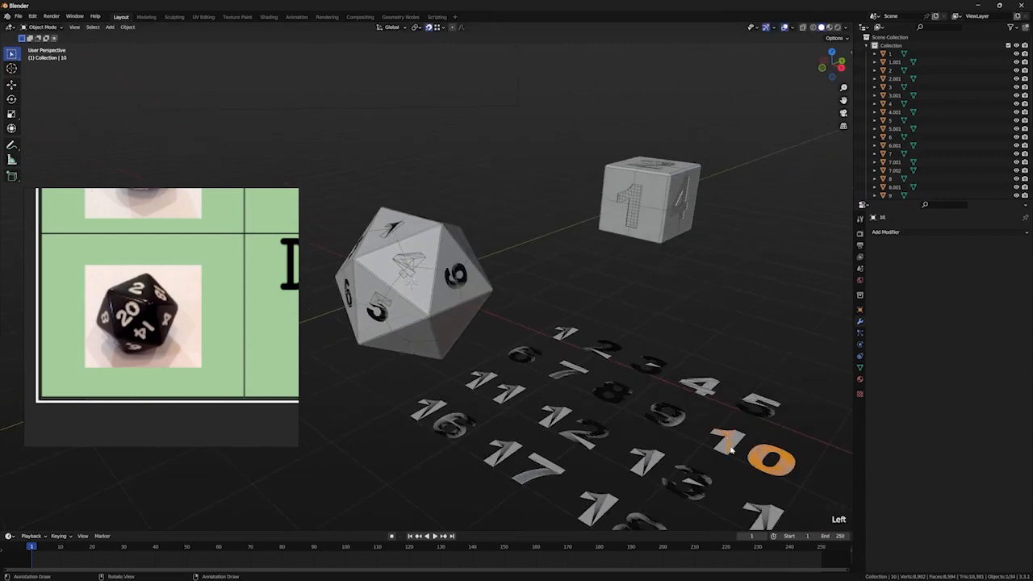
{"action": "key", "text": "shift+d"}
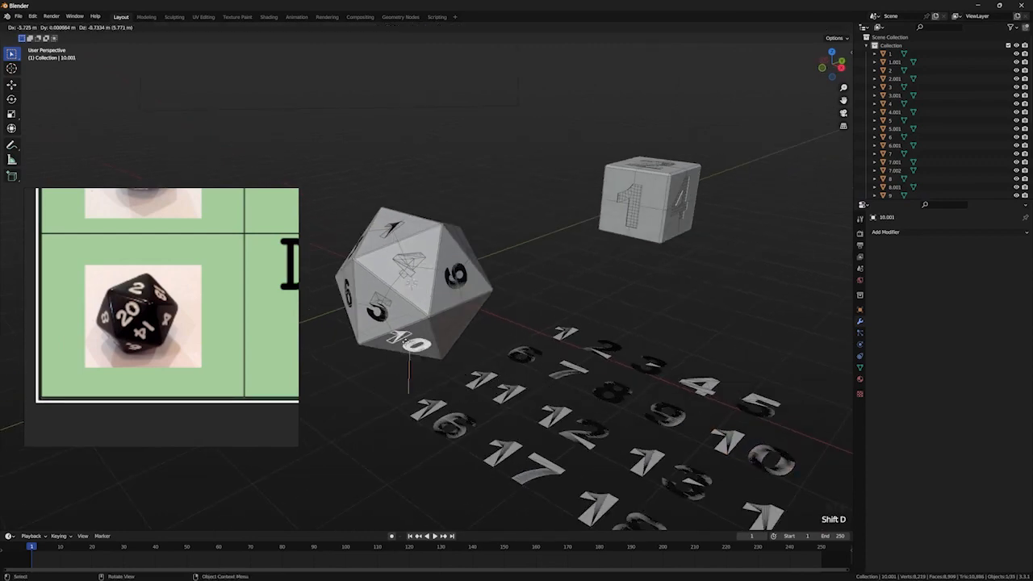
{"action": "left_click", "coordinate": [408, 339]}
{"action": "middle_click_drag", "start_coordinate": [408, 339], "coordinate": [440, 394]}
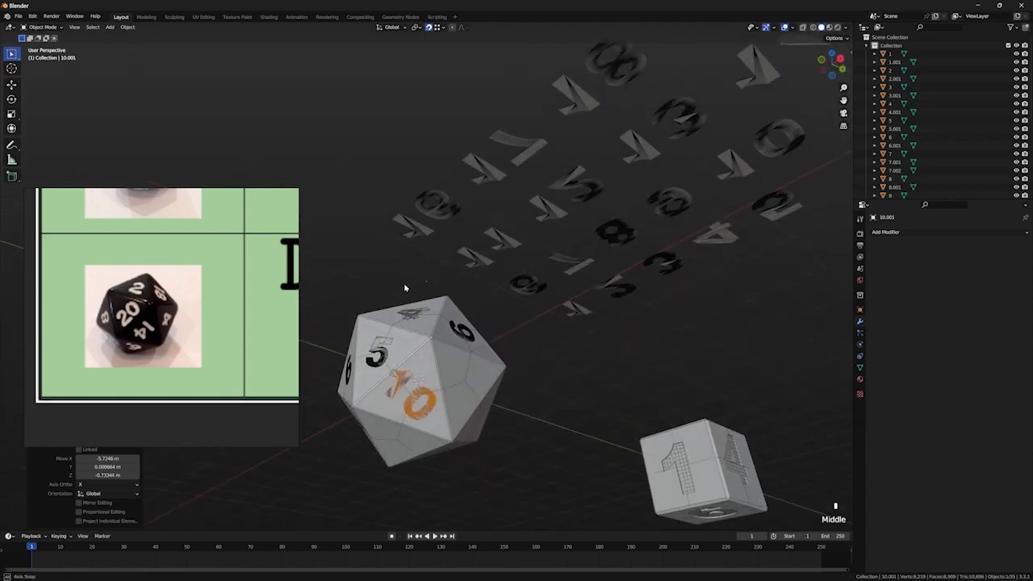
Step: Move the 10 copy off its face centre by about 0.39 m in X, 0.05 m in Y and -0.15 m in Z
{"action": "scroll", "coordinate": [440, 394], "scroll_direction": "up", "scroll_amount": 2}
{"action": "scroll", "coordinate": [443, 380], "scroll_direction": "up", "scroll_amount": 2}
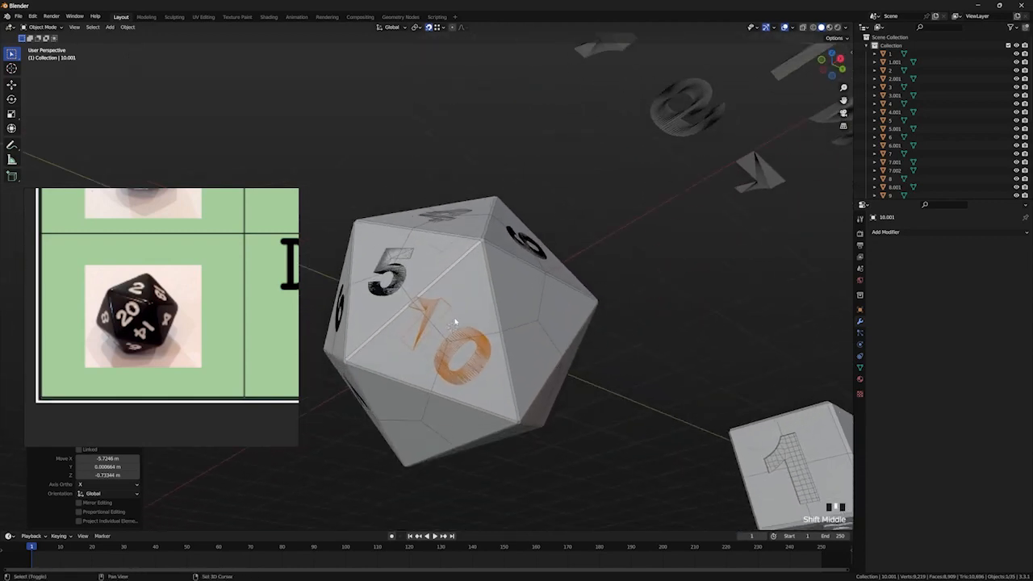
{"action": "scroll", "coordinate": [456, 359], "scroll_direction": "up", "scroll_amount": 1}
{"action": "middle_click_drag", "start_coordinate": [475, 363], "coordinate": [561, 380]}
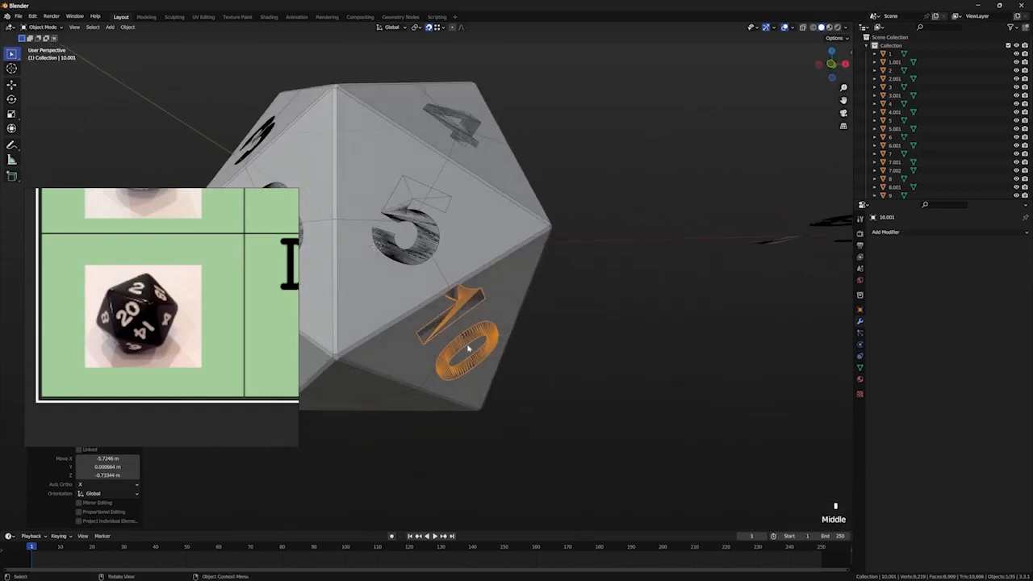
{"action": "key", "text": "g"}
{"action": "left_click", "coordinate": [501, 343]}
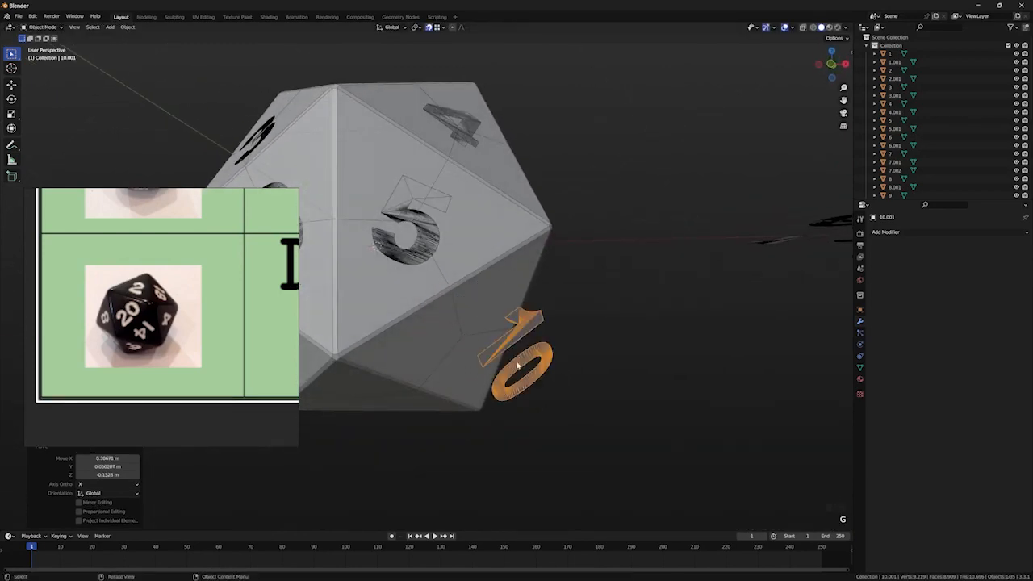
Step: Undo the last free move of the 10 copy, and try another free move before reverting that as well
{"action": "middle_click_drag", "start_coordinate": [501, 343], "coordinate": [468, 349]}
{"action": "key", "text": "ctrl+z"}
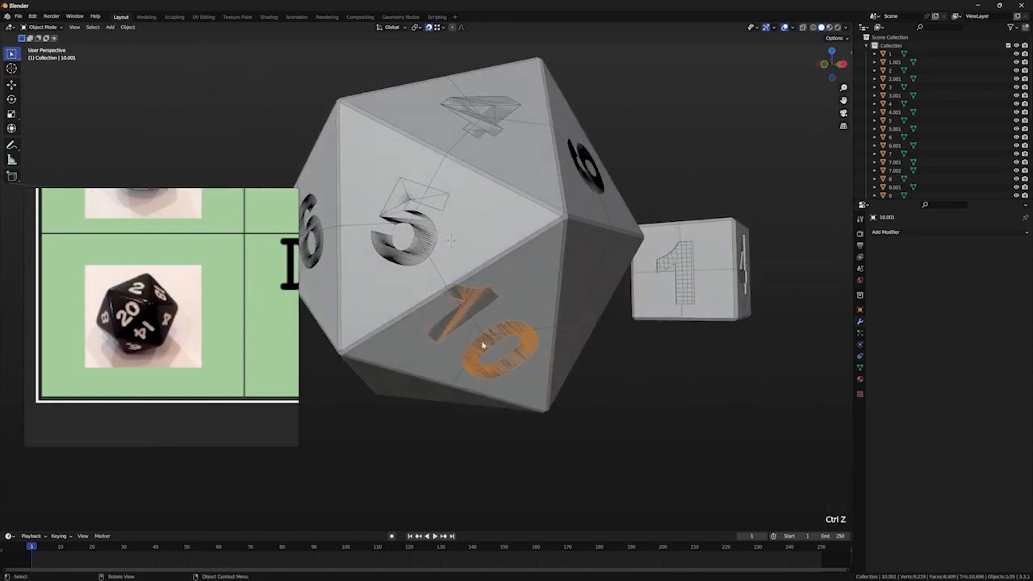
{"action": "key", "text": "g"}
{"action": "left_click", "coordinate": [432, 306]}
{"action": "middle_click_drag", "start_coordinate": [432, 306], "coordinate": [408, 311]}
{"action": "middle_click_drag", "start_coordinate": [371, 305], "coordinate": [464, 302]}
{"action": "key", "text": "ctrl+z"}
Step: Move the 10 copy within its local XY plane by about 0.11 m in X and -0.03 m in Y
{"action": "middle_click_drag", "start_coordinate": [533, 332], "coordinate": [547, 352]}
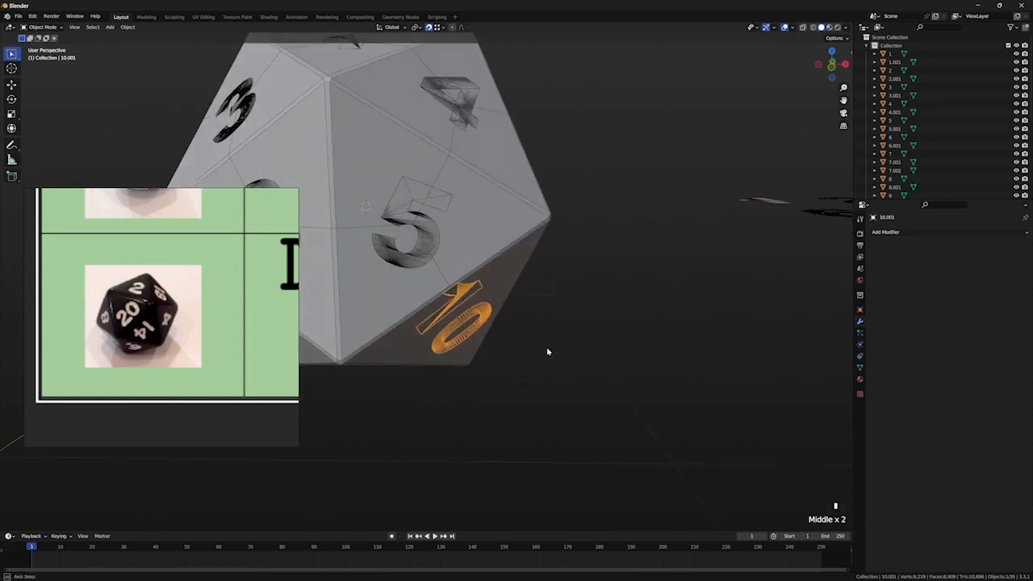
{"action": "scroll", "coordinate": [534, 348], "scroll_direction": "up", "scroll_amount": 2}
{"action": "key", "text": "g"}
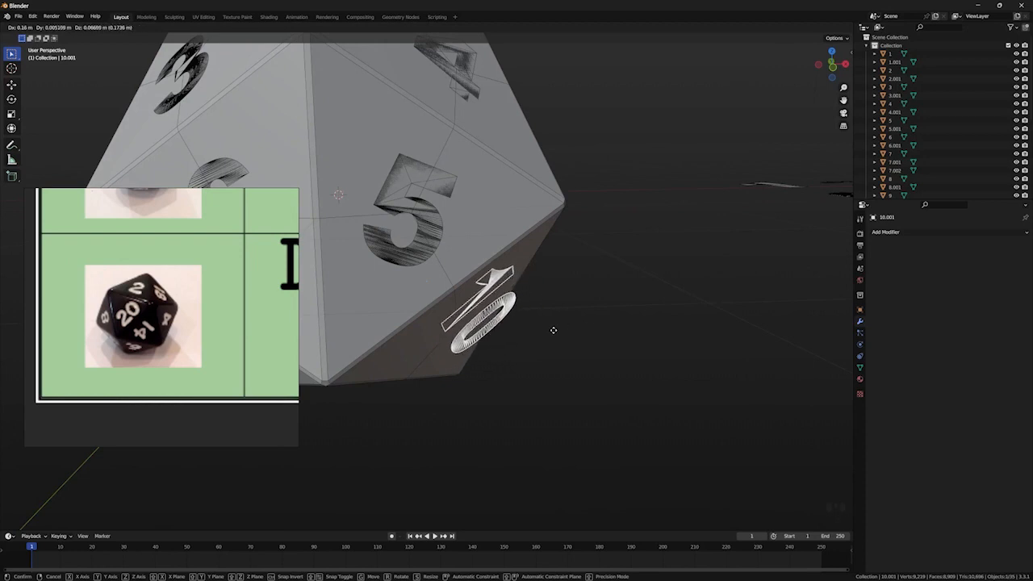
{"action": "key", "text": "shift+z"}
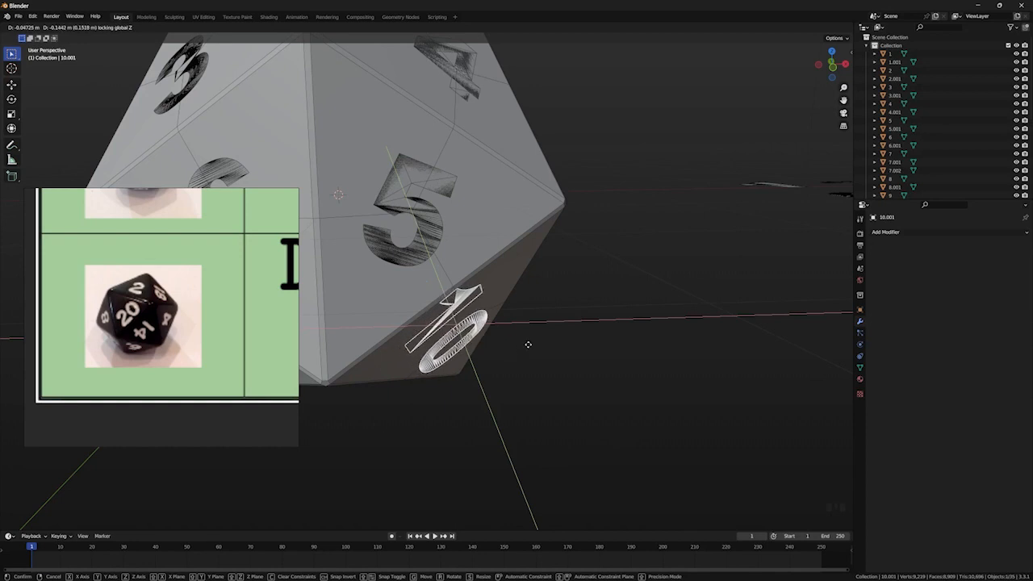
{"action": "key", "text": "shift+z"}
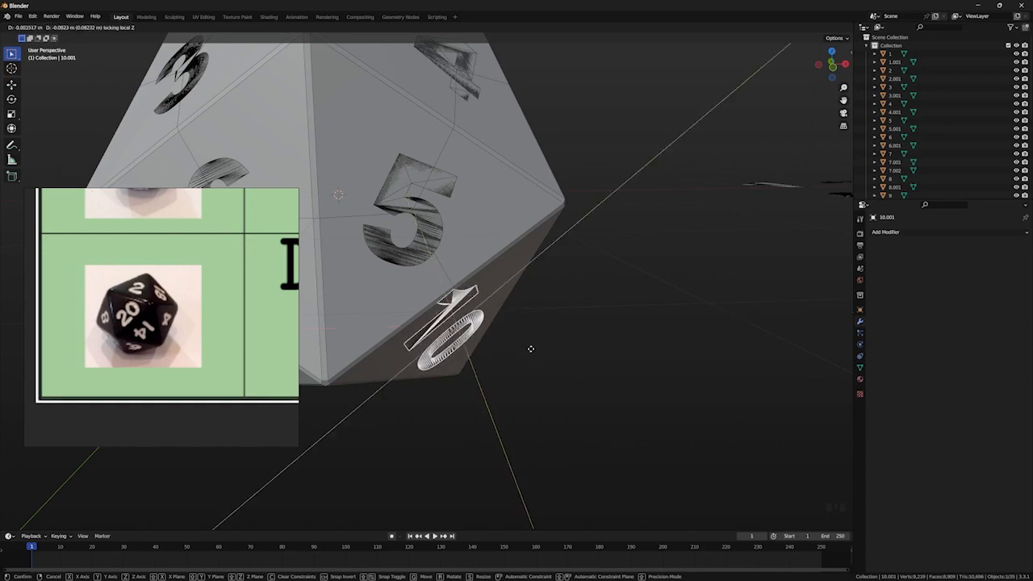
{"action": "left_click", "coordinate": [525, 352]}
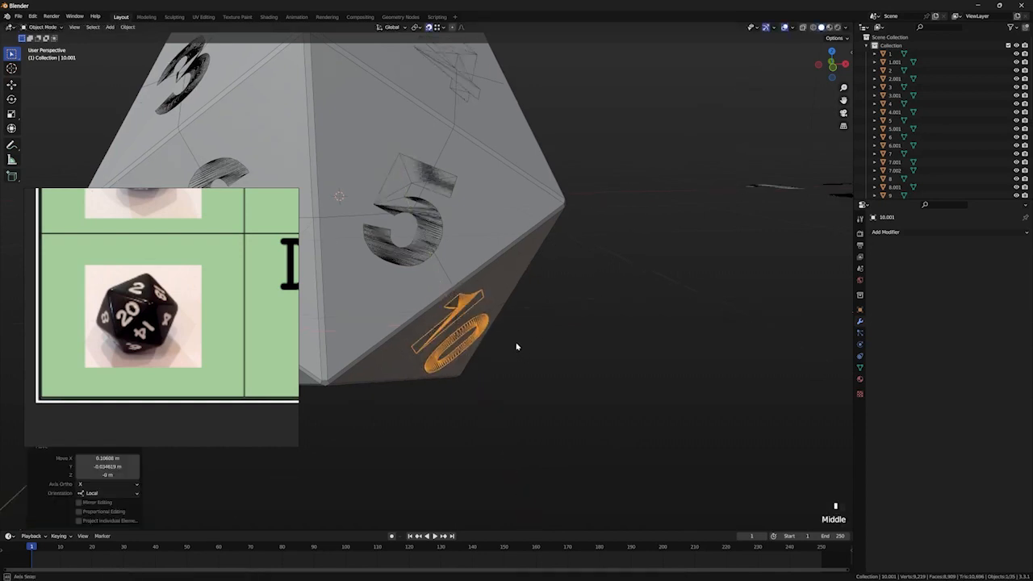
Step: Nudge the 10 within its face plane by about -0.05 m local X and 0.03 m Y, plus -0.04 m X and 0.01 m Y
{"action": "middle_click_drag", "start_coordinate": [516, 345], "coordinate": [531, 369]}
{"action": "key", "text": "g"}
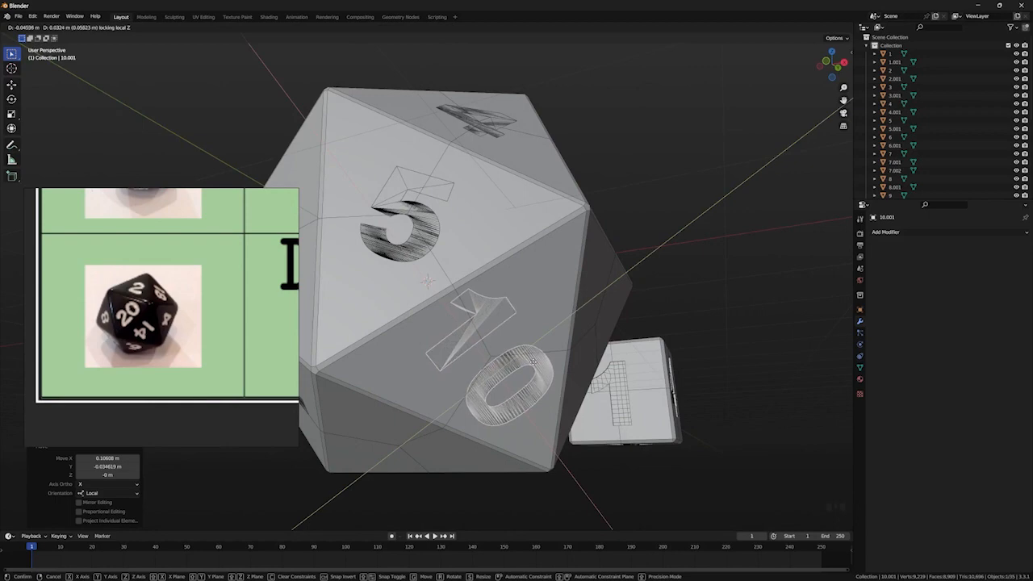
{"action": "left_click", "coordinate": [535, 363]}
{"action": "middle_click_drag", "start_coordinate": [536, 368], "coordinate": [430, 357]}
{"action": "key", "text": "g"}
{"action": "key", "text": "z"}
{"action": "key", "text": "z"}
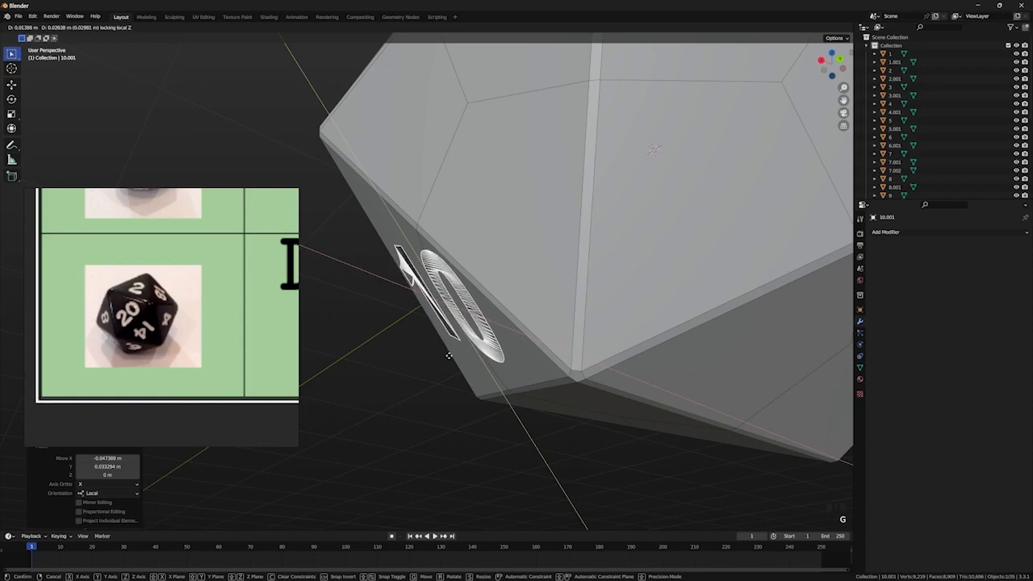
{"action": "left_click", "coordinate": [452, 358]}
Step: Fine-tune the 10 on its face with local Z locked, shifting it about -0.06 m in local X and adjusting once more
{"action": "middle_click_drag", "start_coordinate": [461, 359], "coordinate": [558, 379]}
{"action": "key", "text": "g"}
{"action": "key", "text": "z"}
{"action": "key", "text": "z"}
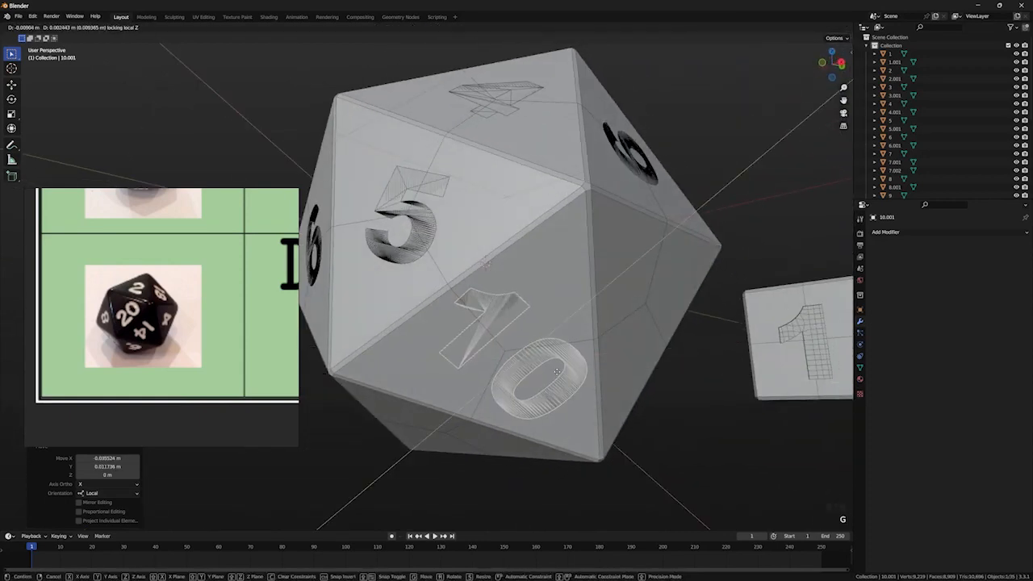
{"action": "left_click", "coordinate": [556, 371]}
{"action": "scroll", "coordinate": [570, 383], "scroll_direction": "down", "scroll_amount": 5}
{"action": "scroll", "coordinate": [549, 390], "scroll_direction": "up", "scroll_amount": 5}
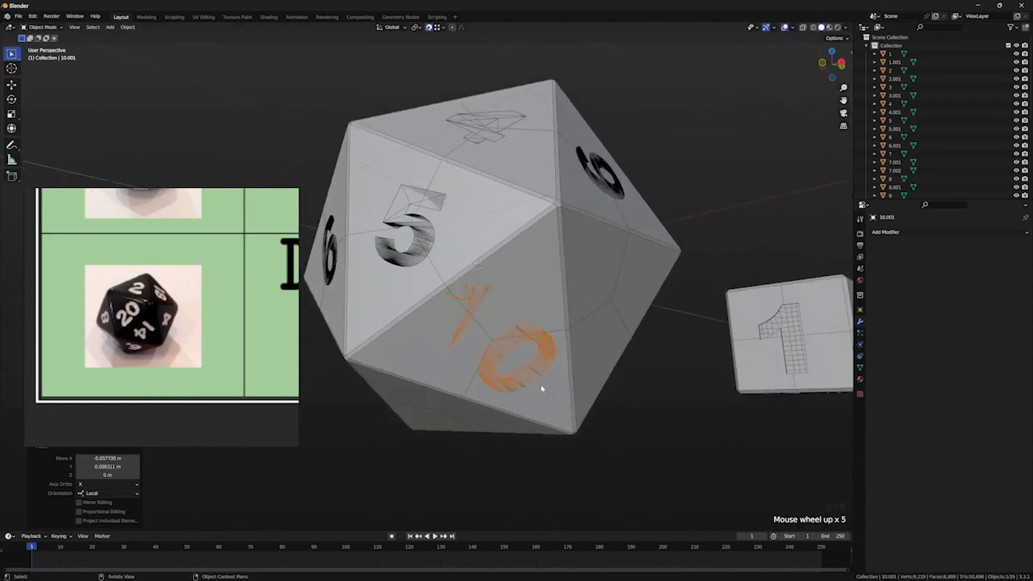
{"action": "key", "text": "g"}
{"action": "key", "text": "z"}
{"action": "key", "text": "z"}
{"action": "left_click", "coordinate": [544, 392]}
Step: Try moving the 10 freely by about 0.09 m in X, 0.03 m in Y and -0.13 m in Z, and undo it
{"action": "middle_click_drag", "start_coordinate": [544, 394], "coordinate": [560, 418]}
{"action": "key", "text": "g"}
{"action": "left_click", "coordinate": [578, 421]}
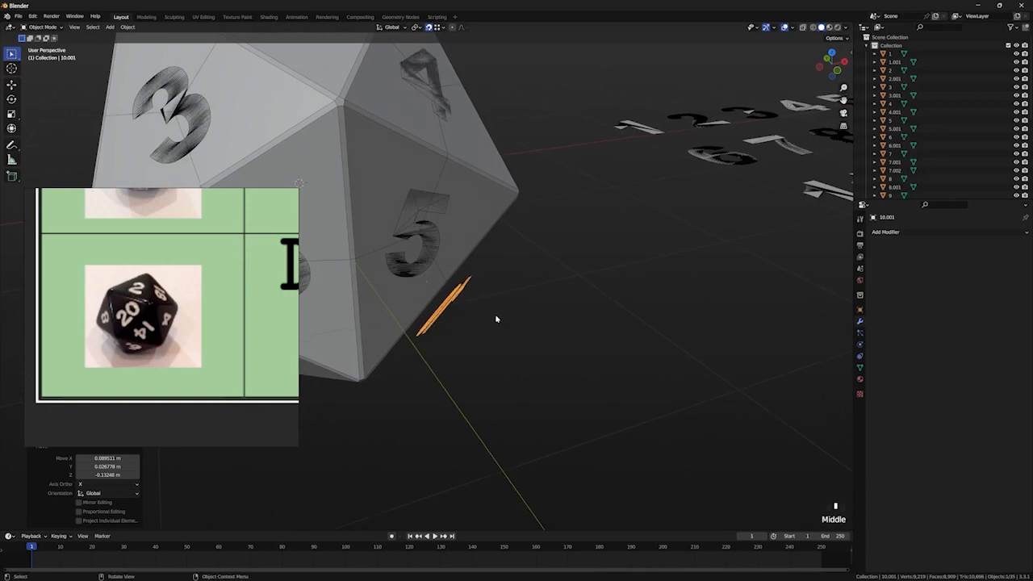
{"action": "key", "text": "alt+z"}
{"action": "scroll", "coordinate": [499, 326], "scroll_direction": "down", "scroll_amount": 3}
{"action": "key", "text": "alt+z"}
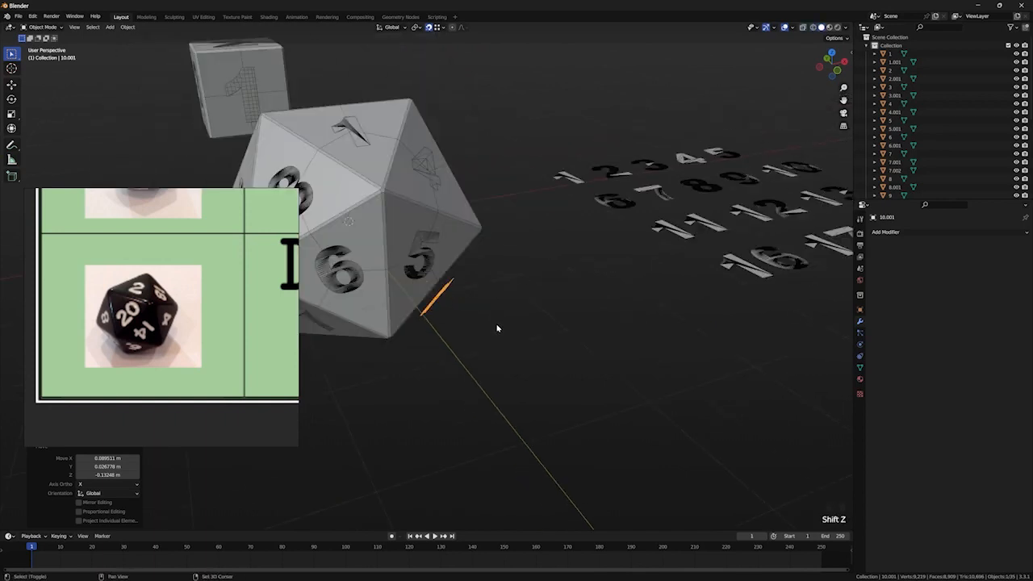
{"action": "scroll", "coordinate": [497, 323], "scroll_direction": "up", "scroll_amount": 2}
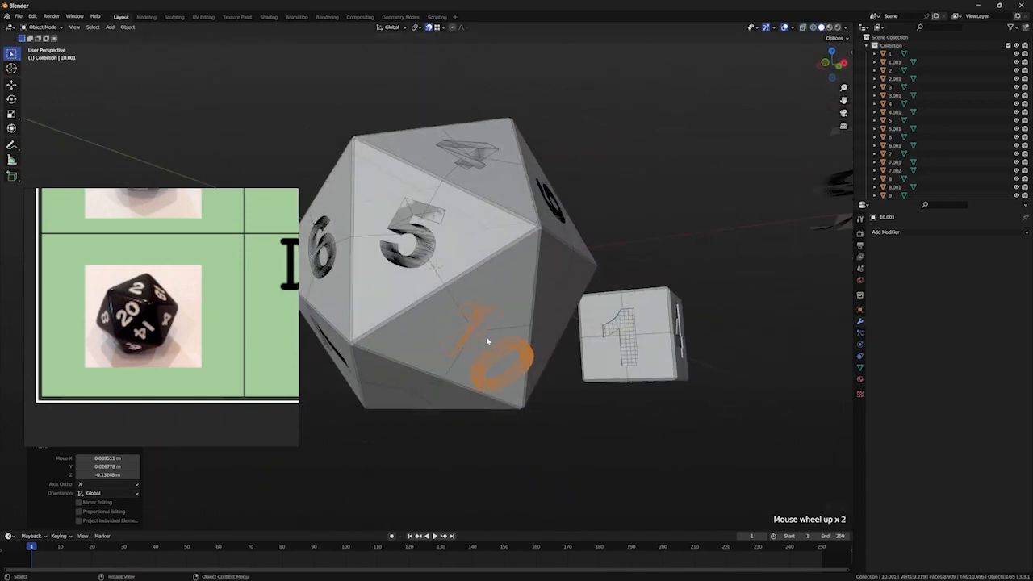
{"action": "key", "text": "g"}
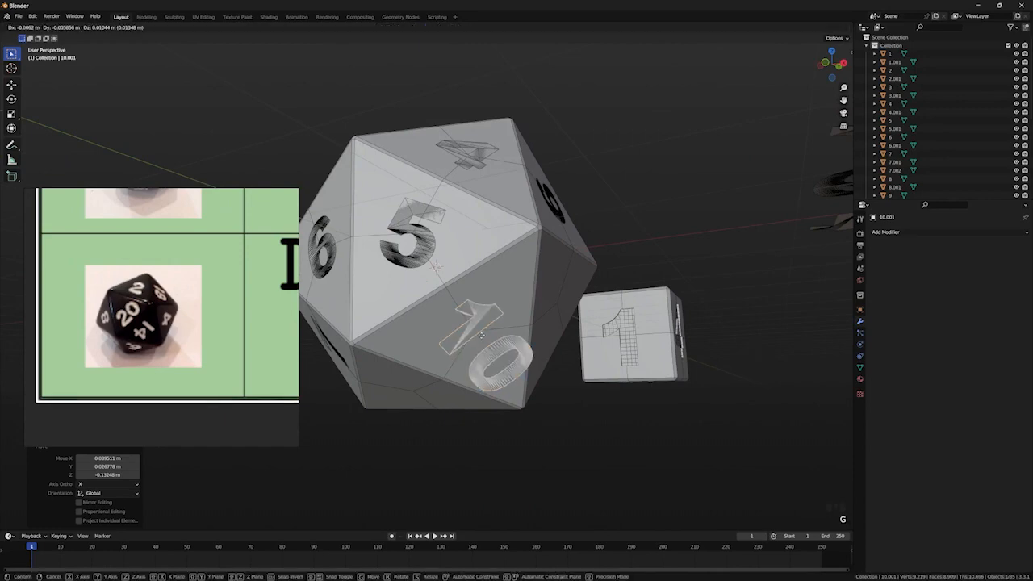
{"action": "right_click", "coordinate": [488, 336]}
{"action": "middle_click_drag", "start_coordinate": [487, 336], "coordinate": [509, 364]}
{"action": "key", "text": "ctrl+z"}
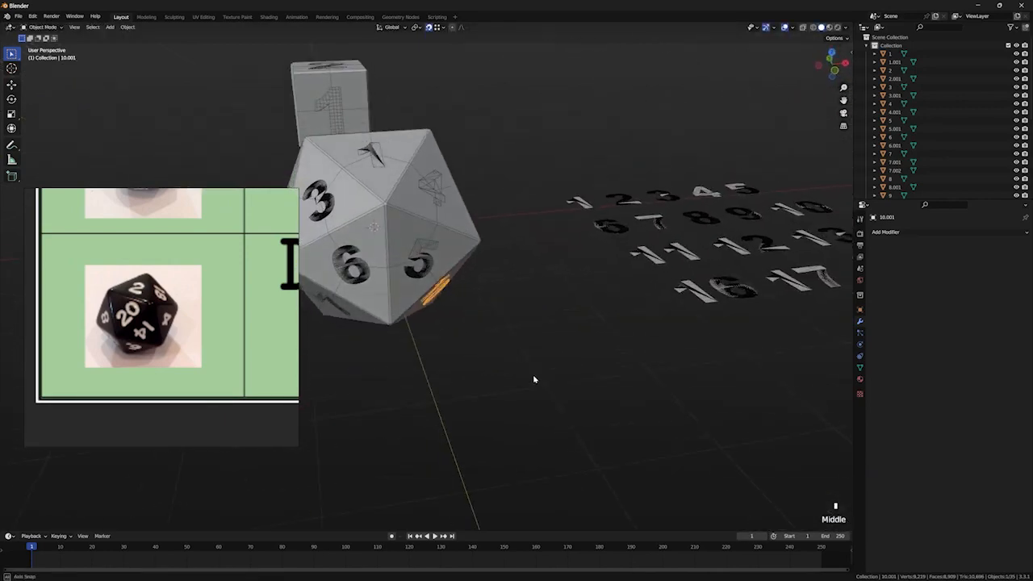
Step: Duplicate the number 11 and snap the copy to the face below the 9
{"action": "scroll", "coordinate": [509, 364], "scroll_direction": "down", "scroll_amount": 3, "text": "shift"}
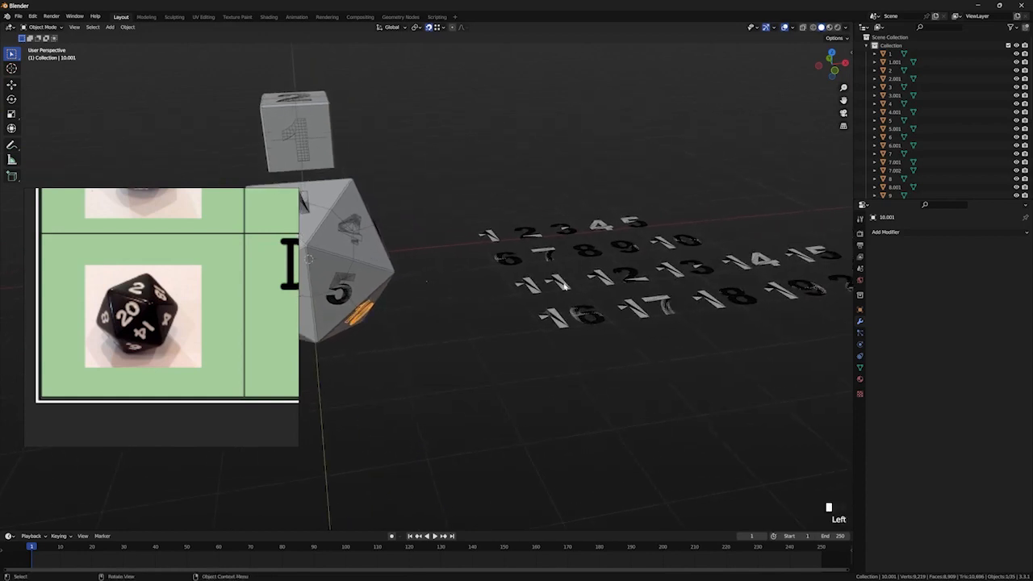
{"action": "left_click", "coordinate": [565, 285]}
{"action": "middle_click_drag", "start_coordinate": [564, 285], "coordinate": [473, 314]}
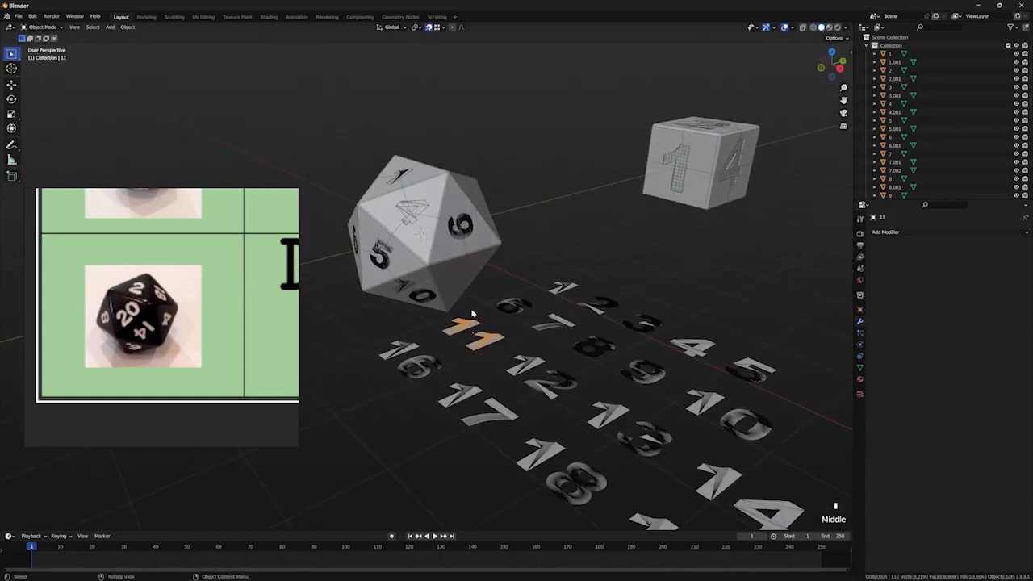
{"action": "key", "text": "shift+d"}
{"action": "left_click", "coordinate": [481, 304]}
{"action": "scroll", "coordinate": [481, 304], "scroll_direction": "up", "scroll_amount": 3}
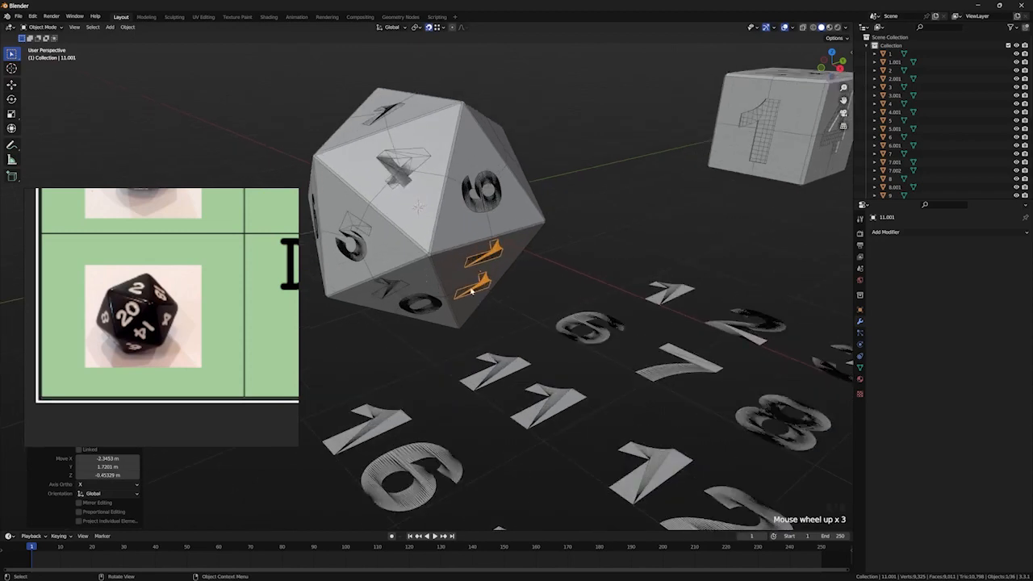
Step: Turn off snapping and shift the 11 copy within its face plane by about 0.04 m in local X
{"action": "mouse_move", "coordinate": [481, 304]}
{"action": "middle_mouse_down"}
{"action": "mouse_move", "coordinate": [557, 345]}
{"action": "mouse_move", "coordinate": [472, 305]}
{"action": "middle_mouse_up"}
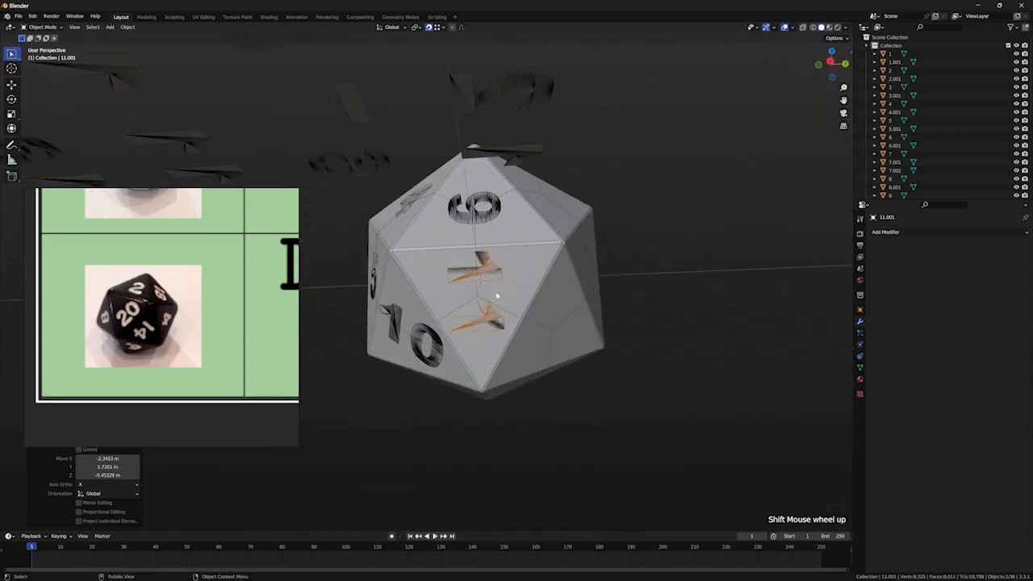
{"action": "scroll", "coordinate": [497, 296], "scroll_direction": "up", "scroll_amount": 2}
{"action": "key", "text": "g"}
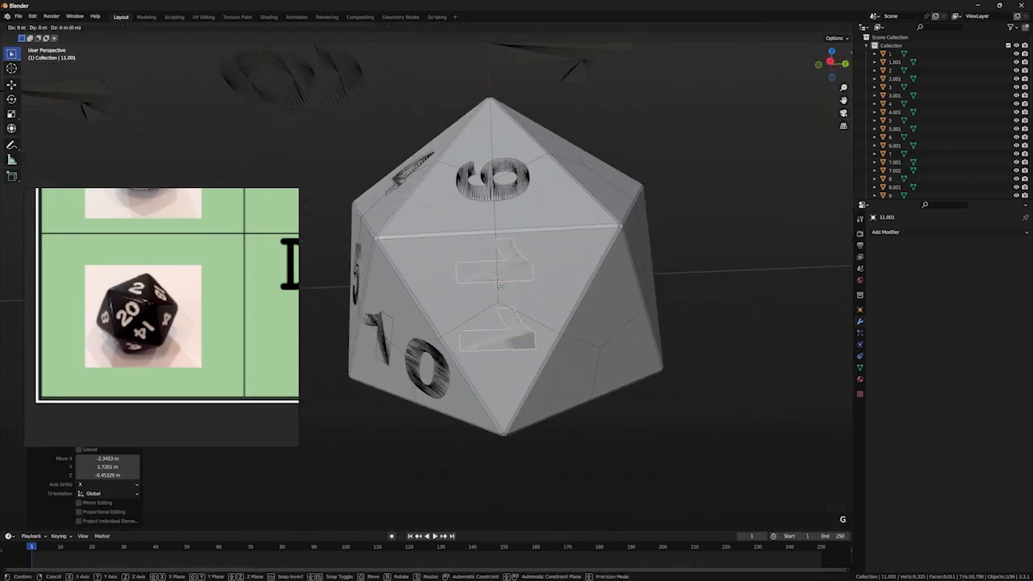
{"action": "key", "text": "shift+z"}
{"action": "key", "text": "ctrl"}
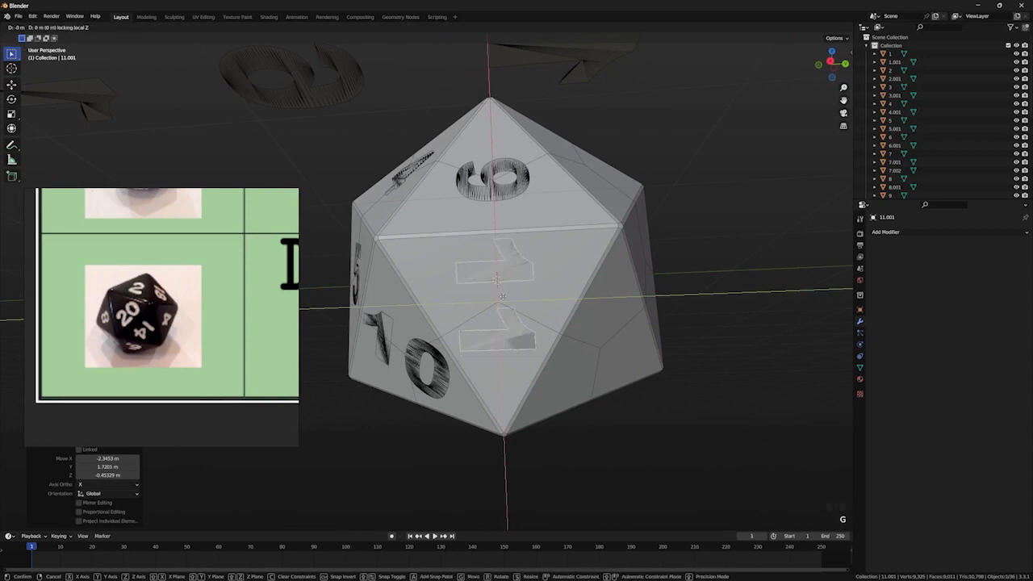
{"action": "right_click", "coordinate": [504, 301]}
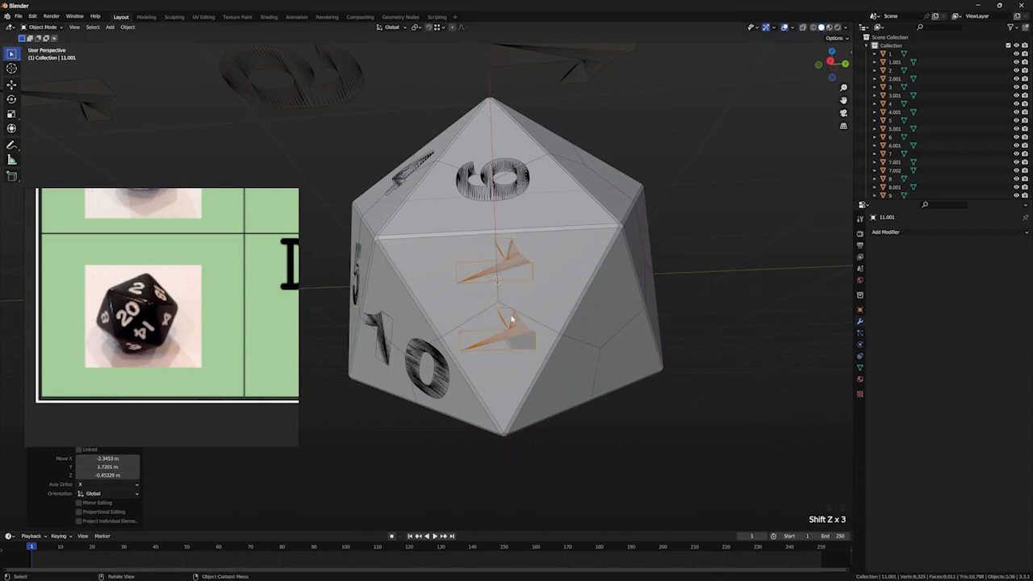
{"action": "key", "text": "g"}
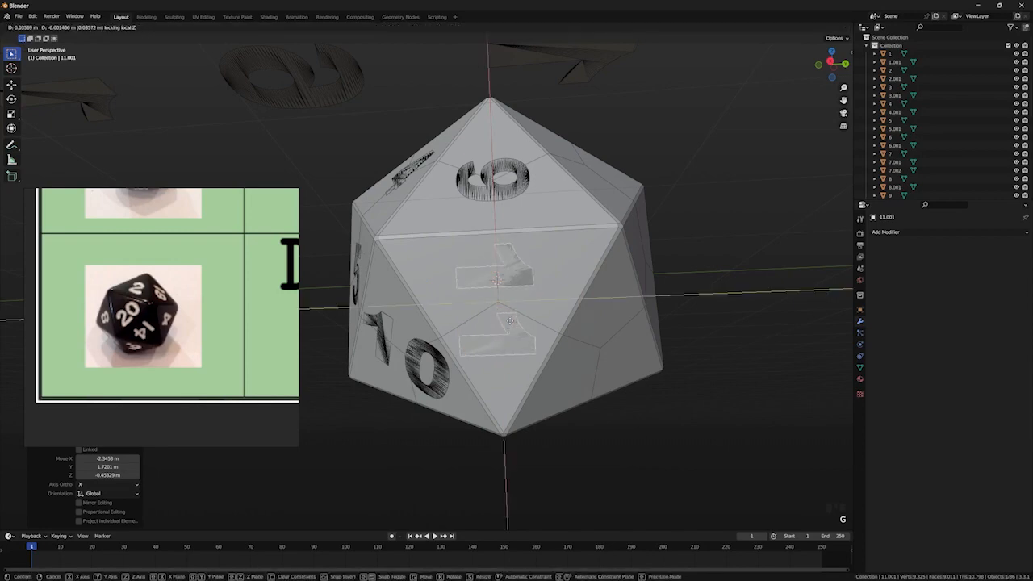
{"action": "left_click", "coordinate": [511, 321]}
Step: Turn snapping back on and snap a duplicate of the number 12 to the lower face beside the 7
{"action": "scroll", "coordinate": [502, 335], "scroll_direction": "down", "scroll_amount": 3}
{"action": "left_click", "coordinate": [528, 393]}
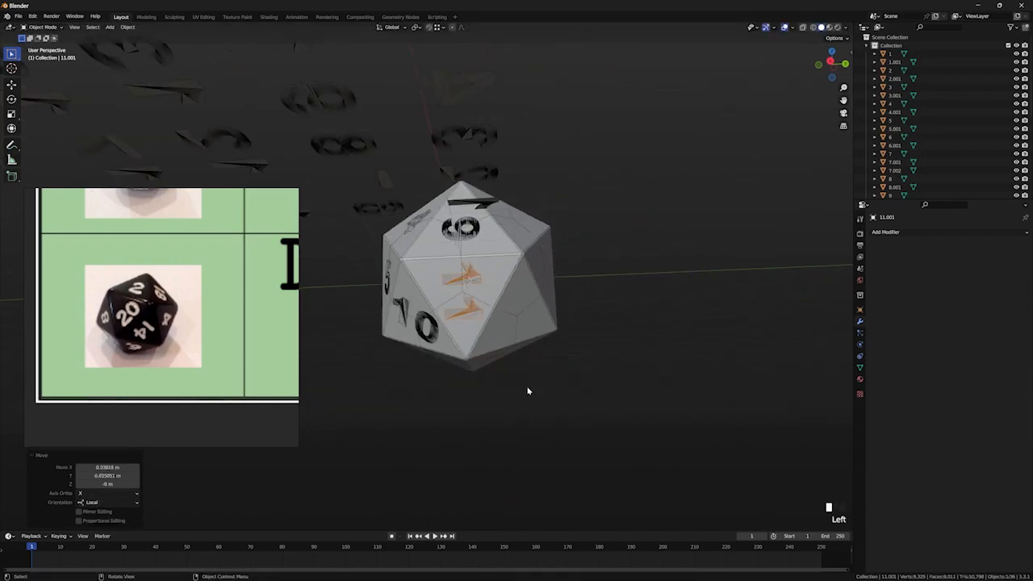
{"action": "middle_click_drag", "start_coordinate": [528, 393], "coordinate": [563, 419]}
{"action": "scroll", "coordinate": [603, 356], "scroll_direction": "down", "scroll_amount": 2}
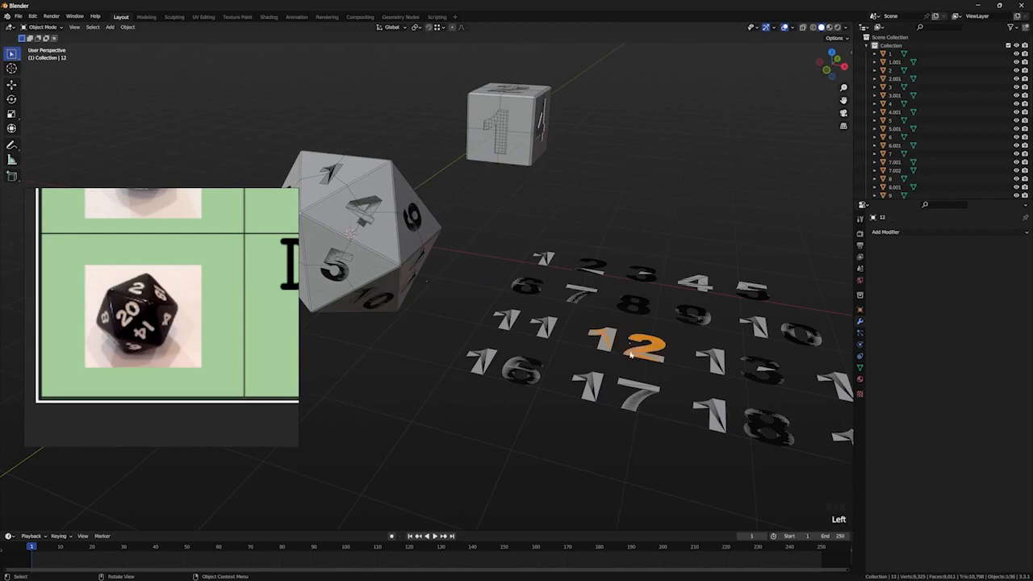
{"action": "middle_click_drag", "start_coordinate": [416, 351], "coordinate": [425, 321]}
{"action": "scroll", "coordinate": [486, 293], "scroll_direction": "down", "scroll_amount": 2}
{"action": "key", "text": "shift+d"}
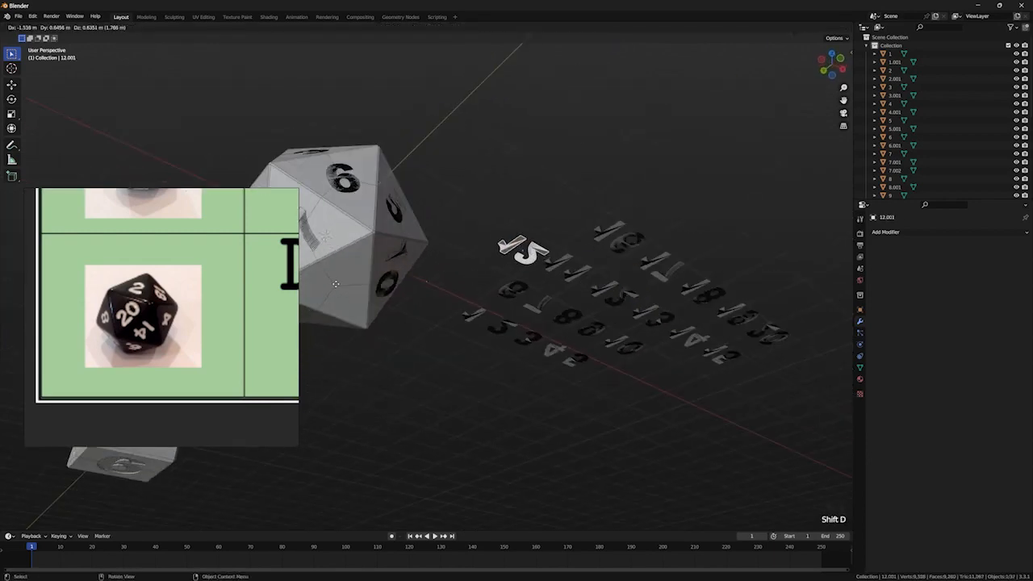
{"action": "right_click", "coordinate": [333, 287]}
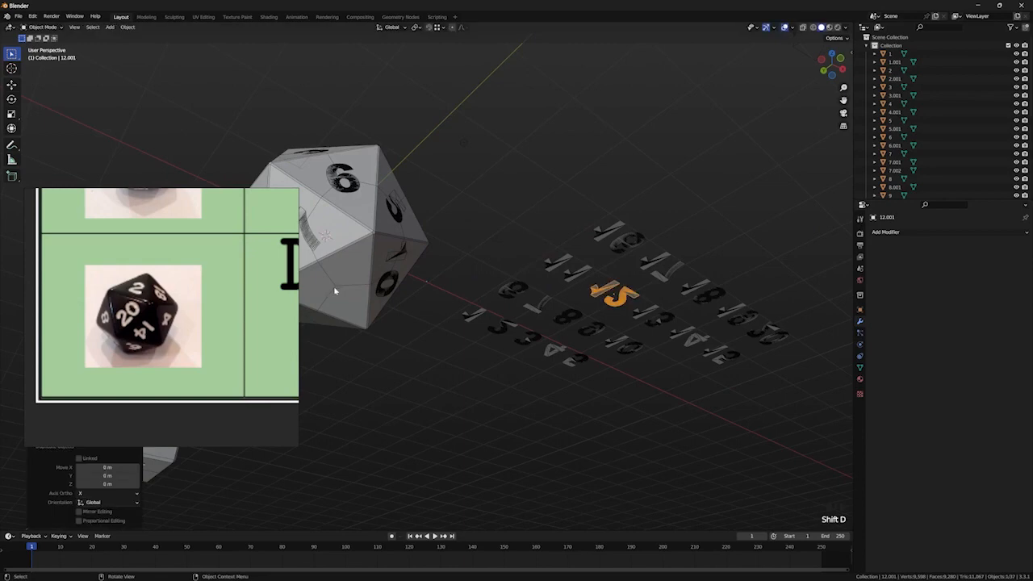
{"action": "left_click", "coordinate": [442, 29]}
{"action": "key", "text": "shift+d"}
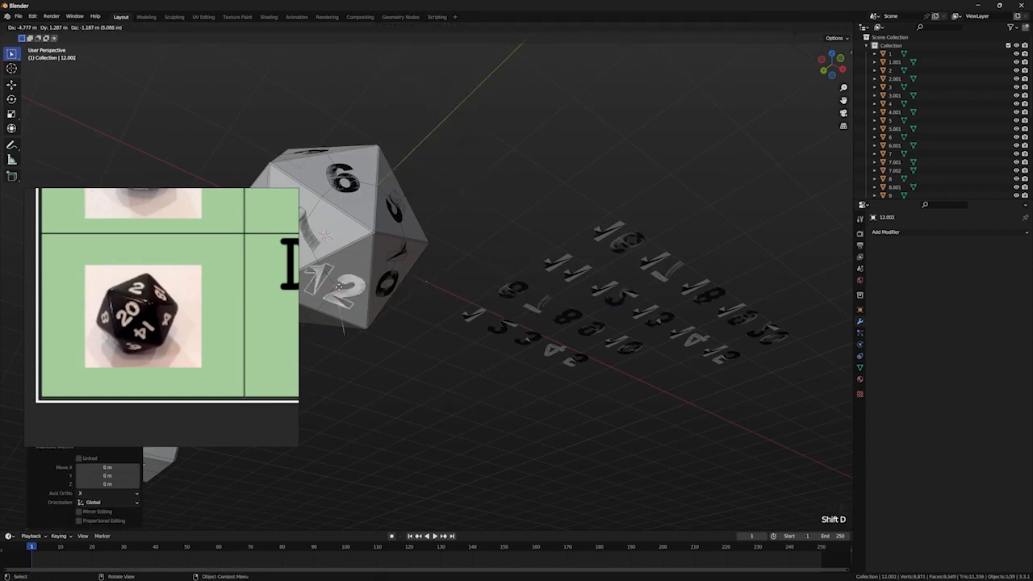
{"action": "left_click", "coordinate": [339, 287]}
{"action": "scroll", "coordinate": [341, 286], "scroll_direction": "down", "scroll_amount": 1}
{"action": "scroll", "coordinate": [315, 289], "scroll_direction": "up", "scroll_amount": 3}
Step: Adjust the 12 copy's position within its face plane, keeping its local Z locked
{"action": "middle_click_drag", "start_coordinate": [354, 297], "coordinate": [459, 255], "text": "shift"}
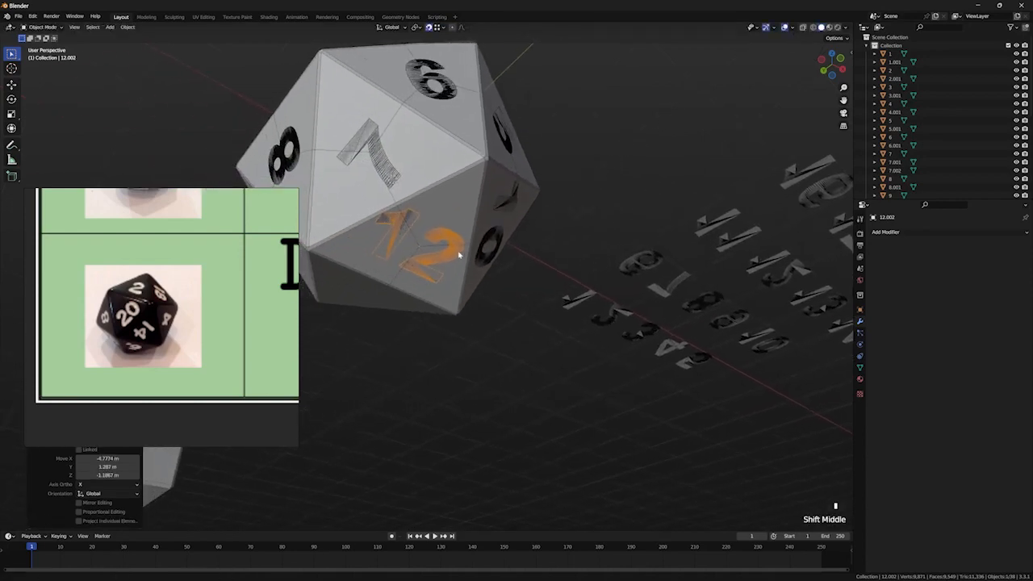
{"action": "scroll", "coordinate": [459, 255], "scroll_direction": "up", "scroll_amount": 4}
{"action": "key", "text": "g"}
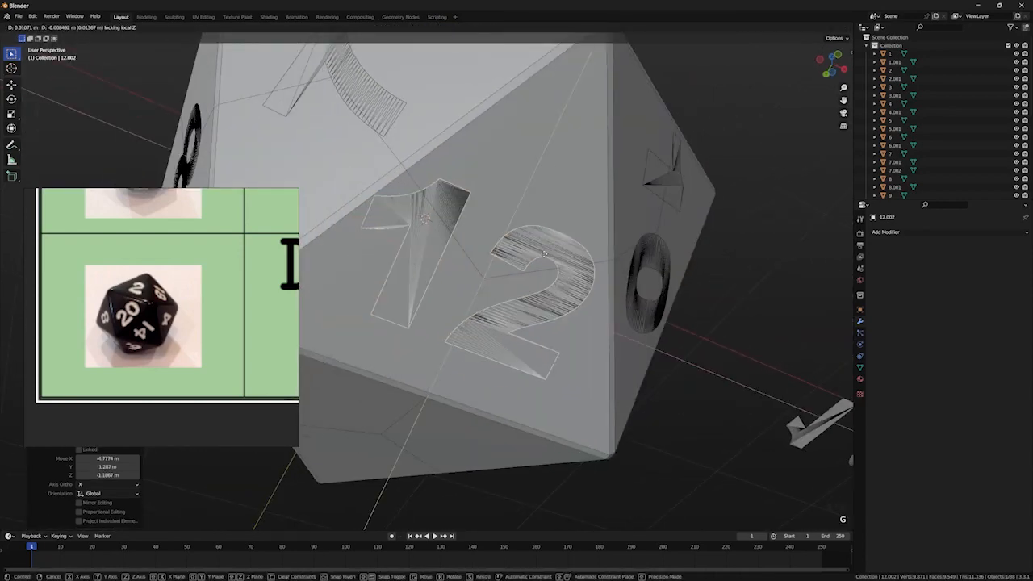
{"action": "left_click", "coordinate": [544, 255]}
Step: Duplicate the number 13 twice for placement on the D20
{"action": "scroll", "coordinate": [557, 283], "scroll_direction": "down", "scroll_amount": 6}
{"action": "middle_click_drag", "start_coordinate": [584, 334], "coordinate": [686, 259]}
{"action": "left_click", "coordinate": [712, 210]}
{"action": "key", "text": "shift+d"}
{"action": "key", "text": "x"}
{"action": "left_click", "coordinate": [452, 262]}
{"action": "middle_click_drag", "start_coordinate": [383, 258], "coordinate": [485, 216]}
{"action": "key", "text": "shift+d"}
{"action": "key", "text": "g"}
{"action": "left_click", "coordinate": [588, 318]}
Step: Delete the surplus number copy and snap the remaining 13 copy to the face beside the 8
{"action": "left_click", "coordinate": [502, 225]}
{"action": "key", "text": "Delete"}
{"action": "left_click", "coordinate": [557, 267]}
{"action": "key", "text": "g"}
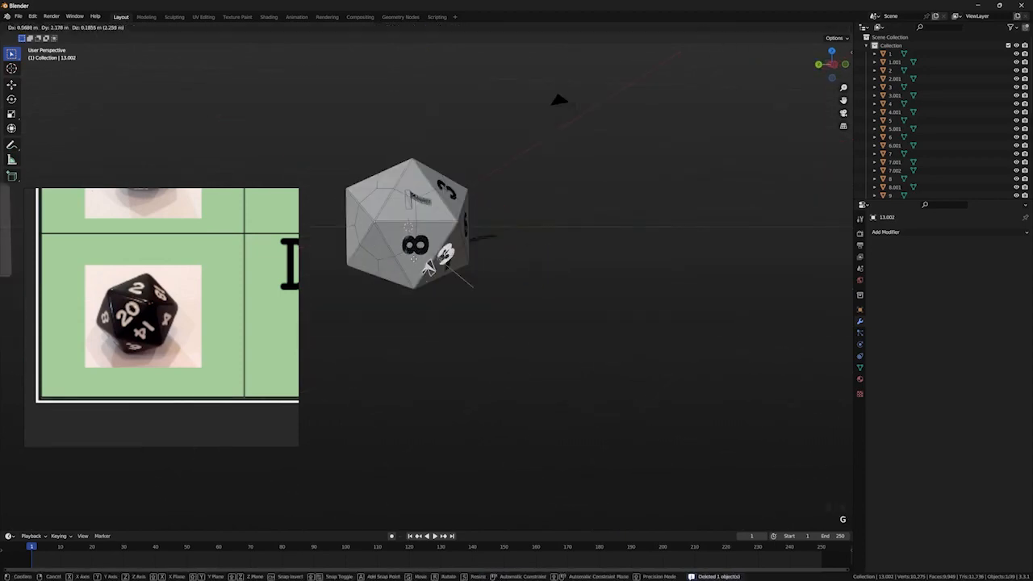
{"action": "left_click", "coordinate": [359, 257]}
Step: Duplicate the number 14 and snap the copy to the face below the 2
{"action": "middle_click_drag", "start_coordinate": [359, 257], "coordinate": [726, 305]}
{"action": "middle_click_drag", "start_coordinate": [727, 305], "coordinate": [630, 283], "text": "shift"}
{"action": "left_click", "coordinate": [656, 350]}
{"action": "left_click", "coordinate": [655, 350]}
{"action": "middle_click_drag", "start_coordinate": [242, 202], "coordinate": [525, 204]}
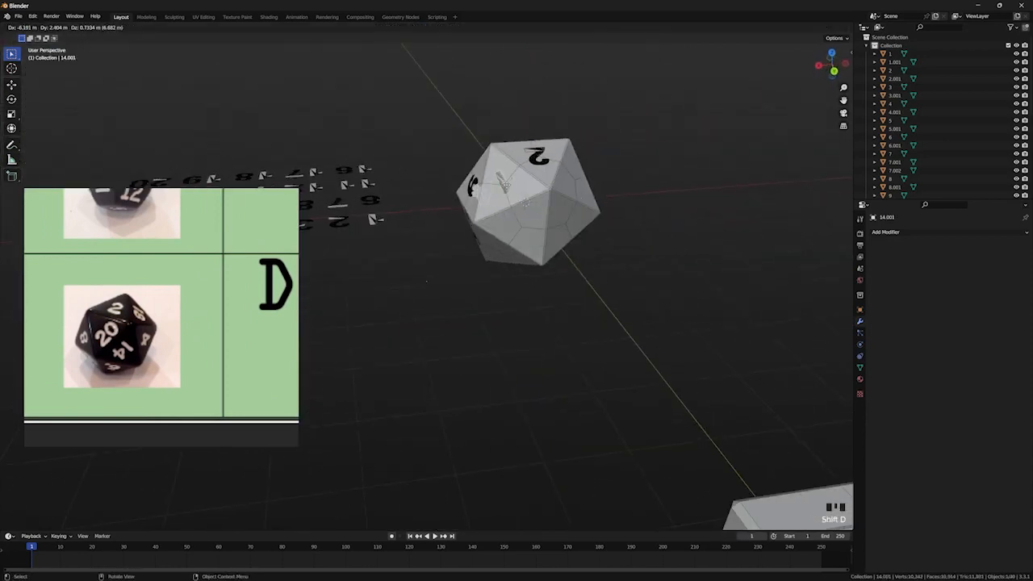
{"action": "left_click", "coordinate": [527, 203]}
Step: Adjust the 14 copy's position within its D20 face plane, keeping its local Z locked
{"action": "middle_click_drag", "start_coordinate": [593, 202], "coordinate": [427, 131]}
{"action": "key", "text": "grave"}
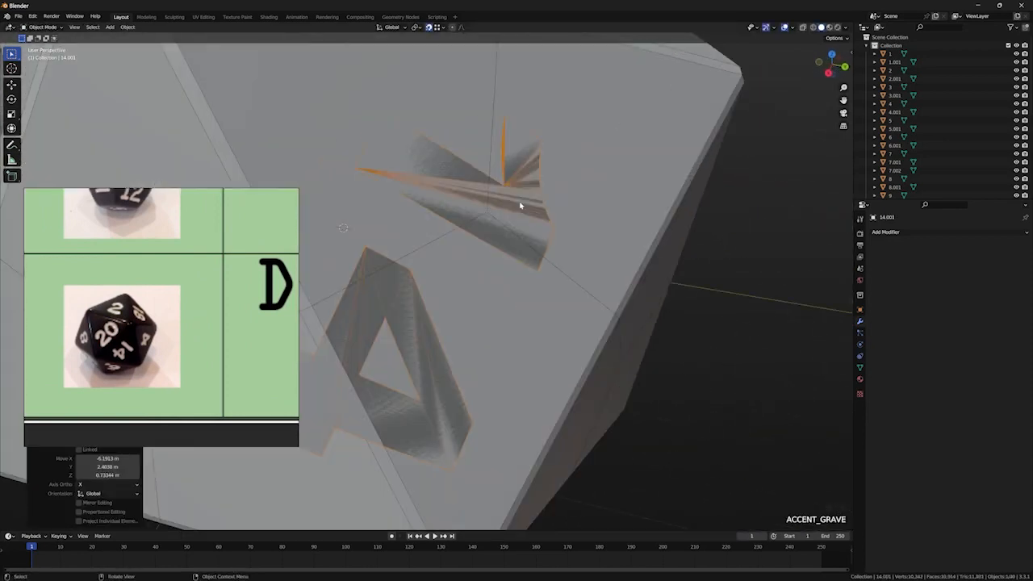
{"action": "scroll", "coordinate": [521, 207], "scroll_direction": "down", "scroll_amount": 3}
{"action": "mouse_move", "coordinate": [522, 207]}
{"action": "middle_mouse_down"}
{"action": "mouse_move", "coordinate": [508, 219]}
{"action": "mouse_move", "coordinate": [519, 226]}
{"action": "middle_mouse_up"}
{"action": "scroll", "coordinate": [498, 219], "scroll_direction": "down", "scroll_amount": 2}
{"action": "key", "text": "g"}
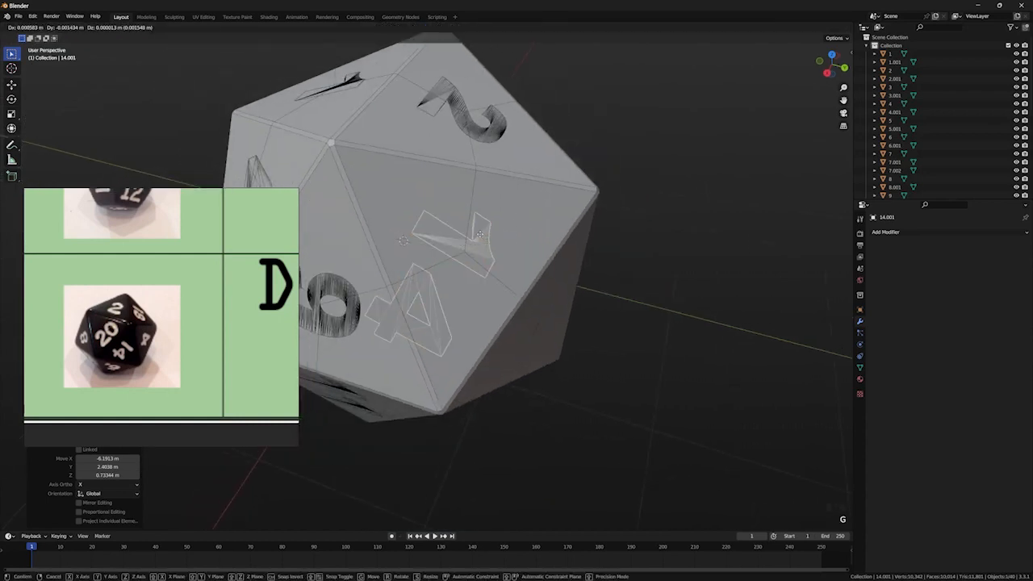
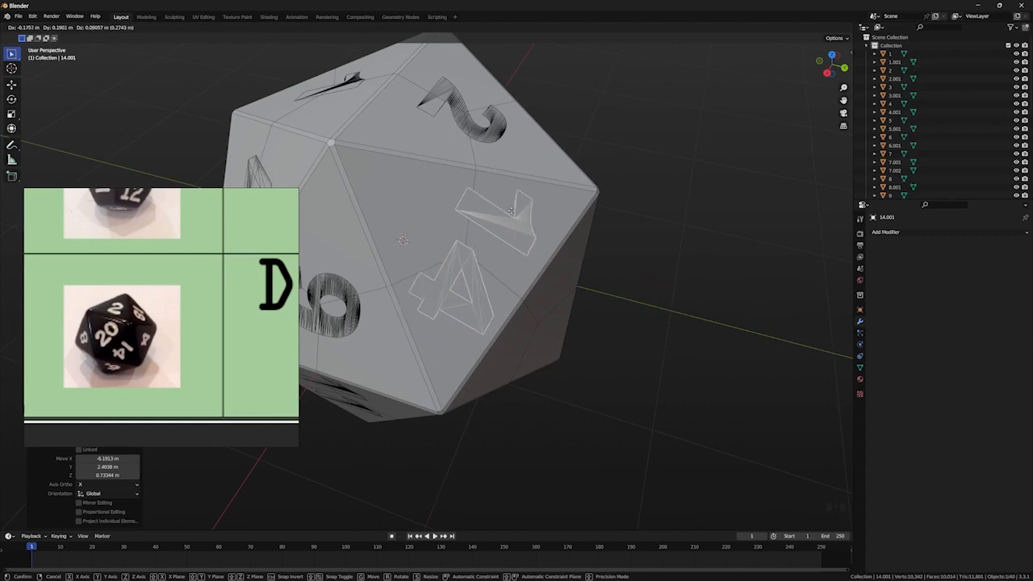
{"action": "key", "text": "shift+z"}
{"action": "key", "text": "shift+z"}
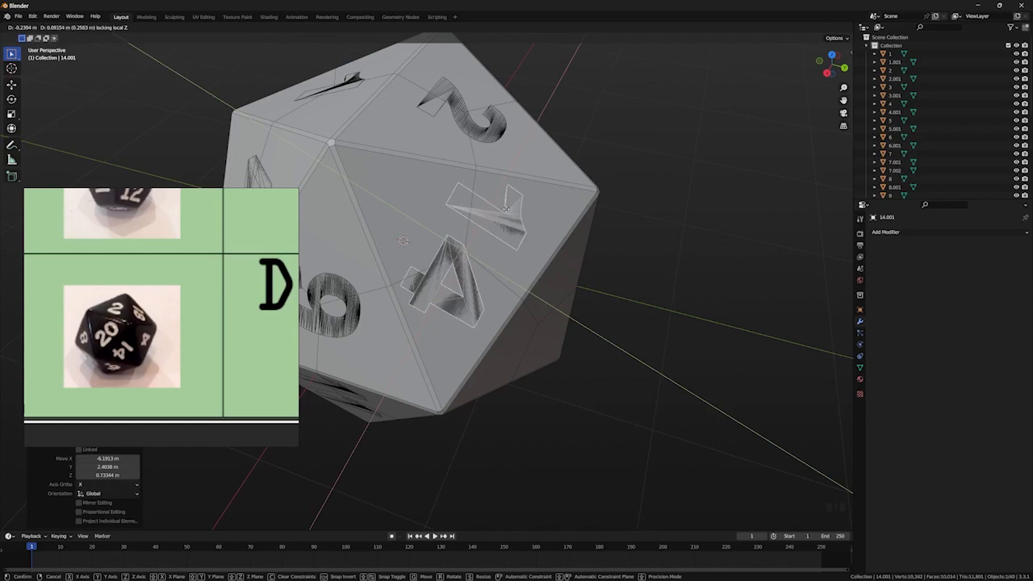
{"action": "left_click", "coordinate": [508, 212]}
Step: Duplicate the number 15 and snap the copy onto a blank face of the D20
{"action": "scroll", "coordinate": [531, 260], "scroll_direction": "down", "scroll_amount": 5}
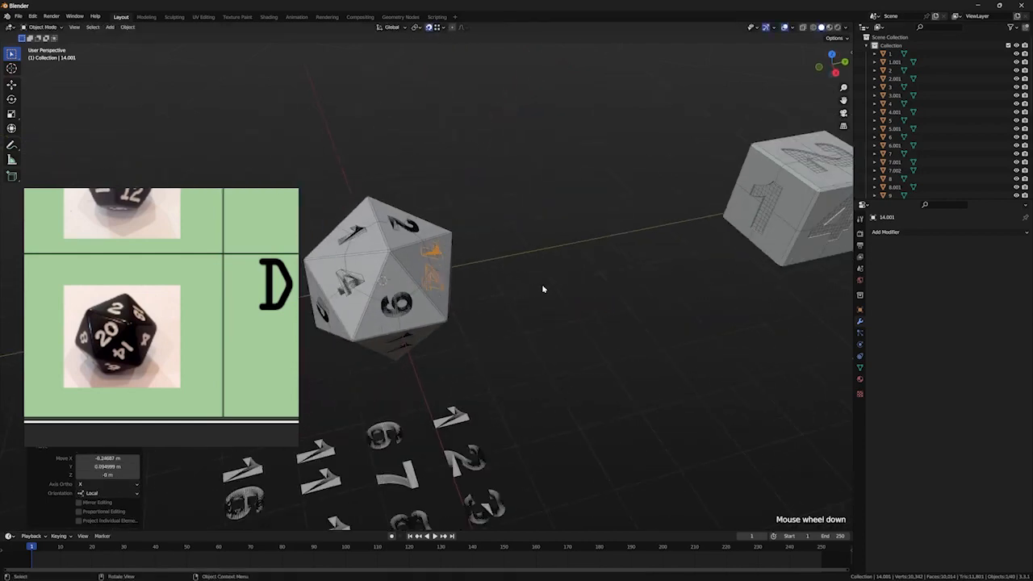
{"action": "scroll", "coordinate": [541, 299], "scroll_direction": "down", "scroll_amount": 2}
{"action": "middle_click_drag", "start_coordinate": [538, 316], "coordinate": [624, 341]}
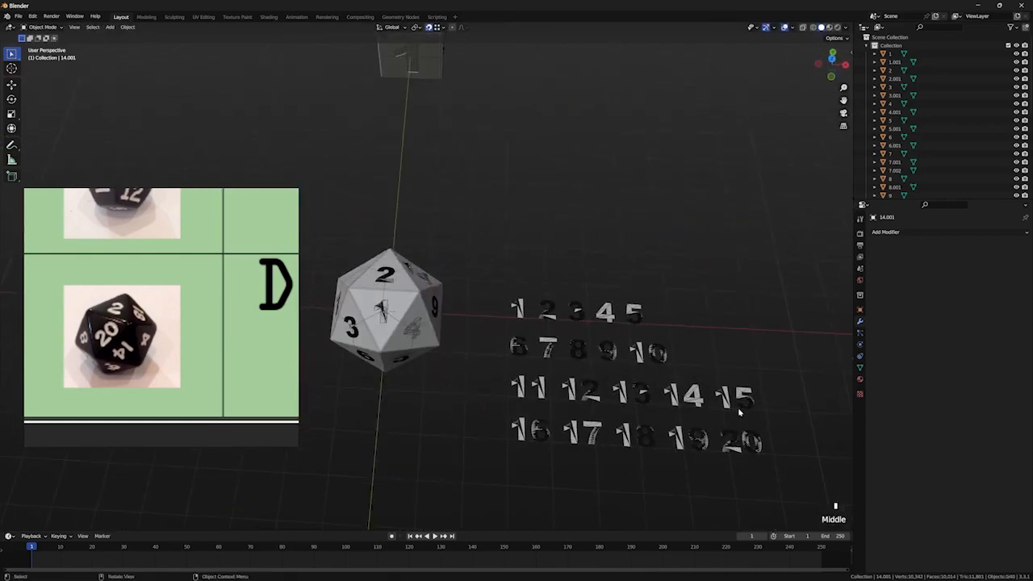
{"action": "middle_click_drag", "start_coordinate": [451, 290], "coordinate": [620, 176]}
{"action": "key", "text": "shift+z"}
{"action": "key", "text": "shift+z"}
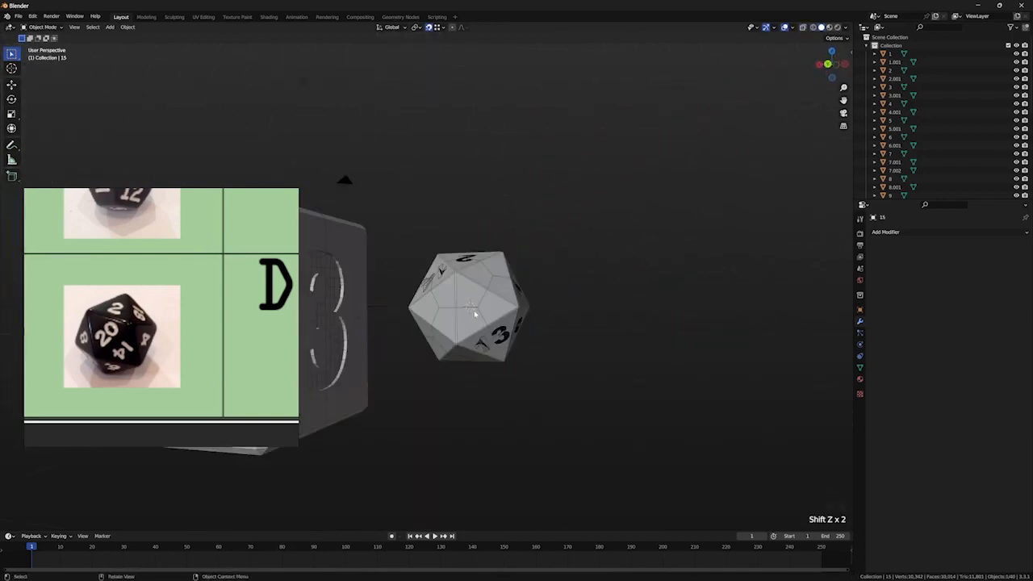
{"action": "key", "text": "shift+d"}
{"action": "left_click", "coordinate": [488, 312]}
Step: Centre the 15 copy on its face, moving it with local Z locked
{"action": "scroll", "coordinate": [517, 321], "scroll_direction": "up", "scroll_amount": 4}
{"action": "key", "text": "g"}
{"action": "key", "text": "shift+z"}
{"action": "key", "text": "shift+z"}
{"action": "left_click", "coordinate": [509, 323]}
{"action": "scroll", "coordinate": [516, 323], "scroll_direction": "down", "scroll_amount": 5}
Step: Duplicate the number 16 and snap the copy onto a blank face of the D20
{"action": "left_click", "coordinate": [528, 378]}
{"action": "middle_click_drag", "start_coordinate": [529, 372], "coordinate": [593, 193]}
{"action": "key", "text": "shift+d"}
{"action": "left_click", "coordinate": [459, 328]}
{"action": "middle_click_drag", "start_coordinate": [458, 327], "coordinate": [630, 428]}
Step: Duplicate the number 17 and snap the copy onto a blank face of the D20
{"action": "left_click", "coordinate": [535, 405]}
{"action": "middle_click_drag", "start_coordinate": [535, 403], "coordinate": [758, 270]}
{"action": "key", "text": "shift+d"}
{"action": "left_click", "coordinate": [433, 323]}
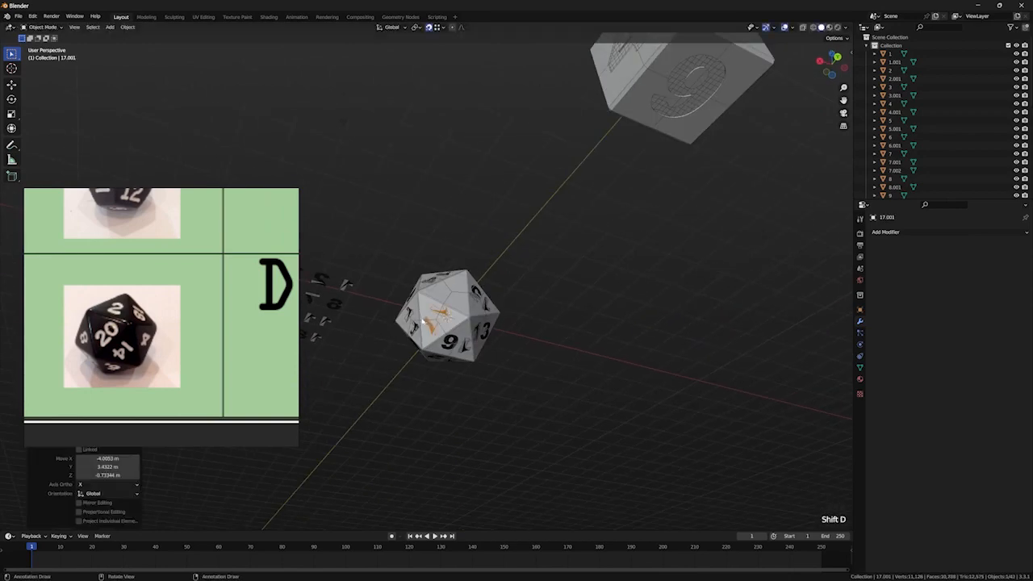
{"action": "middle_click_drag", "start_coordinate": [436, 324], "coordinate": [620, 400]}
Step: Duplicate the number 18 and snap the copy onto a blank face of the D20
{"action": "left_click", "coordinate": [633, 340]}
{"action": "middle_click_drag", "start_coordinate": [633, 340], "coordinate": [759, 306]}
{"action": "key", "text": "shift+d"}
{"action": "left_click", "coordinate": [464, 300]}
Step: Duplicate the number 19 and snap the copy onto a blank face of the D20
{"action": "left_click", "coordinate": [565, 331]}
{"action": "middle_click_drag", "start_coordinate": [565, 331], "coordinate": [648, 285]}
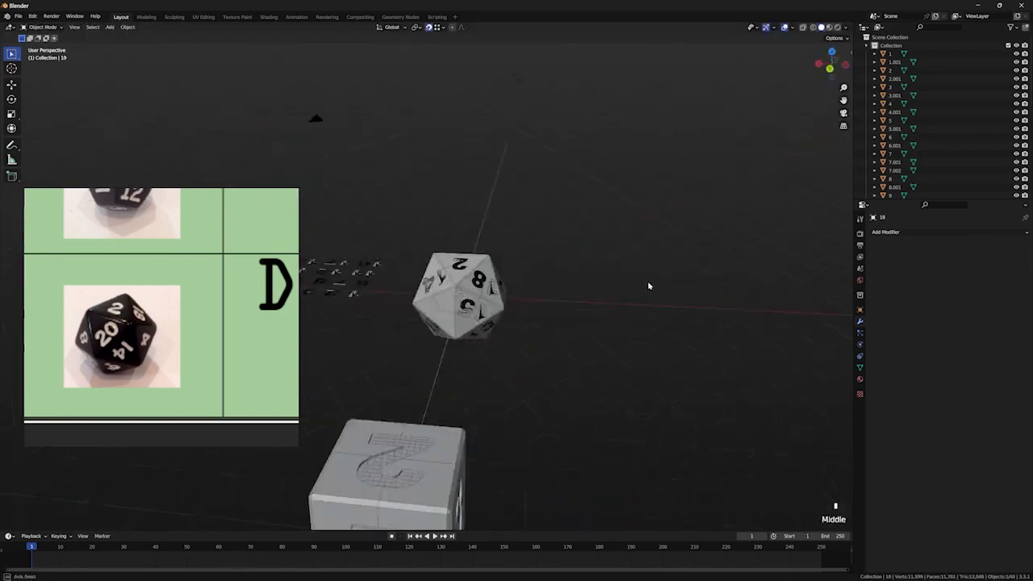
{"action": "key", "text": "shift+d"}
{"action": "left_click", "coordinate": [453, 307]}
Step: Centre the 19 copy on its face, moving it with local Z locked
{"action": "scroll", "coordinate": [453, 307], "scroll_direction": "up", "scroll_amount": 6}
{"action": "key", "text": "g"}
{"action": "key", "text": "shift+z"}
{"action": "key", "text": "shift+z"}
{"action": "left_click", "coordinate": [505, 339]}
{"action": "scroll", "coordinate": [504, 339], "scroll_direction": "down", "scroll_amount": 6}
Step: Delete the surplus 7 copy from the D20 face below the 8 and 9
{"action": "middle_click_drag", "start_coordinate": [505, 339], "coordinate": [432, 331]}
{"action": "scroll", "coordinate": [396, 411], "scroll_direction": "up", "scroll_amount": 2}
{"action": "left_click", "coordinate": [433, 331]}
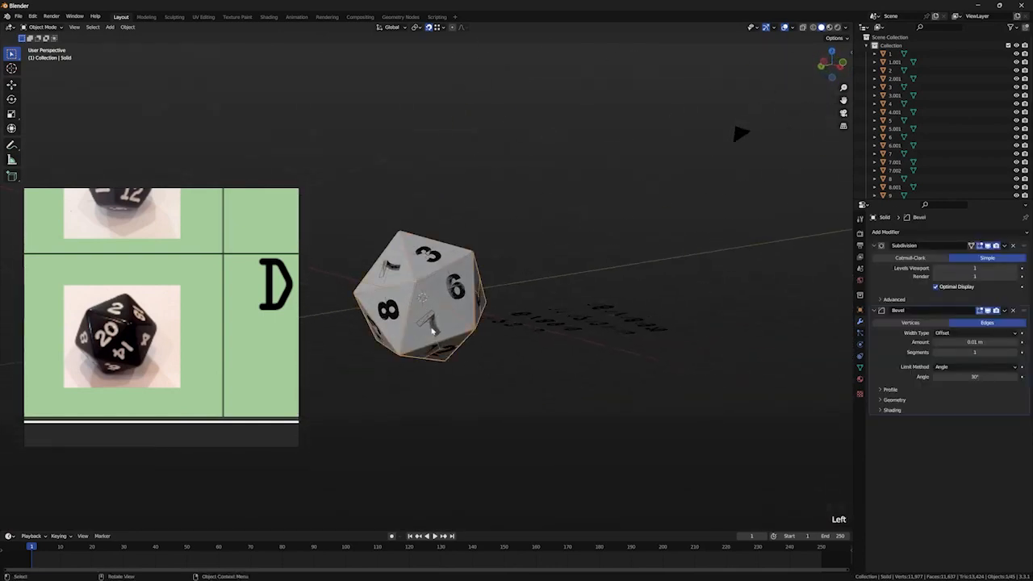
{"action": "left_click", "coordinate": [433, 330]}
{"action": "key", "text": "Delete"}
Step: Duplicate the number 20 and snap the copy to the freed face between the 8 and the 6
{"action": "middle_click_drag", "start_coordinate": [586, 404], "coordinate": [534, 465]}
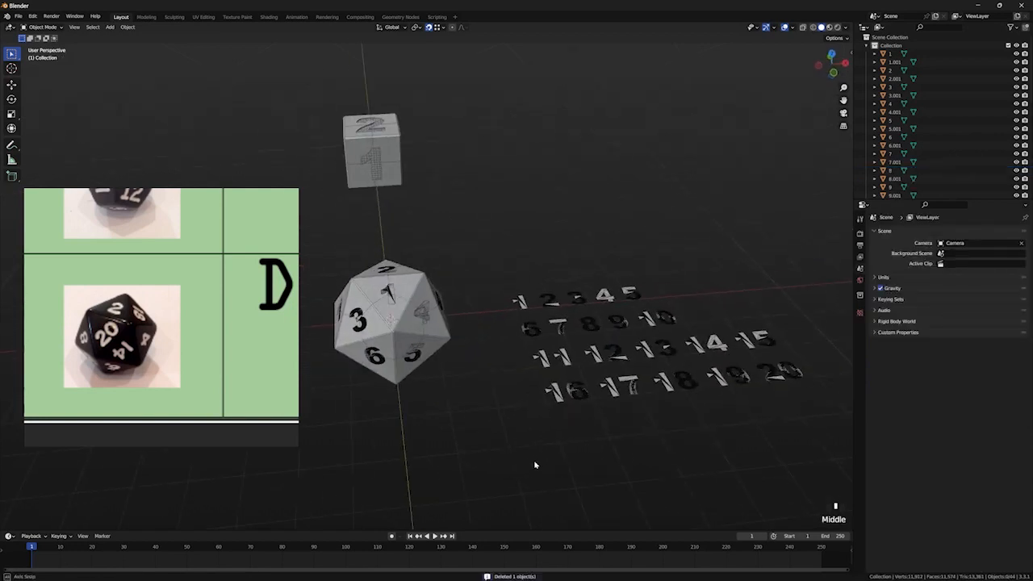
{"action": "left_click", "coordinate": [767, 379]}
{"action": "middle_click_drag", "start_coordinate": [767, 379], "coordinate": [665, 265]}
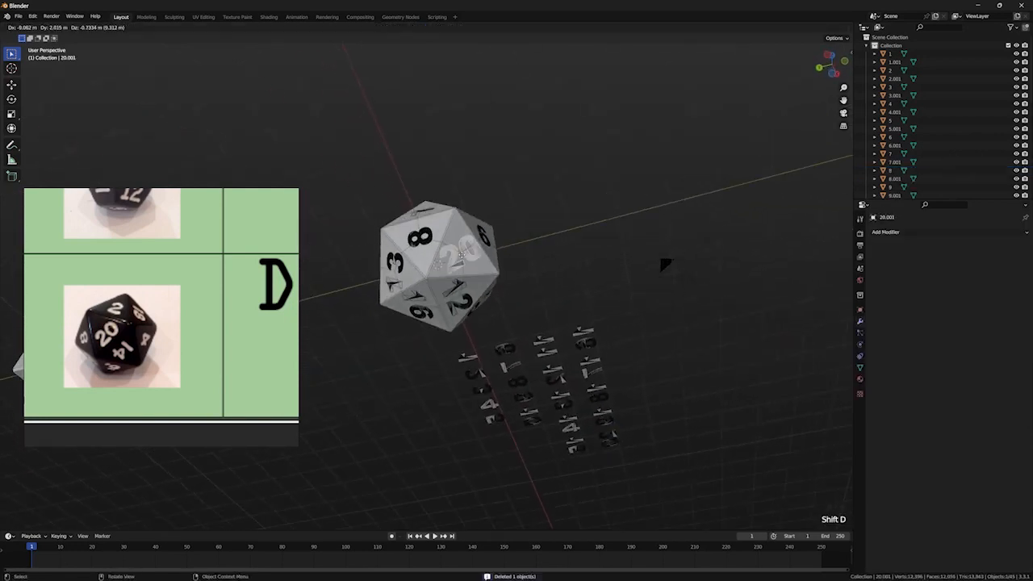
{"action": "left_click", "coordinate": [461, 255]}
{"action": "scroll", "coordinate": [538, 279], "scroll_direction": "up", "scroll_amount": 6}
{"action": "middle_click_drag", "start_coordinate": [537, 279], "coordinate": [526, 293]}
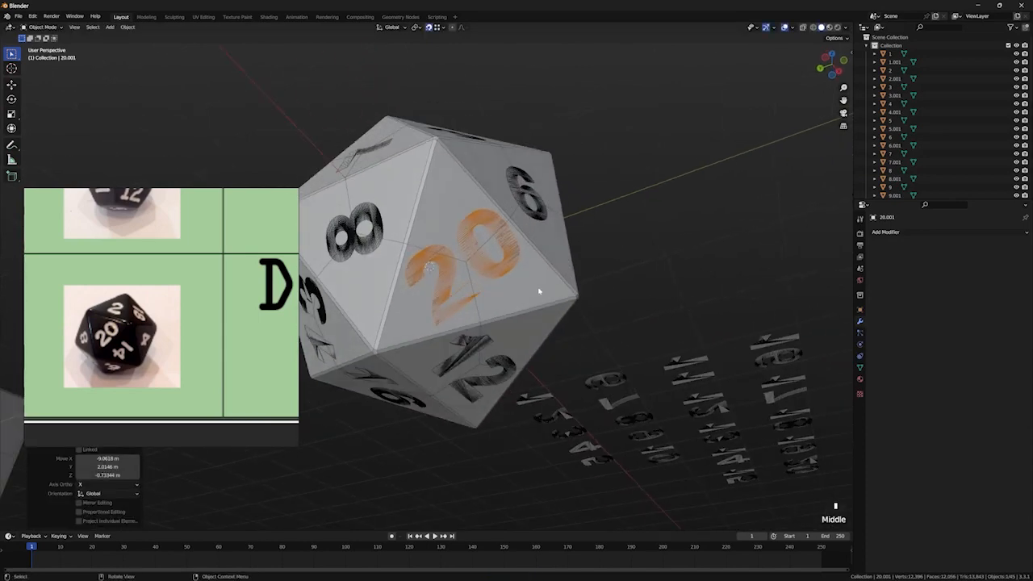
Step: Select the 6 copy on the D20 and add a Solidify modifier to it
{"action": "scroll", "coordinate": [539, 291], "scroll_direction": "down", "scroll_amount": 5}
{"action": "middle_click_drag", "start_coordinate": [509, 351], "coordinate": [449, 312]}
{"action": "left_click", "coordinate": [449, 313]}
{"action": "left_click", "coordinate": [449, 312]}
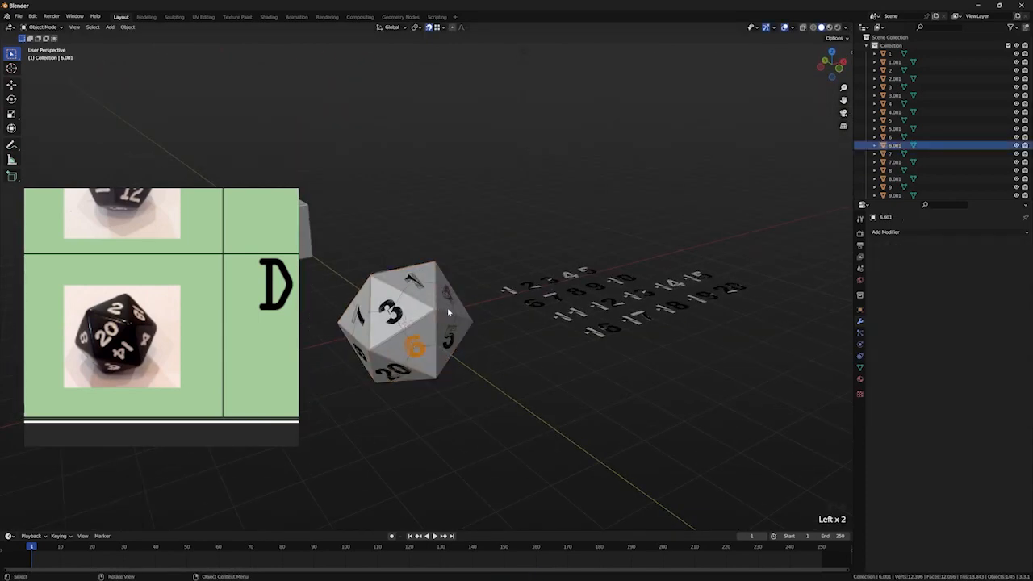
{"action": "key", "text": "grave"}
{"action": "scroll", "coordinate": [485, 356], "scroll_direction": "down", "scroll_amount": 9}
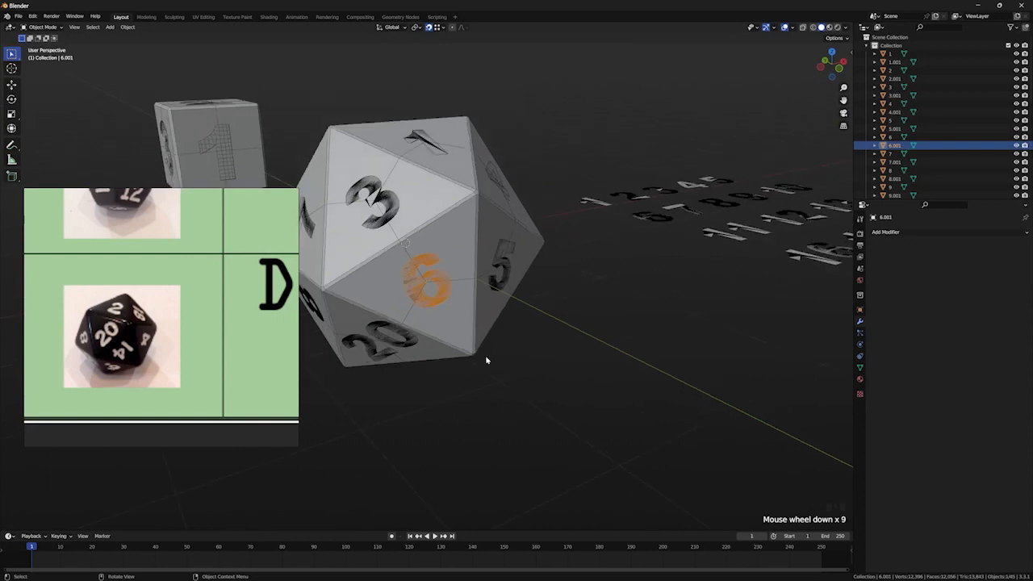
{"action": "scroll", "coordinate": [485, 355], "scroll_direction": "up", "scroll_amount": 2}
{"action": "middle_click_drag", "start_coordinate": [463, 288], "coordinate": [628, 319]}
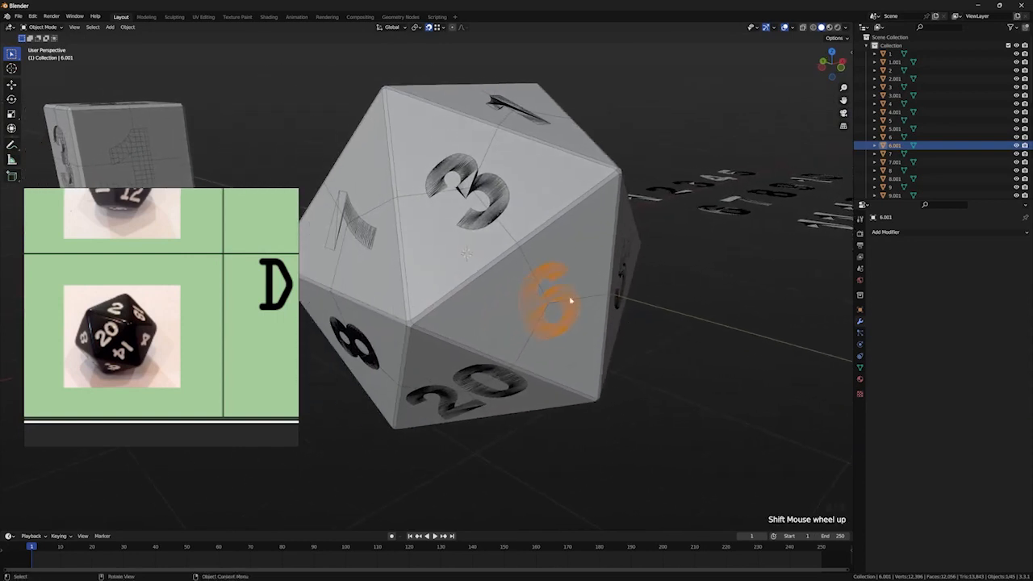
{"action": "key", "text": "grave"}
{"action": "middle_click_drag", "start_coordinate": [632, 340], "coordinate": [531, 331]}
{"action": "middle_click_drag", "start_coordinate": [532, 331], "coordinate": [926, 252], "text": "shift"}
{"action": "left_click", "coordinate": [925, 232]}
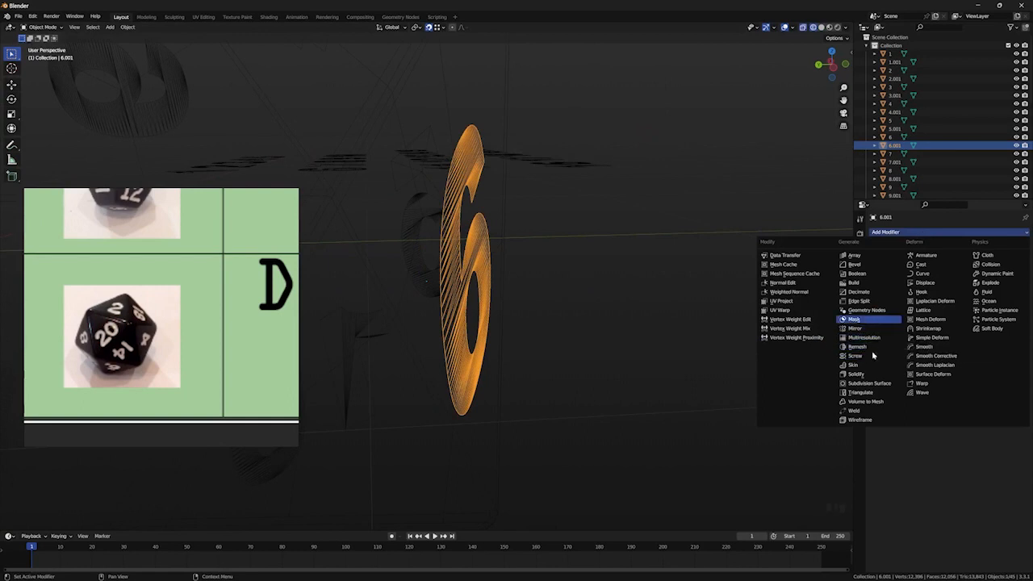
{"action": "left_click", "coordinate": [856, 375]}
Step: Add a Remesh modifier to the 6 copy and switch it to Sharp mode
{"action": "middle_click_drag", "start_coordinate": [754, 358], "coordinate": [714, 358]}
{"action": "left_click", "coordinate": [956, 233]}
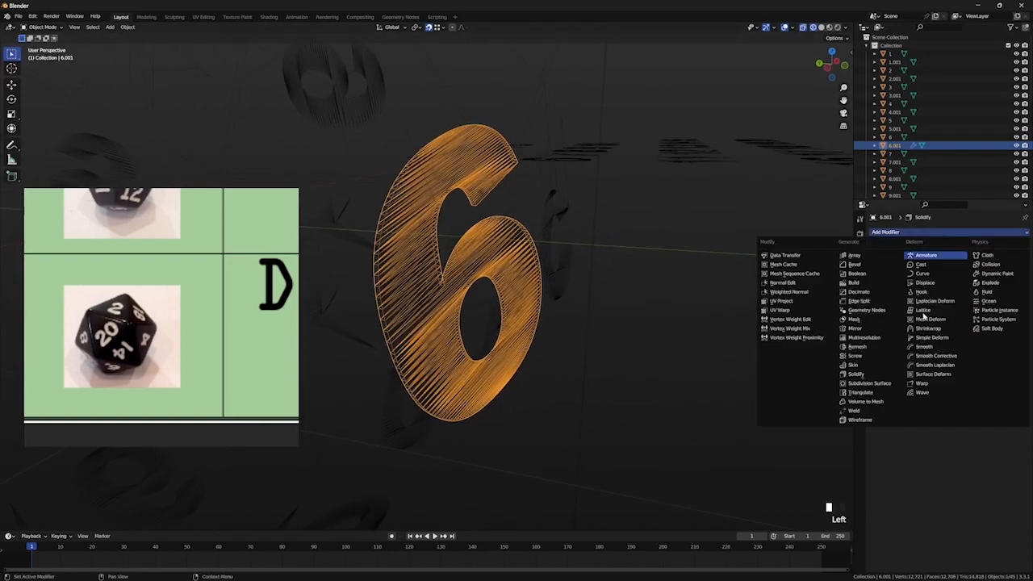
{"action": "left_click", "coordinate": [857, 347]}
{"action": "scroll", "coordinate": [832, 323], "scroll_direction": "up", "scroll_amount": 1}
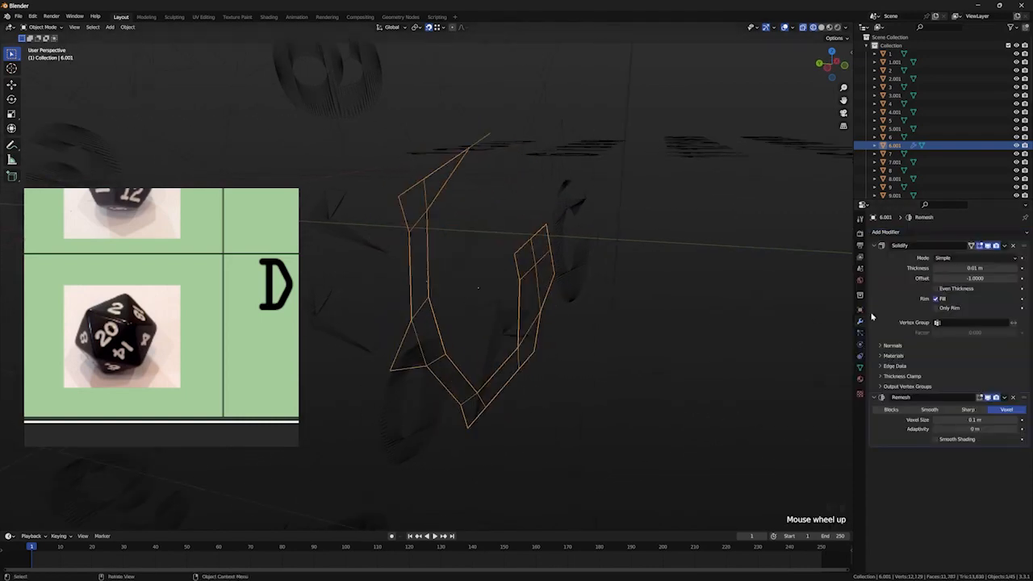
{"action": "left_click", "coordinate": [968, 410]}
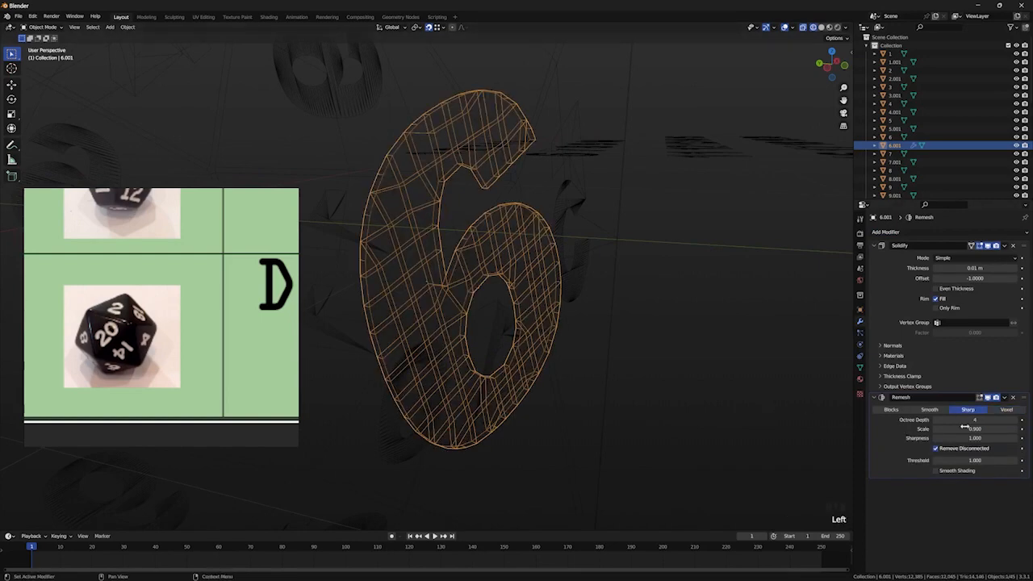
Step: Set the 6 copy's Solidify thickness to 0.04 m
{"action": "middle_click_drag", "start_coordinate": [652, 264], "coordinate": [687, 267]}
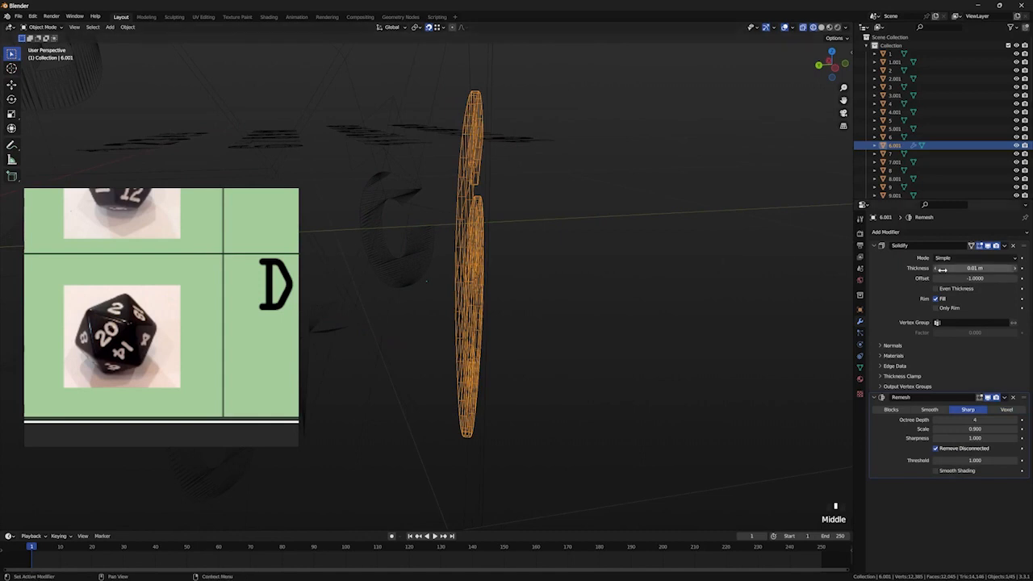
{"action": "left_click", "coordinate": [1017, 270]}
{"action": "left_click", "coordinate": [1017, 270]}
{"action": "left_click", "coordinate": [1017, 270]}
{"action": "middle_click_drag", "start_coordinate": [751, 242], "coordinate": [710, 243]}
Step: Set the 6 copy's Solidify offset to -0.7170 so it protrudes slightly from the D20 face
{"action": "key", "text": "shift+z"}
{"action": "key", "text": "alt+z"}
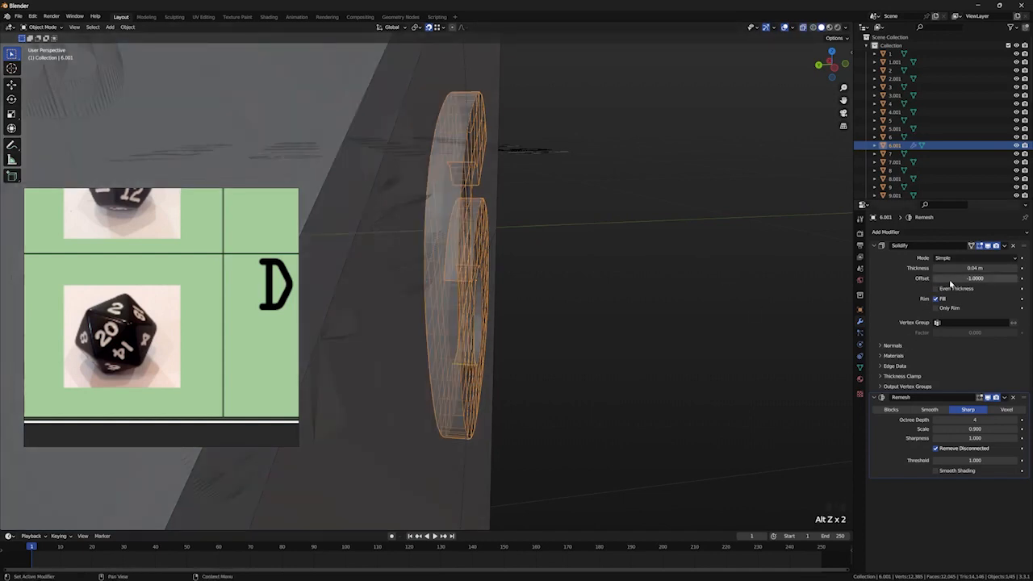
{"action": "key", "text": "alt+z"}
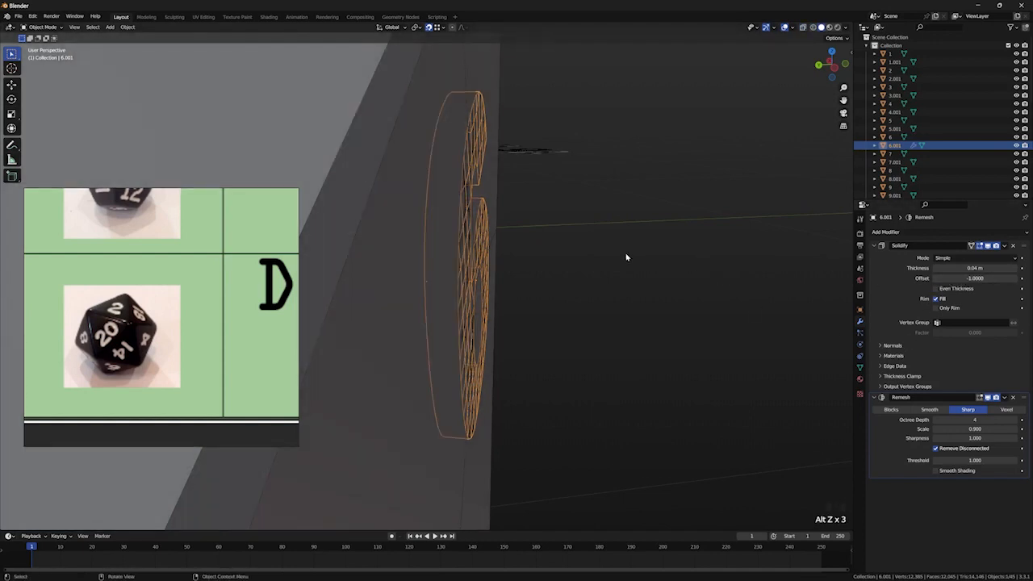
{"action": "middle_click_drag", "start_coordinate": [626, 257], "coordinate": [633, 256]}
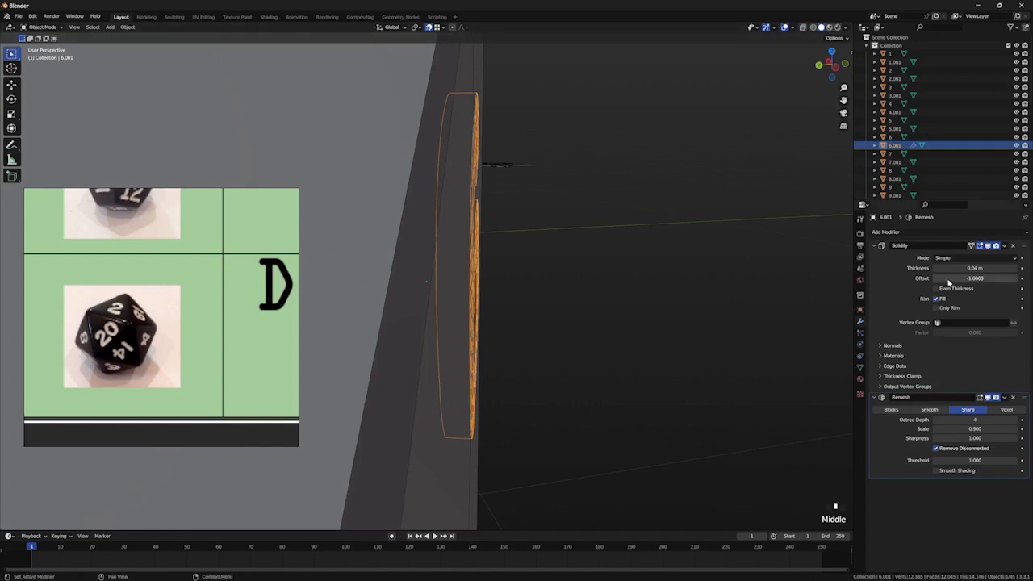
{"action": "left_click_drag", "start_coordinate": [975, 277], "coordinate": [993, 277]}
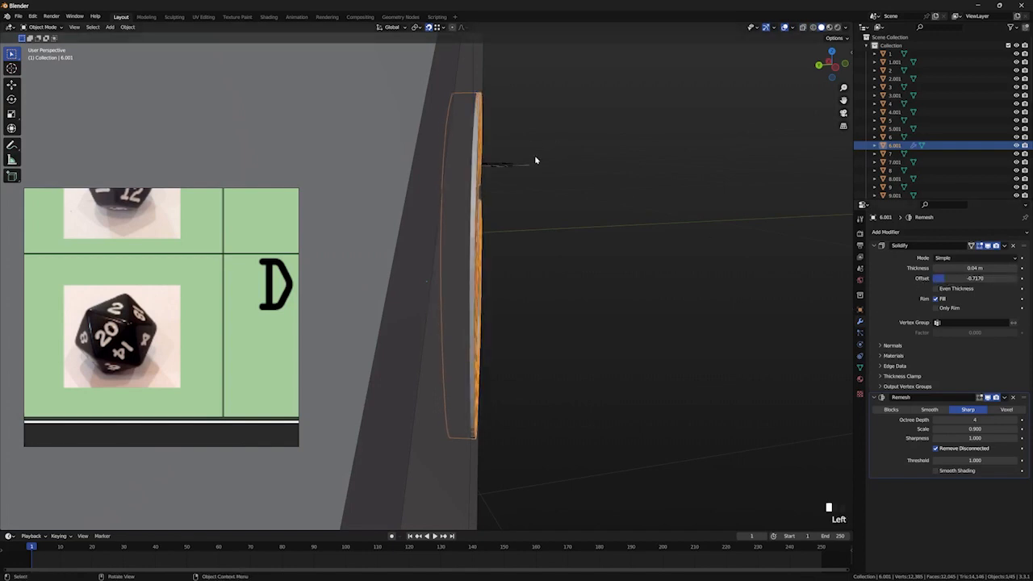
Step: Examine how the solidified 6 sits in its D20 face from several angles
{"action": "middle_click_drag", "start_coordinate": [543, 212], "coordinate": [464, 189]}
{"action": "key", "text": "alt+z"}
{"action": "scroll", "coordinate": [436, 183], "scroll_direction": "down", "scroll_amount": 5}
{"action": "middle_click_drag", "start_coordinate": [463, 272], "coordinate": [481, 300]}
{"action": "scroll", "coordinate": [430, 300], "scroll_direction": "down", "scroll_amount": 6}
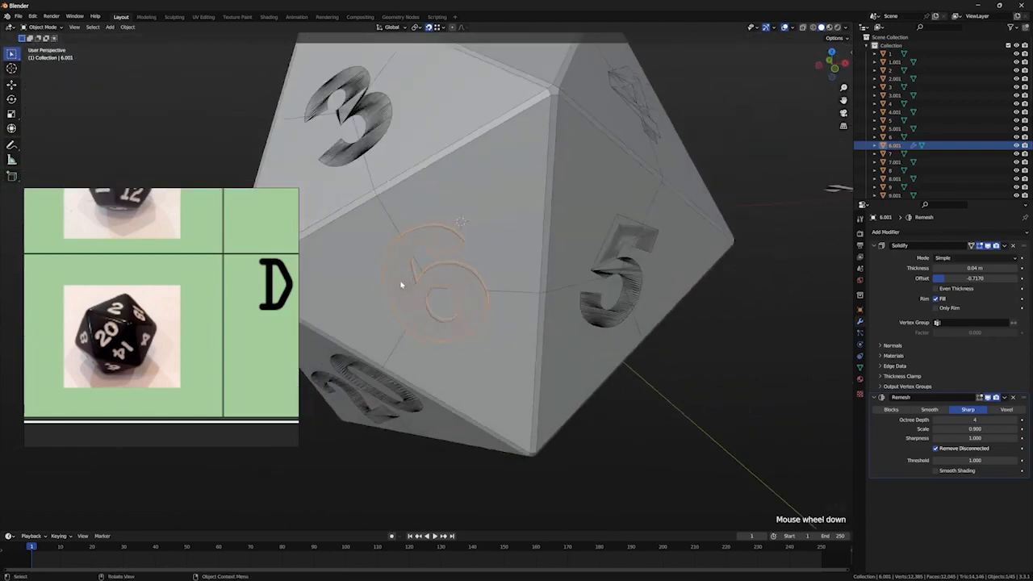
{"action": "scroll", "coordinate": [402, 283], "scroll_direction": "up", "scroll_amount": 2}
{"action": "scroll", "coordinate": [408, 282], "scroll_direction": "down", "scroll_amount": 2}
{"action": "scroll", "coordinate": [420, 276], "scroll_direction": "down", "scroll_amount": 2}
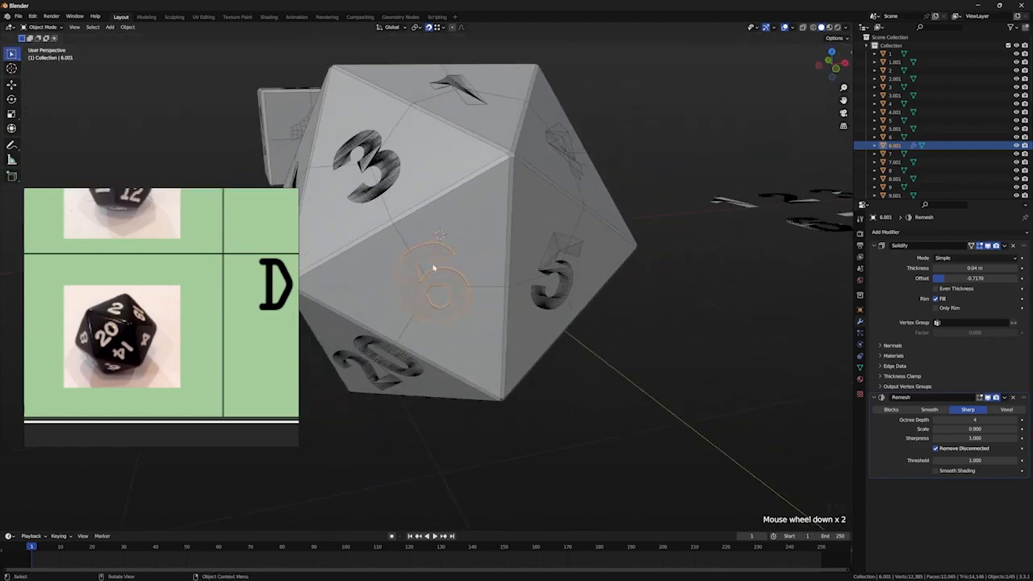
{"action": "scroll", "coordinate": [471, 237], "scroll_direction": "down", "scroll_amount": 4}
{"action": "middle_click_drag", "start_coordinate": [472, 238], "coordinate": [538, 346]}
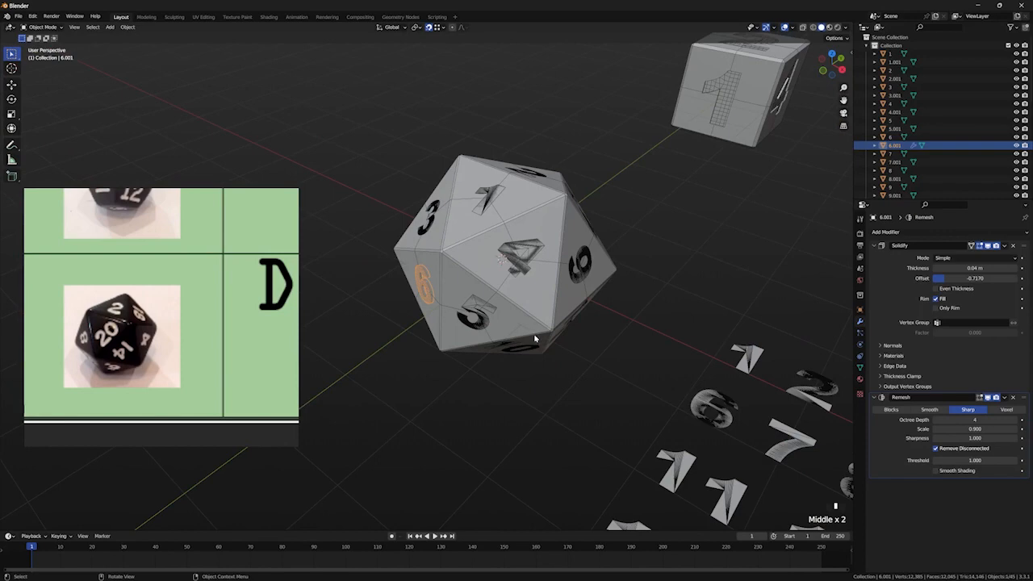
Step: Select all the numbers on the D20 in wireframe view, leaving the die body out of the selection
{"action": "key", "text": "shift+z"}
{"action": "mouse_move", "coordinate": [576, 349]}
{"action": "middle_mouse_down"}
{"action": "mouse_move", "coordinate": [534, 350]}
{"action": "mouse_move", "coordinate": [618, 379]}
{"action": "middle_mouse_up"}
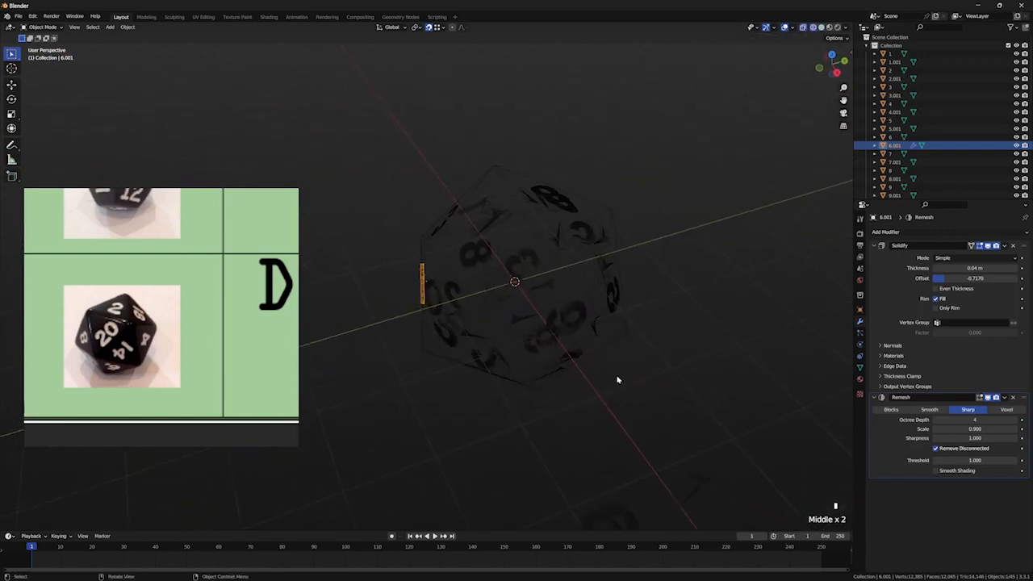
{"action": "left_click_drag", "start_coordinate": [646, 388], "coordinate": [436, 141]}
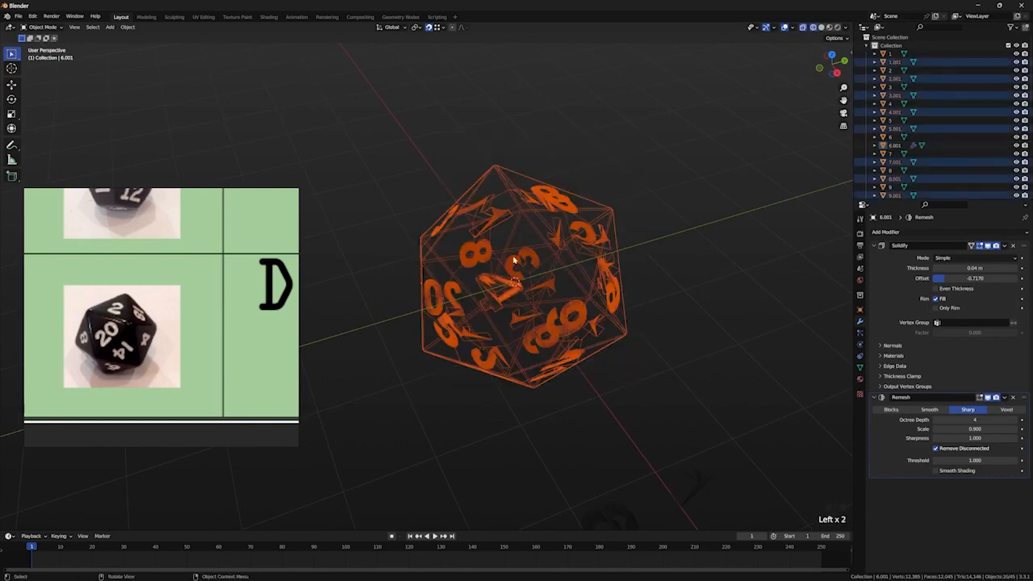
{"action": "scroll", "coordinate": [432, 324], "scroll_direction": "up", "scroll_amount": 3}
{"action": "left_click", "coordinate": [418, 349], "text": "shift"}
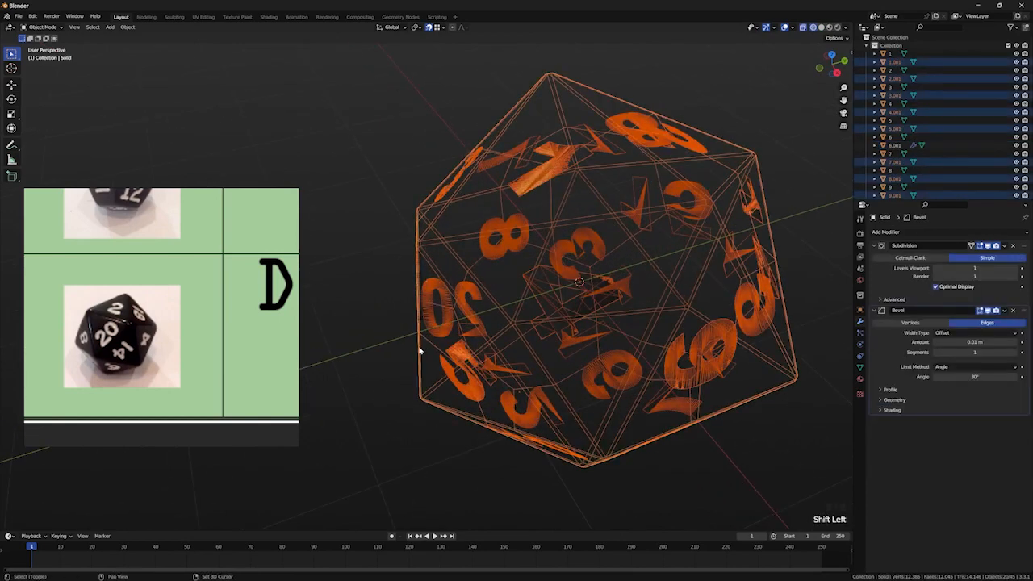
{"action": "left_click", "coordinate": [415, 344], "text": "shift"}
Step: Make the solidified 6 the active object and copy its Solidify and Remesh modifiers to the other selected D20 numbers
{"action": "middle_click_drag", "start_coordinate": [415, 344], "coordinate": [588, 300]}
{"action": "scroll", "coordinate": [523, 293], "scroll_direction": "up", "scroll_amount": 2}
{"action": "scroll", "coordinate": [561, 278], "scroll_direction": "up", "scroll_amount": 1}
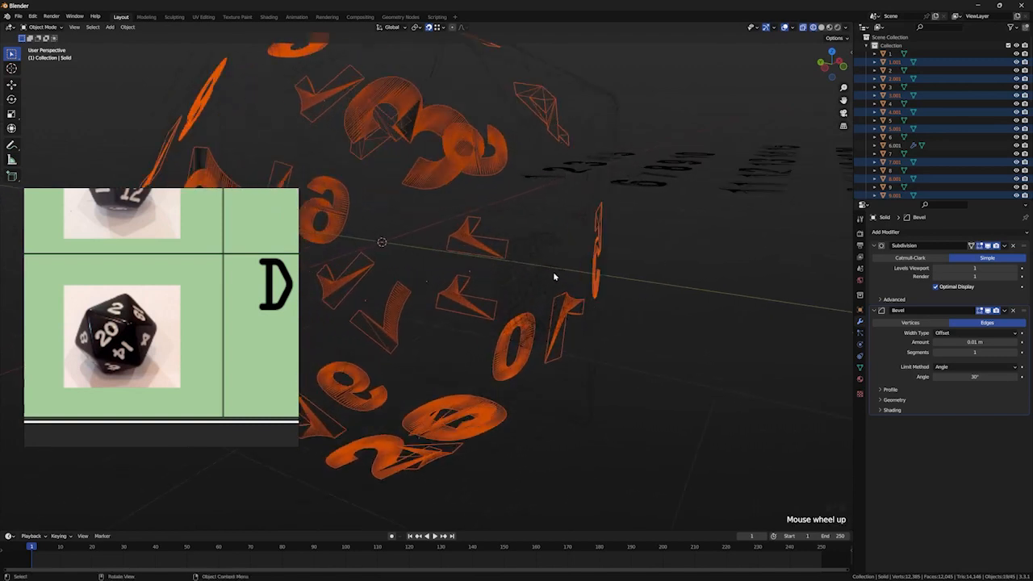
{"action": "left_click", "coordinate": [554, 276], "text": "shift"}
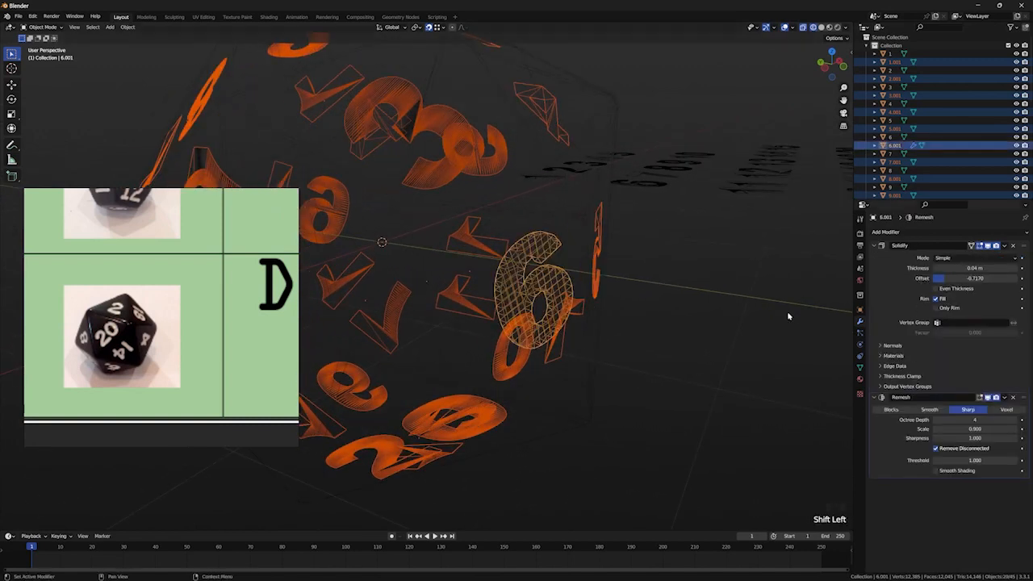
{"action": "scroll", "coordinate": [552, 299], "scroll_direction": "down", "scroll_amount": 3}
{"action": "middle_click_drag", "start_coordinate": [551, 299], "coordinate": [560, 307]}
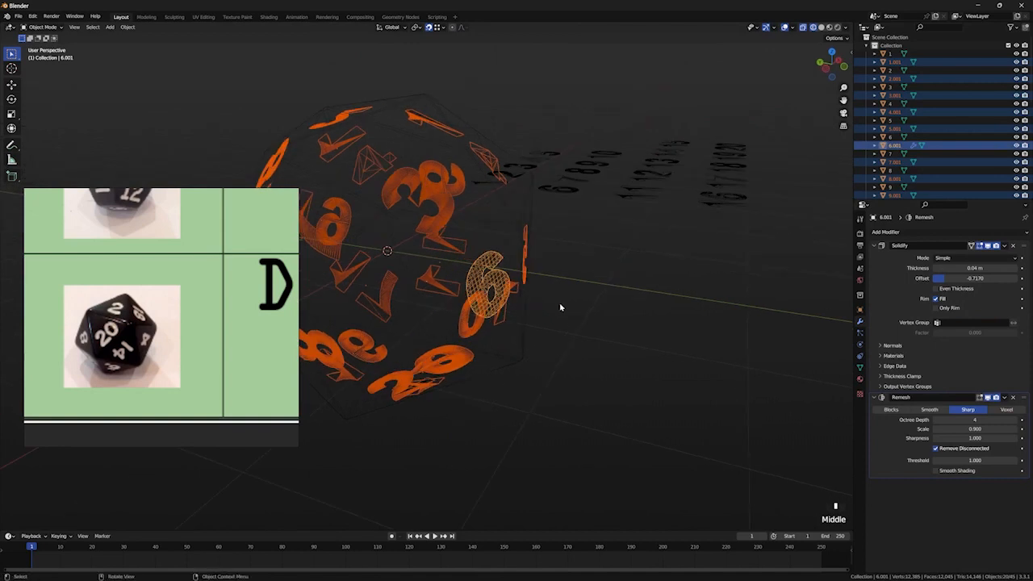
{"action": "key", "text": "ctrl+l"}
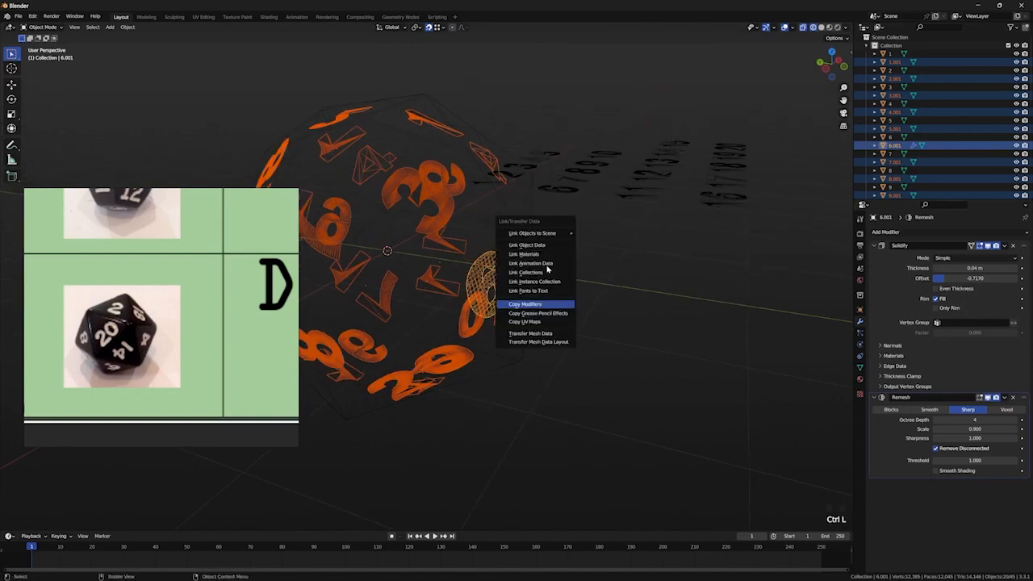
{"action": "left_click", "coordinate": [544, 305]}
{"action": "middle_click_drag", "start_coordinate": [542, 301], "coordinate": [503, 247]}
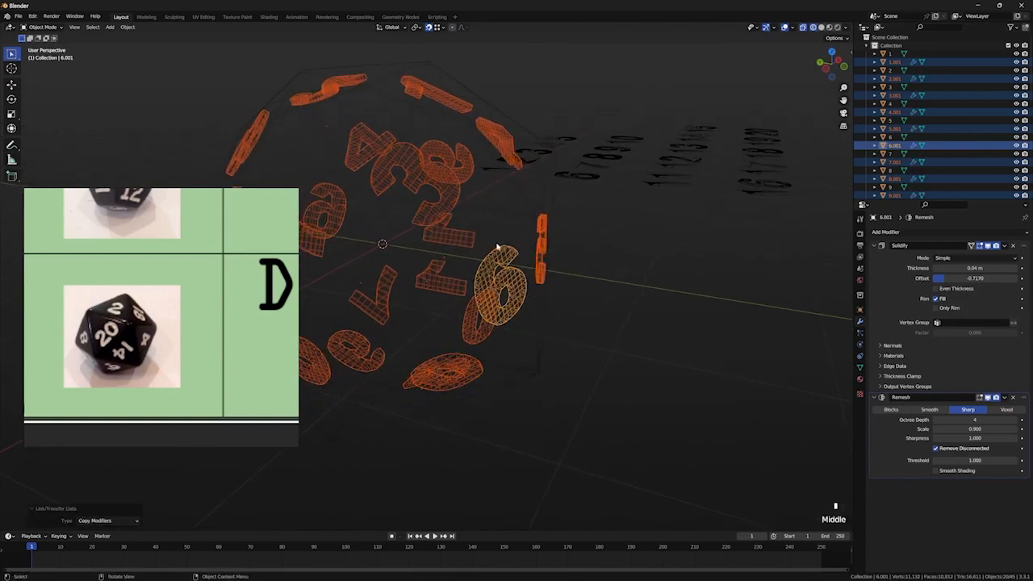
Step: Undo and redo the modifier copy while comparing the D20 numbers in solid view
{"action": "key", "text": "shift+z"}
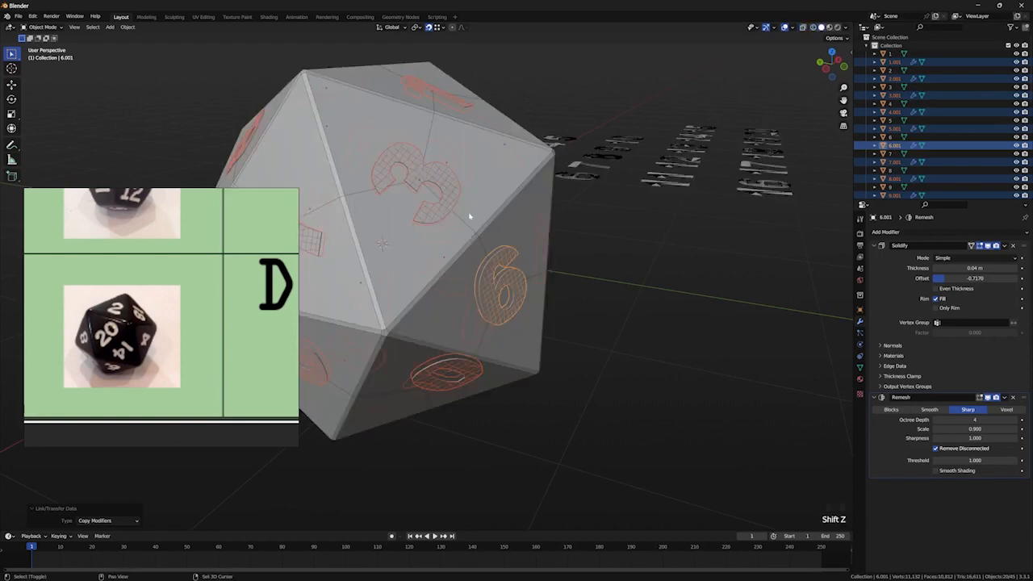
{"action": "middle_click_drag", "start_coordinate": [437, 214], "coordinate": [415, 169]}
{"action": "scroll", "coordinate": [440, 330], "scroll_direction": "down", "scroll_amount": 4}
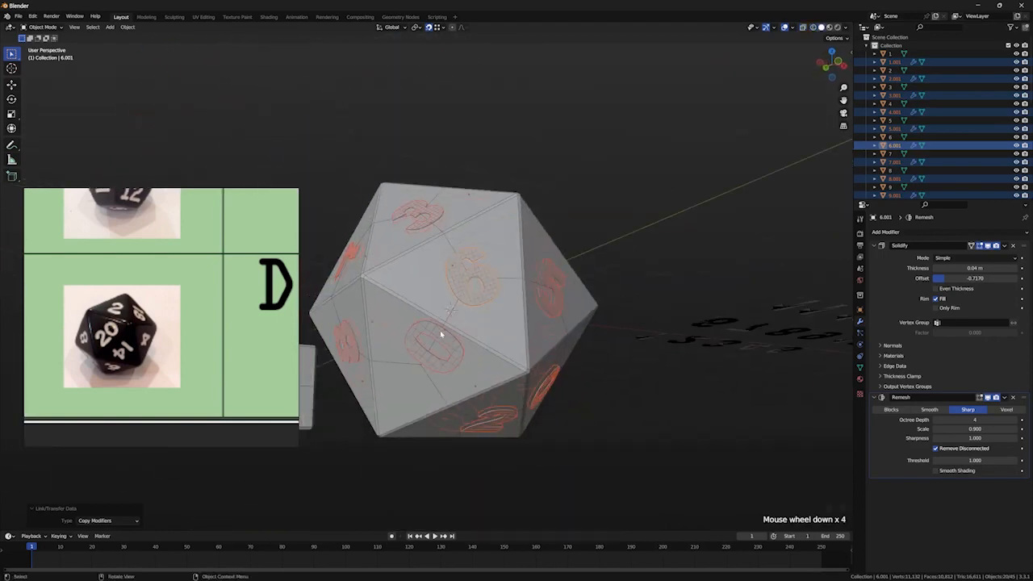
{"action": "key", "text": "ctrl+z"}
{"action": "left_click", "coordinate": [430, 367]}
{"action": "scroll", "coordinate": [430, 367], "scroll_direction": "up", "scroll_amount": 3}
{"action": "middle_click_drag", "start_coordinate": [430, 368], "coordinate": [479, 380]}
{"action": "scroll", "coordinate": [495, 357], "scroll_direction": "up", "scroll_amount": 2}
{"action": "key", "text": "ctrl+z"}
{"action": "key", "text": "ctrl+z"}
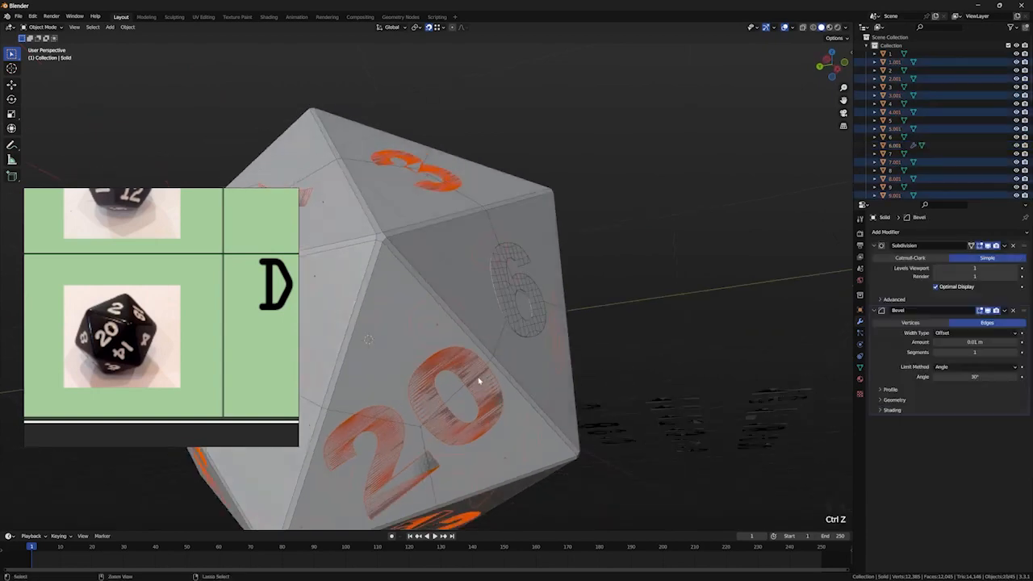
{"action": "key", "text": "ctrl+shift+z"}
{"action": "key", "text": "ctrl+shift+z"}
{"action": "key", "text": "ctrl+shift+z"}
{"action": "key", "text": "ctrl+shift+z"}
{"action": "key", "text": "ctrl+shift+z"}
Step: Reselect the D20 numbers without the die body, make the 6 active and copy its modifiers to the rest
{"action": "left_click", "coordinate": [541, 332]}
{"action": "middle_click_drag", "start_coordinate": [541, 333], "coordinate": [386, 414]}
{"action": "scroll", "coordinate": [386, 414], "scroll_direction": "down", "scroll_amount": 3}
{"action": "key", "text": "shift+z"}
{"action": "left_click_drag", "start_coordinate": [621, 422], "coordinate": [434, 158]}
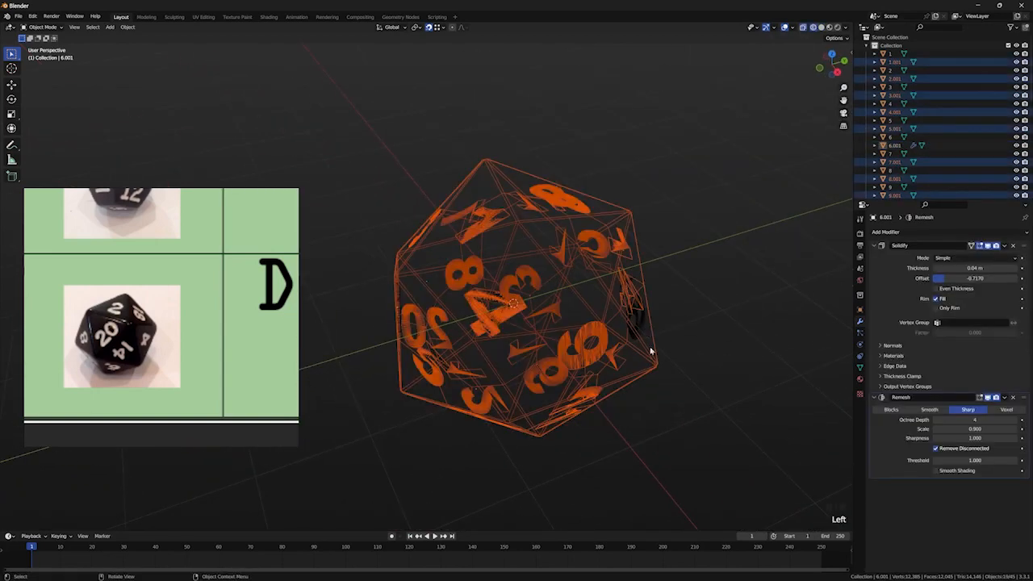
{"action": "double_click", "coordinate": [650, 349], "text": "shift"}
{"action": "middle_click_drag", "start_coordinate": [650, 348], "coordinate": [523, 313]}
{"action": "left_click", "coordinate": [484, 302], "text": "shift"}
{"action": "left_click", "coordinate": [412, 265], "text": "shift"}
{"action": "left_click", "coordinate": [412, 266], "text": "shift"}
{"action": "double_click", "coordinate": [435, 245], "text": "shift"}
{"action": "left_click", "coordinate": [519, 291], "text": "shift"}
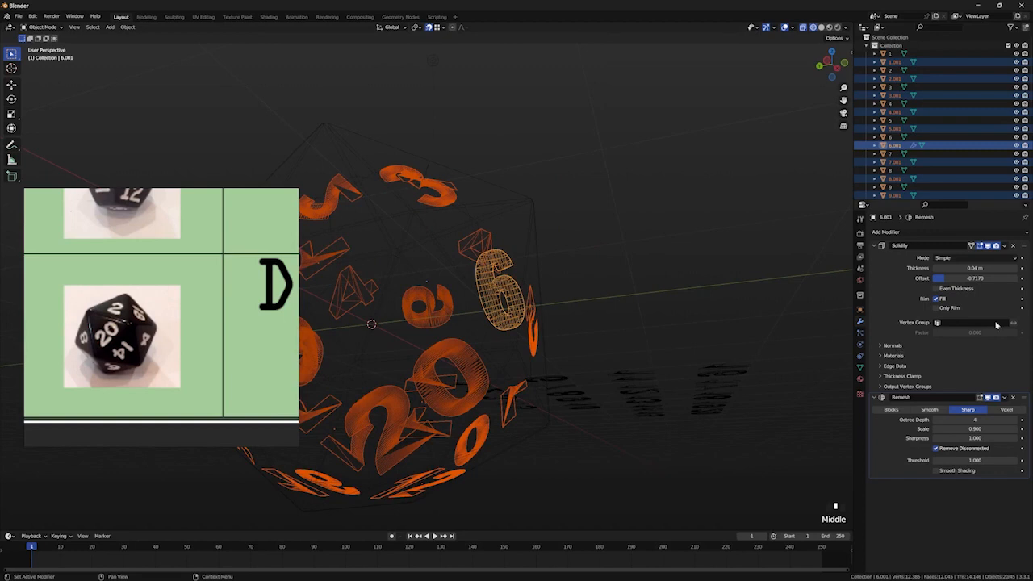
{"action": "key", "text": "ctrl+l"}
{"action": "left_click", "coordinate": [522, 314]}
Step: Examine the incomplete 20 by toggling the viewport display of its Solidify and Remesh modifiers in wireframe and solid view
{"action": "left_click", "coordinate": [466, 401]}
{"action": "left_click", "coordinate": [989, 247]}
{"action": "left_click", "coordinate": [989, 246]}
{"action": "left_click", "coordinate": [988, 246]}
{"action": "left_click", "coordinate": [989, 247]}
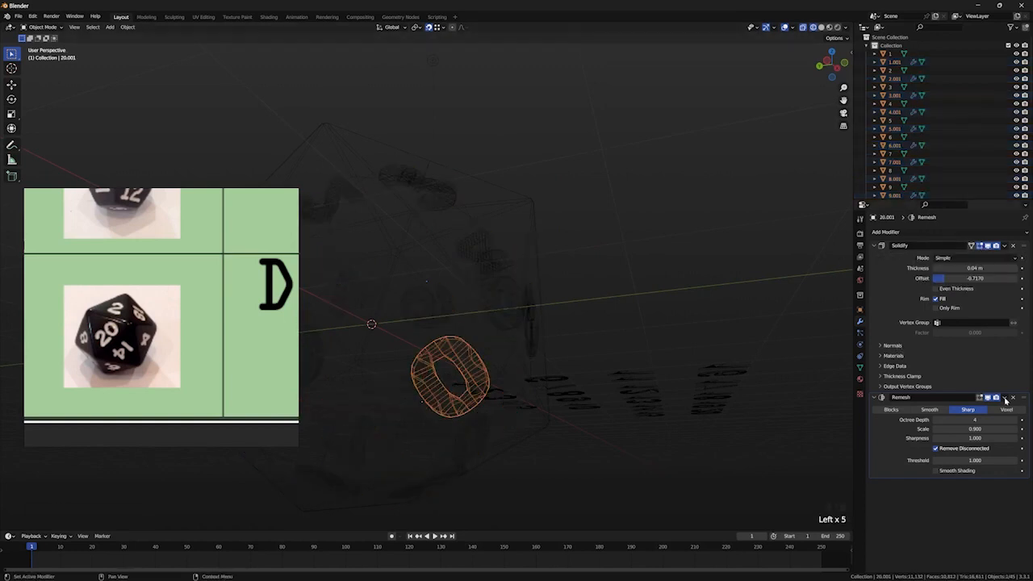
{"action": "left_click", "coordinate": [988, 398]}
{"action": "left_click", "coordinate": [988, 398]}
{"action": "scroll", "coordinate": [699, 281], "scroll_direction": "up", "scroll_amount": 3}
{"action": "middle_click_drag", "start_coordinate": [699, 280], "coordinate": [649, 288], "text": "shift"}
{"action": "scroll", "coordinate": [649, 288], "scroll_direction": "up", "scroll_amount": 2}
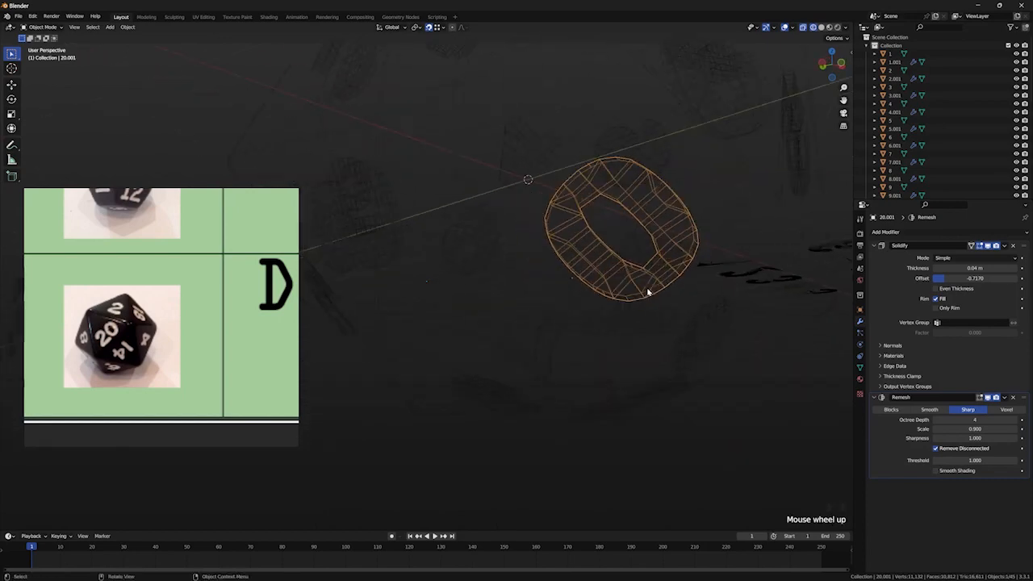
{"action": "key", "text": "shift+z"}
{"action": "key", "text": "shift+z"}
{"action": "key", "text": "shift+z"}
{"action": "scroll", "coordinate": [741, 343], "scroll_direction": "down", "scroll_amount": 3}
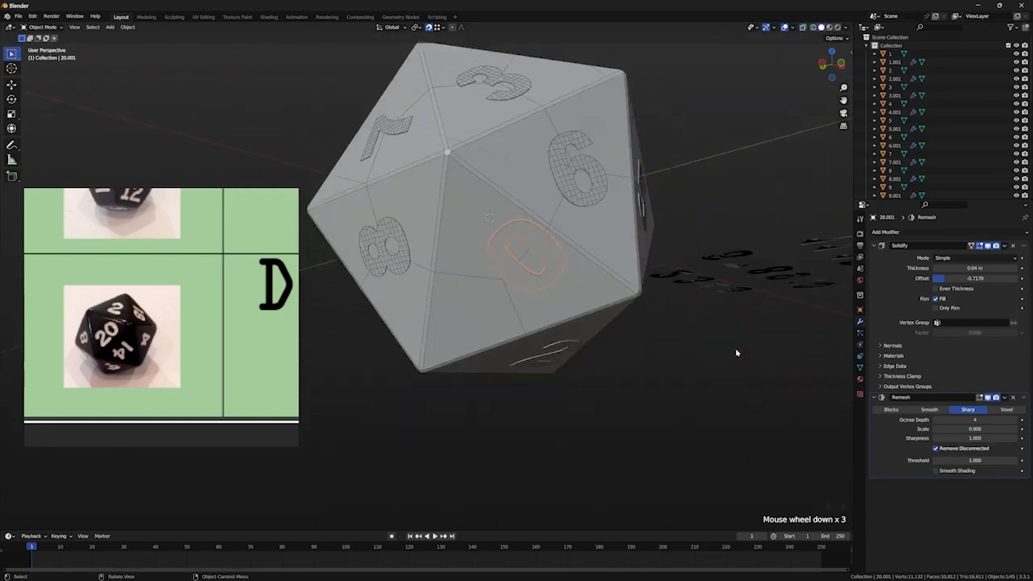
{"action": "scroll", "coordinate": [735, 354], "scroll_direction": "up", "scroll_amount": 1}
{"action": "scroll", "coordinate": [588, 339], "scroll_direction": "down", "scroll_amount": 2}
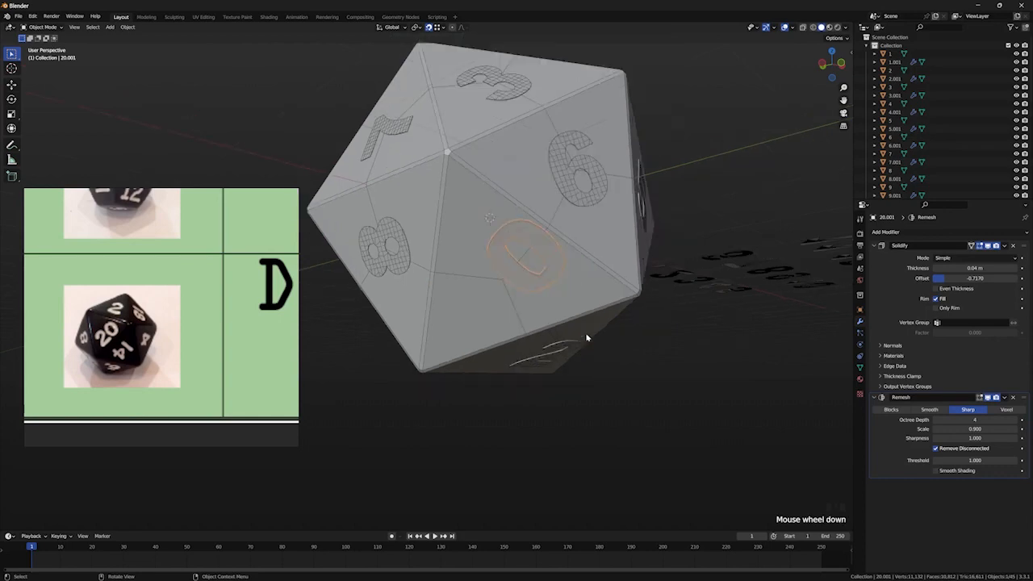
{"action": "scroll", "coordinate": [614, 339], "scroll_direction": "up", "scroll_amount": 2}
Step: Turn off Remove Disconnected in the Remesh modifier of the 20 and two more incomplete two-digit numbers on the D20
{"action": "middle_click_drag", "start_coordinate": [613, 339], "coordinate": [436, 316]}
{"action": "left_click", "coordinate": [936, 450]}
{"action": "left_click", "coordinate": [600, 334]}
{"action": "left_click", "coordinate": [936, 449]}
{"action": "left_click", "coordinate": [557, 170]}
{"action": "left_click", "coordinate": [936, 449]}
Step: Turn off Remove Disconnected in the Remesh modifiers of the 19 and the 13 on the D20
{"action": "left_click", "coordinate": [460, 266]}
{"action": "middle_click_drag", "start_coordinate": [638, 355], "coordinate": [666, 373]}
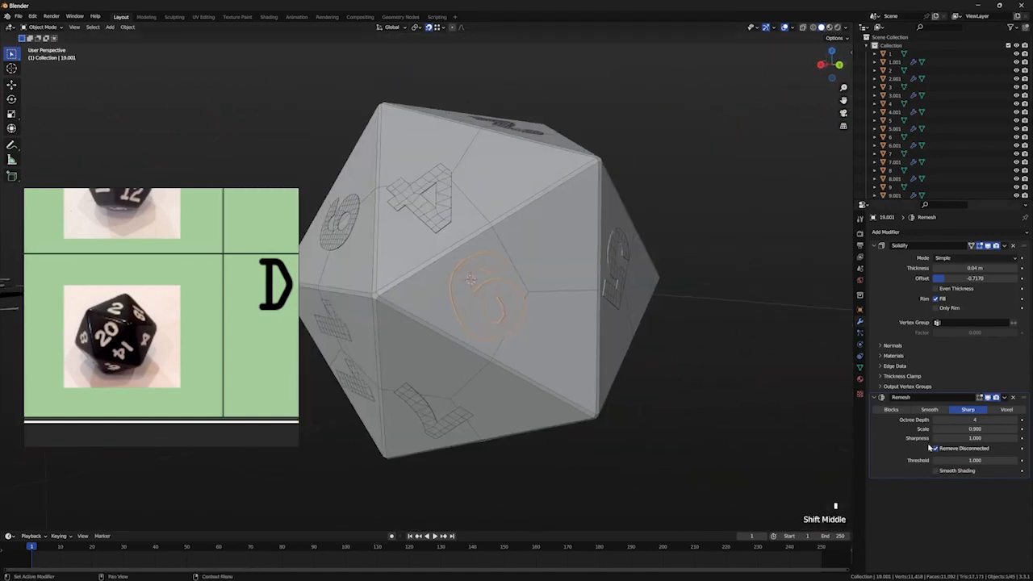
{"action": "left_click", "coordinate": [936, 449]}
{"action": "left_click", "coordinate": [453, 418]}
{"action": "middle_click_drag", "start_coordinate": [610, 405], "coordinate": [505, 363]}
{"action": "left_click", "coordinate": [480, 282]}
{"action": "left_click", "coordinate": [478, 278]}
{"action": "left_click", "coordinate": [936, 448]}
{"action": "middle_click_drag", "start_coordinate": [403, 363], "coordinate": [484, 351]}
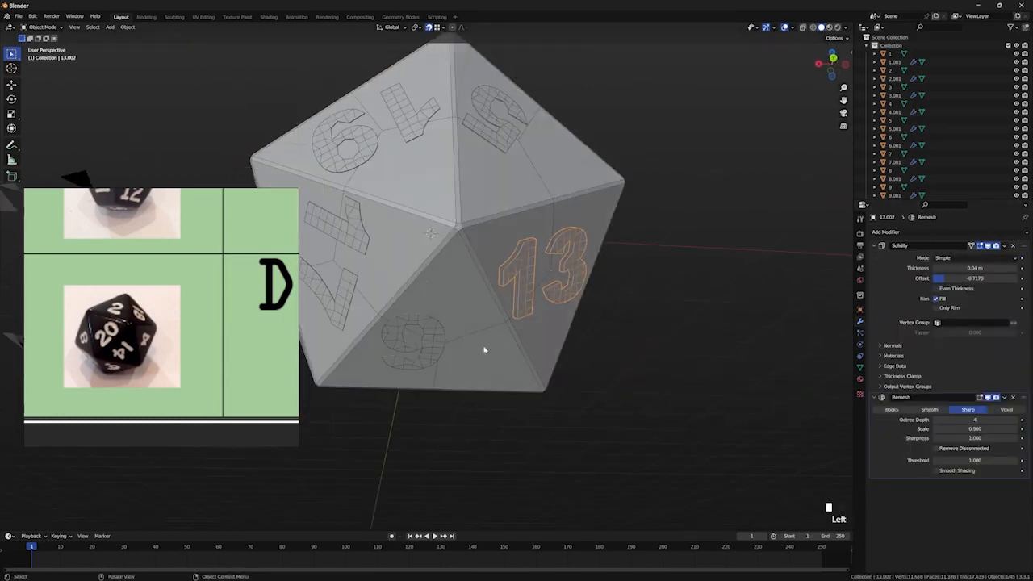
Step: Turn off Remove Disconnected in the Remesh modifier of the 16 and check the remaining D20 faces
{"action": "left_click", "coordinate": [417, 345]}
{"action": "left_click", "coordinate": [936, 449]}
{"action": "middle_click_drag", "start_coordinate": [646, 339], "coordinate": [516, 379]}
{"action": "middle_click_drag", "start_coordinate": [516, 363], "coordinate": [676, 398], "text": "shift"}
{"action": "middle_click_drag", "start_coordinate": [568, 356], "coordinate": [535, 337]}
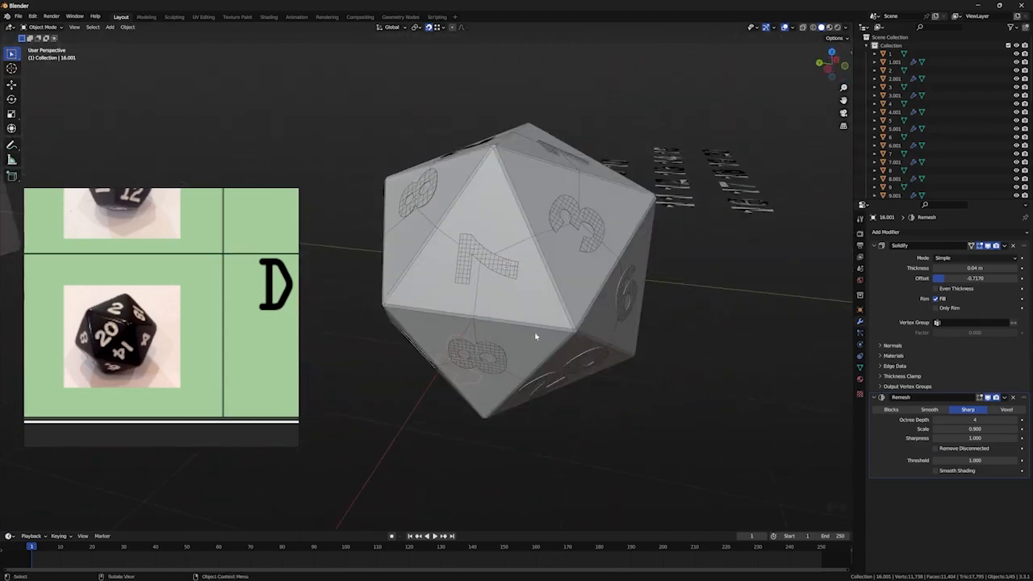
Step: Duplicate the 7 on the D20 and leave the copy in its original place
{"action": "left_click", "coordinate": [500, 276]}
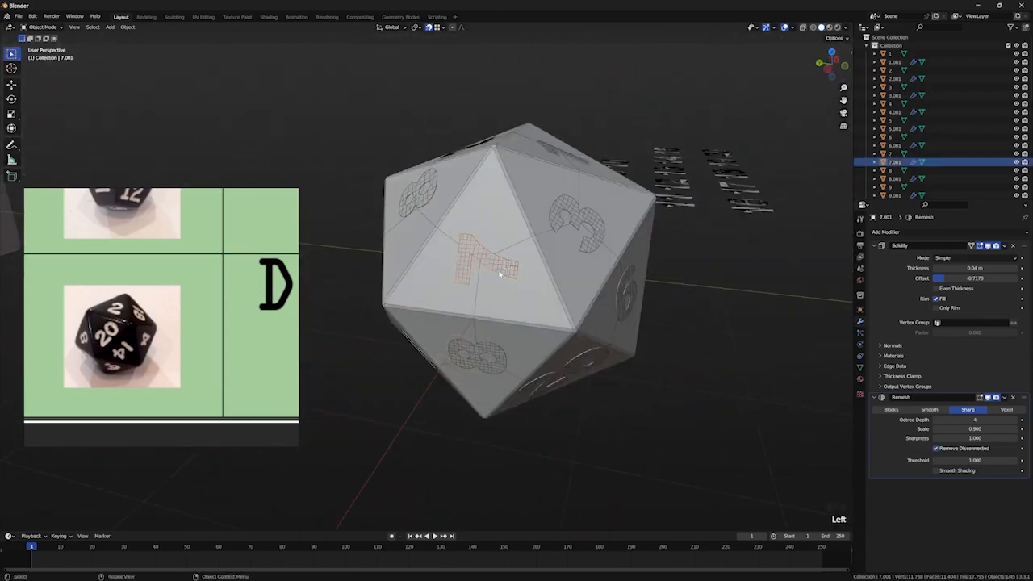
{"action": "middle_click_drag", "start_coordinate": [500, 276], "coordinate": [618, 364]}
{"action": "scroll", "coordinate": [523, 377], "scroll_direction": "up", "scroll_amount": 2}
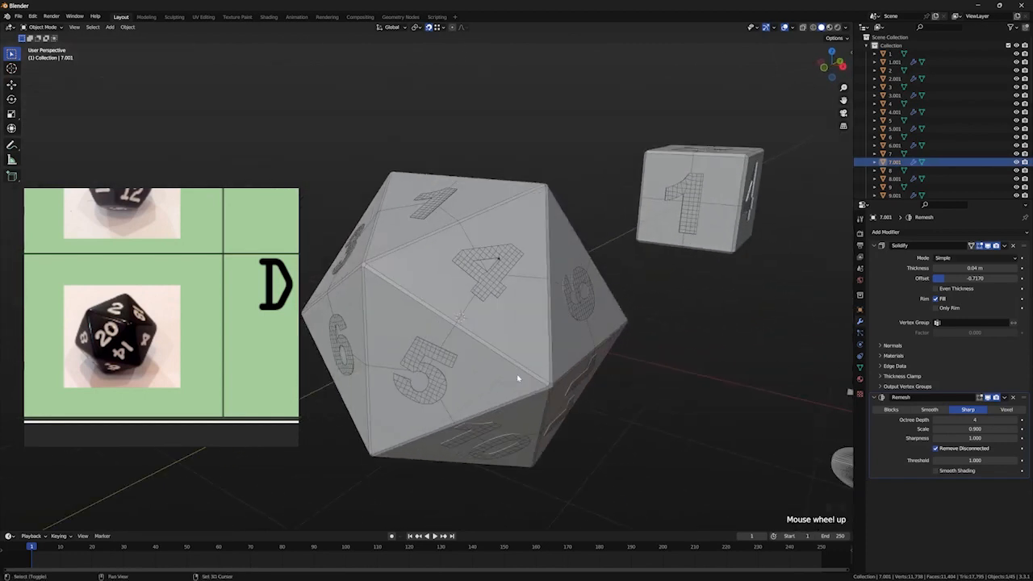
{"action": "scroll", "coordinate": [519, 377], "scroll_direction": "down", "scroll_amount": 2}
{"action": "key", "text": "shift+d"}
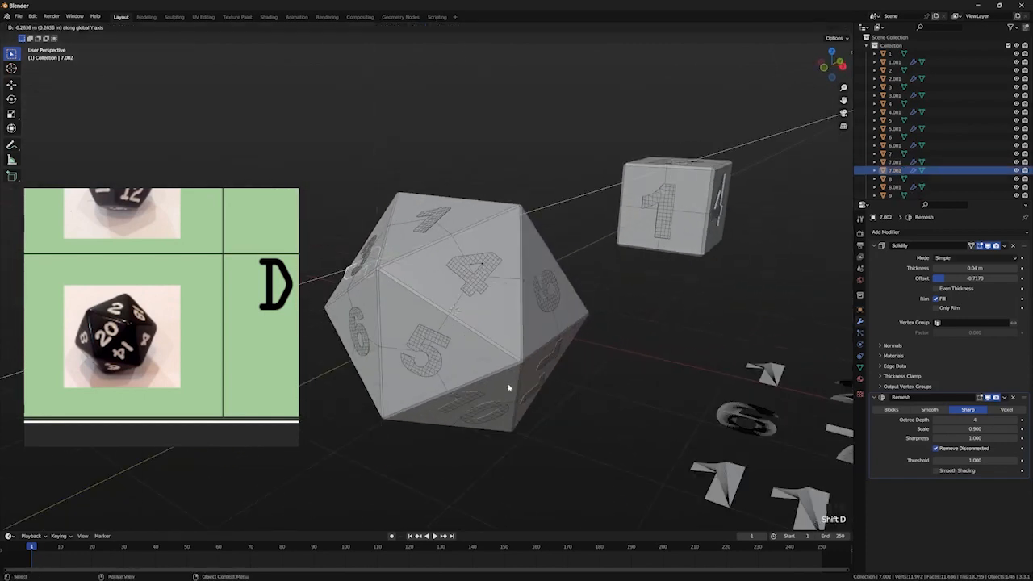
{"action": "right_click", "coordinate": [508, 388]}
Step: Select all the D20 numbers in wireframe view, leaving out the die body and making the 4 the active object
{"action": "middle_click_drag", "start_coordinate": [508, 388], "coordinate": [529, 367]}
{"action": "key", "text": "alt+z"}
{"action": "left_click_drag", "start_coordinate": [553, 429], "coordinate": [360, 166]}
{"action": "left_click_drag", "start_coordinate": [618, 427], "coordinate": [412, 172]}
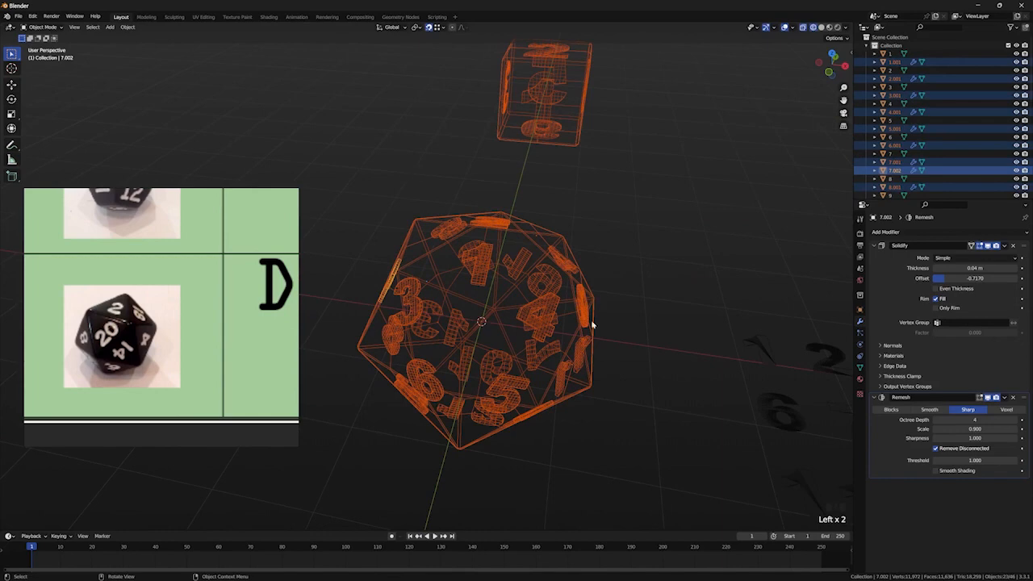
{"action": "left_click", "coordinate": [600, 454]}
{"action": "left_click_drag", "start_coordinate": [602, 455], "coordinate": [350, 181]}
{"action": "left_click", "coordinate": [593, 329], "text": "shift"}
{"action": "left_click", "coordinate": [593, 329], "text": "shift"}
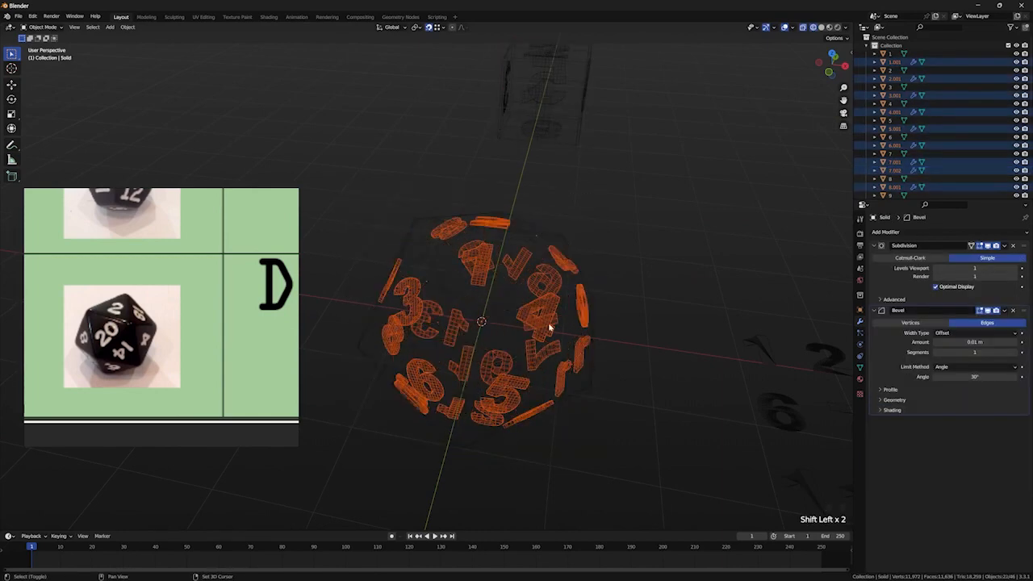
{"action": "left_click", "coordinate": [544, 324], "text": "shift"}
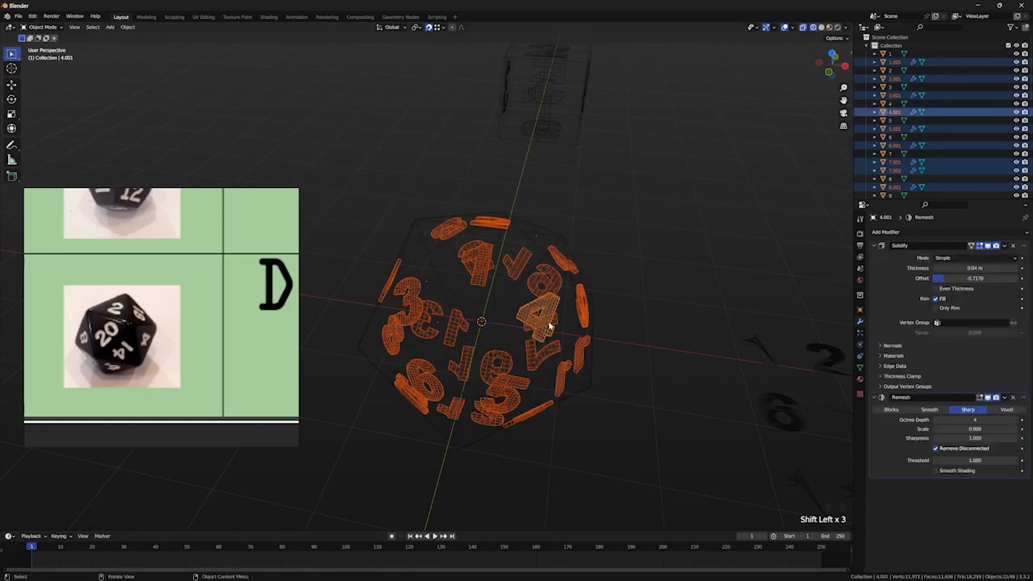
Step: Convert the selected D20 numbers to meshes so that their modifiers are baked in
{"action": "scroll", "coordinate": [548, 322], "scroll_direction": "up", "scroll_amount": 2}
{"action": "middle_click_drag", "start_coordinate": [638, 365], "coordinate": [618, 349], "text": "shift"}
{"action": "scroll", "coordinate": [547, 340], "scroll_direction": "down", "scroll_amount": 1}
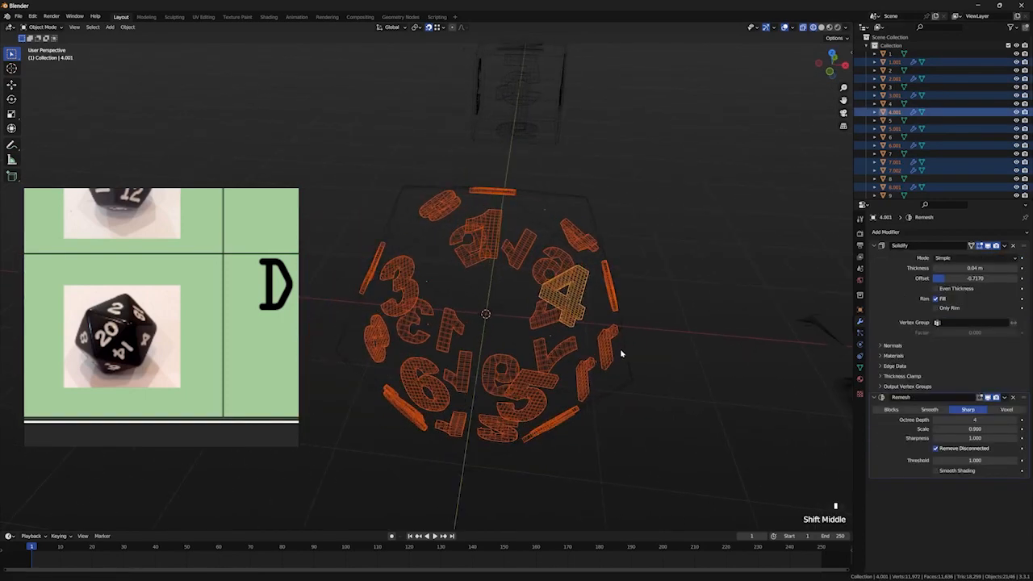
{"action": "right_click", "coordinate": [521, 285]}
{"action": "mouse_move", "coordinate": [522, 288]}
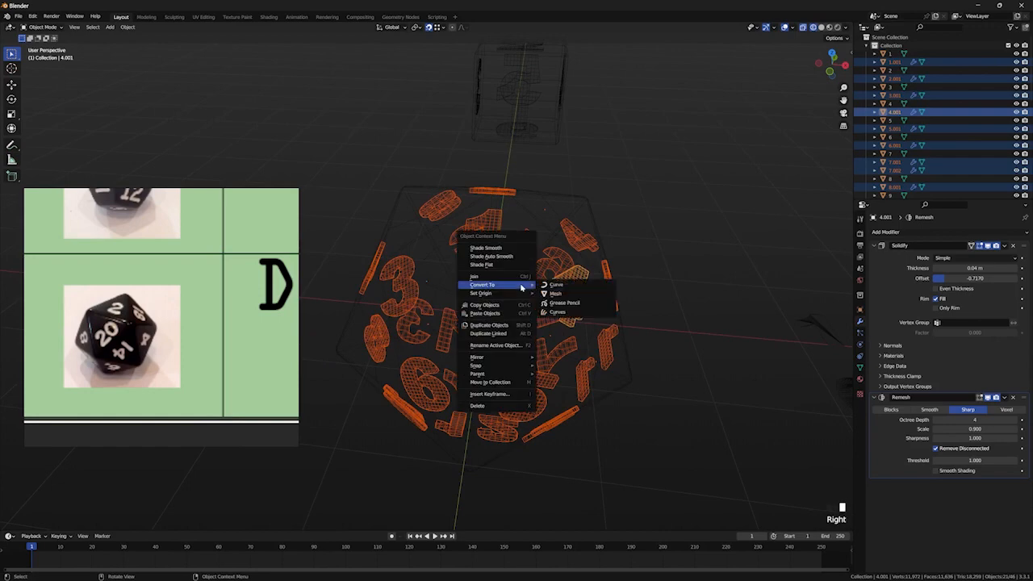
{"action": "left_click", "coordinate": [557, 293]}
{"action": "middle_click_drag", "start_coordinate": [560, 292], "coordinate": [553, 320]}
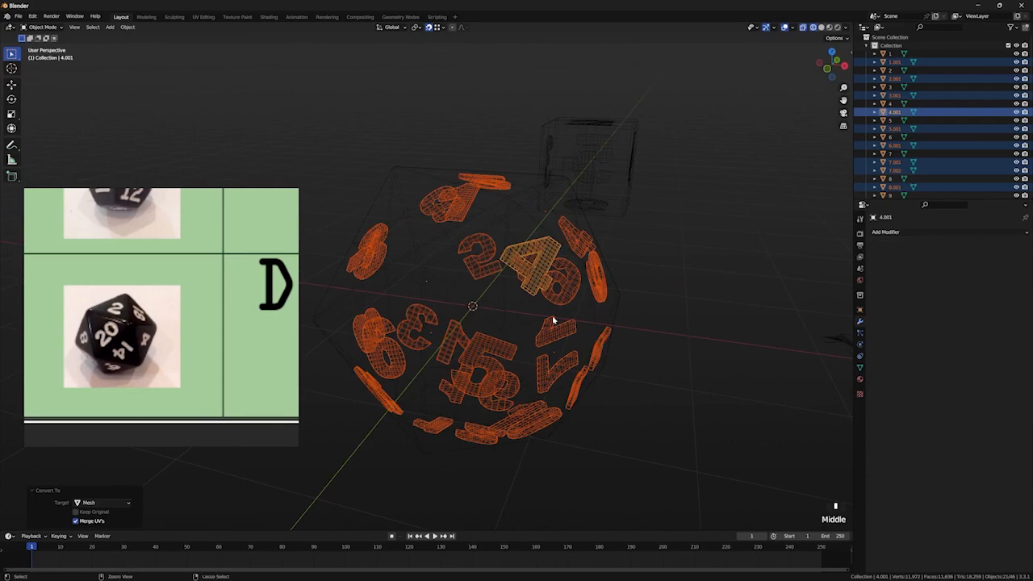
Step: Join all the D20 numbers into one object and return to solid view
{"action": "key", "text": "ctrl+j"}
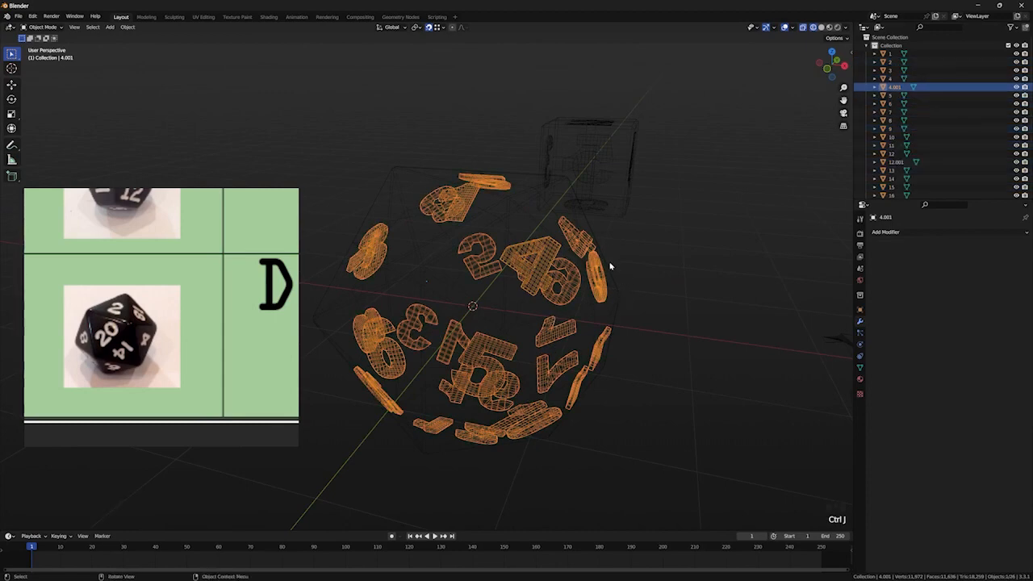
{"action": "key", "text": "shift+z"}
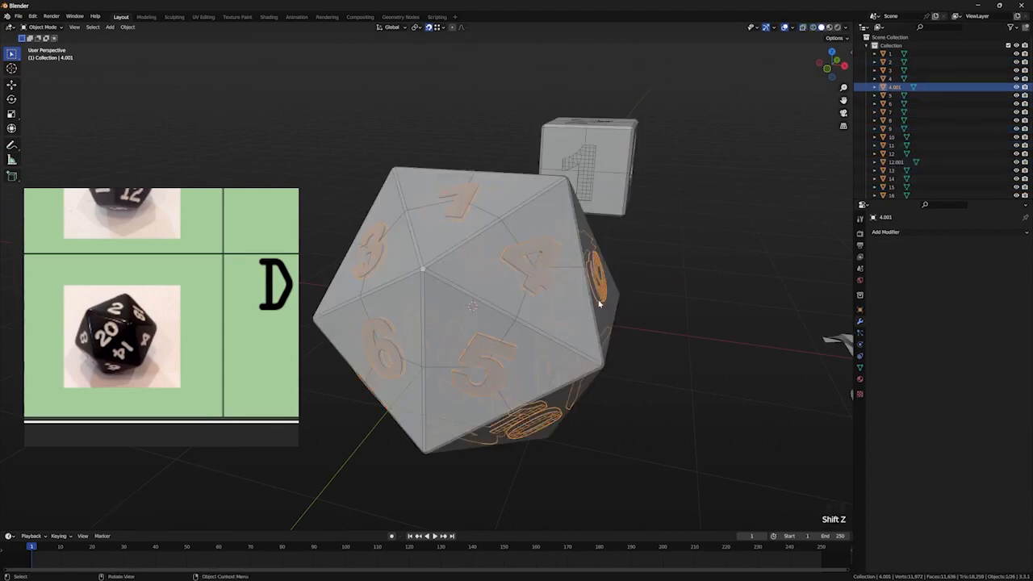
{"action": "key", "text": "g"}
{"action": "right_click", "coordinate": [663, 283]}
Step: Select the D20 body and apply its Subdivision and Bevel modifiers
{"action": "left_click", "coordinate": [596, 321]}
{"action": "middle_click_drag", "start_coordinate": [773, 282], "coordinate": [794, 291]}
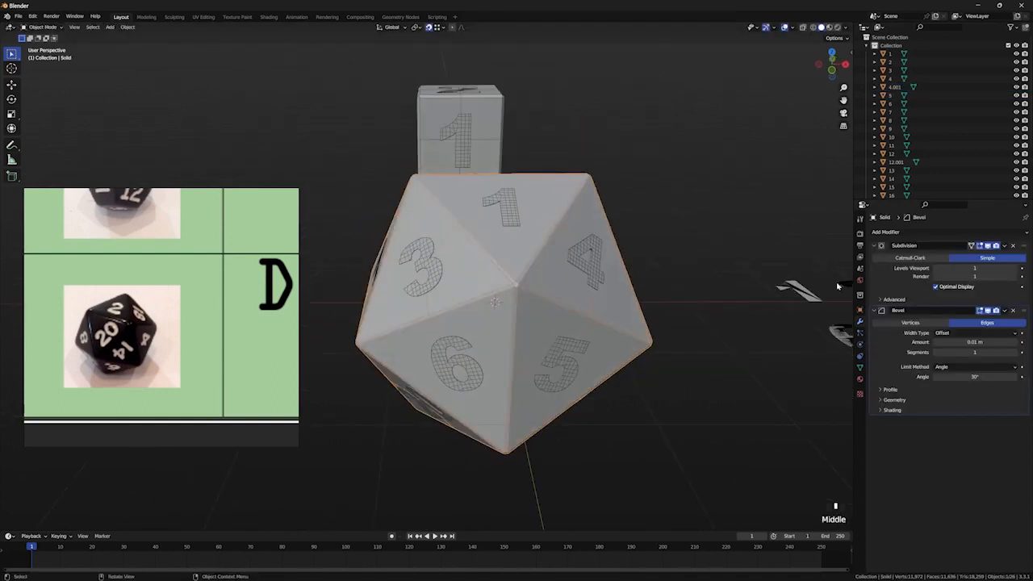
{"action": "left_click", "coordinate": [1004, 246]}
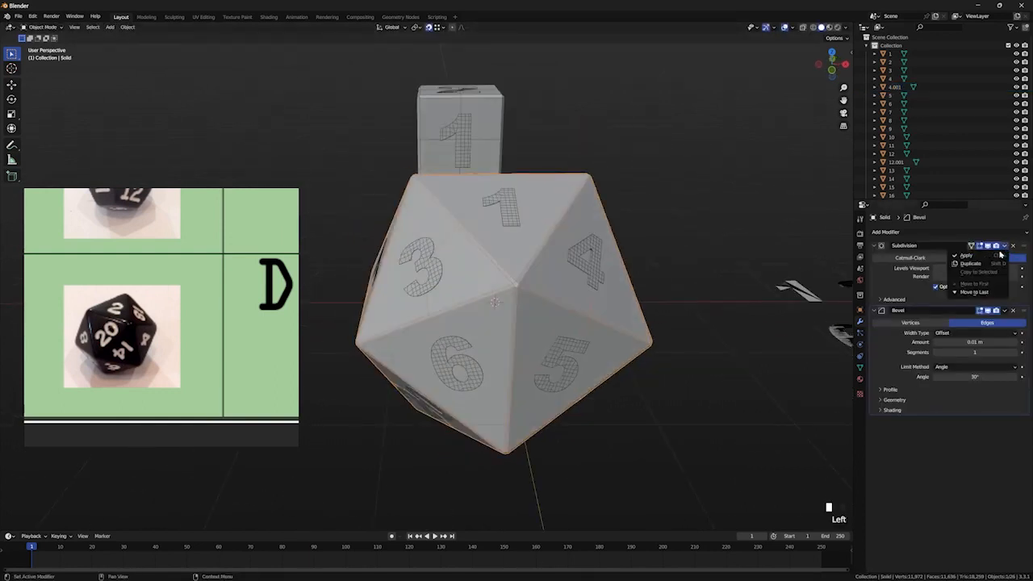
{"action": "left_click", "coordinate": [1001, 255]}
{"action": "left_click", "coordinate": [1004, 245]}
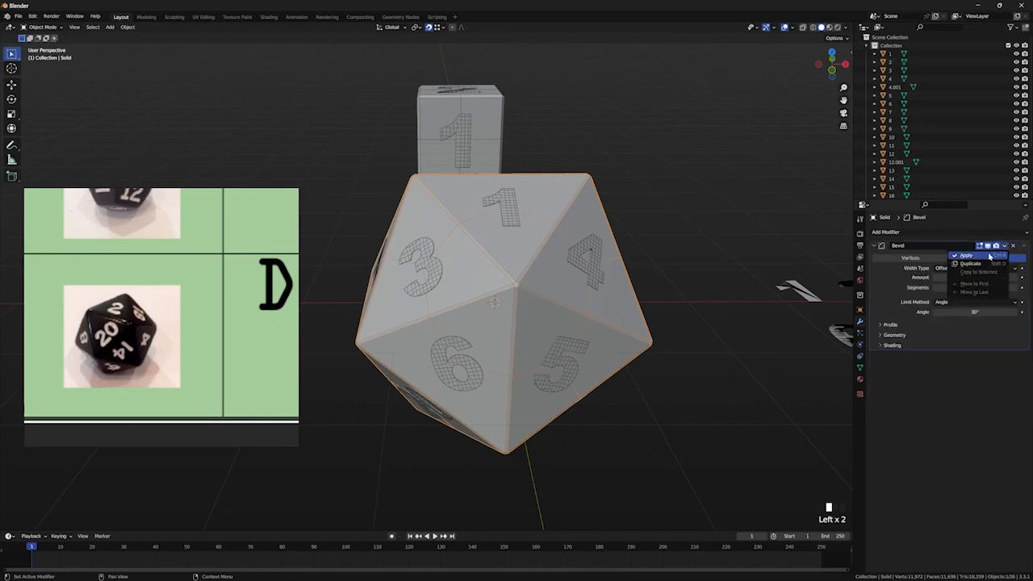
{"action": "left_click", "coordinate": [990, 256]}
Step: Add a Boolean modifier in Difference mode to the D20 body, using the joined numbers as its object
{"action": "left_click", "coordinate": [913, 229]}
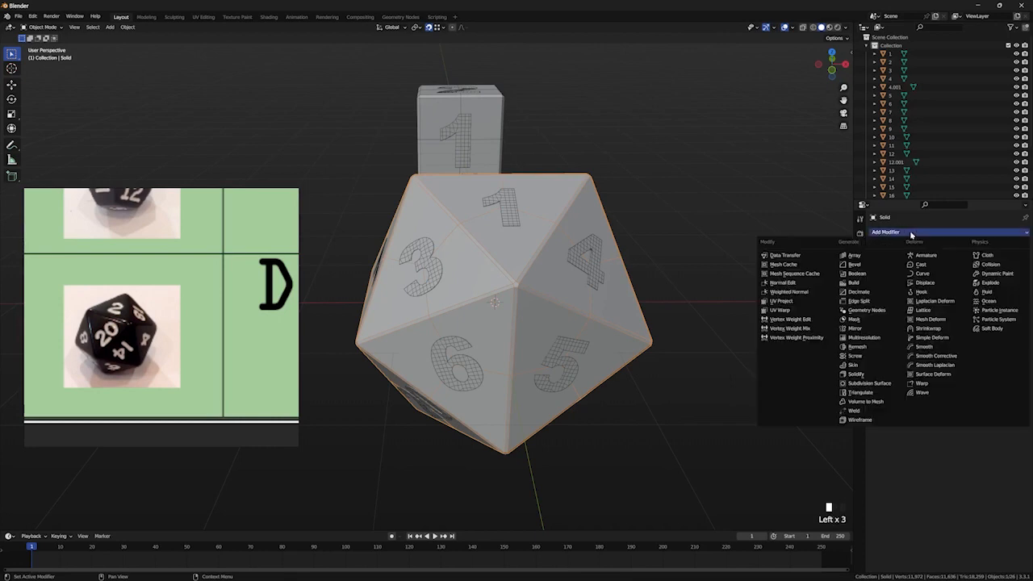
{"action": "left_click", "coordinate": [868, 275]}
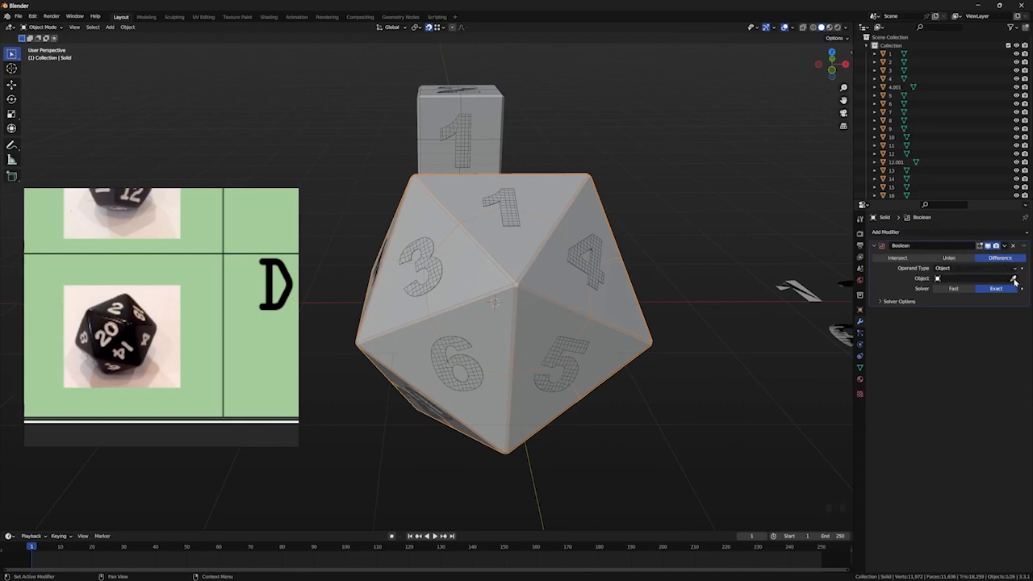
{"action": "left_click", "coordinate": [1015, 280]}
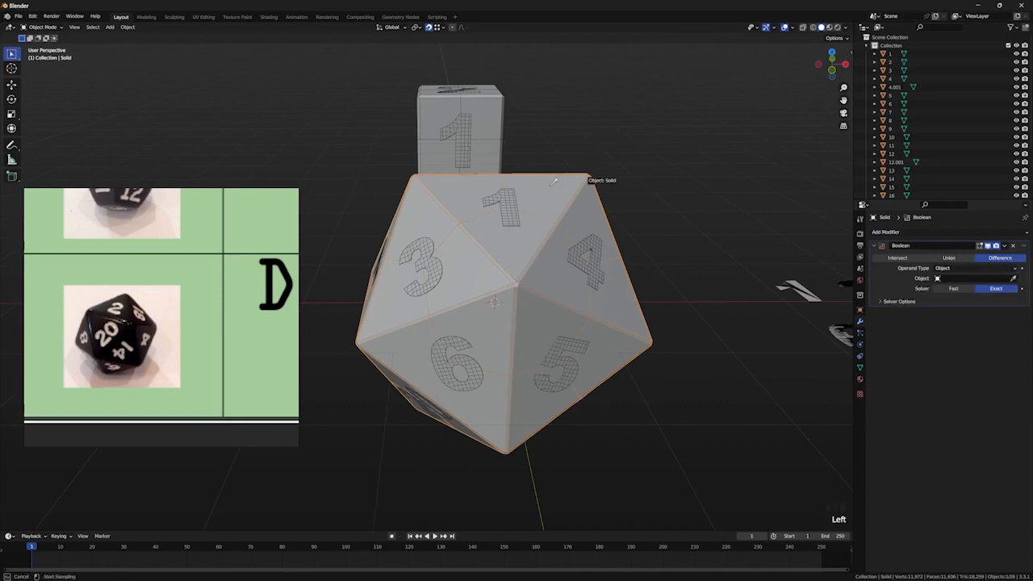
{"action": "left_click", "coordinate": [511, 207]}
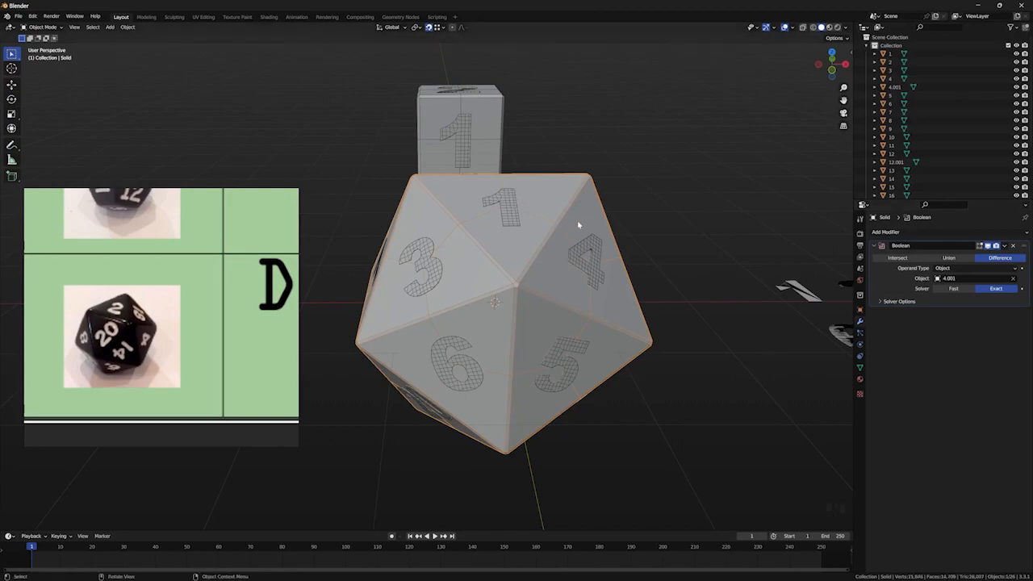
Step: Inspect in X-ray view how deep the joined numbers sit inside the D20 body
{"action": "scroll", "coordinate": [578, 226], "scroll_direction": "up", "scroll_amount": 4}
{"action": "middle_click_drag", "start_coordinate": [600, 223], "coordinate": [429, 231]}
{"action": "scroll", "coordinate": [547, 256], "scroll_direction": "up", "scroll_amount": 1}
{"action": "key", "text": "alt+z"}
{"action": "middle_click_drag", "start_coordinate": [546, 256], "coordinate": [501, 139]}
{"action": "scroll", "coordinate": [606, 242], "scroll_direction": "up", "scroll_amount": 4, "text": "shift"}
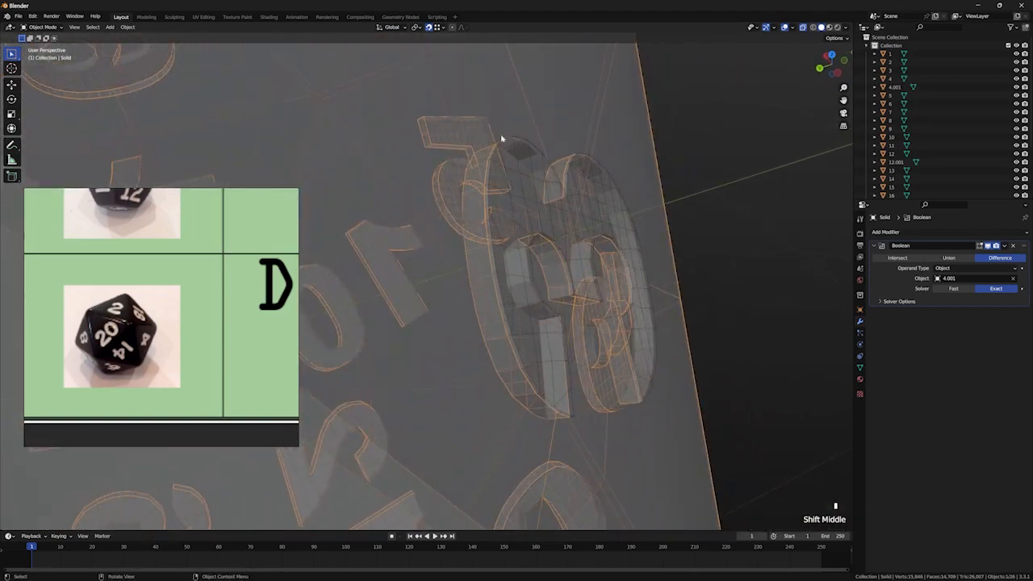
{"action": "middle_click_drag", "start_coordinate": [475, 185], "coordinate": [491, 189]}
{"action": "middle_click_drag", "start_coordinate": [605, 235], "coordinate": [577, 192]}
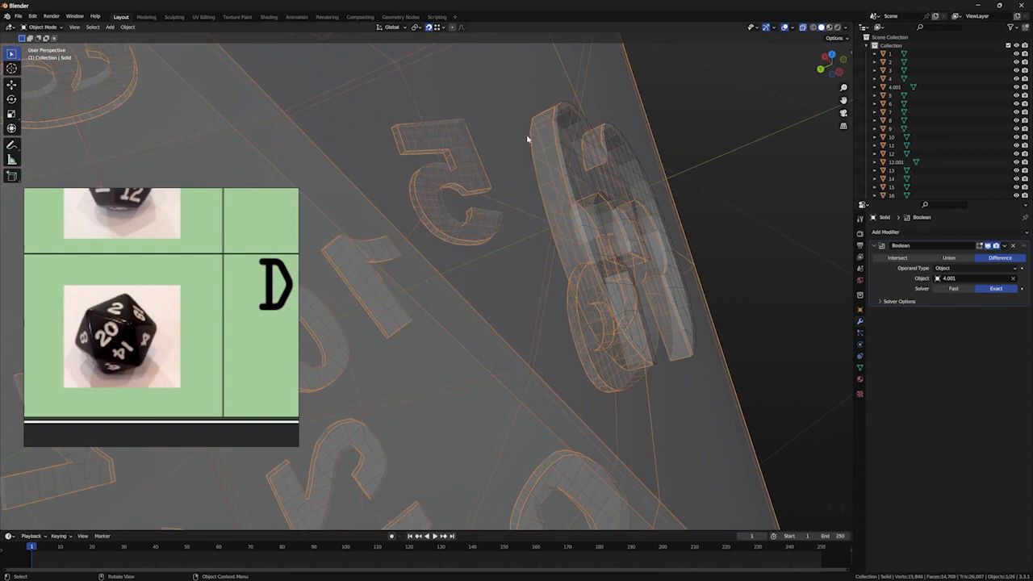
{"action": "scroll", "coordinate": [533, 141], "scroll_direction": "down", "scroll_amount": 6}
{"action": "scroll", "coordinate": [531, 137], "scroll_direction": "up", "scroll_amount": 5}
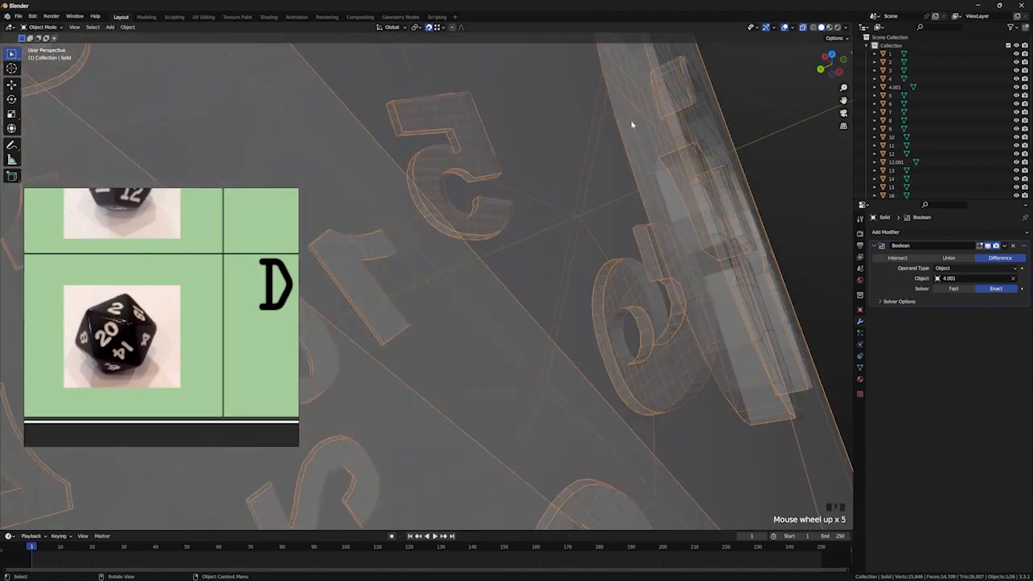
{"action": "middle_click_drag", "start_coordinate": [632, 124], "coordinate": [403, 156]}
{"action": "scroll", "coordinate": [565, 185], "scroll_direction": "down", "scroll_amount": 4}
{"action": "scroll", "coordinate": [403, 156], "scroll_direction": "down", "scroll_amount": 2}
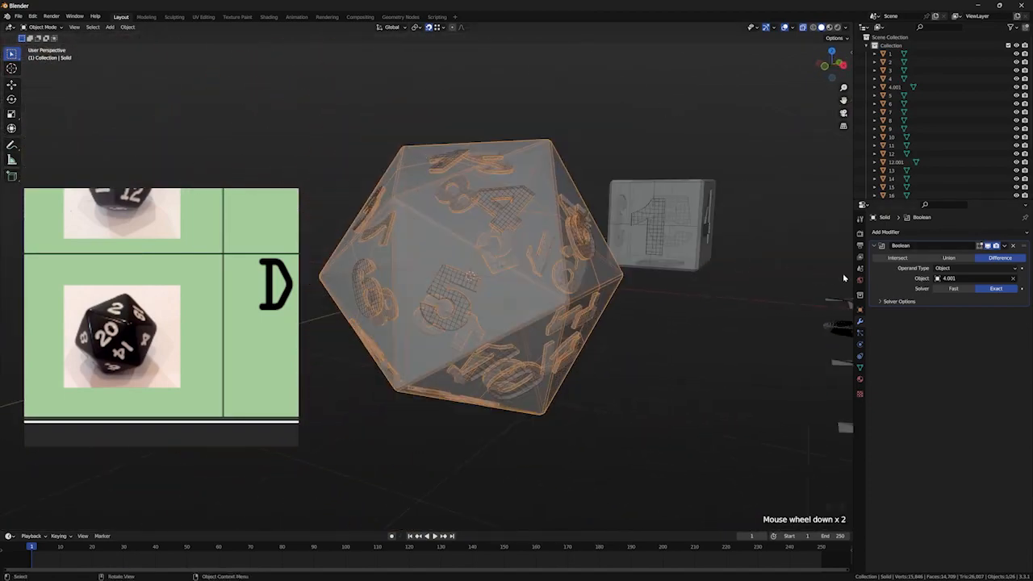
{"action": "key", "text": "alt+z"}
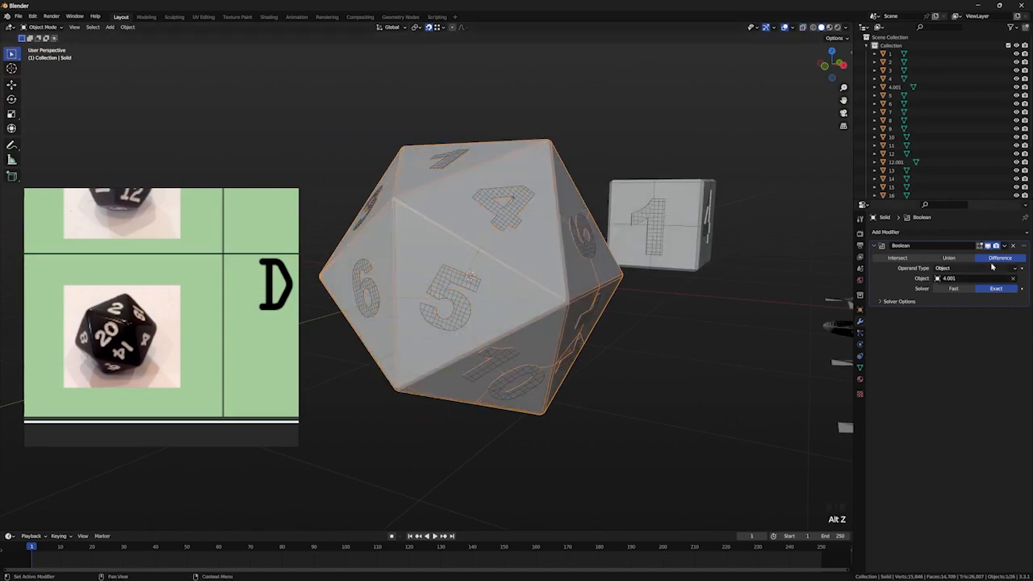
Step: Apply the D20's Boolean modifier and move the joined numbers object clear of the die
{"action": "left_click", "coordinate": [1005, 246]}
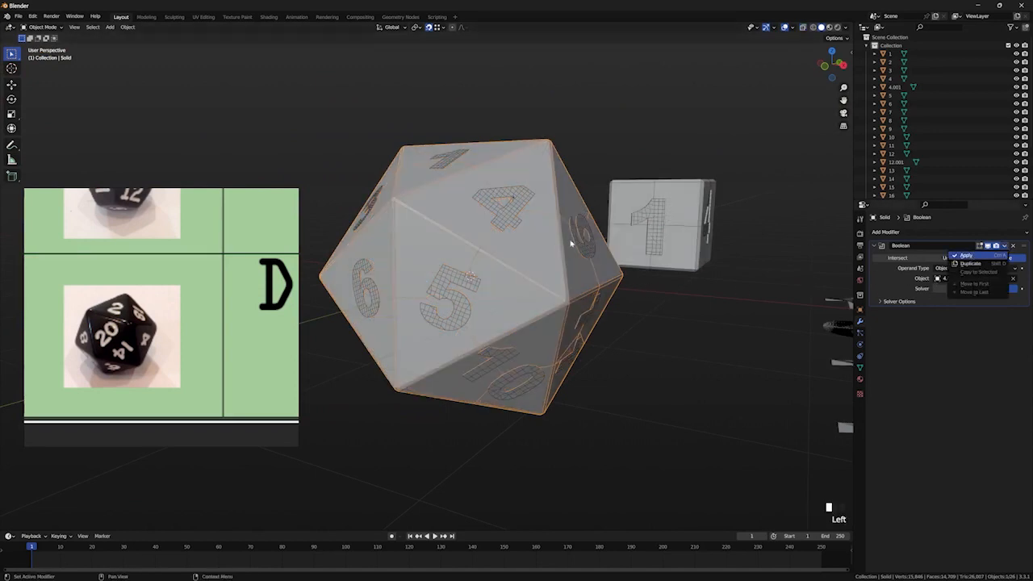
{"action": "left_click", "coordinate": [573, 266]}
{"action": "key", "text": "g"}
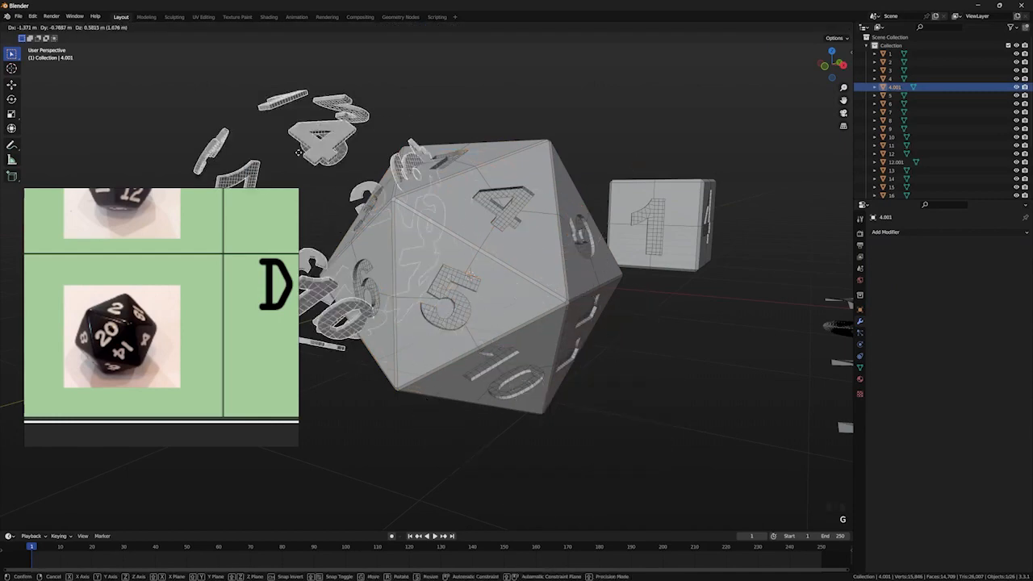
{"action": "left_click", "coordinate": [145, 124]}
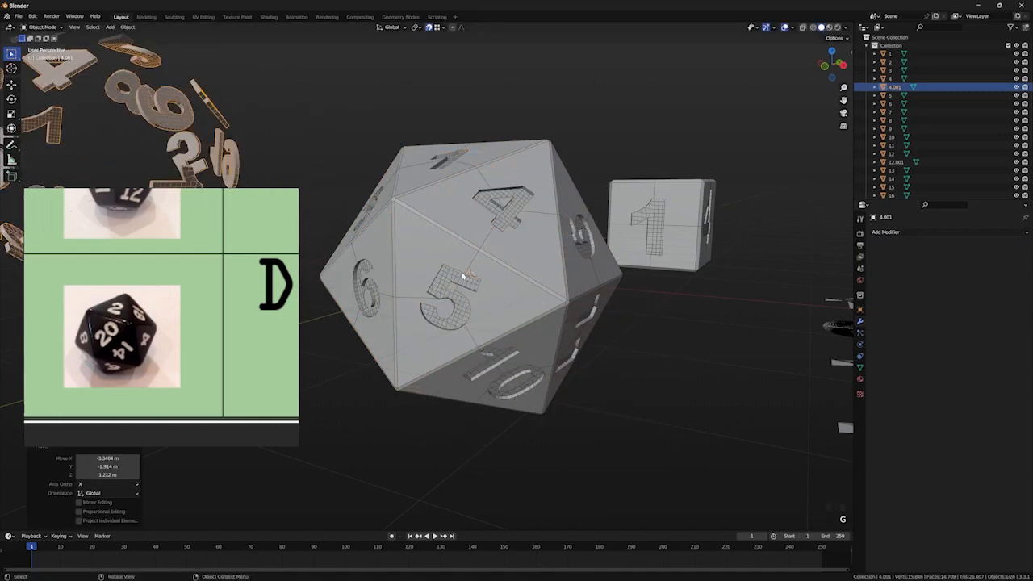
Step: Hide the joined numbers object and turn off the viewport overlays
{"action": "middle_click_drag", "start_coordinate": [465, 275], "coordinate": [491, 190], "text": "shift"}
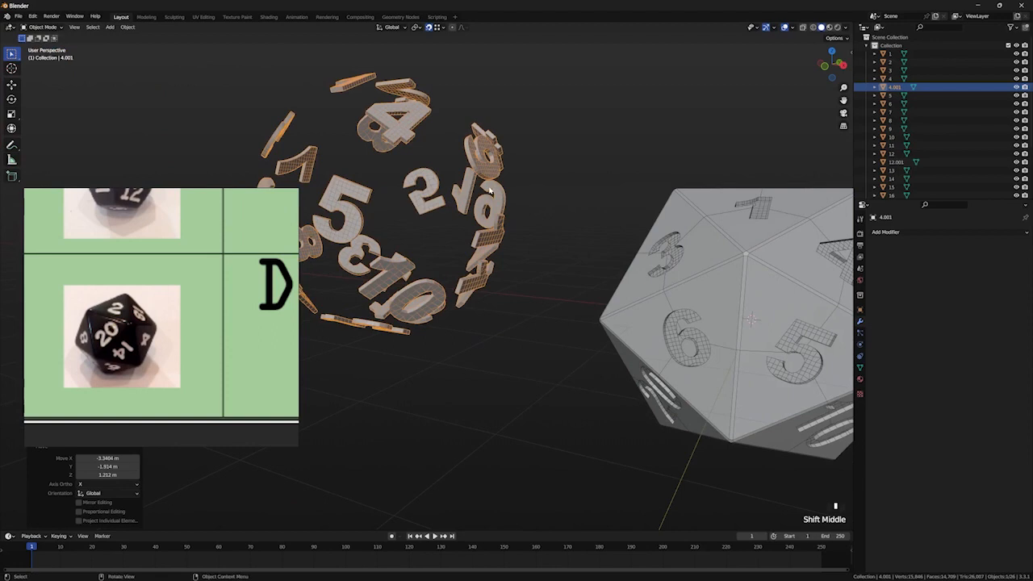
{"action": "left_click", "coordinate": [1016, 87]}
{"action": "middle_click_drag", "start_coordinate": [626, 295], "coordinate": [557, 307], "text": "shift"}
{"action": "left_click", "coordinate": [632, 328]}
{"action": "key", "text": "grave"}
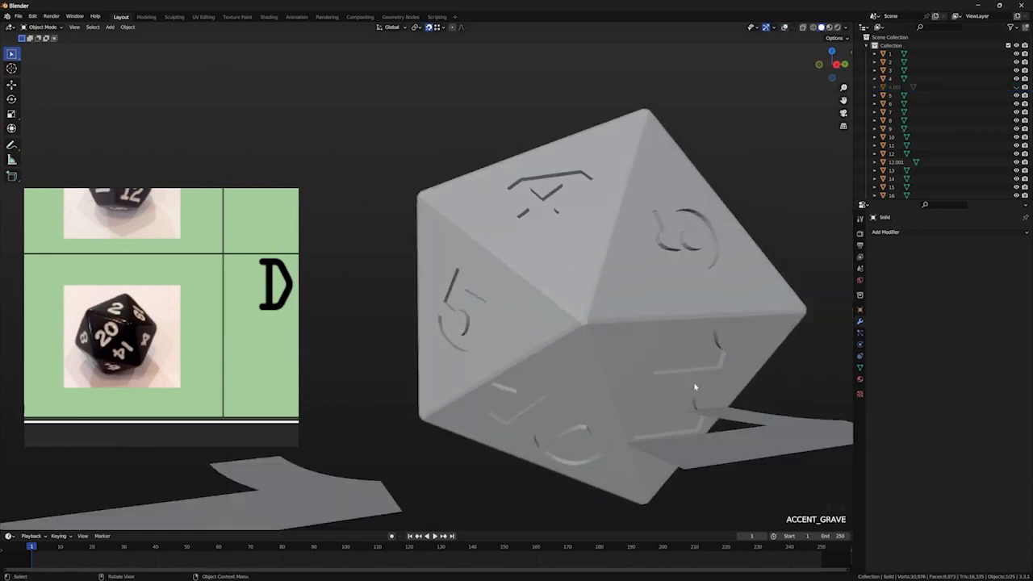
Step: Isolate the D20 to examine its engraved numbers from several sides, and return to the full scene
{"action": "scroll", "coordinate": [551, 367], "scroll_direction": "down", "scroll_amount": 4}
{"action": "middle_click_drag", "start_coordinate": [551, 367], "coordinate": [481, 349]}
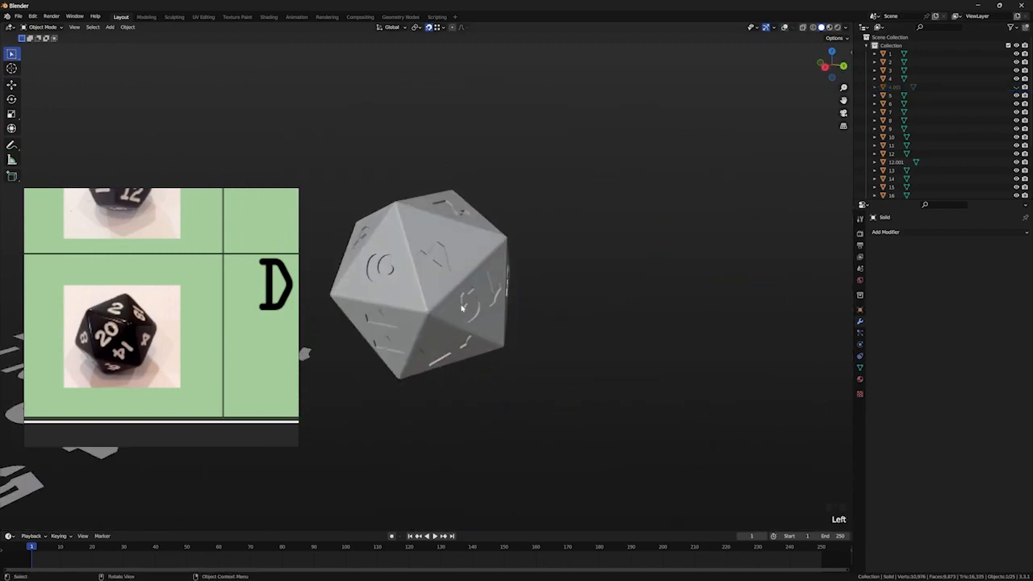
{"action": "key", "text": "KP_Divide"}
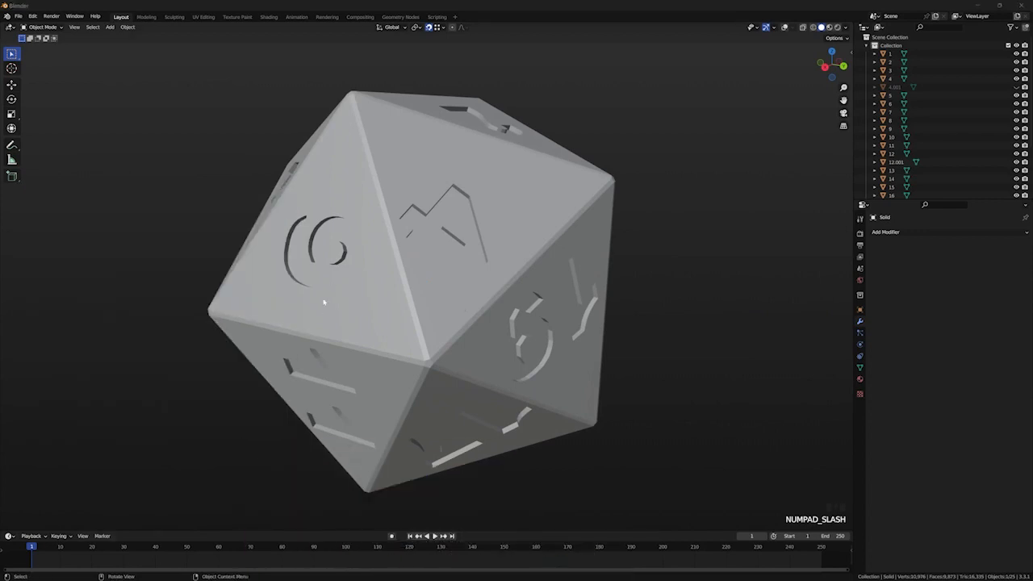
{"action": "middle_click_drag", "start_coordinate": [324, 302], "coordinate": [517, 309]}
{"action": "scroll", "coordinate": [476, 299], "scroll_direction": "down", "scroll_amount": 3}
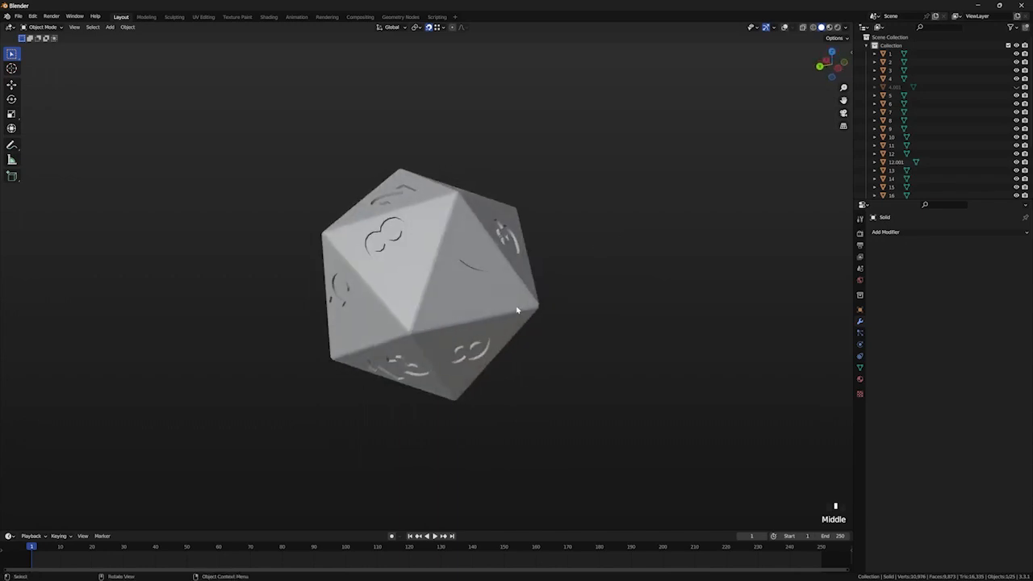
{"action": "key", "text": "KP_Divide"}
{"action": "scroll", "coordinate": [524, 304], "scroll_direction": "down", "scroll_amount": 5}
{"action": "left_click", "coordinate": [510, 307]}
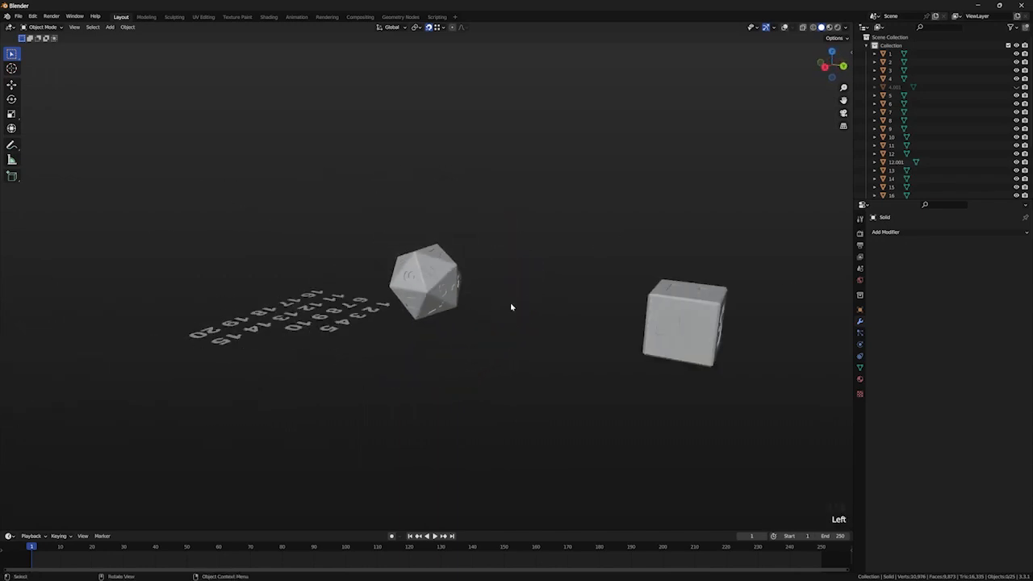
Step: Add an ico sphere with a radius of about 3.62 m and move it about -9.7 m along X
{"action": "middle_click_drag", "start_coordinate": [511, 307], "coordinate": [456, 310]}
{"action": "scroll", "coordinate": [455, 310], "scroll_direction": "up", "scroll_amount": 4}
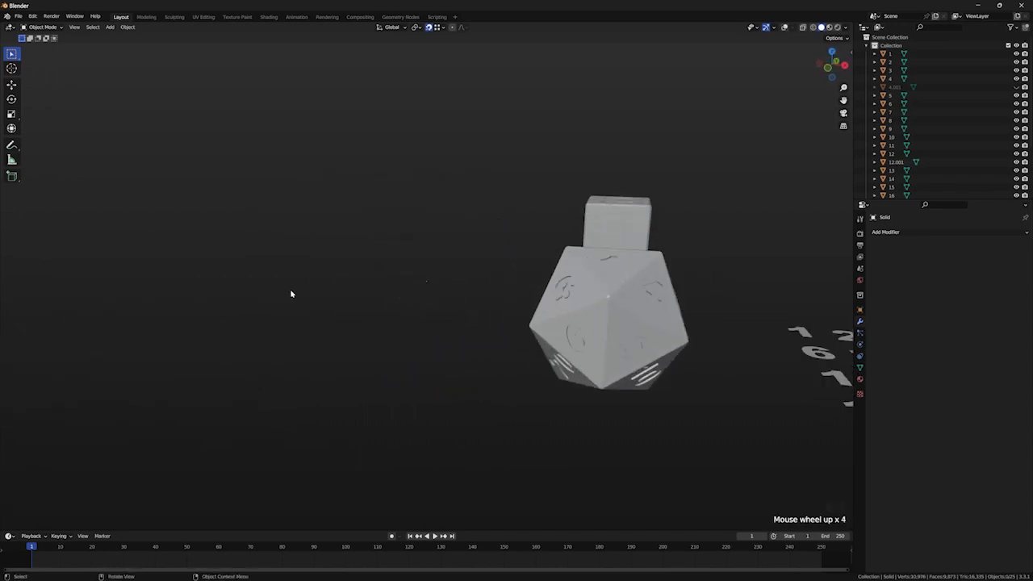
{"action": "scroll", "coordinate": [373, 329], "scroll_direction": "up", "scroll_amount": 2}
{"action": "key", "text": "shift+a"}
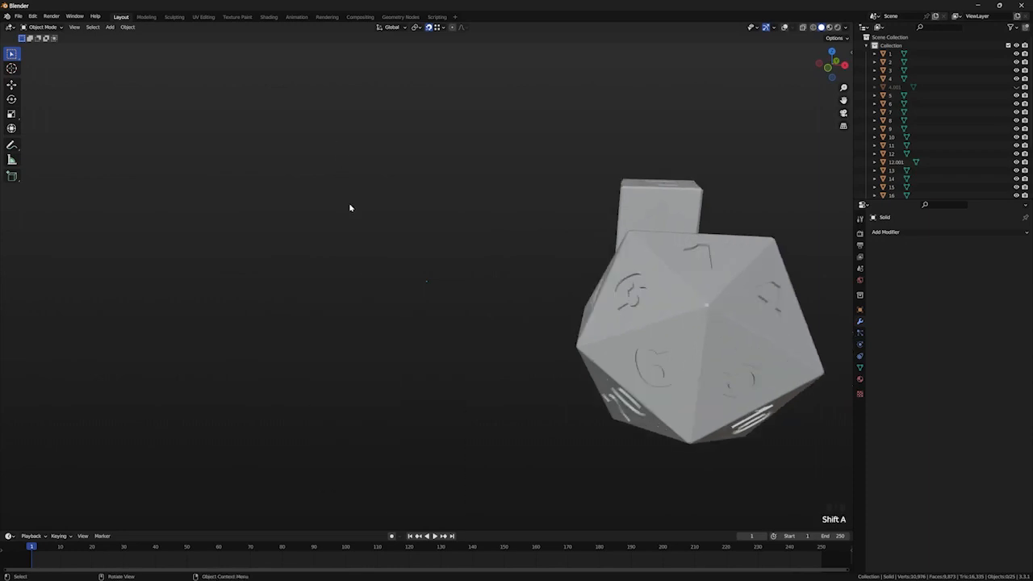
{"action": "key", "text": "shift+a"}
{"action": "mouse_move", "coordinate": [349, 207]}
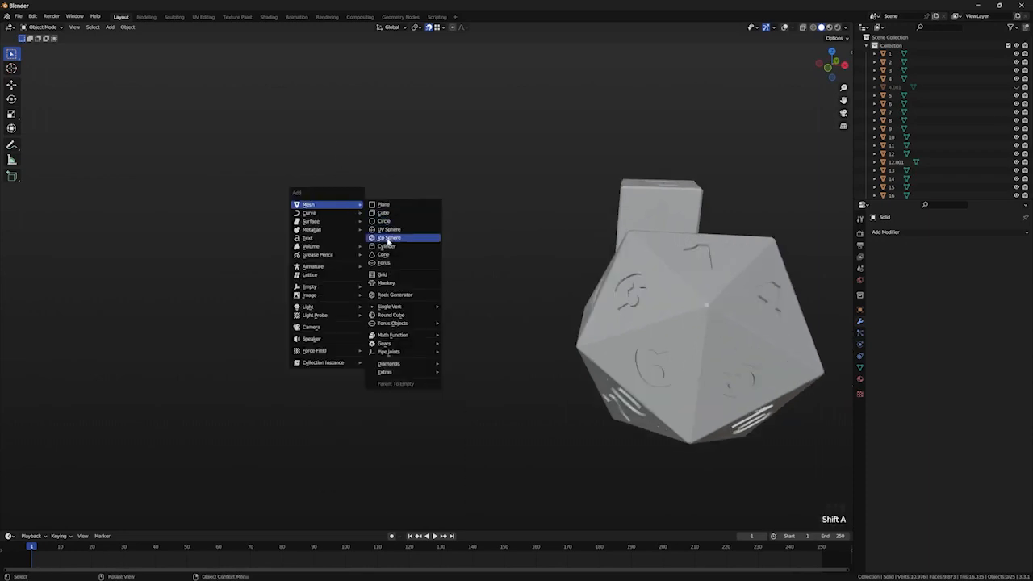
{"action": "left_click", "coordinate": [393, 239]}
{"action": "scroll", "coordinate": [513, 305], "scroll_direction": "down", "scroll_amount": 18}
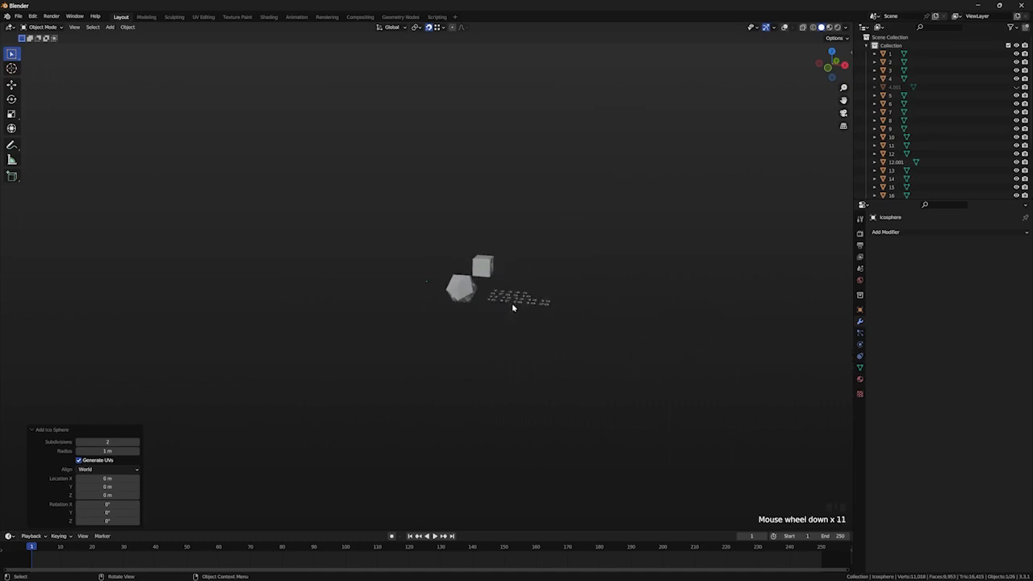
{"action": "scroll", "coordinate": [258, 362], "scroll_direction": "up", "scroll_amount": 6}
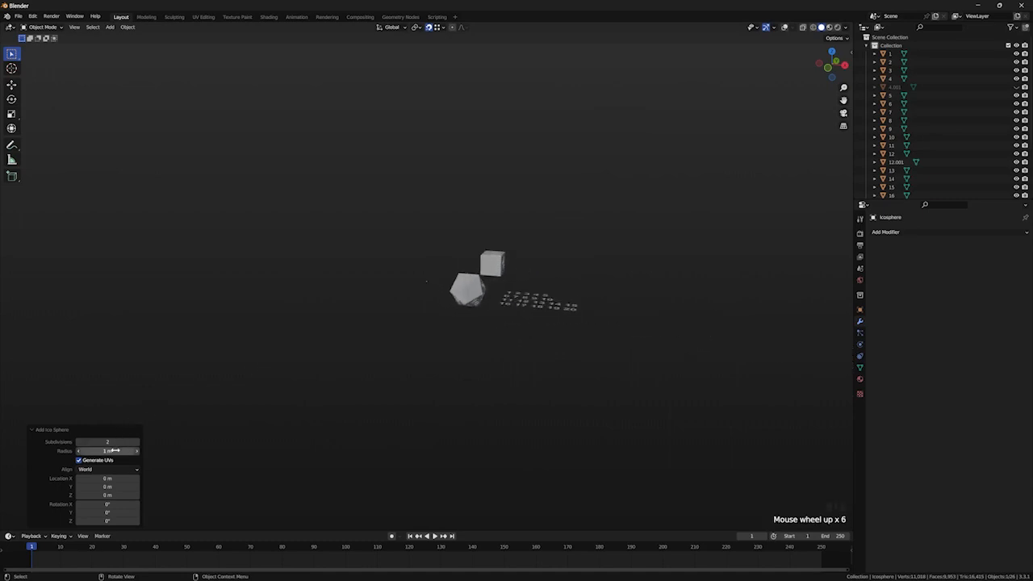
{"action": "left_click_drag", "start_coordinate": [113, 451], "coordinate": [169, 456]}
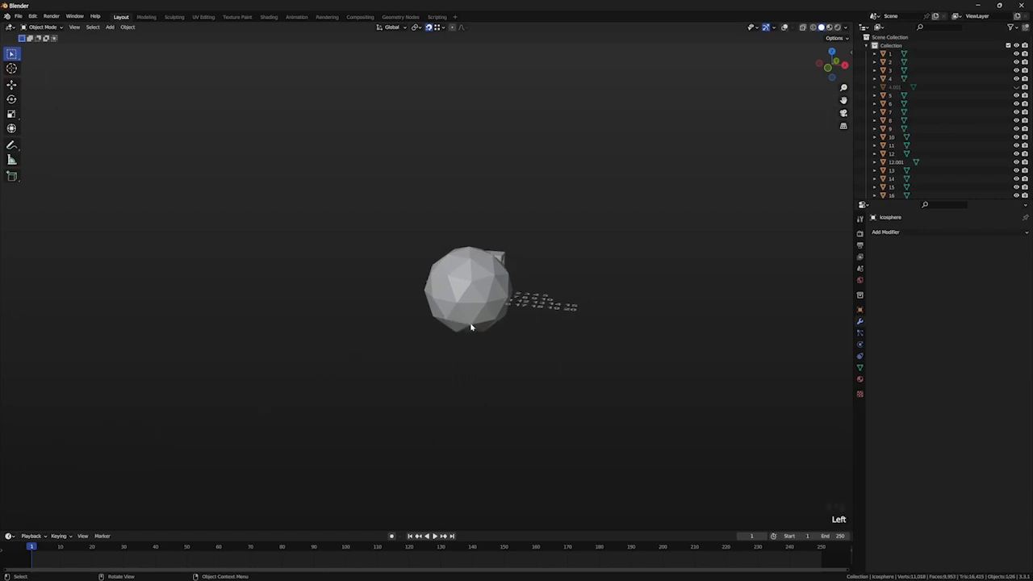
{"action": "key", "text": "g"}
{"action": "key", "text": "x"}
{"action": "left_click", "coordinate": [417, 314]}
{"action": "scroll", "coordinate": [444, 311], "scroll_direction": "up", "scroll_amount": 3}
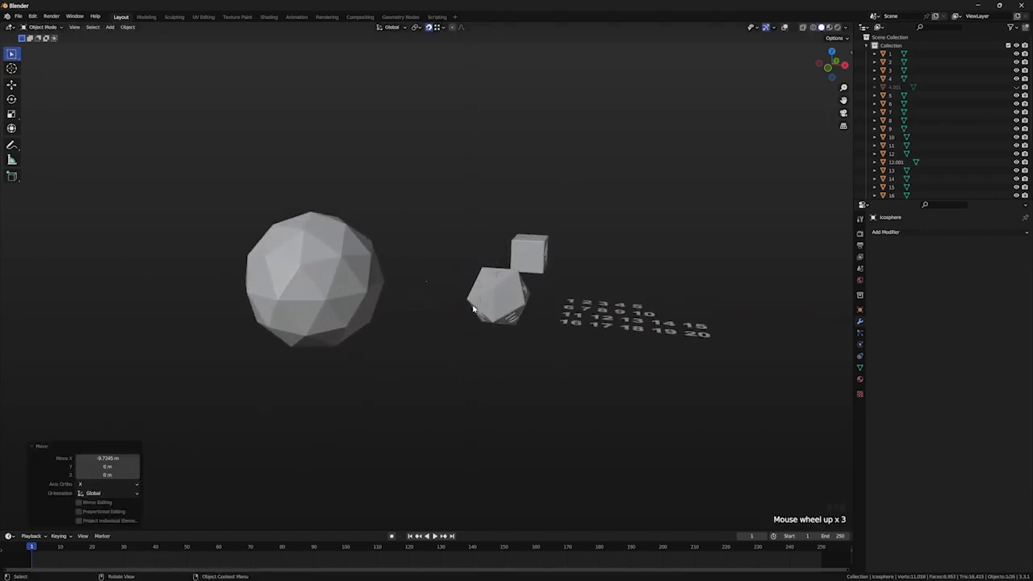
Step: Delete the ico sphere beside the dice and hide the D20
{"action": "left_click", "coordinate": [285, 288]}
{"action": "mouse_move", "coordinate": [354, 307]}
{"action": "middle_mouse_down", "text": "shift"}
{"action": "mouse_move", "coordinate": [423, 320]}
{"action": "mouse_move", "coordinate": [357, 302]}
{"action": "middle_mouse_up", "text": "shift"}
{"action": "scroll", "coordinate": [387, 296], "scroll_direction": "up", "scroll_amount": 2}
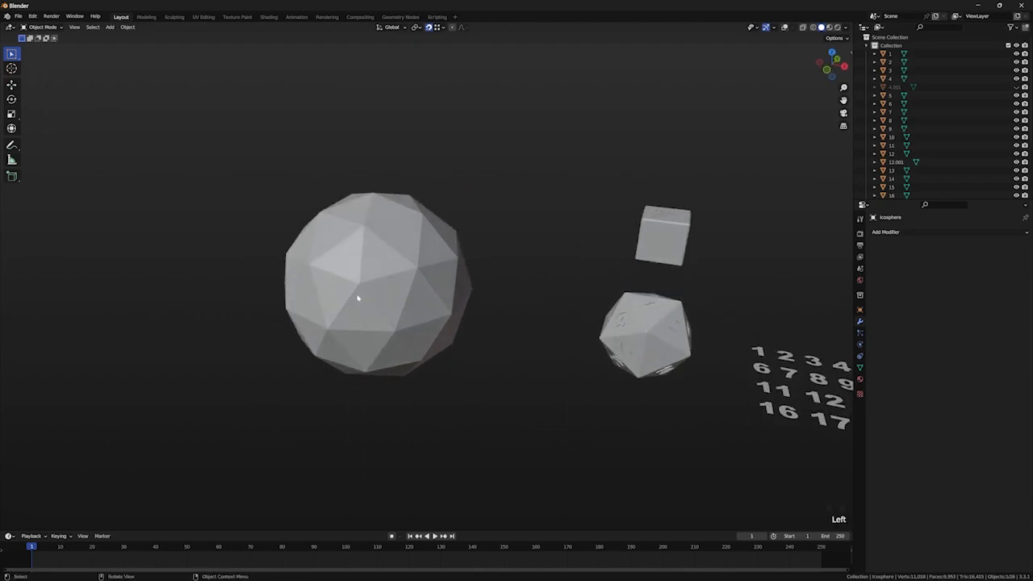
{"action": "key", "text": "Delete"}
{"action": "left_click", "coordinate": [618, 308]}
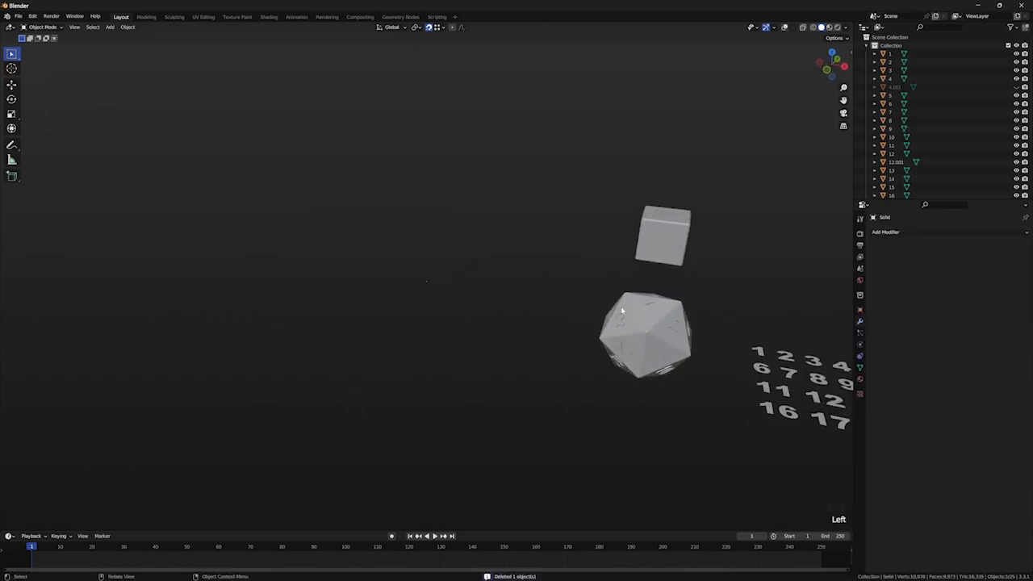
{"action": "key", "text": "h"}
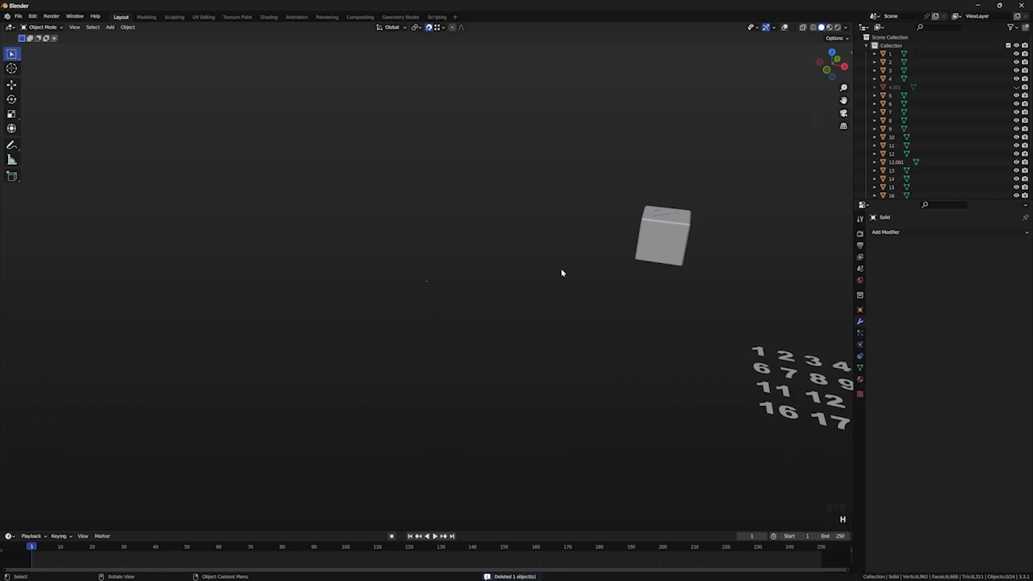
Step: Add another ico sphere and try 1 and 3 subdivisions on it
{"action": "key", "text": "shift+a"}
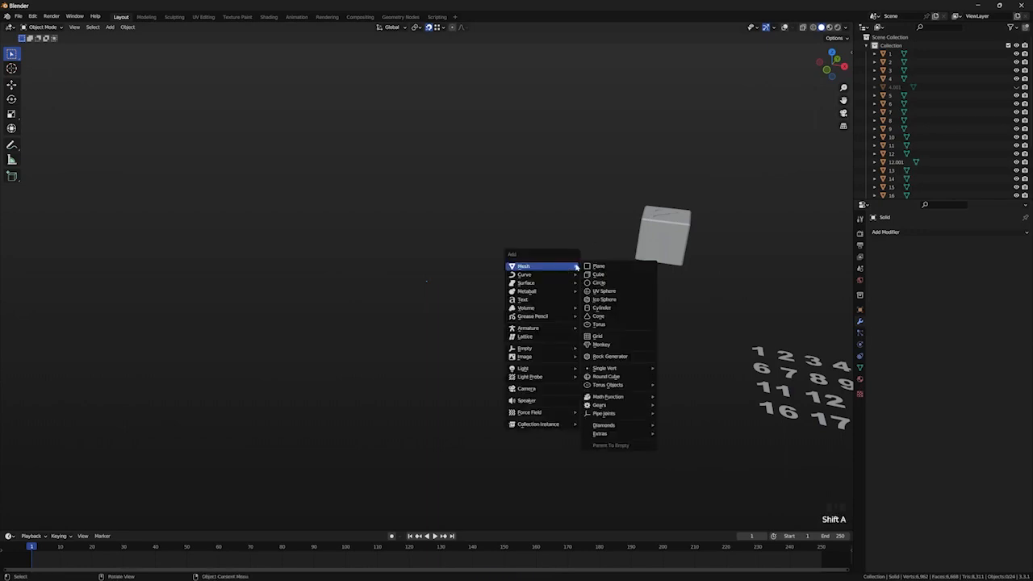
{"action": "left_click", "coordinate": [616, 300]}
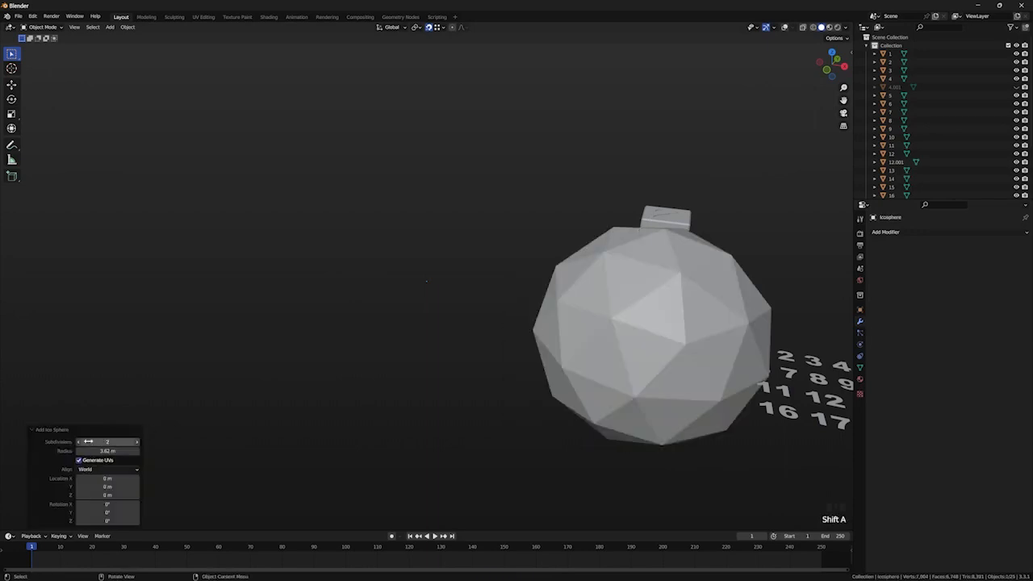
{"action": "left_click_drag", "start_coordinate": [114, 441], "coordinate": [101, 442]}
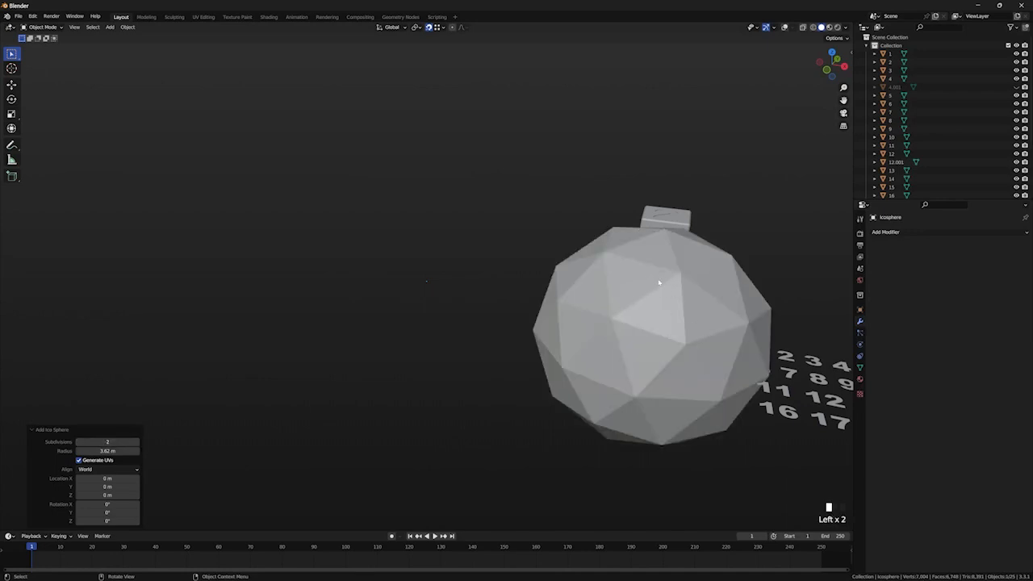
{"action": "left_click", "coordinate": [79, 442]}
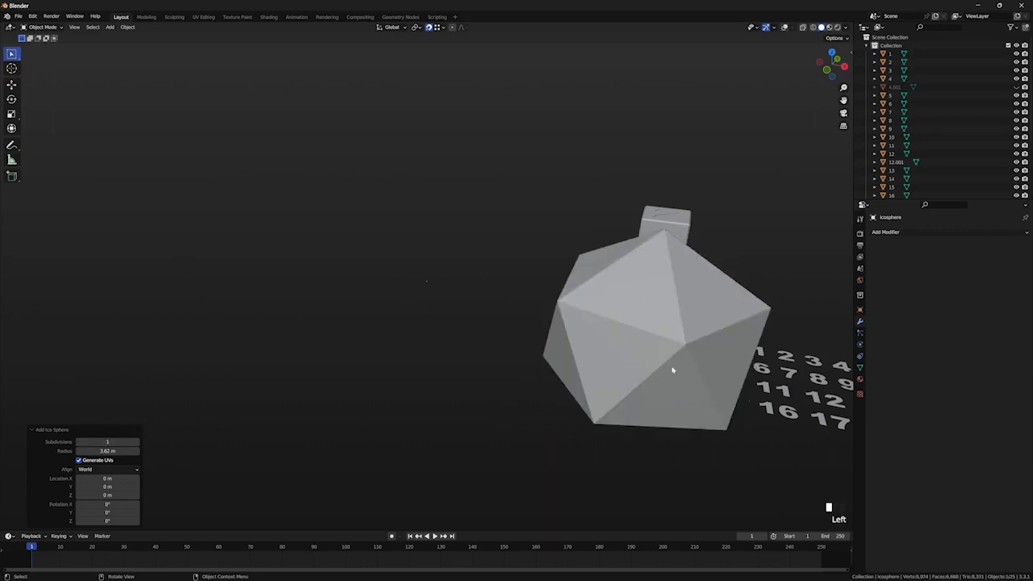
{"action": "left_click", "coordinate": [136, 442]}
{"action": "left_click", "coordinate": [138, 441]}
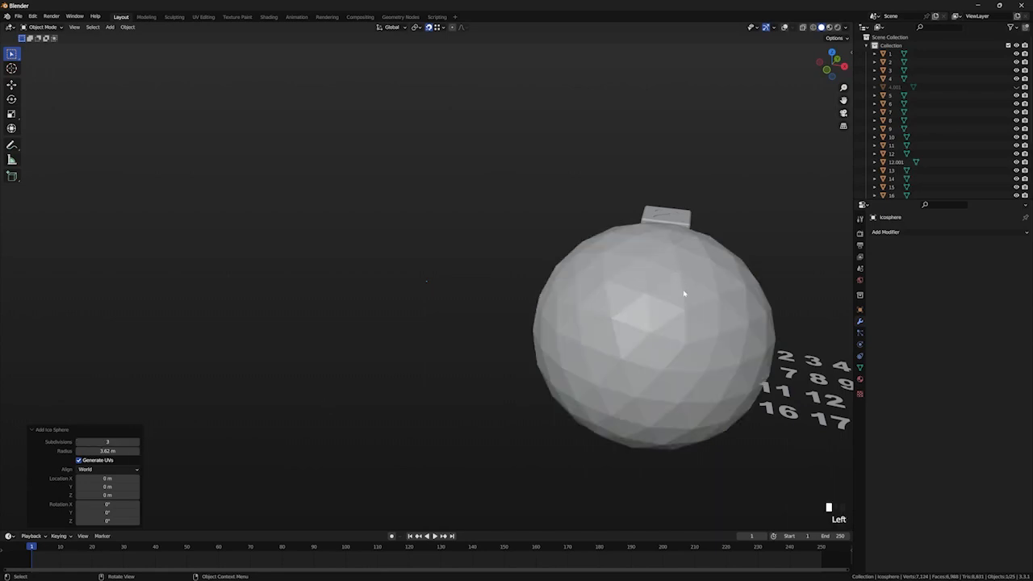
Step: Look over the ico sphere with 3 subdivisions and delete it
{"action": "middle_click_drag", "start_coordinate": [683, 294], "coordinate": [556, 265]}
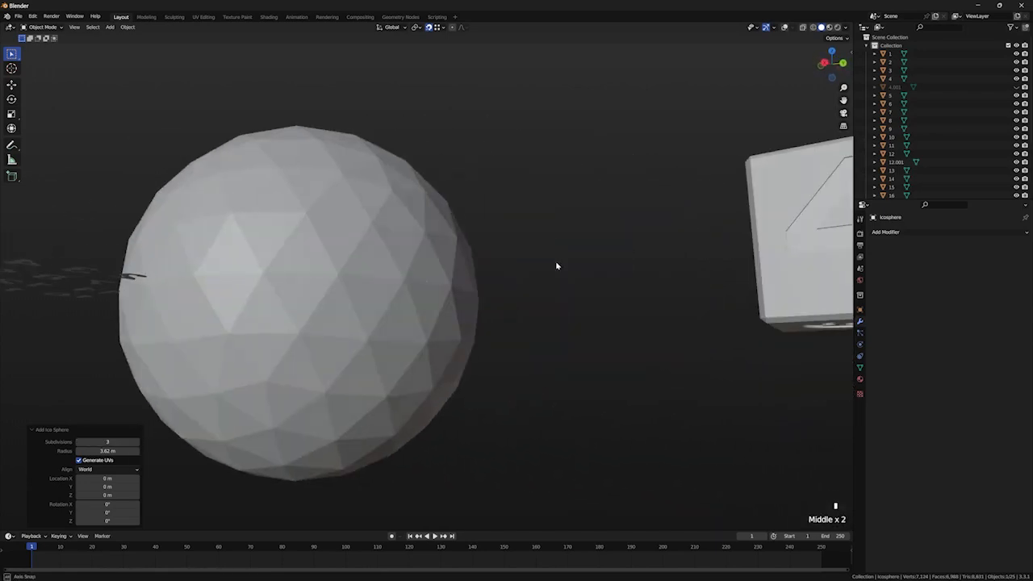
{"action": "scroll", "coordinate": [331, 316], "scroll_direction": "down", "scroll_amount": 3}
{"action": "middle_click_drag", "start_coordinate": [332, 317], "coordinate": [555, 329]}
{"action": "scroll", "coordinate": [433, 323], "scroll_direction": "up", "scroll_amount": 2}
{"action": "left_click", "coordinate": [449, 327]}
{"action": "scroll", "coordinate": [556, 328], "scroll_direction": "down", "scroll_amount": 2}
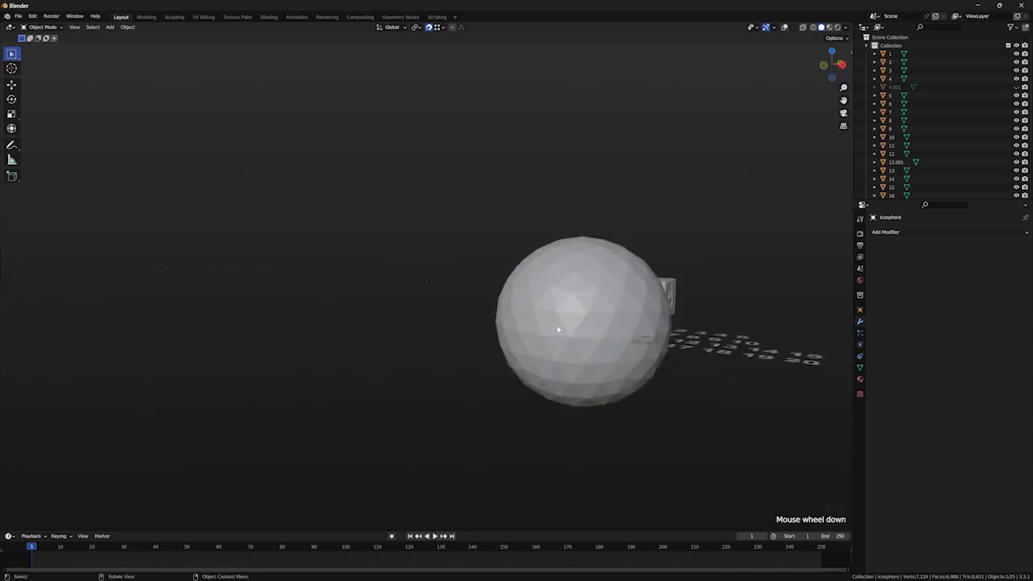
{"action": "left_click", "coordinate": [552, 326]}
{"action": "key", "text": "Delete"}
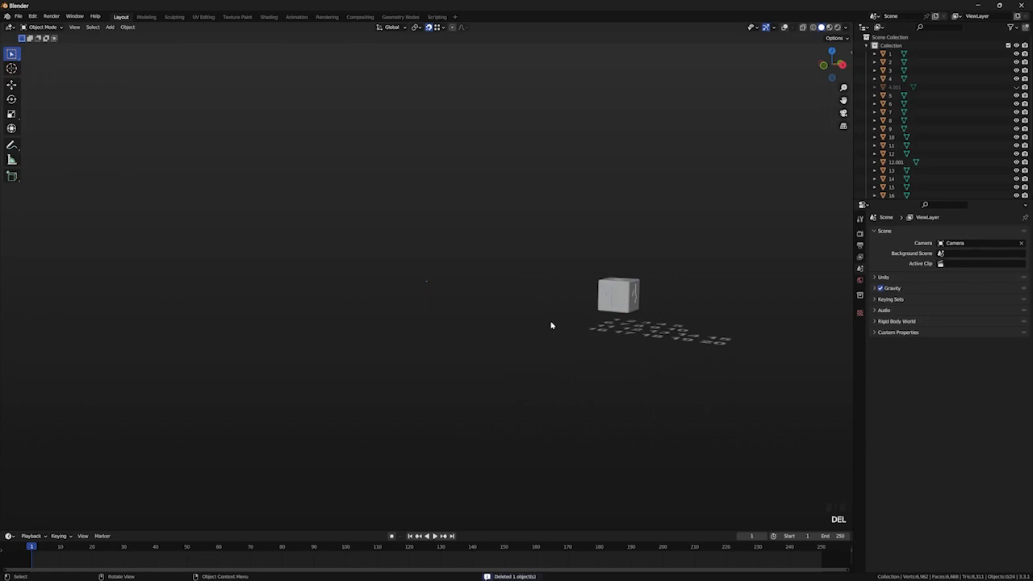
Step: Add a Regular Solid from the math function meshes and set its source to Tetrahedron
{"action": "scroll", "coordinate": [460, 339], "scroll_direction": "up", "scroll_amount": 2}
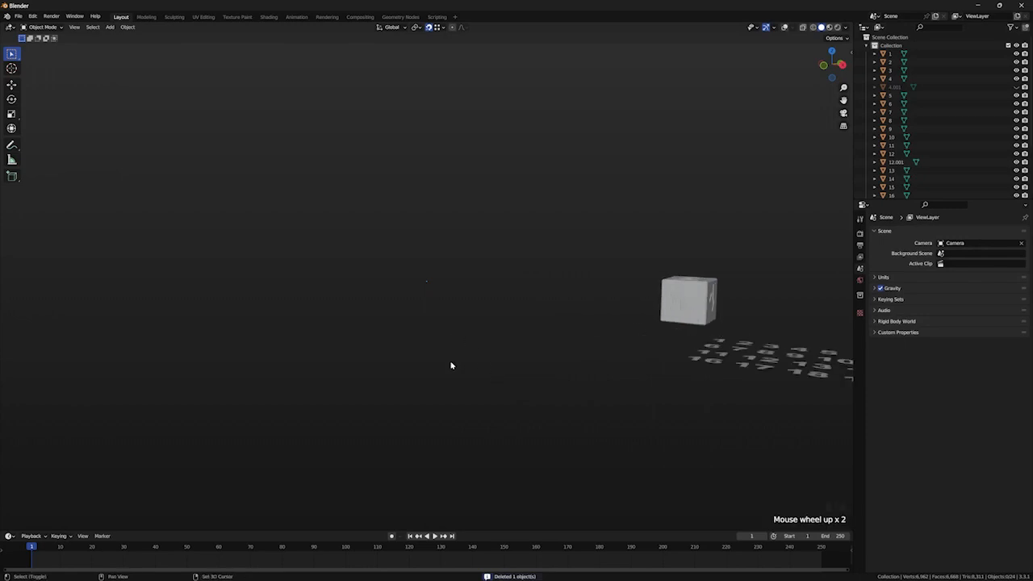
{"action": "middle_click_drag", "start_coordinate": [450, 364], "coordinate": [436, 325], "text": "shift"}
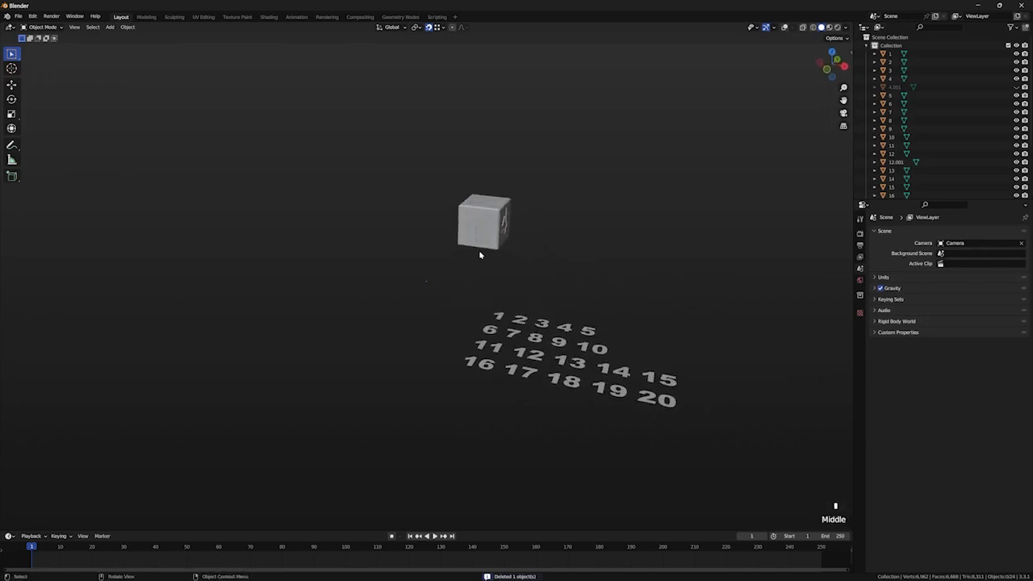
{"action": "middle_click_drag", "start_coordinate": [479, 255], "coordinate": [401, 307]}
{"action": "key", "text": "shift+a"}
{"action": "mouse_move", "coordinate": [407, 299]}
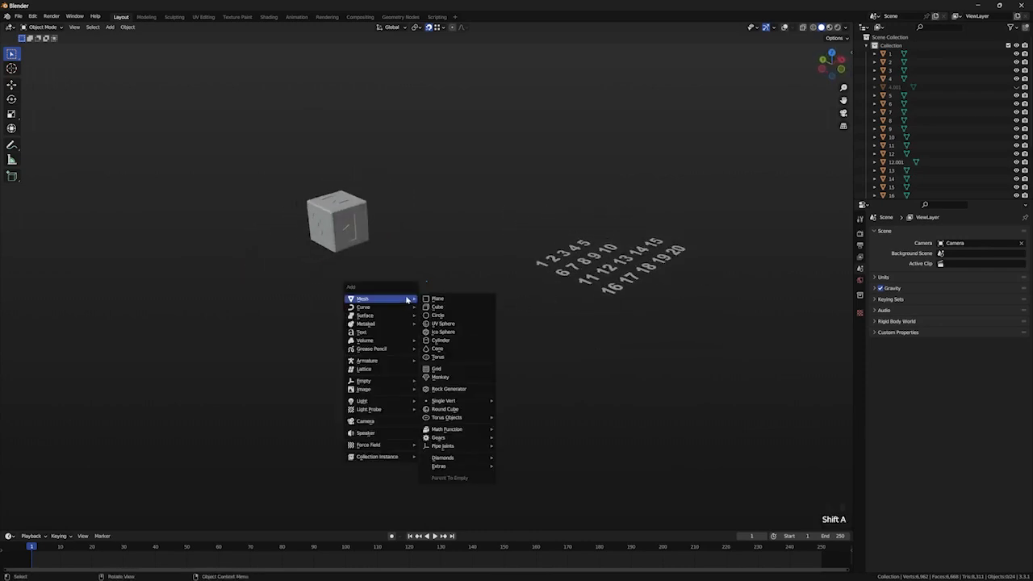
{"action": "mouse_move", "coordinate": [468, 430]}
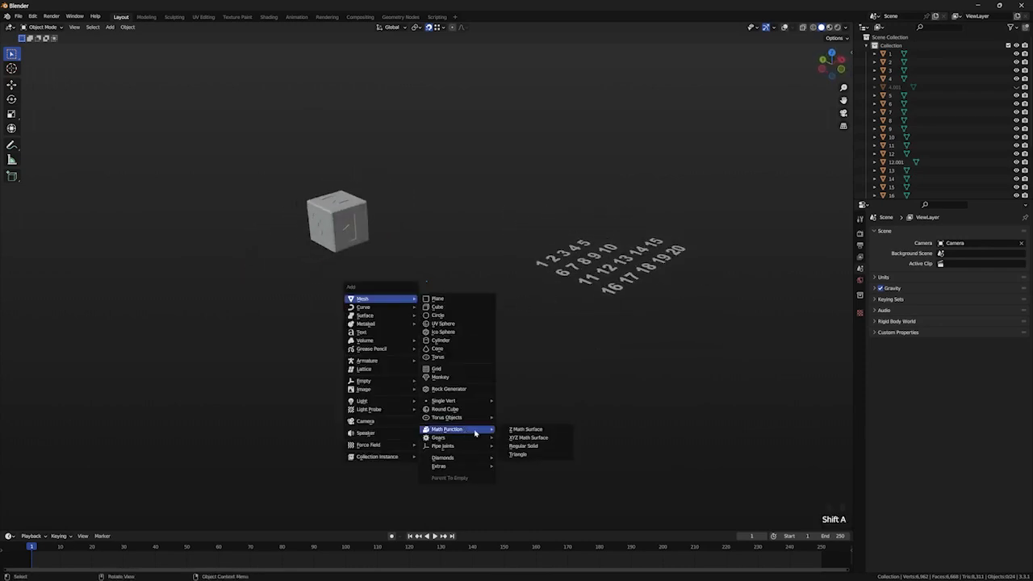
{"action": "left_click", "coordinate": [524, 446]}
{"action": "scroll", "coordinate": [194, 485], "scroll_direction": "up", "scroll_amount": 2}
{"action": "left_click", "coordinate": [105, 457]}
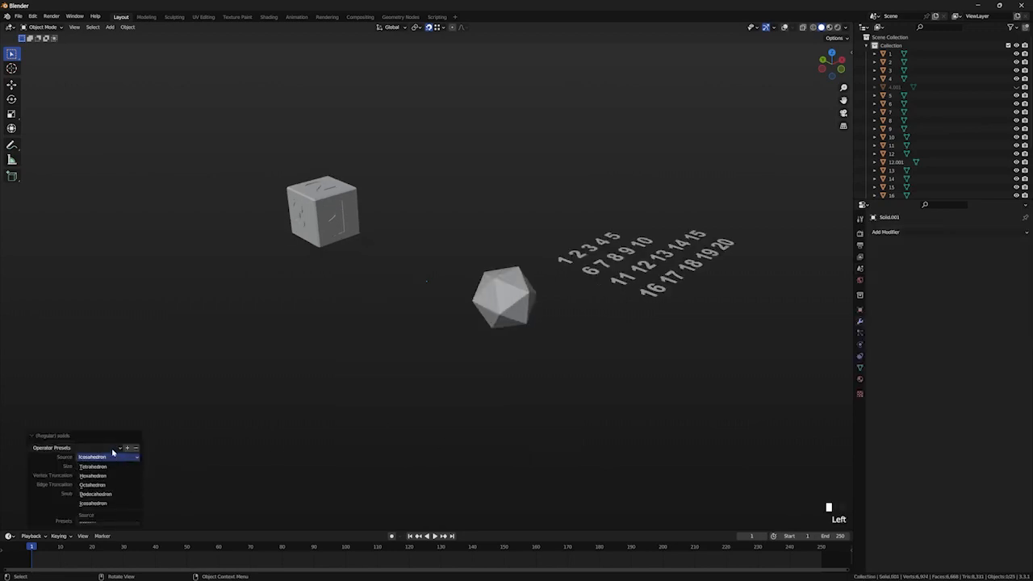
{"action": "left_click", "coordinate": [103, 466]}
Step: Try Hexahedron, Octahedron, Dodecahedron and Icosahedron in turn as the source of the new regular solid
{"action": "left_click", "coordinate": [105, 457]}
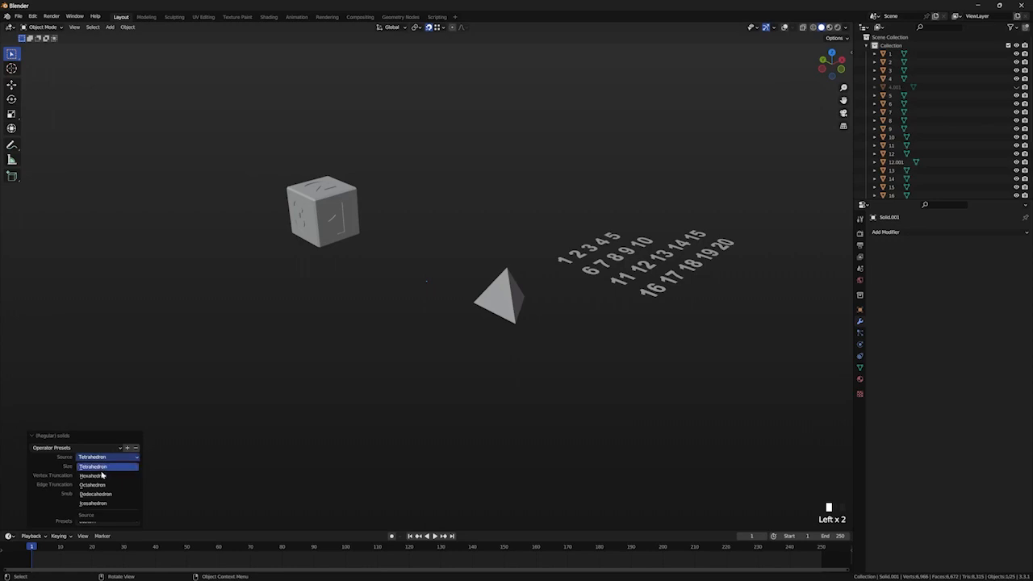
{"action": "left_click", "coordinate": [103, 475]}
{"action": "left_click", "coordinate": [102, 458]}
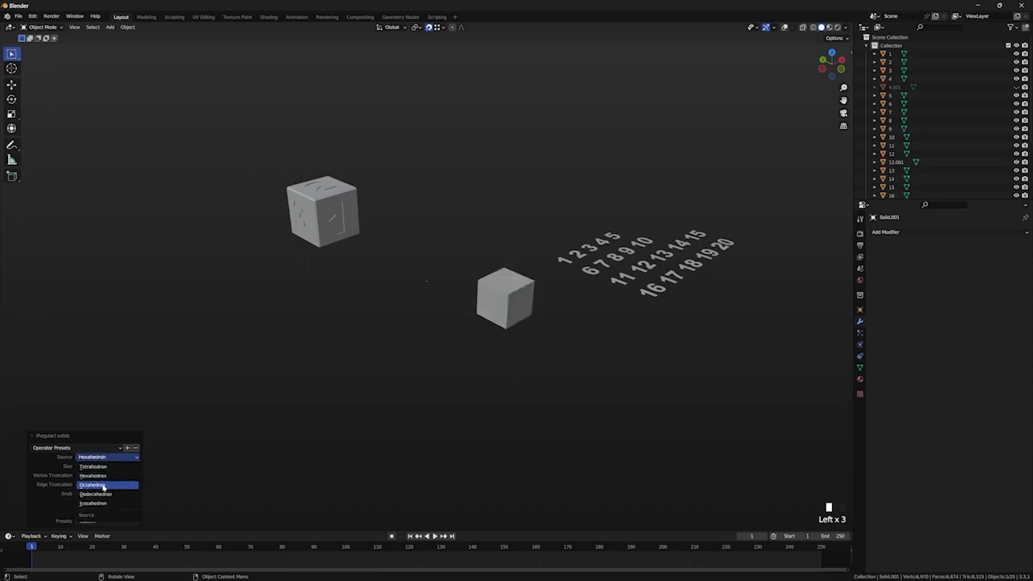
{"action": "left_click", "coordinate": [104, 484]}
{"action": "left_click", "coordinate": [105, 458]}
{"action": "left_click", "coordinate": [110, 493]}
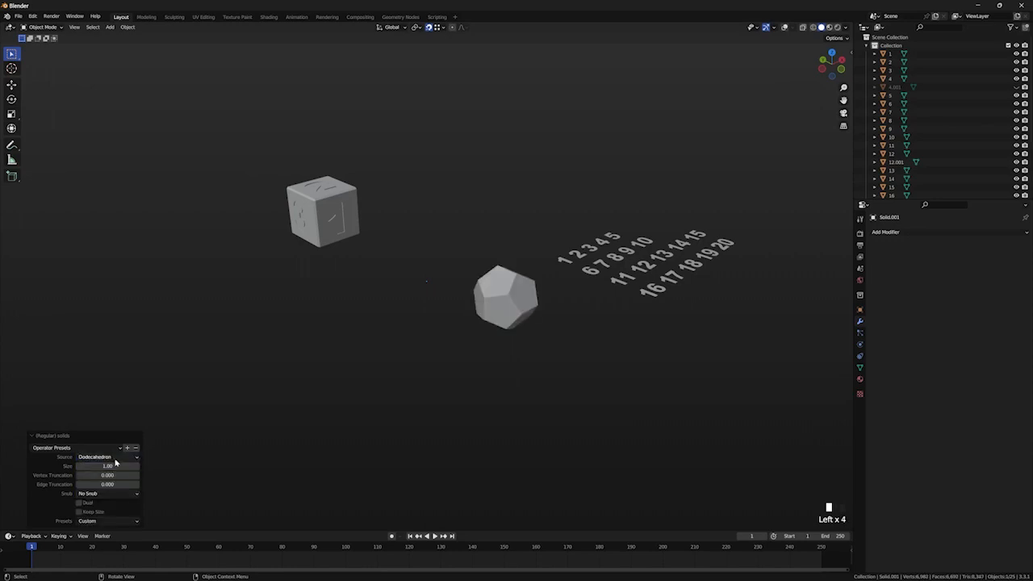
{"action": "left_click", "coordinate": [116, 458]}
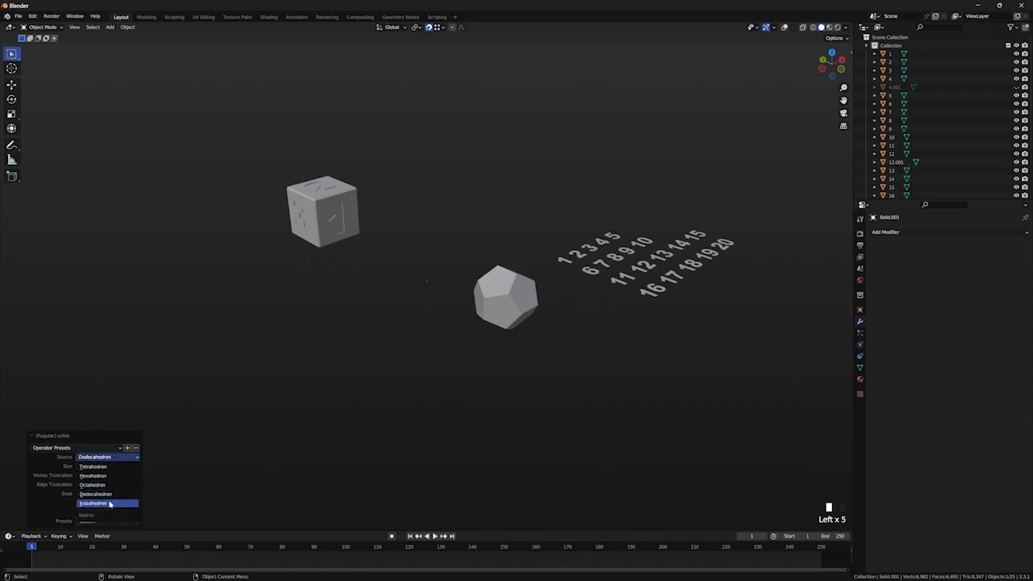
{"action": "left_click", "coordinate": [110, 503]}
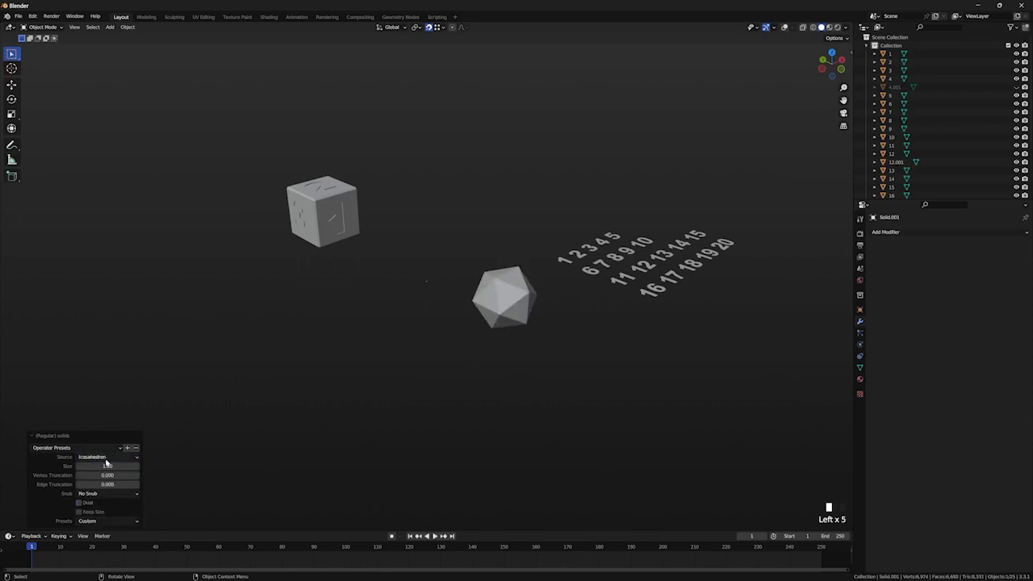
Step: Set the regular solid's source to Dodecahedron and view it beside the cube die and the flat numbers
{"action": "left_click", "coordinate": [106, 457]}
{"action": "left_click", "coordinate": [111, 492]}
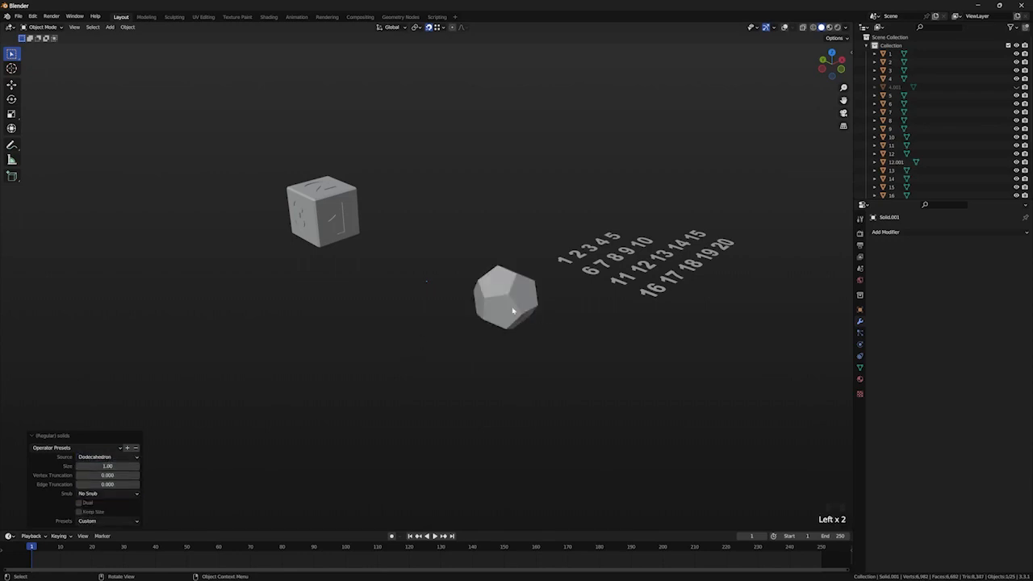
{"action": "middle_click_drag", "start_coordinate": [512, 311], "coordinate": [452, 307]}
{"action": "scroll", "coordinate": [548, 251], "scroll_direction": "up", "scroll_amount": 2}
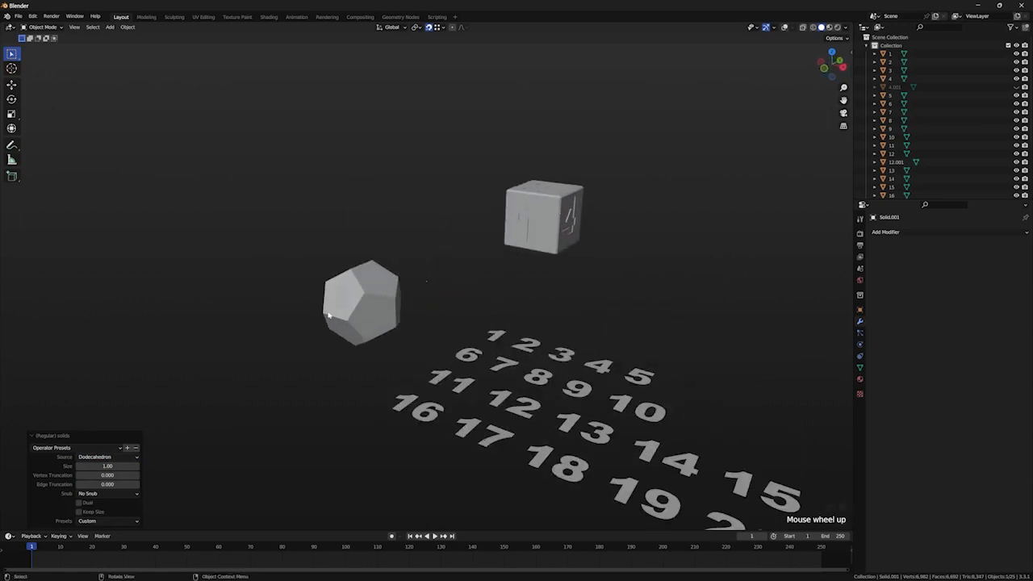
{"action": "middle_click_drag", "start_coordinate": [576, 238], "coordinate": [517, 393]}
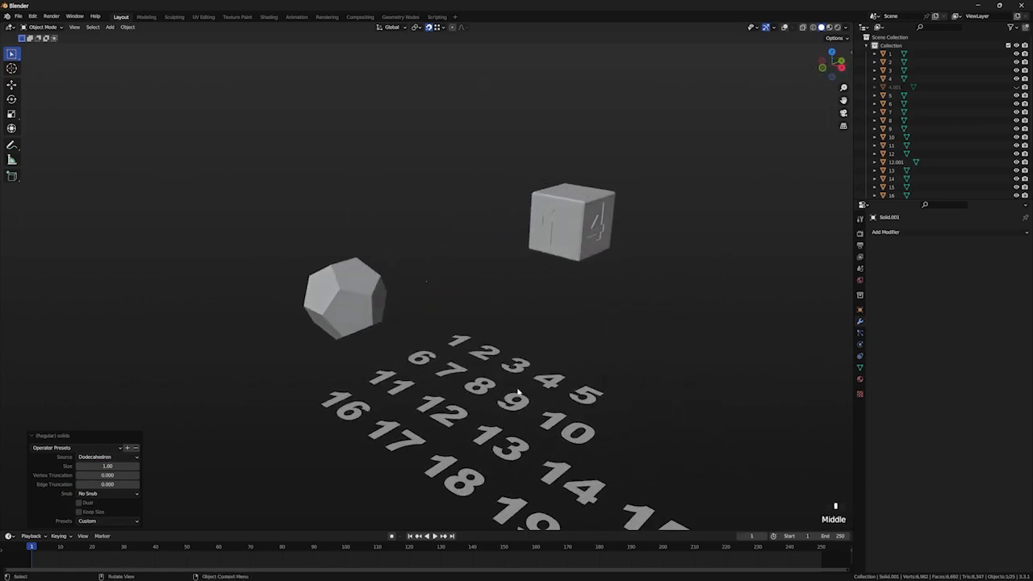
Step: Delete the dodecahedron next to the cube die
{"action": "left_click", "coordinate": [515, 399]}
{"action": "middle_click_drag", "start_coordinate": [609, 381], "coordinate": [694, 385]}
{"action": "scroll", "coordinate": [642, 412], "scroll_direction": "down", "scroll_amount": 2}
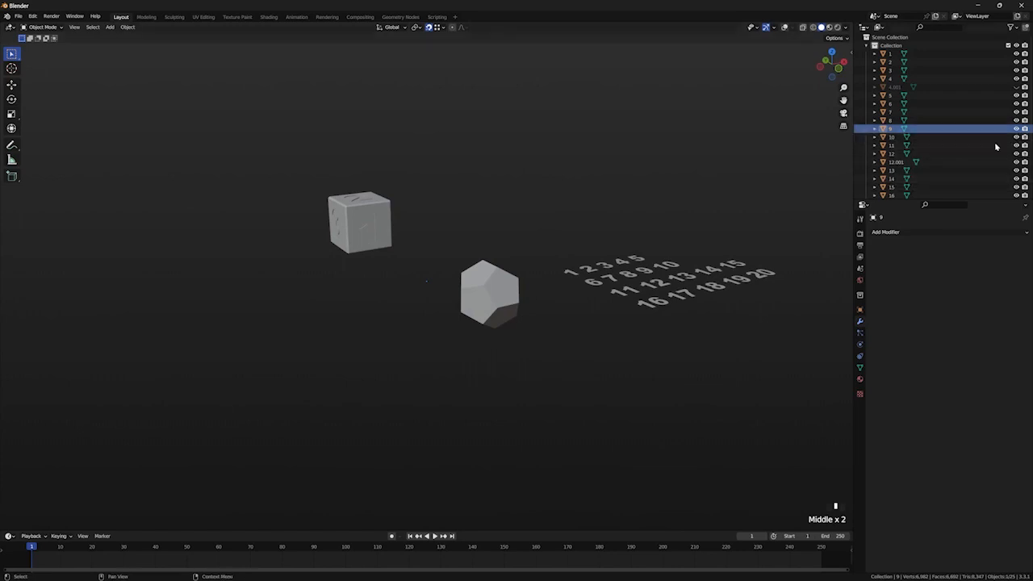
{"action": "left_click", "coordinate": [497, 304]}
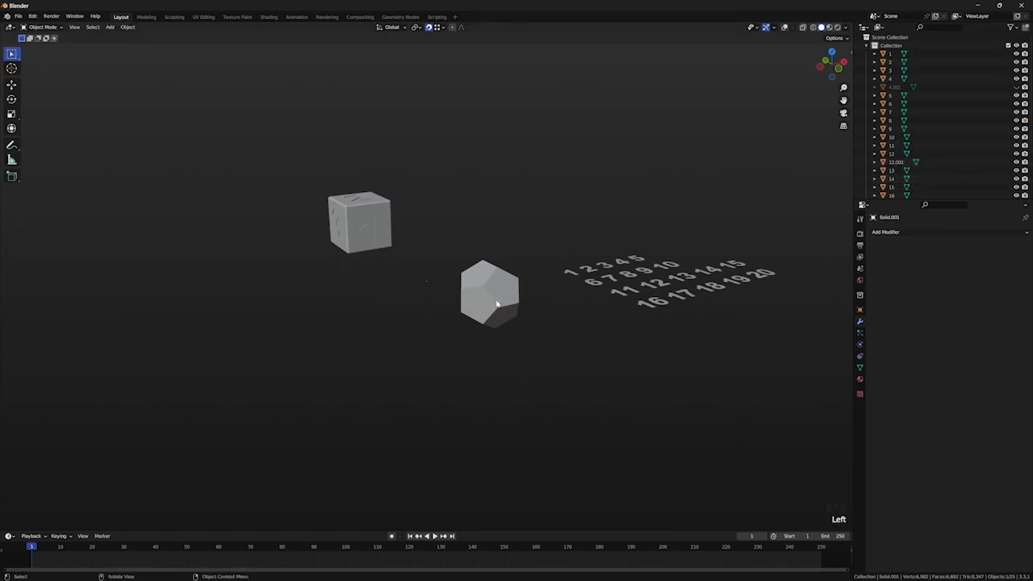
{"action": "key", "text": "Delete"}
Step: Unhide all objects and hide the joined number cutter object 4.001 again, leaving the D20 shown
{"action": "key", "text": "alt+h"}
{"action": "scroll", "coordinate": [496, 303], "scroll_direction": "up", "scroll_amount": 1}
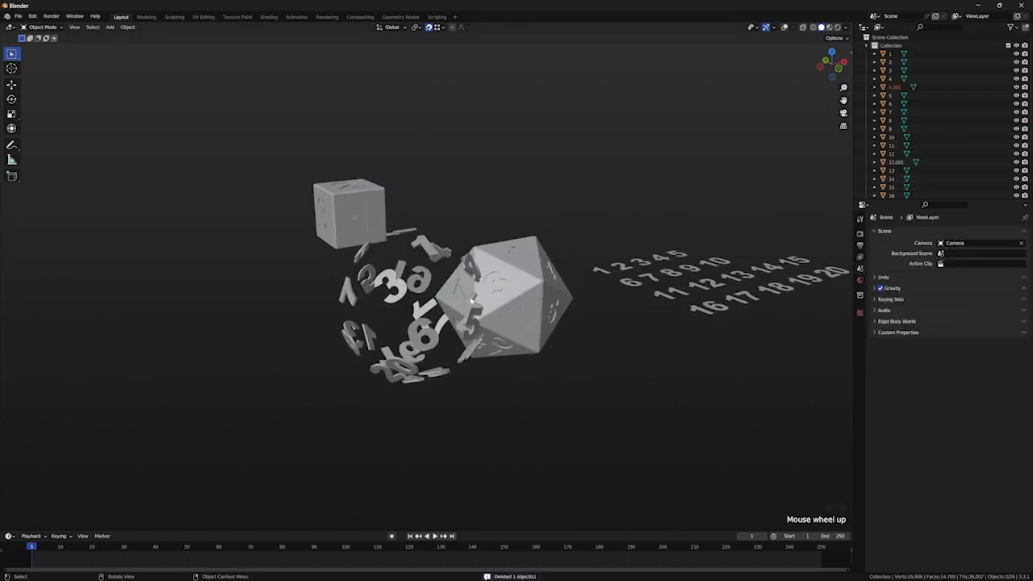
{"action": "left_click", "coordinate": [473, 311]}
{"action": "left_click", "coordinate": [473, 312]}
{"action": "key", "text": "h"}
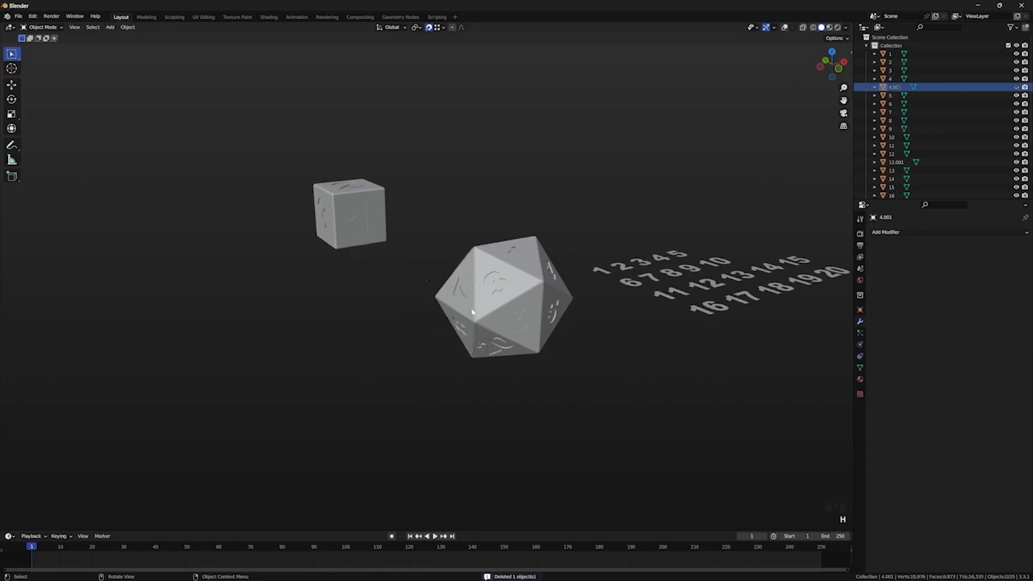
Step: Select the D20, frame it in the view and examine its engraved numbers from several sides
{"action": "middle_click_drag", "start_coordinate": [473, 312], "coordinate": [446, 313]}
{"action": "scroll", "coordinate": [446, 313], "scroll_direction": "up", "scroll_amount": 1}
{"action": "left_click", "coordinate": [446, 312]}
{"action": "key", "text": "grave"}
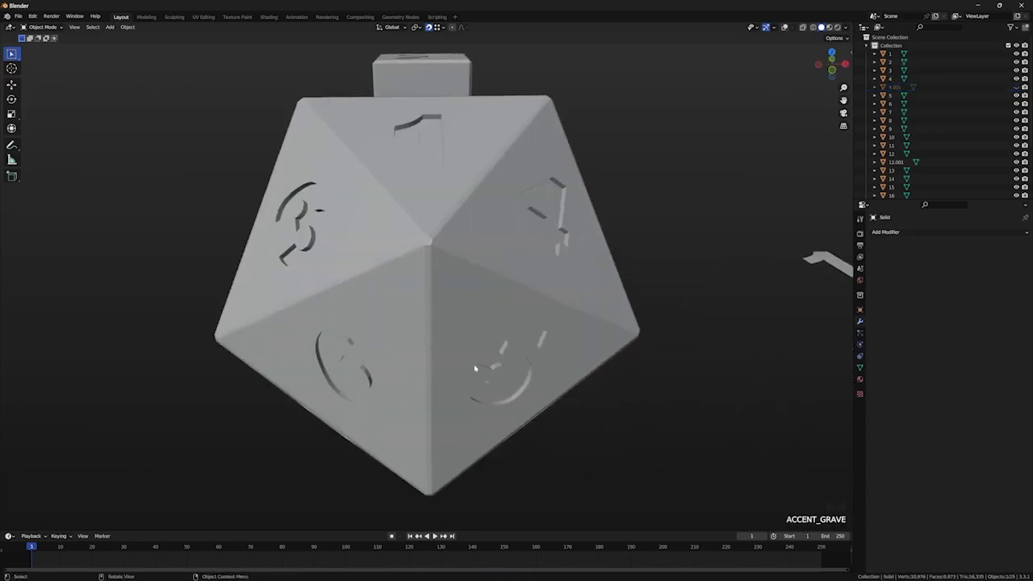
{"action": "middle_click_drag", "start_coordinate": [517, 369], "coordinate": [697, 344]}
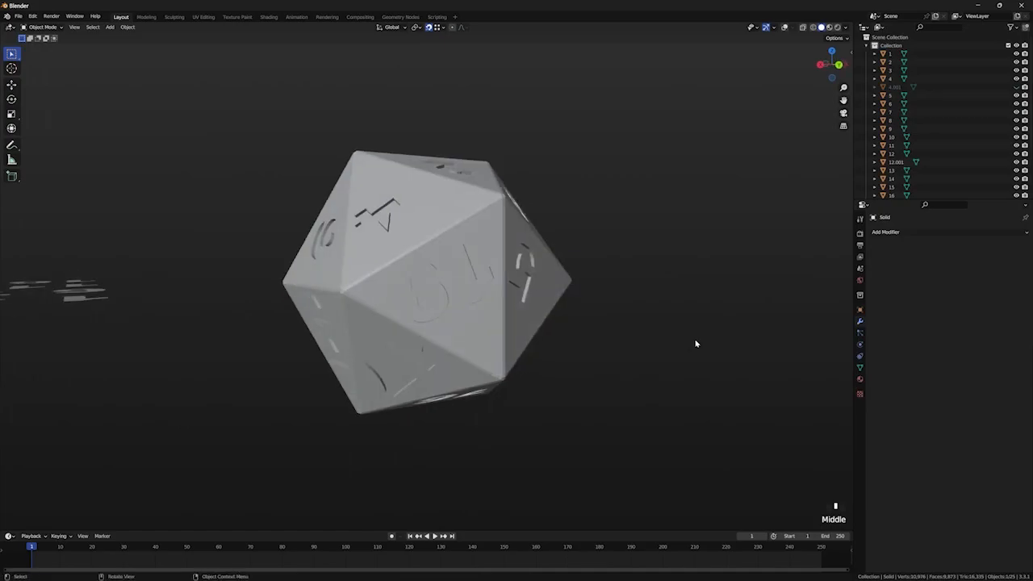